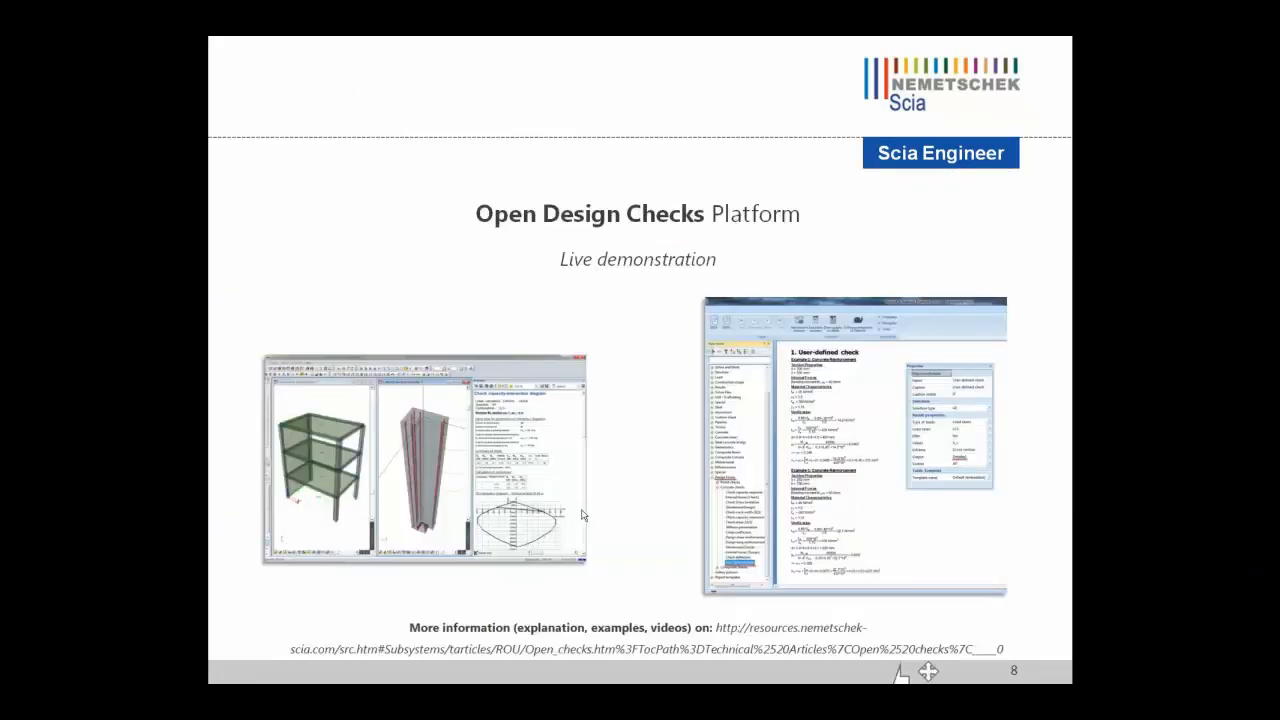
# In Scia Engineer, open the project "Demo 3D Concrete-Steel - Results14.esa" from the What-is-new_Webinar Example-files folder
pyautogui.press('super')
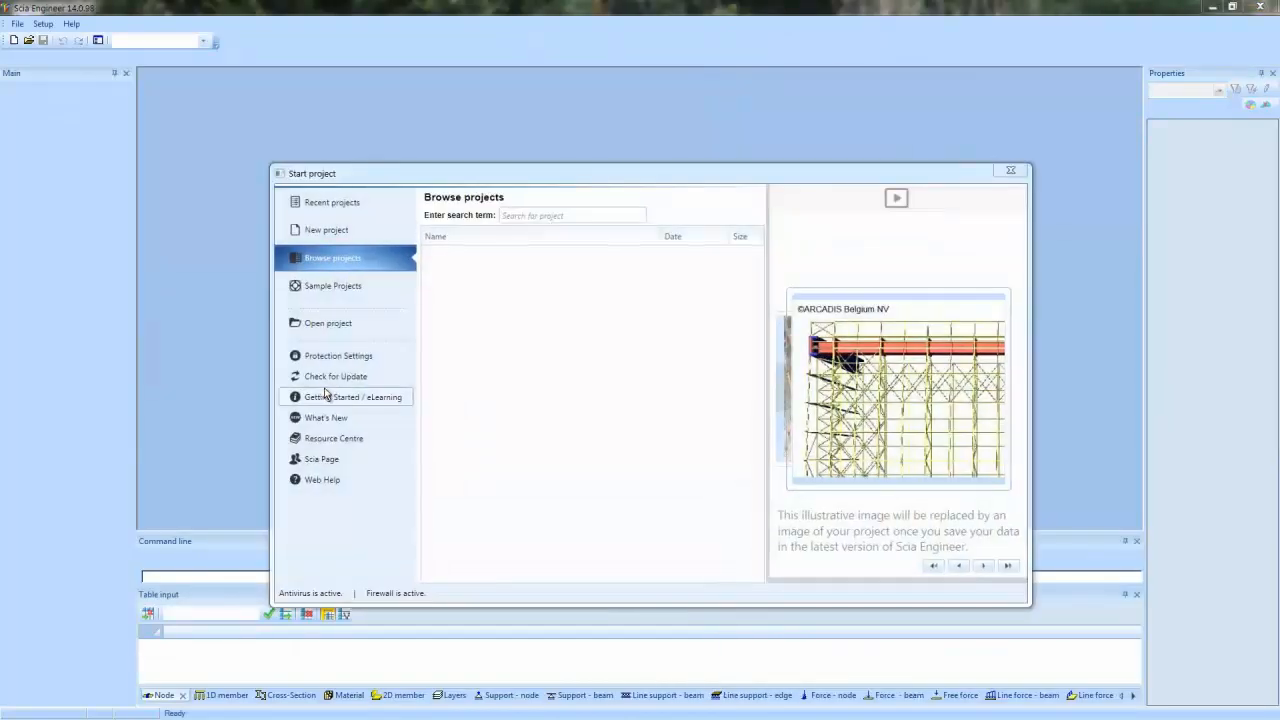
pyautogui.click(357, 325)
pyautogui.click(333, 285)
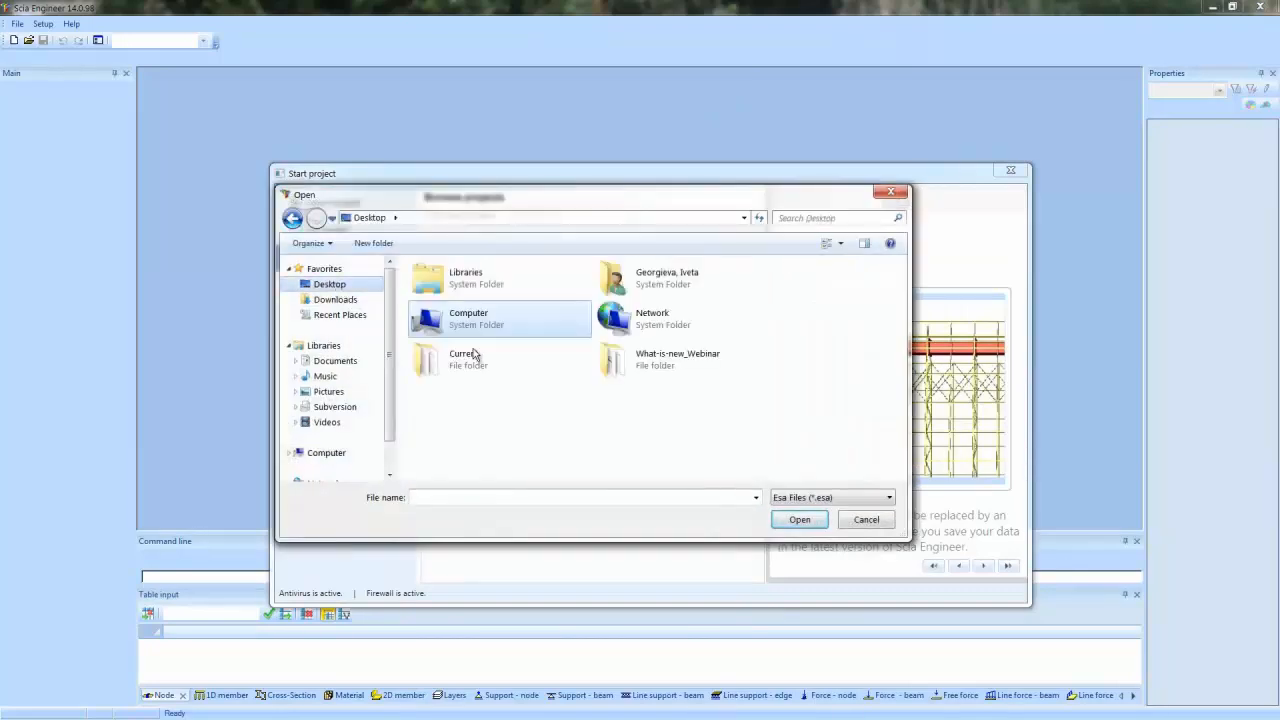
pyautogui.doubleClick(598, 358)
pyautogui.doubleClick(465, 286)
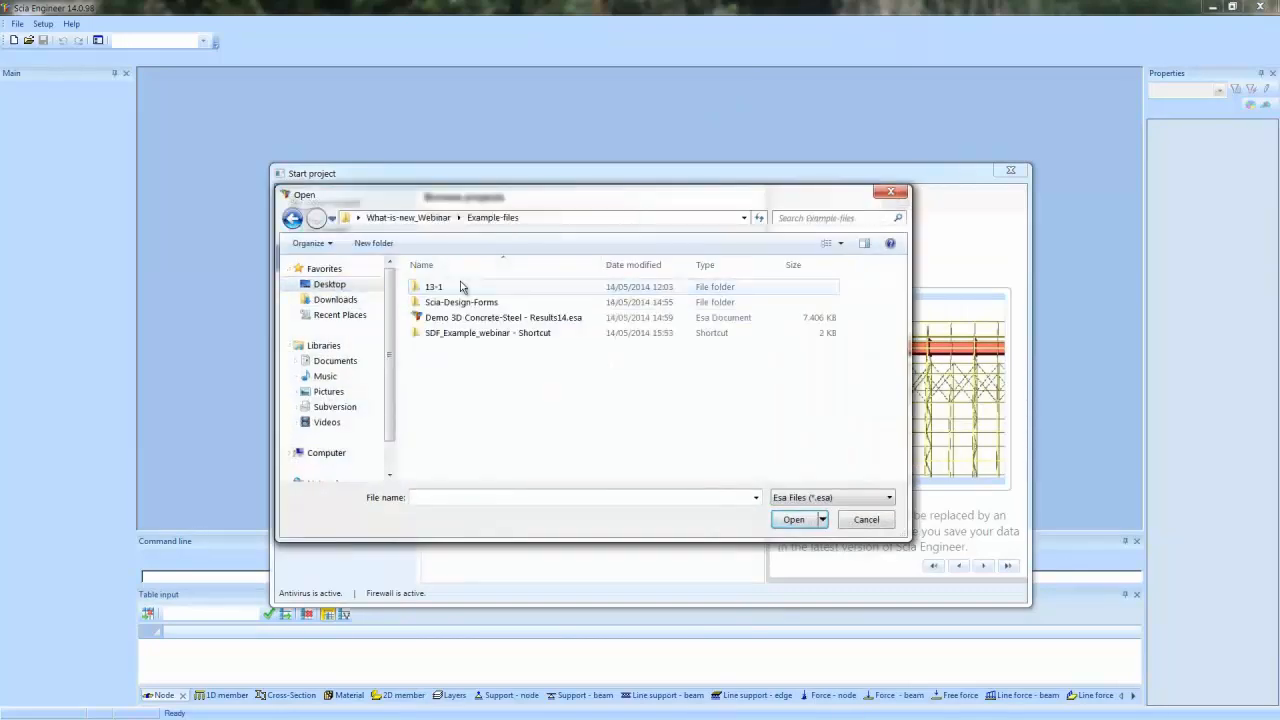
pyautogui.click(490, 317)
pyautogui.click(776, 517)
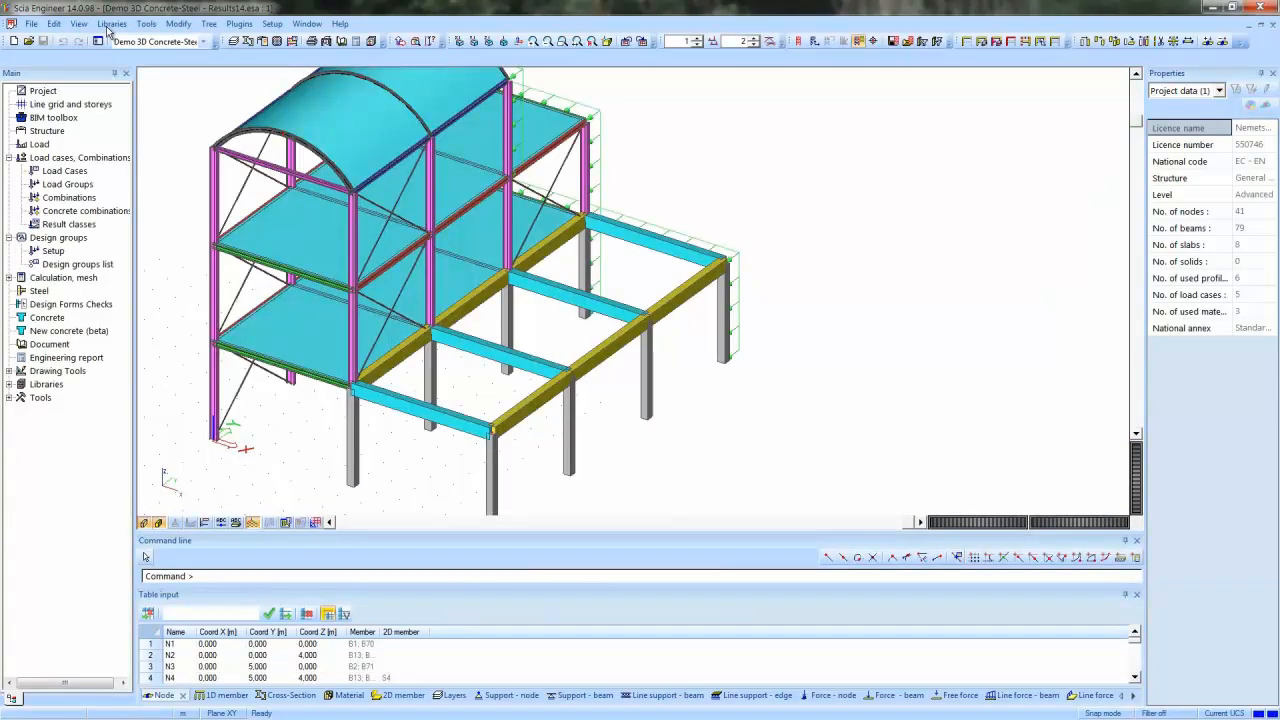
# Review the project's cross-sections, from the steel column profile through to the concrete beam and column sections
pyautogui.click(111, 23)
pyautogui.click(140, 43)
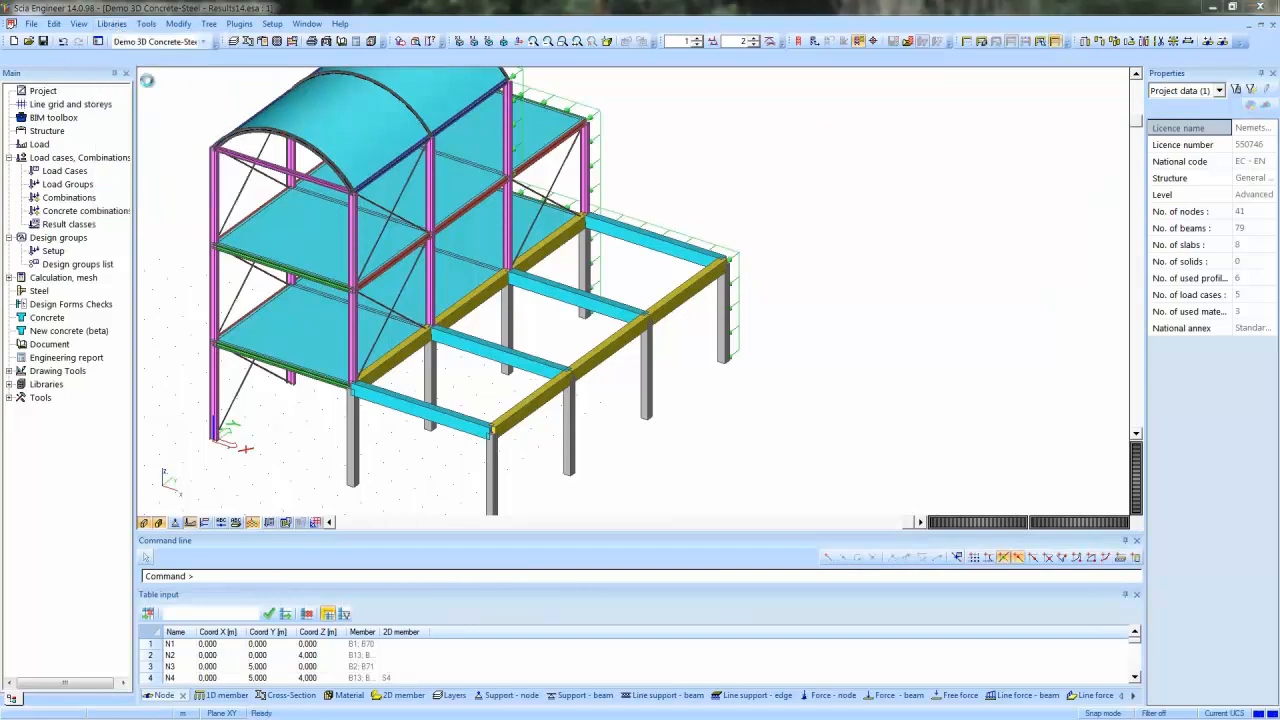
pyautogui.click(486, 187)
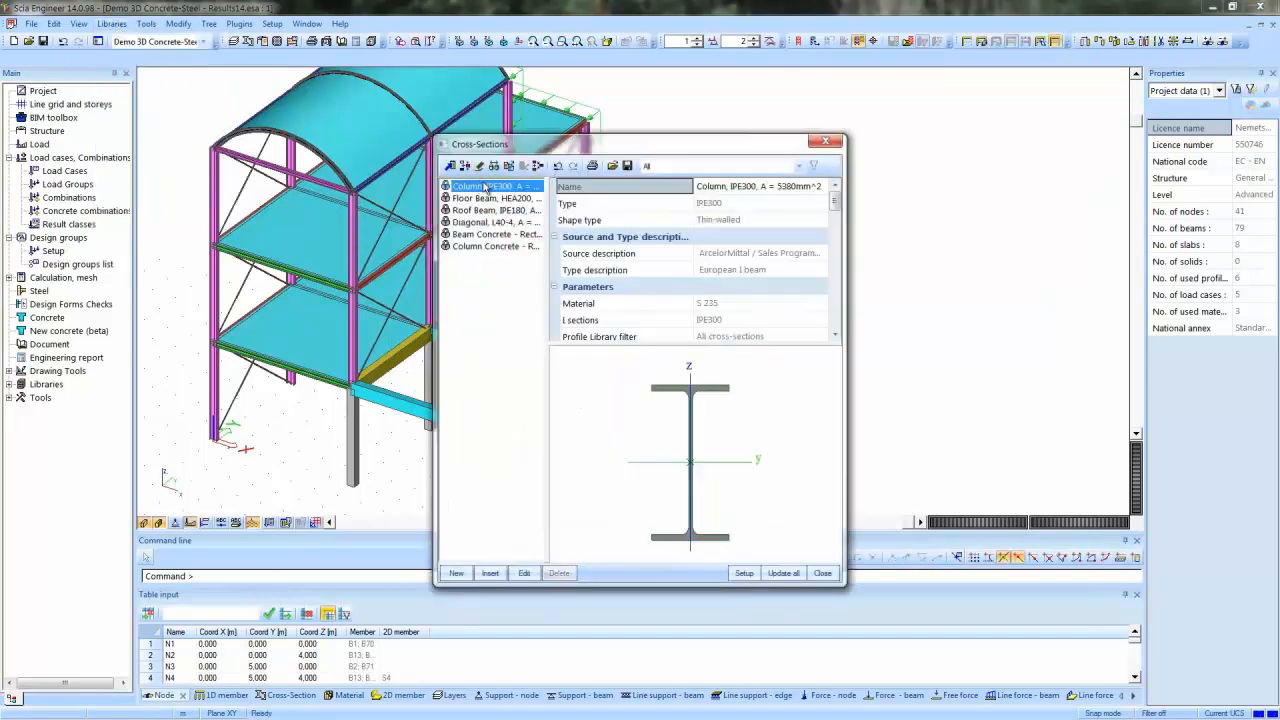
pyautogui.moveTo(549, 274); pyautogui.dragTo(658, 272)
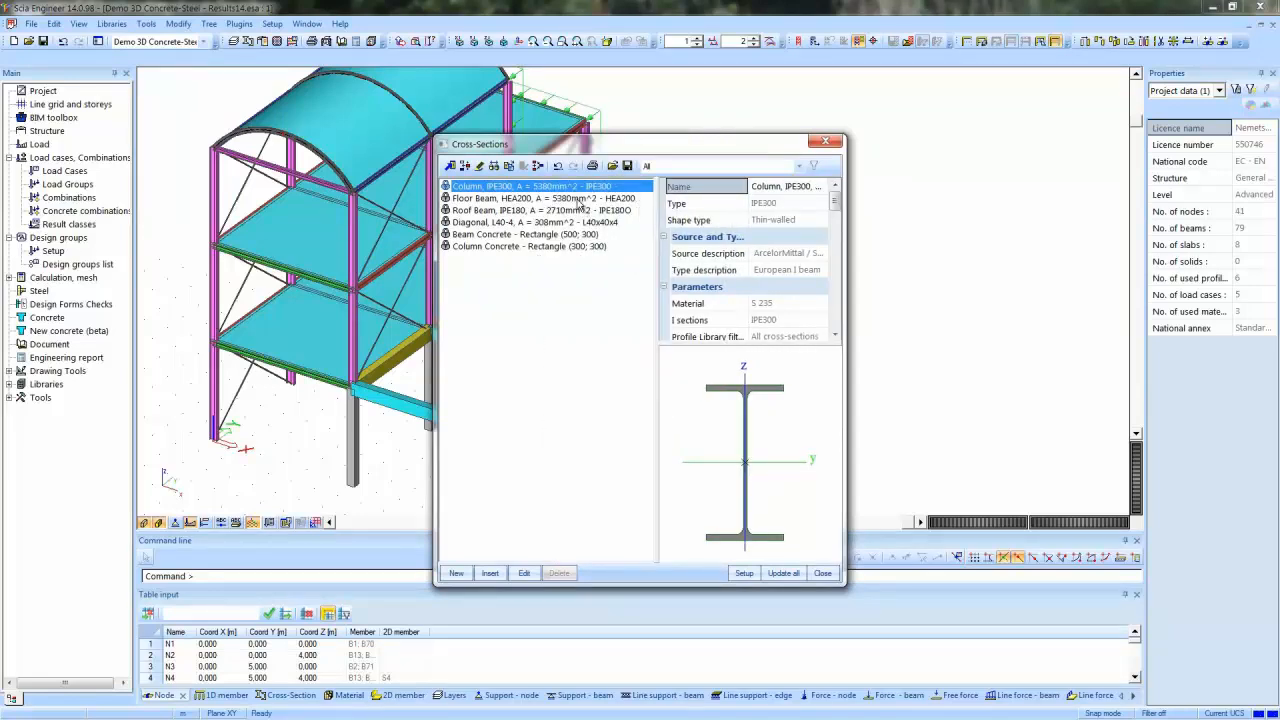
pyautogui.press('Down')
pyautogui.press('Down')
pyautogui.press('Down')
pyautogui.press('Down')
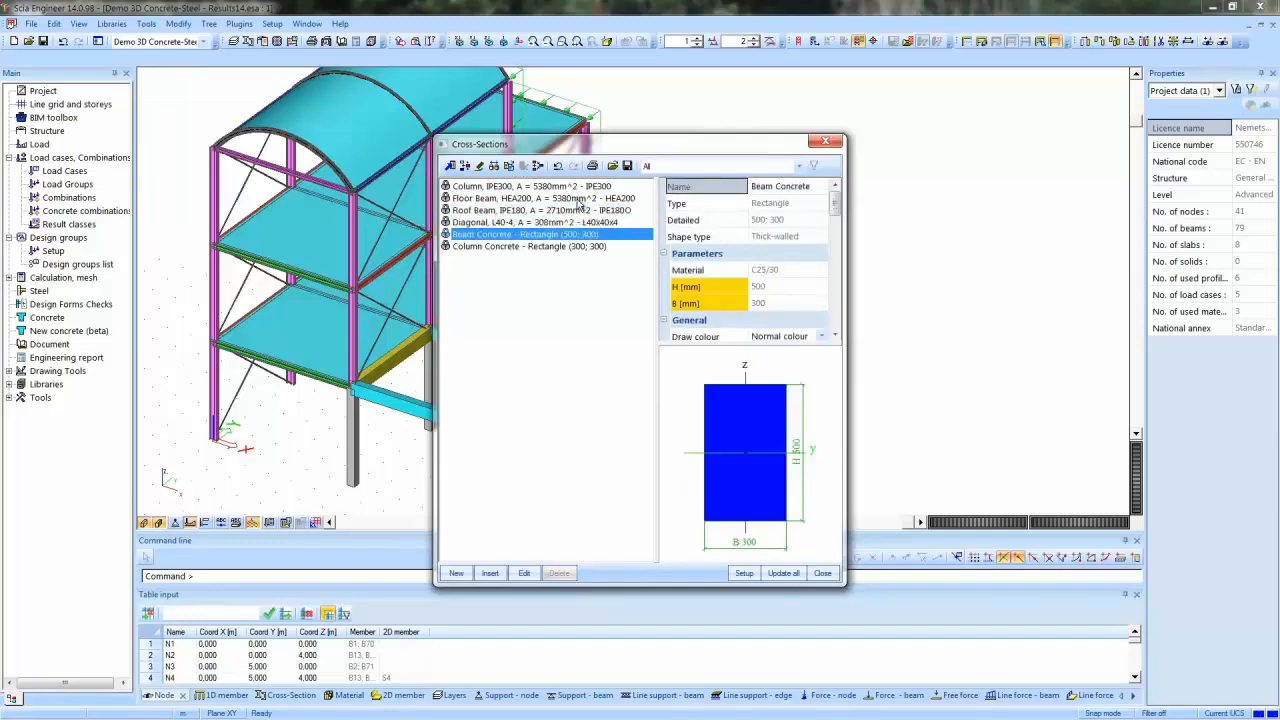
pyautogui.press('Down')
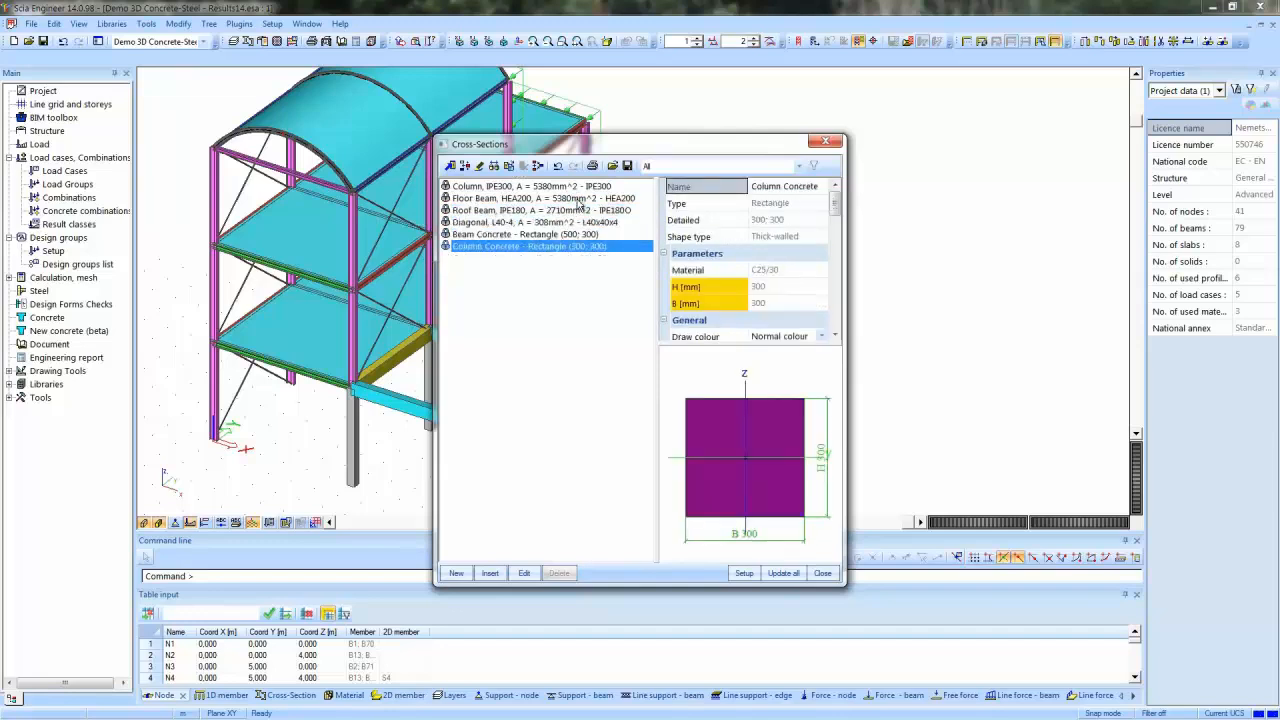
pyautogui.click(825, 141)
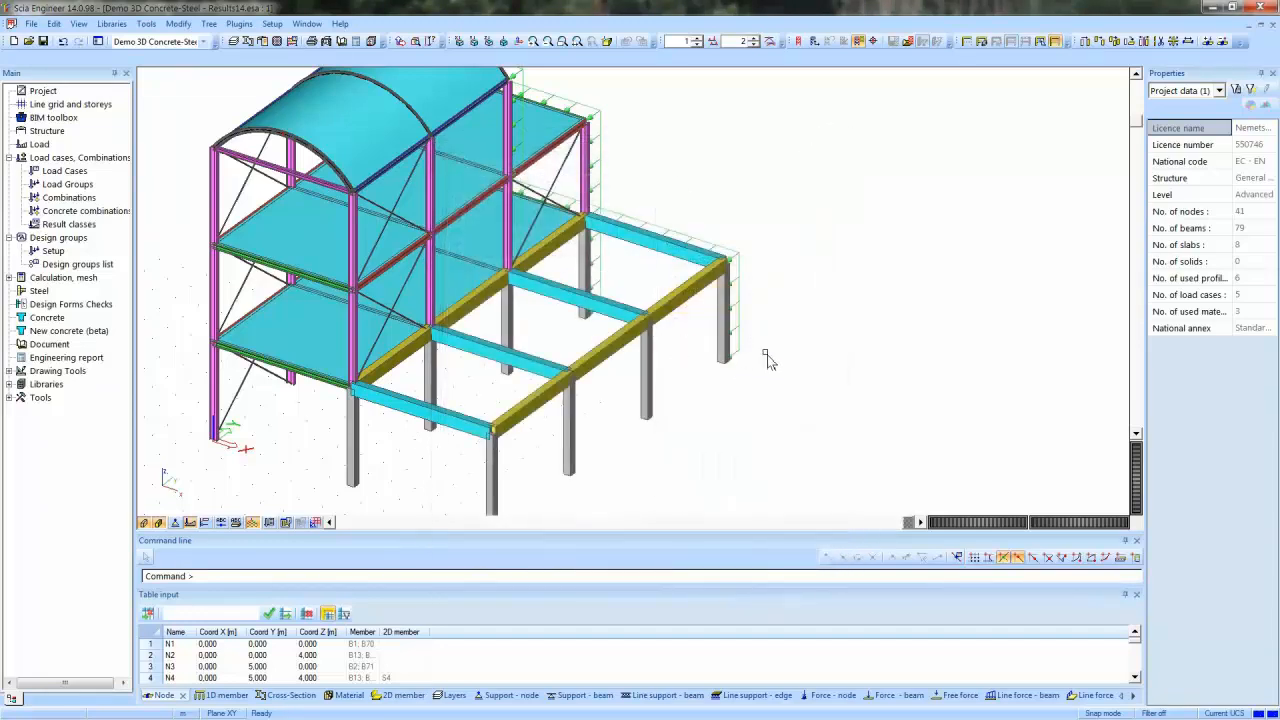
# Run the linear calculation of the structure
pyautogui.click(292, 41)
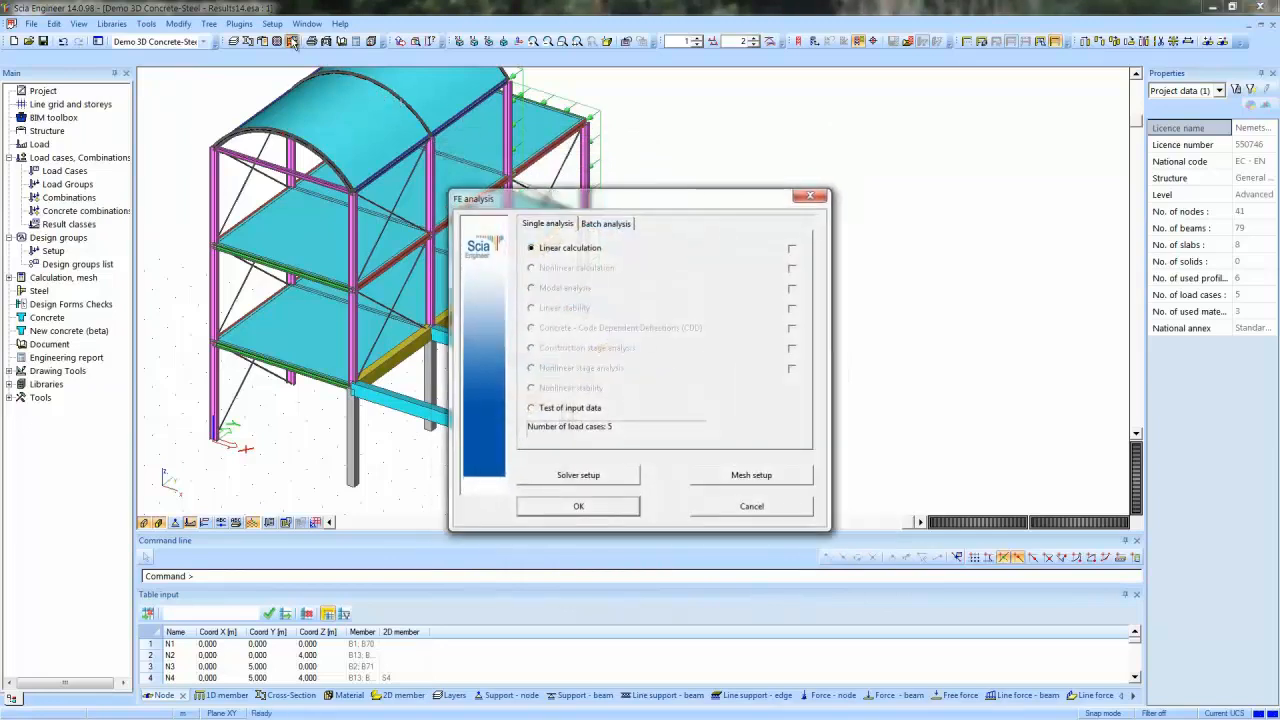
pyautogui.click(575, 506)
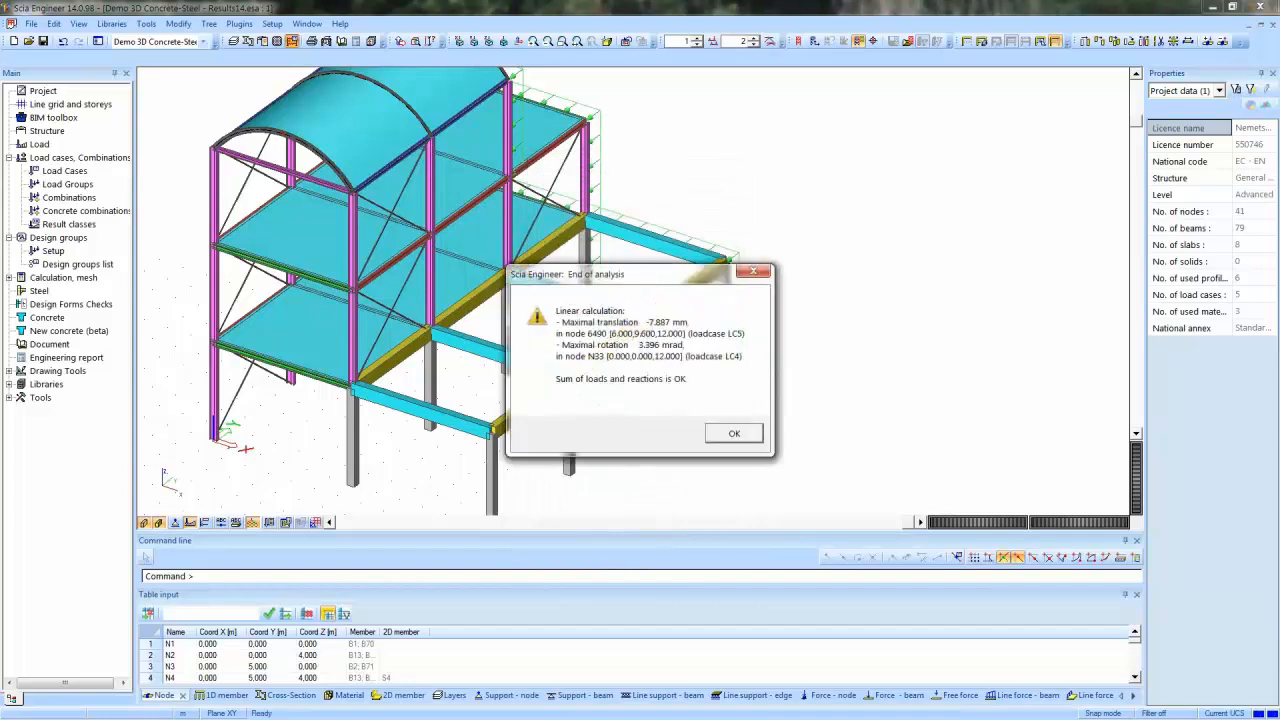
pyautogui.click(737, 434)
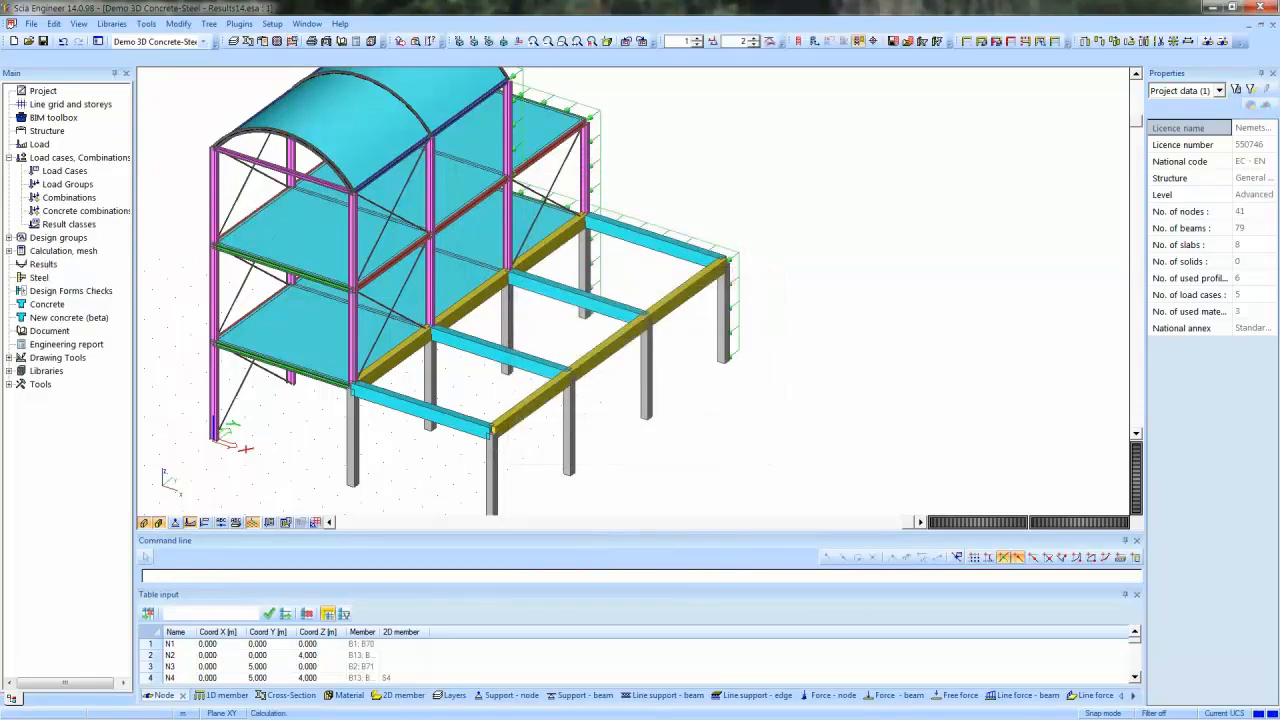
# Examine the check definitions in the Check manager of Design Forms Checks
pyautogui.doubleClick(80, 292)
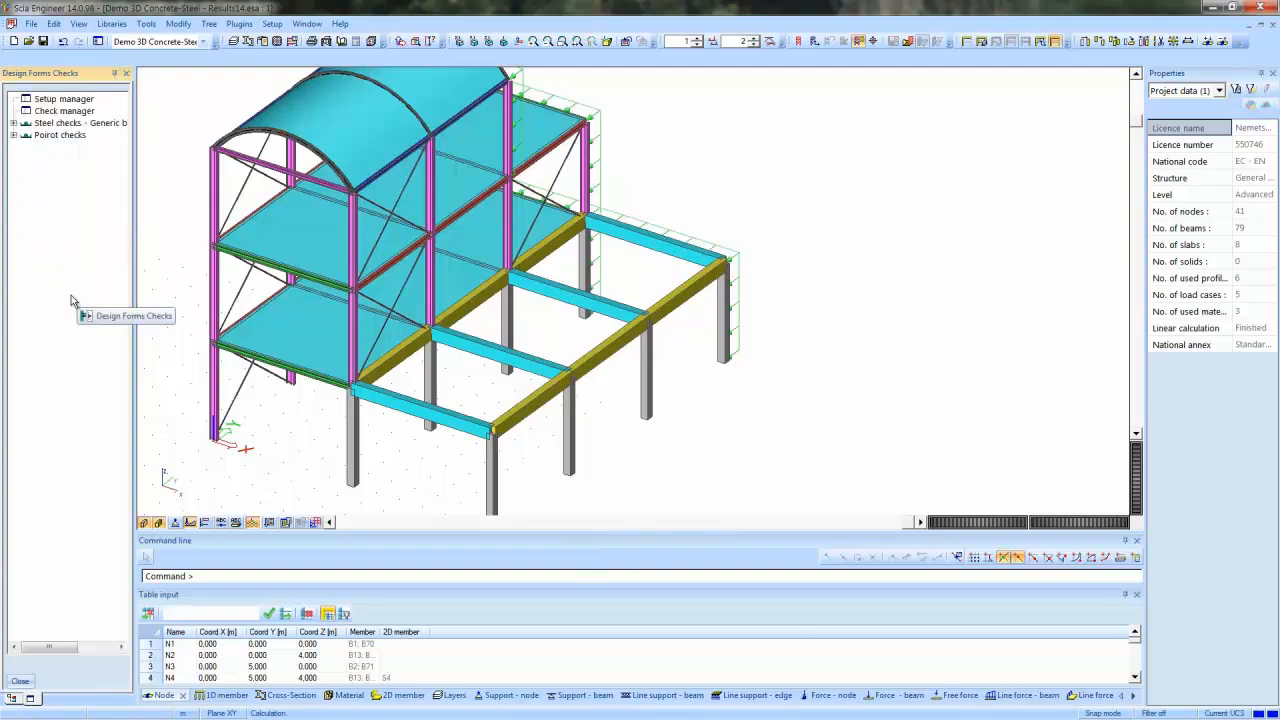
pyautogui.doubleClick(65, 112)
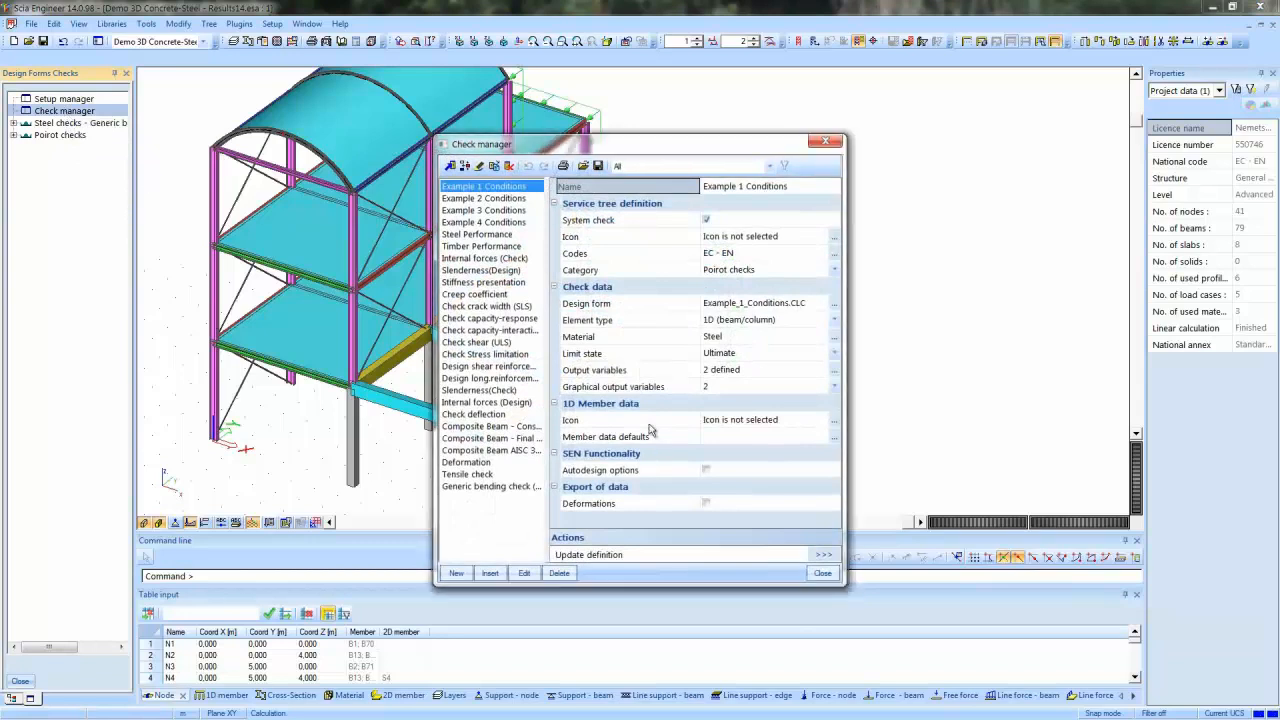
pyautogui.click(822, 573)
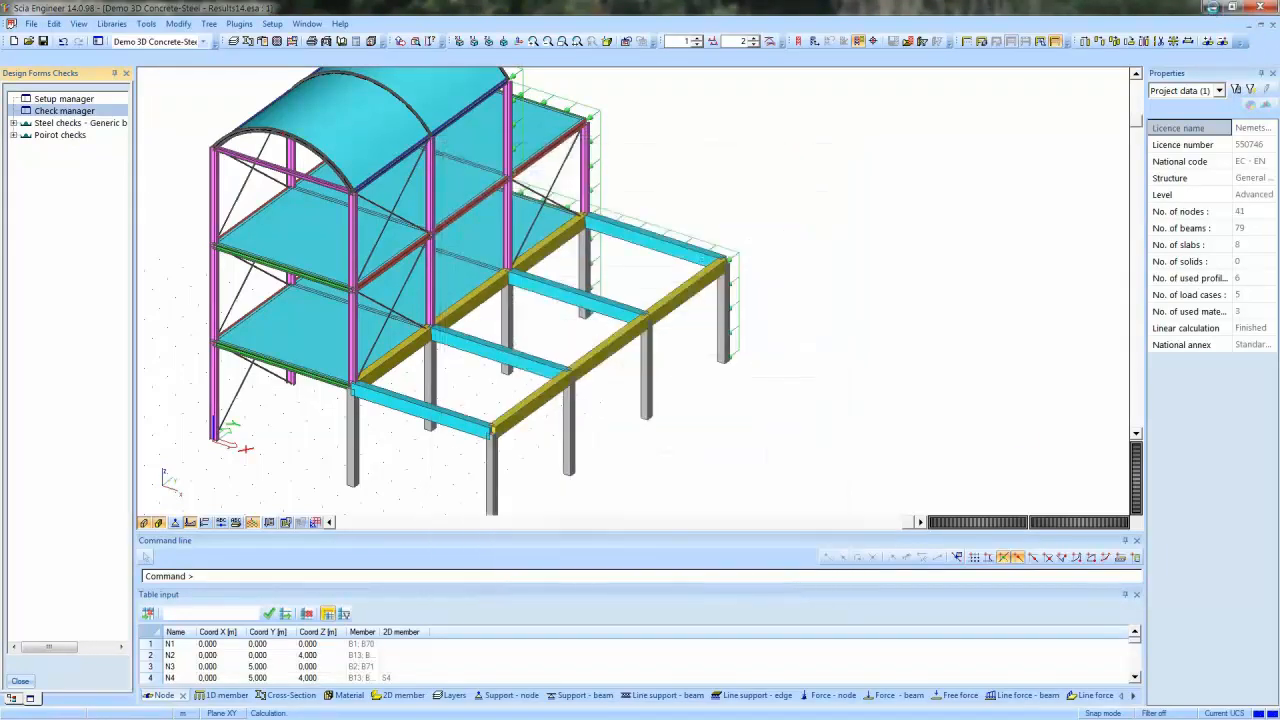
# Switch to Scia Design Forms Builder with Example1.cls opened from the SDF_Example_webinar folder
pyautogui.click(1214, 8)
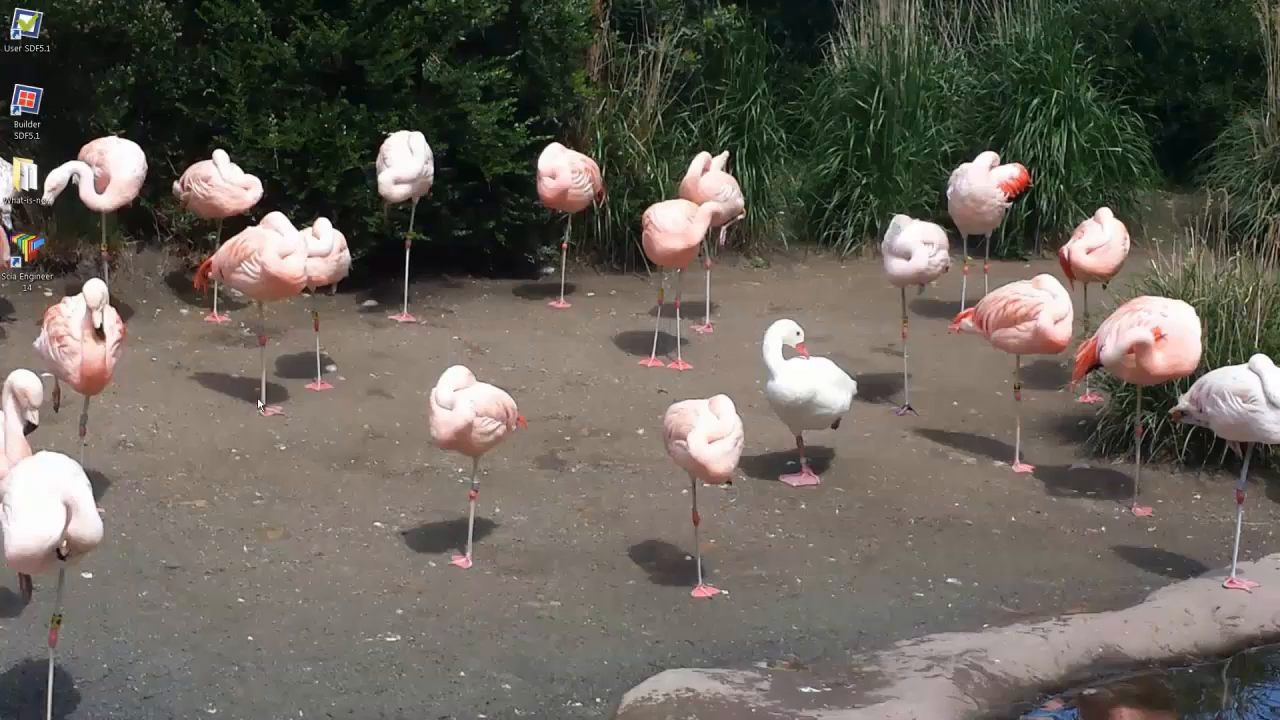
pyautogui.doubleClick(26, 182)
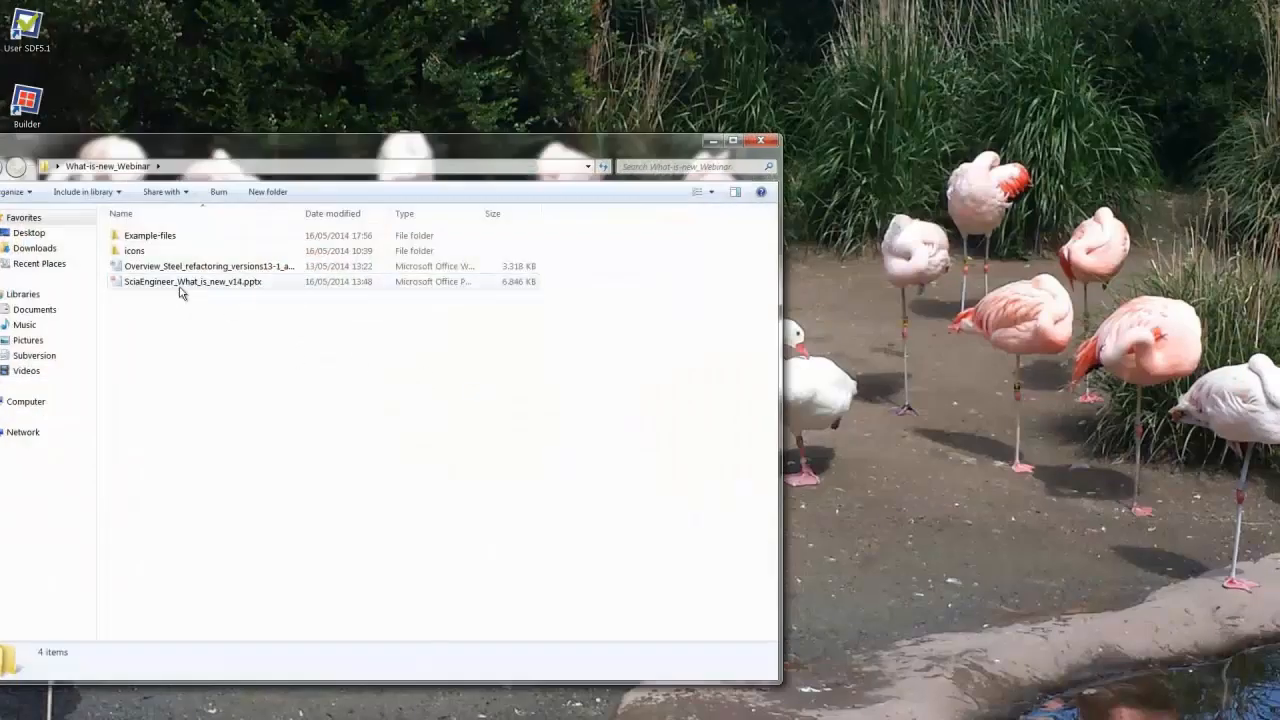
pyautogui.doubleClick(170, 238)
pyautogui.doubleClick(157, 309)
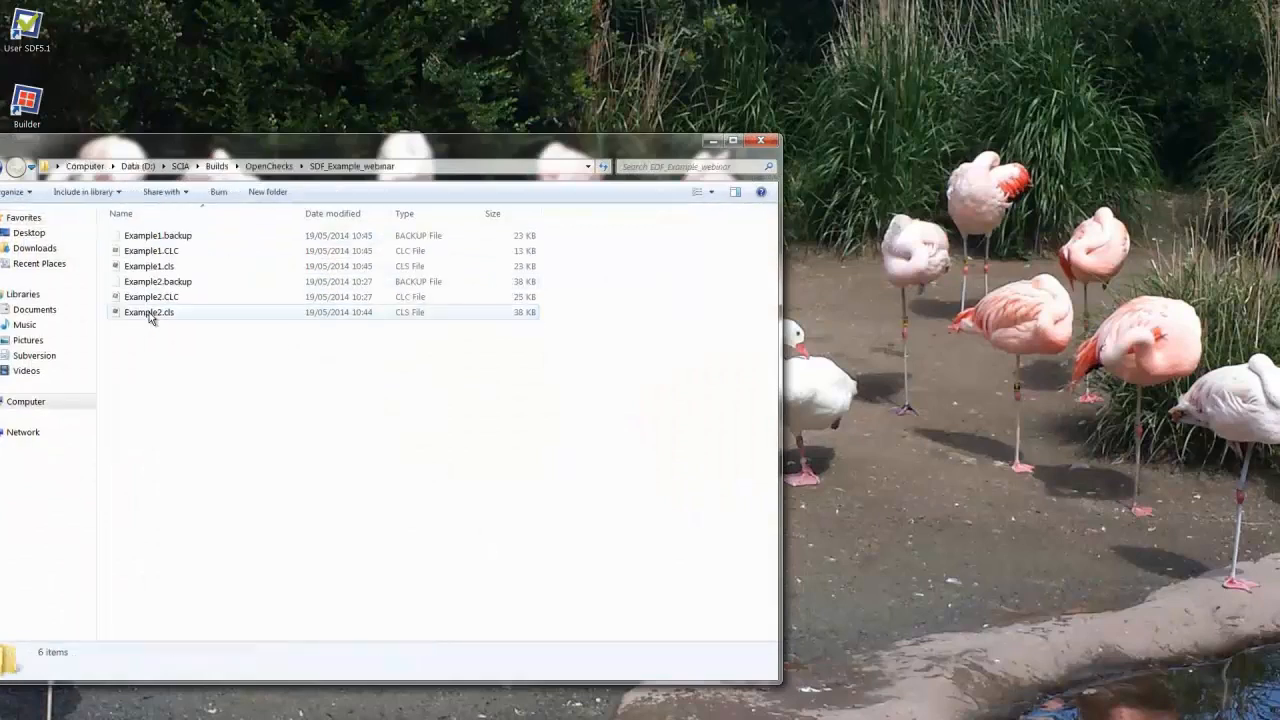
pyautogui.click(151, 266)
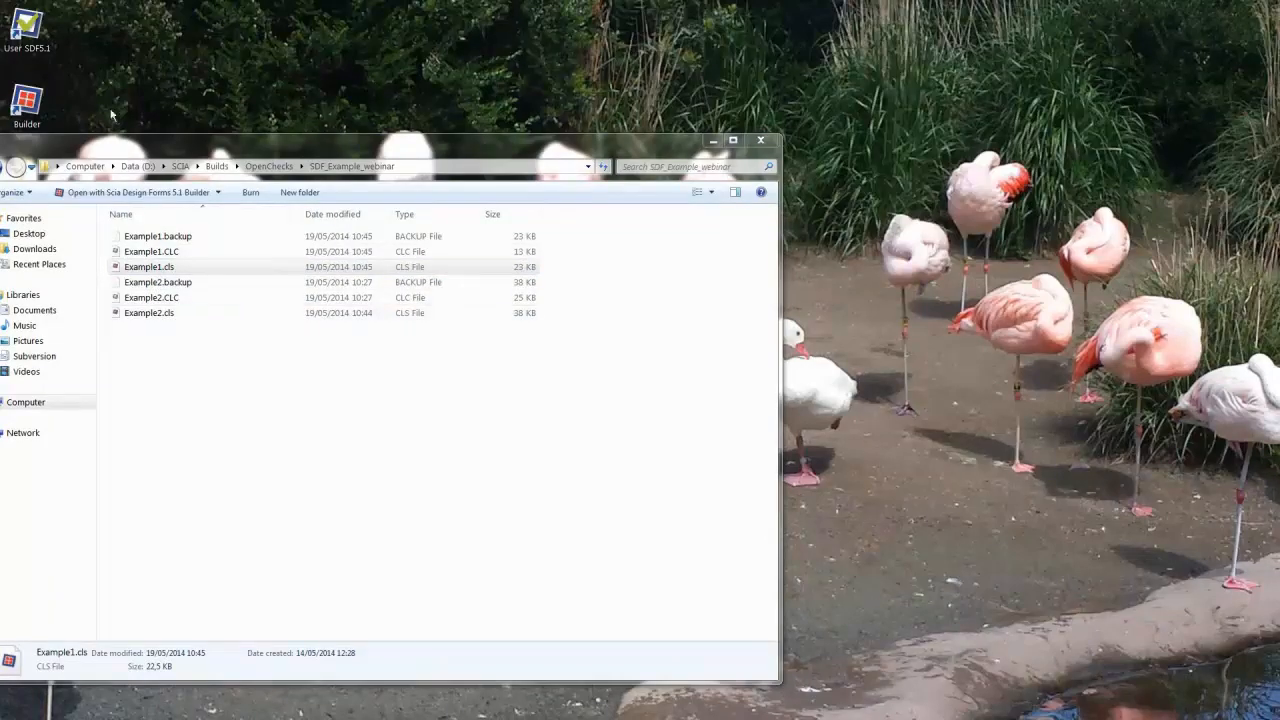
pyautogui.click(778, 210)
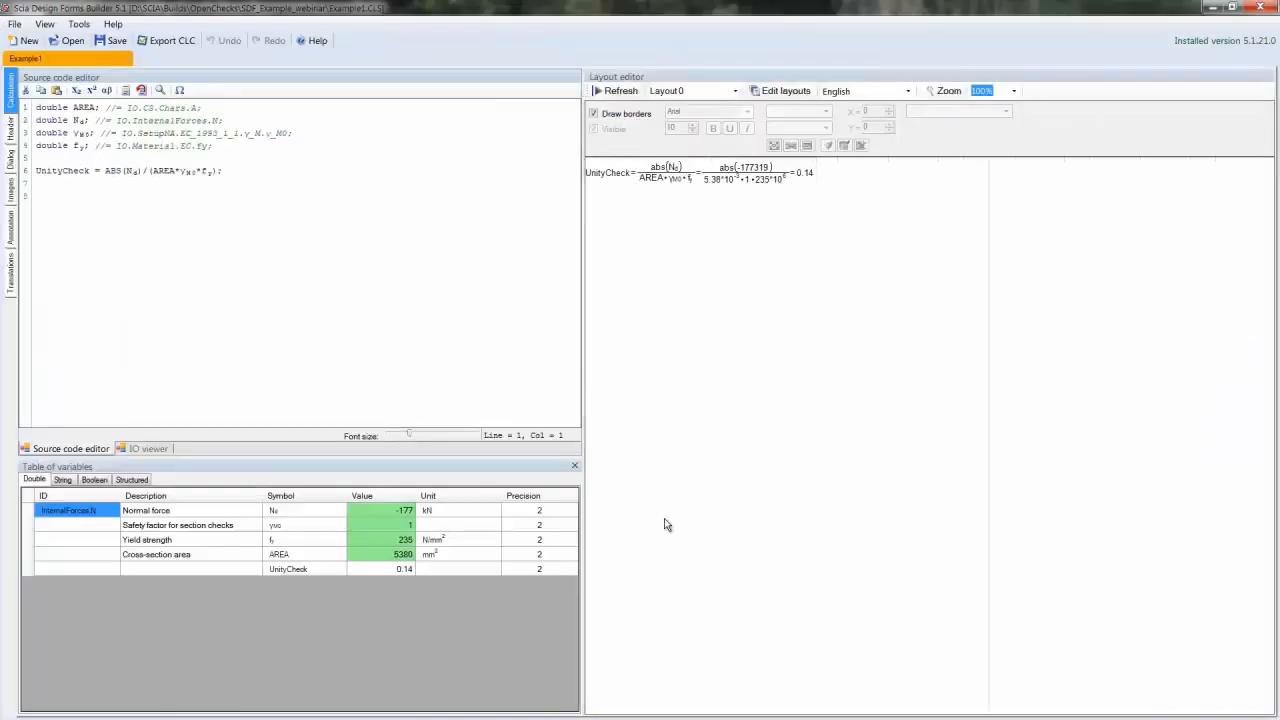
# Add the section-check safety factor, yield strength and cross-section area variables to the standalone dialog
pyautogui.click(156, 107)
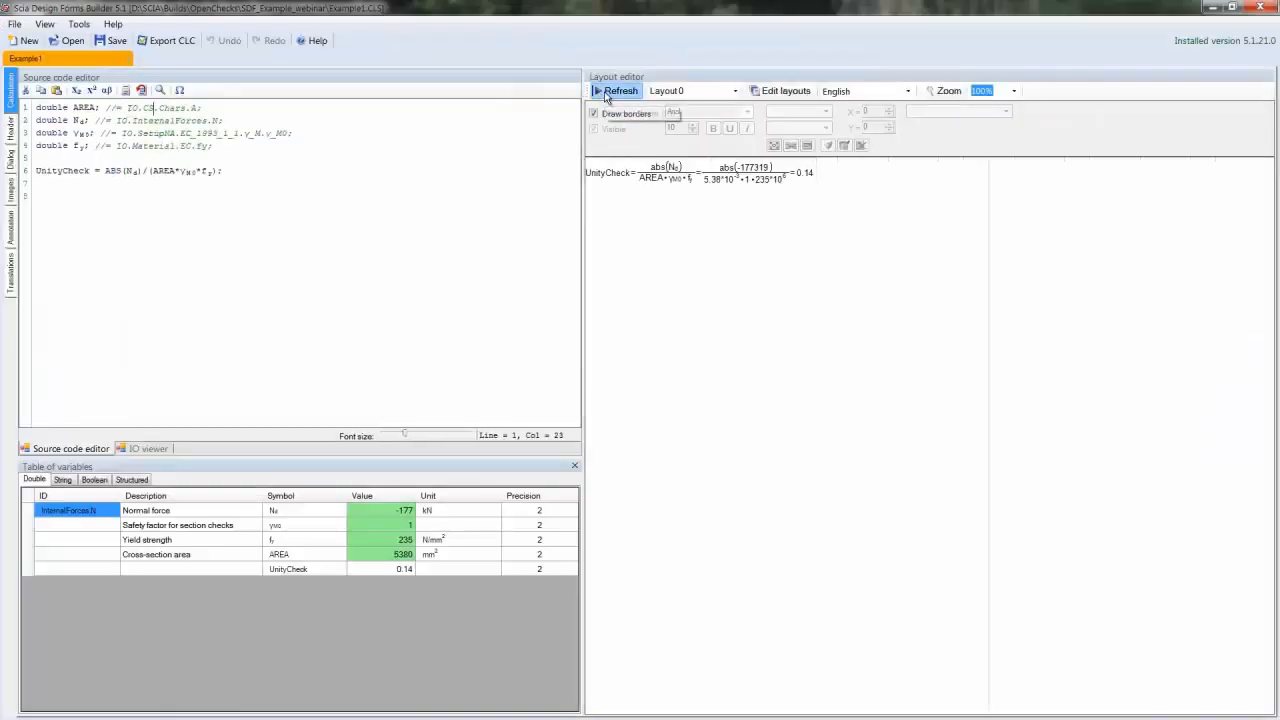
pyautogui.click(11, 160)
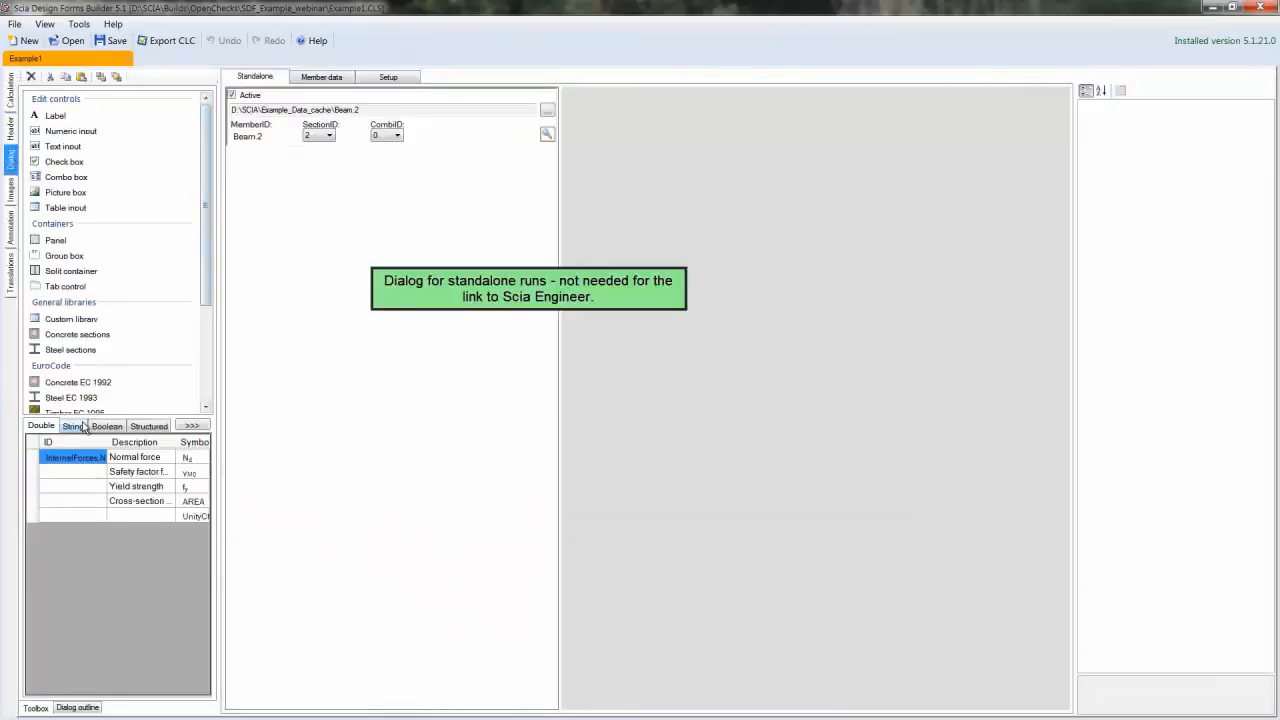
pyautogui.click(66, 500)
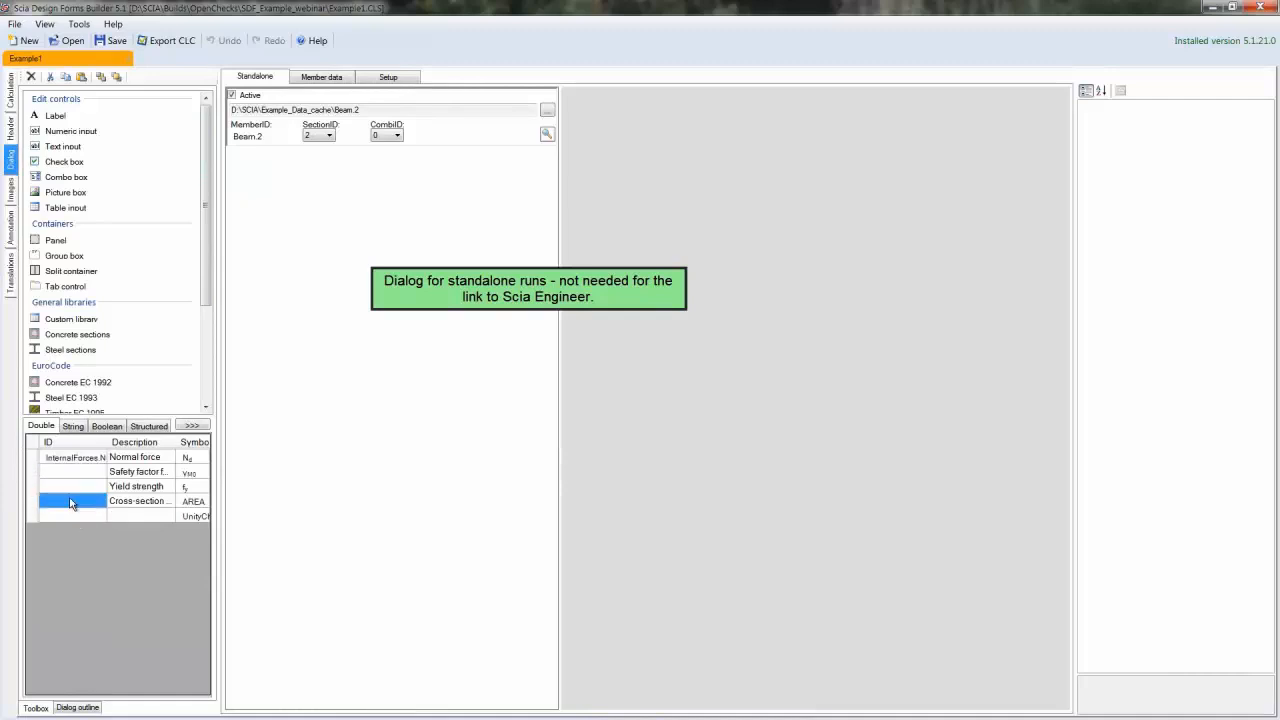
pyautogui.moveTo(66, 476); pyautogui.dragTo(59, 513)
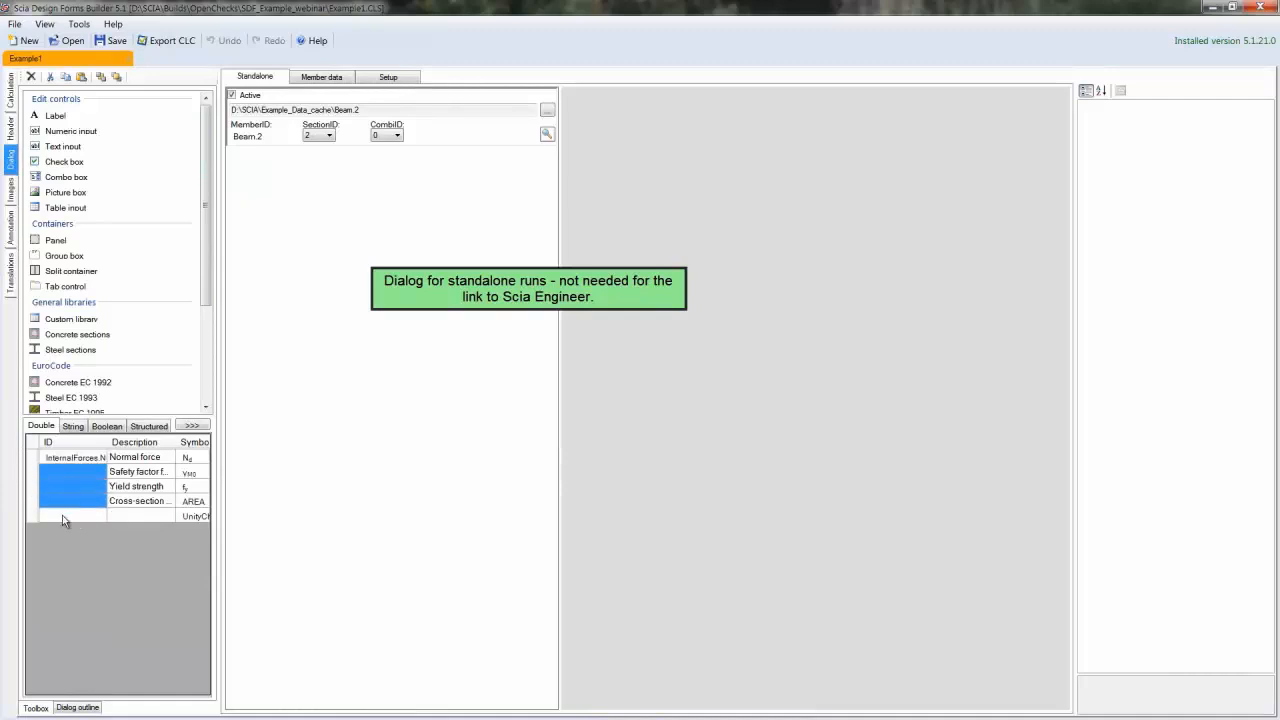
pyautogui.click(192, 425)
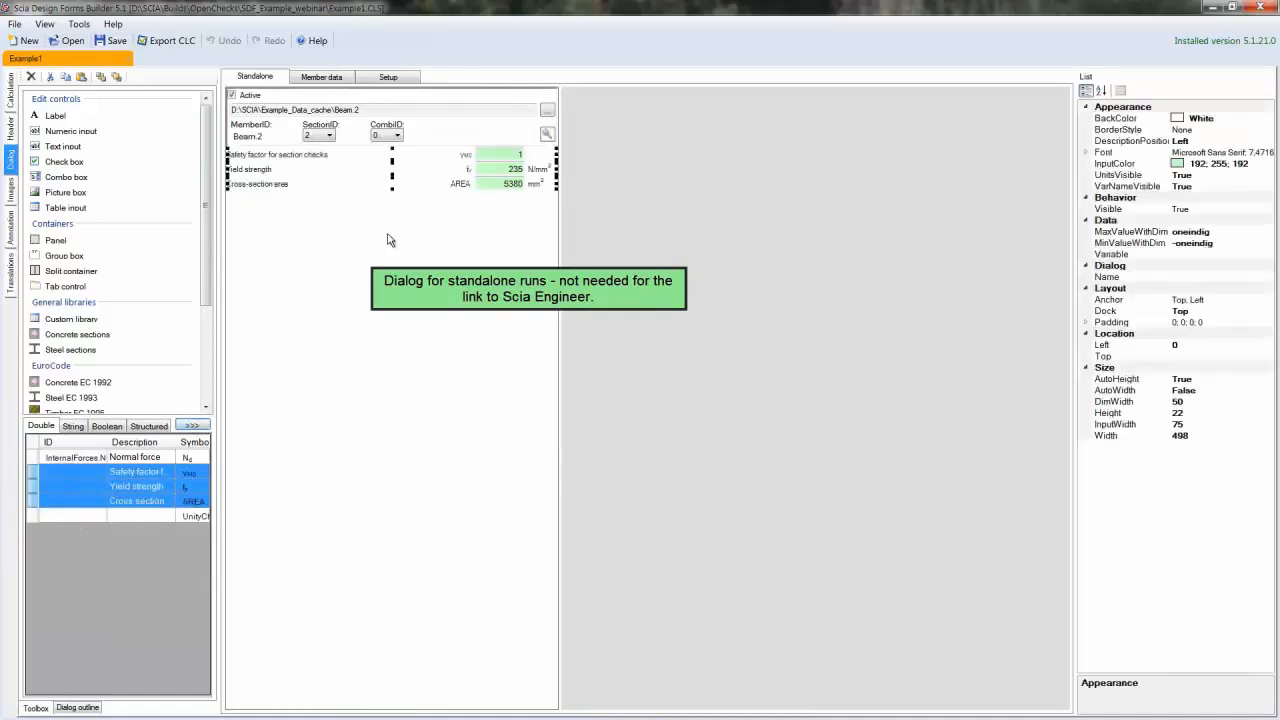
# Delete the three variable inputs just added to the standalone dialog
pyautogui.click(468, 217)
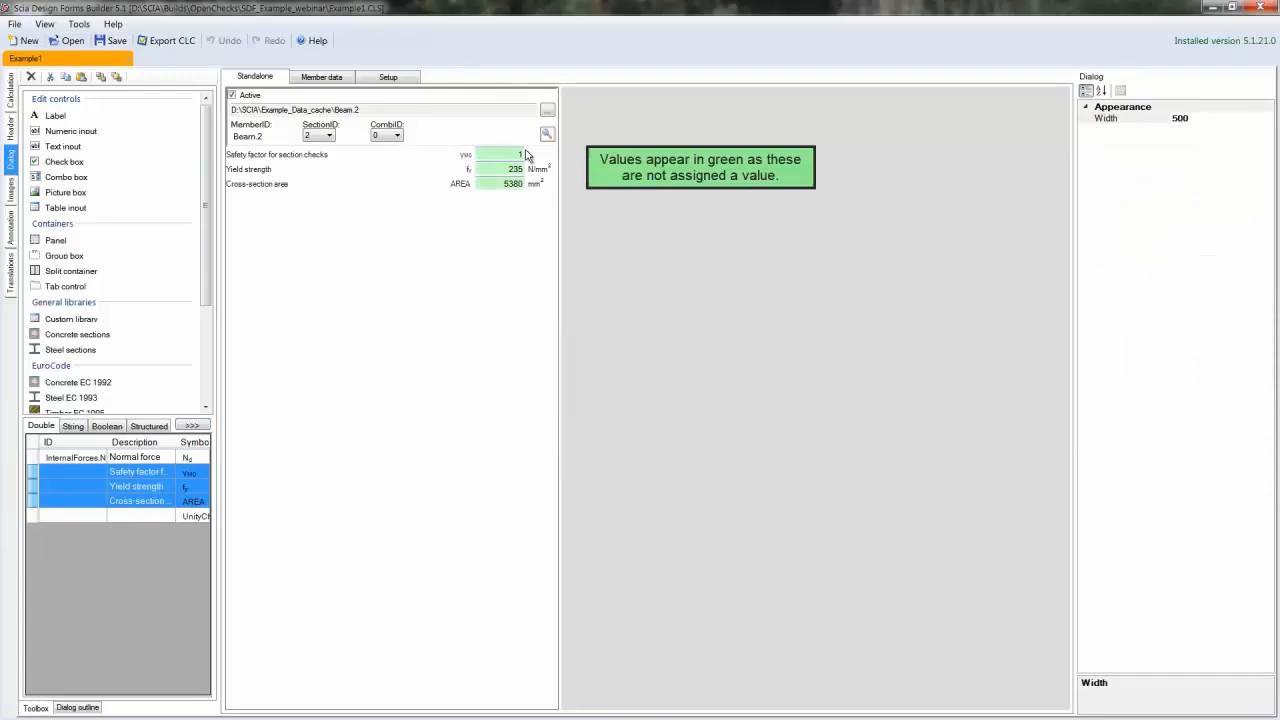
pyautogui.click(276, 157)
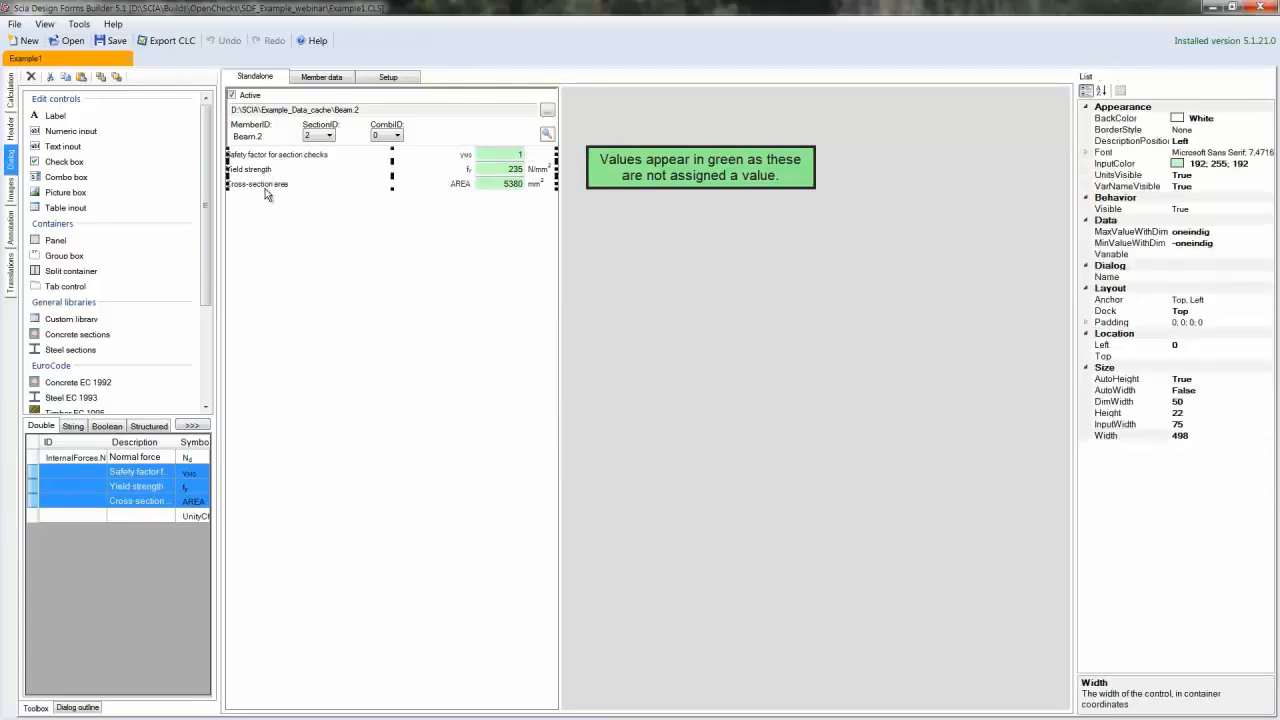
pyautogui.click(31, 76)
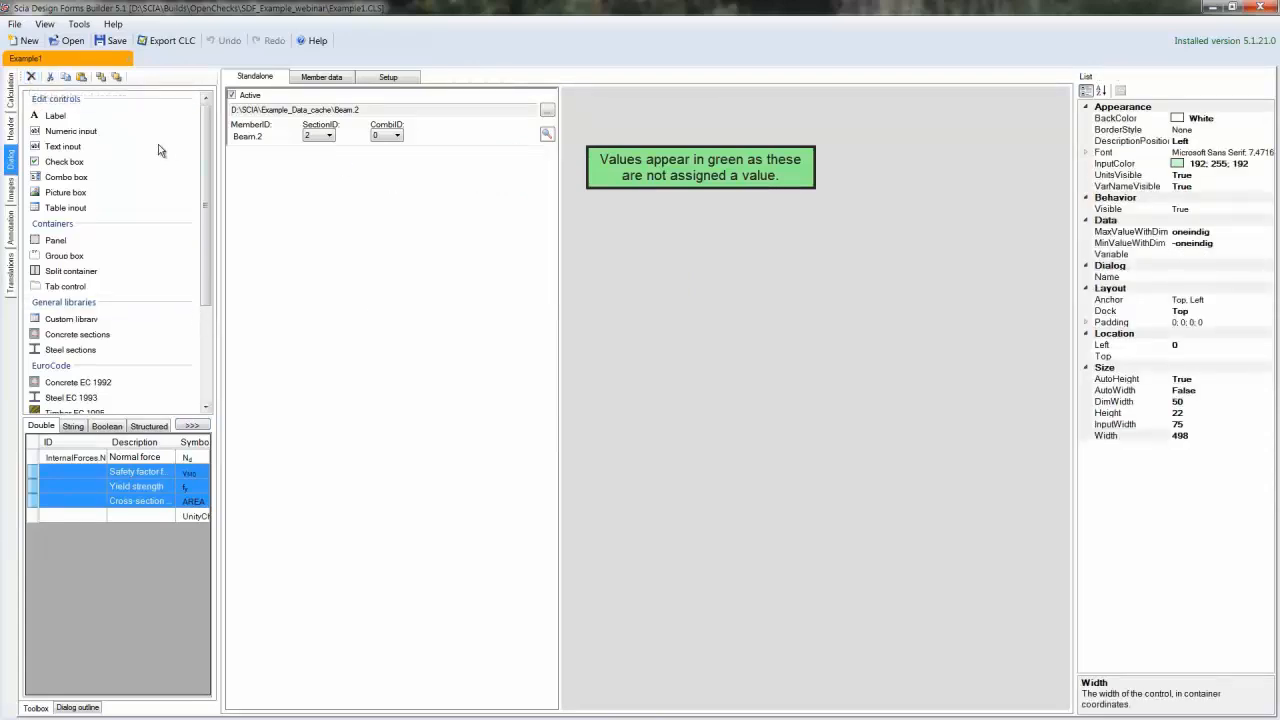
# Load the Beam.13 member folder from Example_Data_cache into the standalone dialog and choose another section ID
pyautogui.click(547, 111)
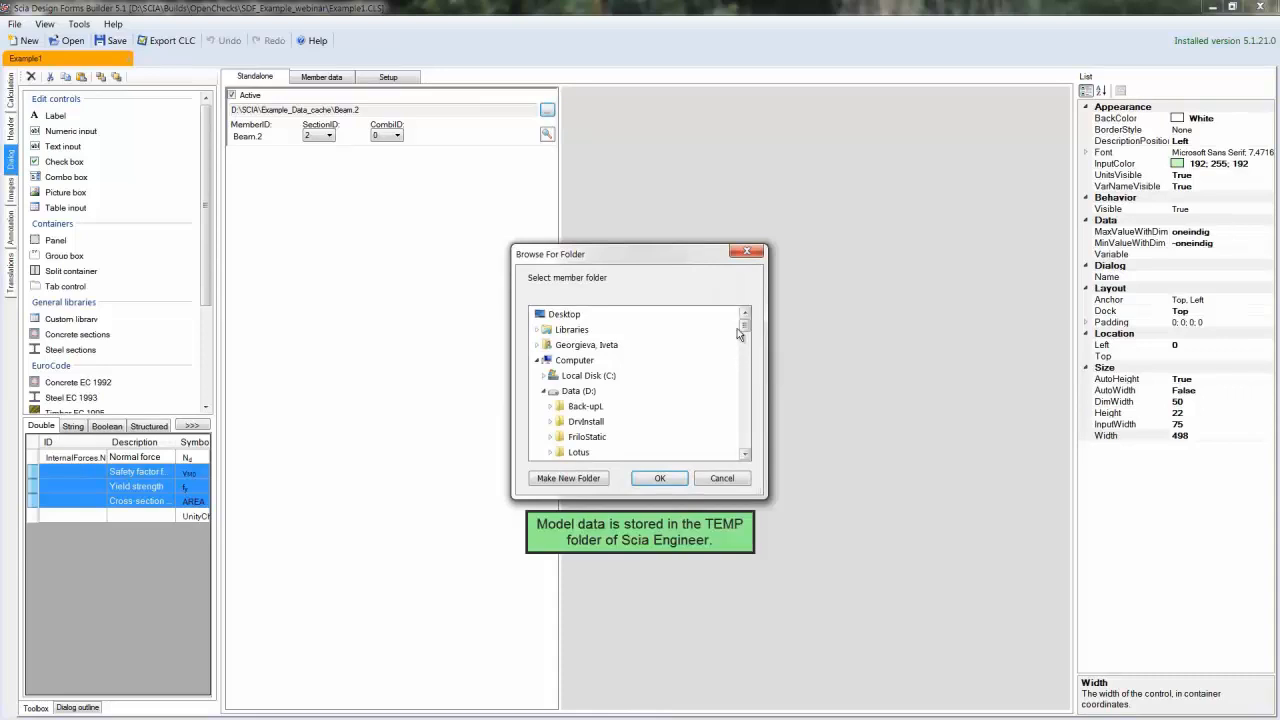
pyautogui.click(747, 358)
pyautogui.moveTo(745, 355); pyautogui.dragTo(746, 343)
pyautogui.click(598, 391)
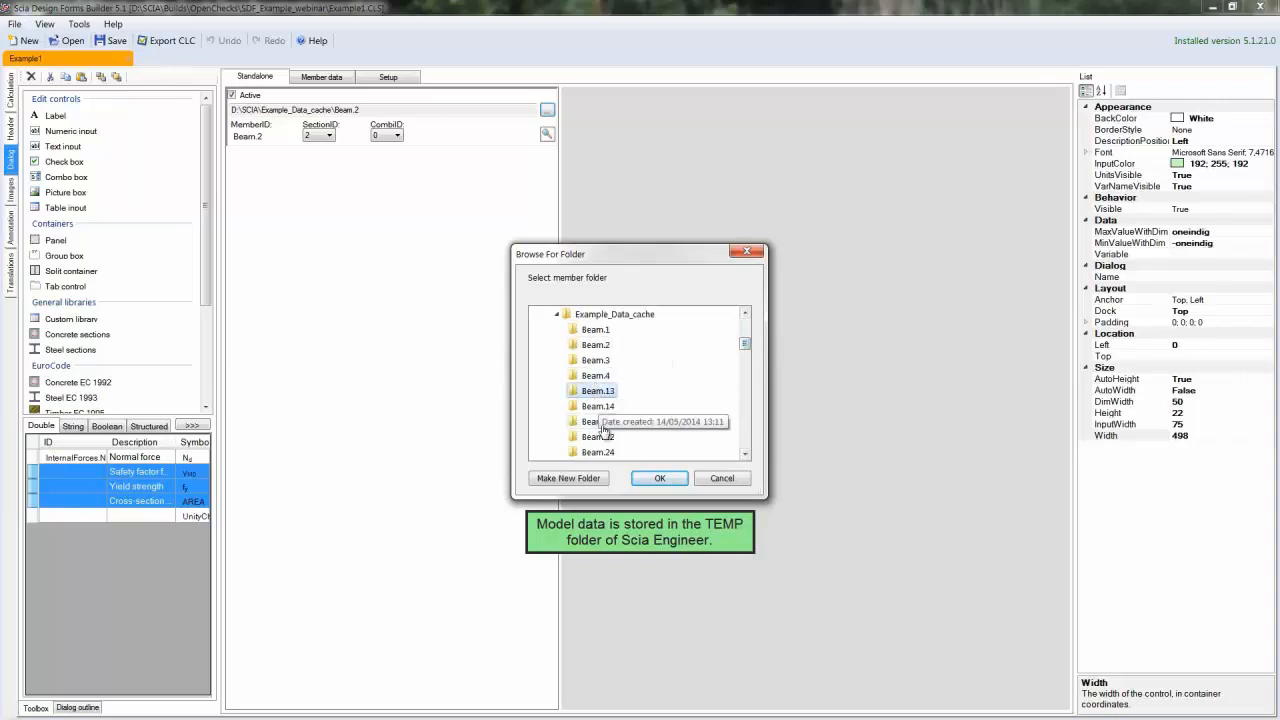
pyautogui.click(648, 476)
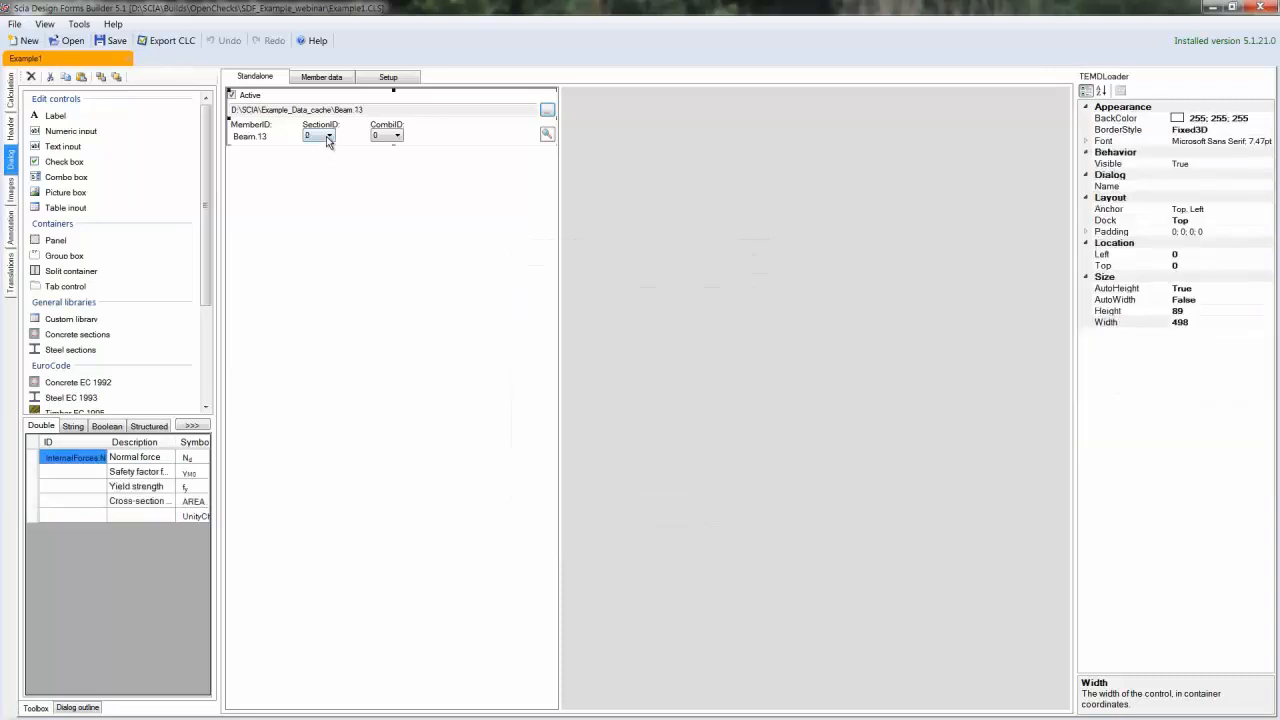
pyautogui.click(327, 140)
pyautogui.click(318, 213)
# Uncomment the IO references in the calculation source code and remove the early semicolons after AREA and Nd
pyautogui.click(10, 96)
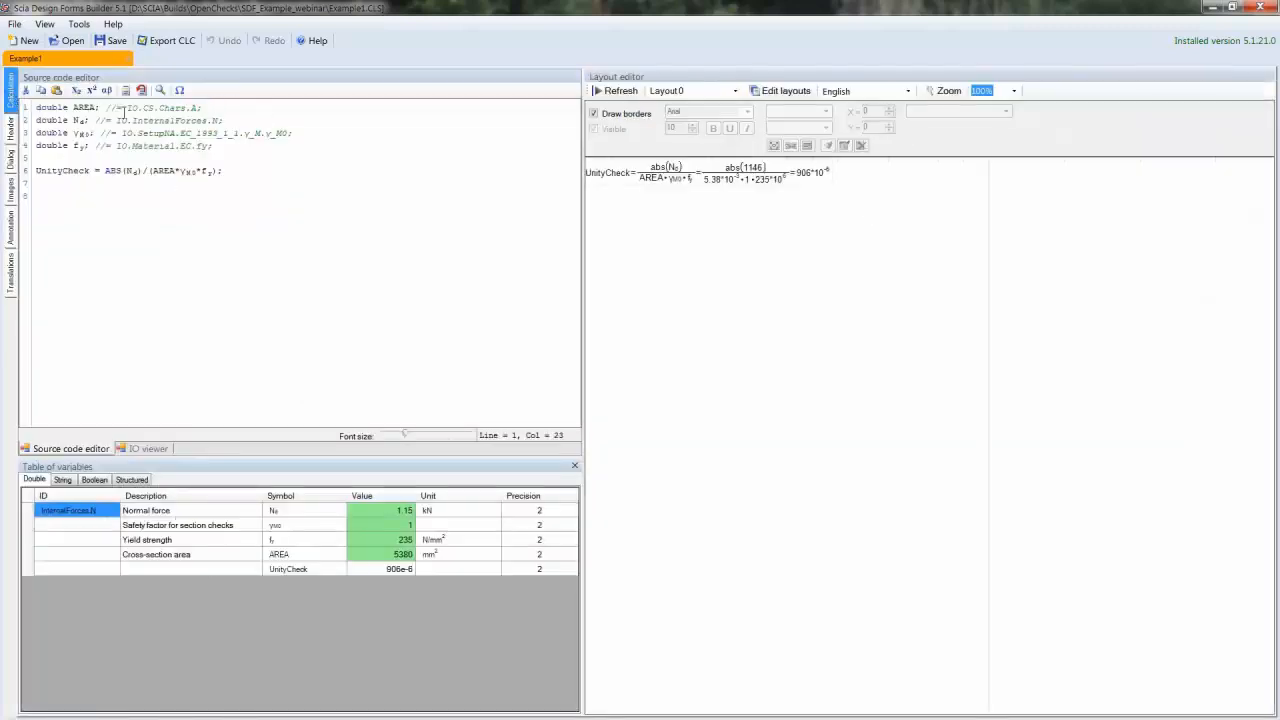
pyautogui.press('BackSpace')
pyautogui.press('BackSpace')
pyautogui.press('BackSpace')
pyautogui.press('BackSpace')
pyautogui.press('BackSpace')
pyautogui.press('BackSpace')
pyautogui.click(109, 145)
pyautogui.press('BackSpace')
pyautogui.press('BackSpace')
pyautogui.click(99, 107)
pyautogui.press('BackSpace')
pyautogui.press('BackSpace')
# Remove the early semicolons after γM0 and fy so they take their IO values, and refresh the form
pyautogui.click(93, 133)
pyautogui.press('BackSpace')
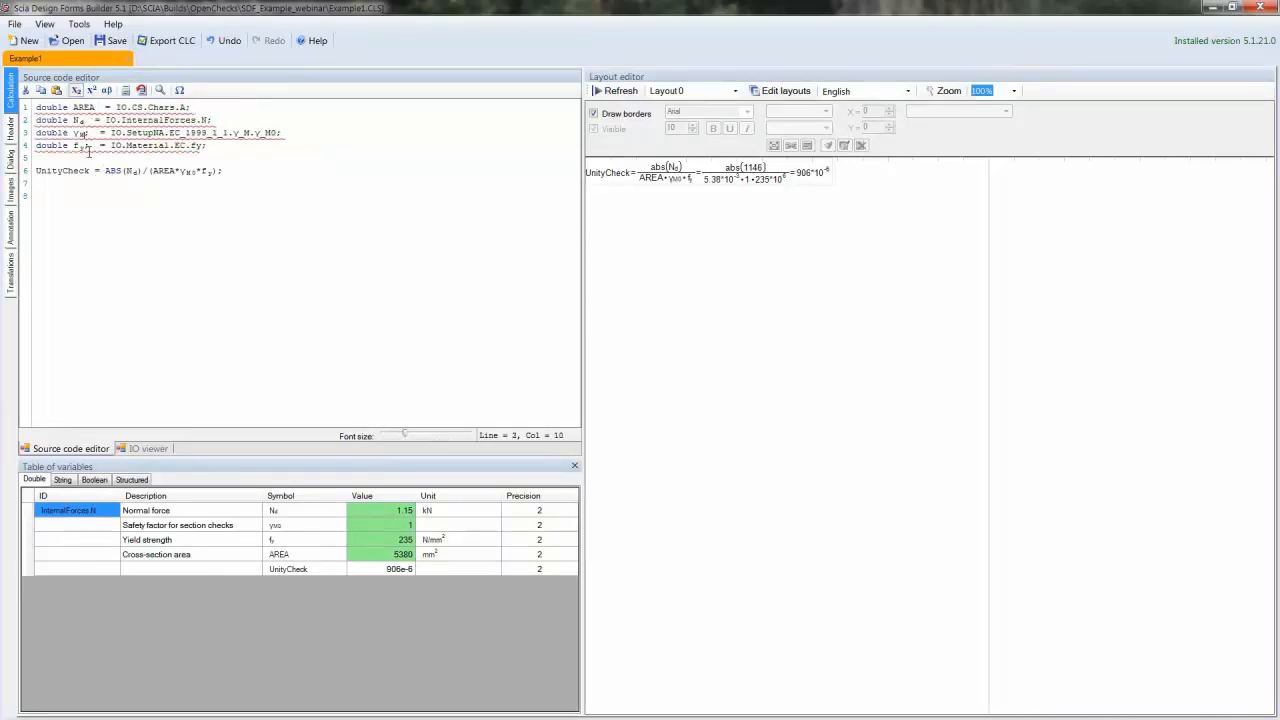
pyautogui.click(222, 41)
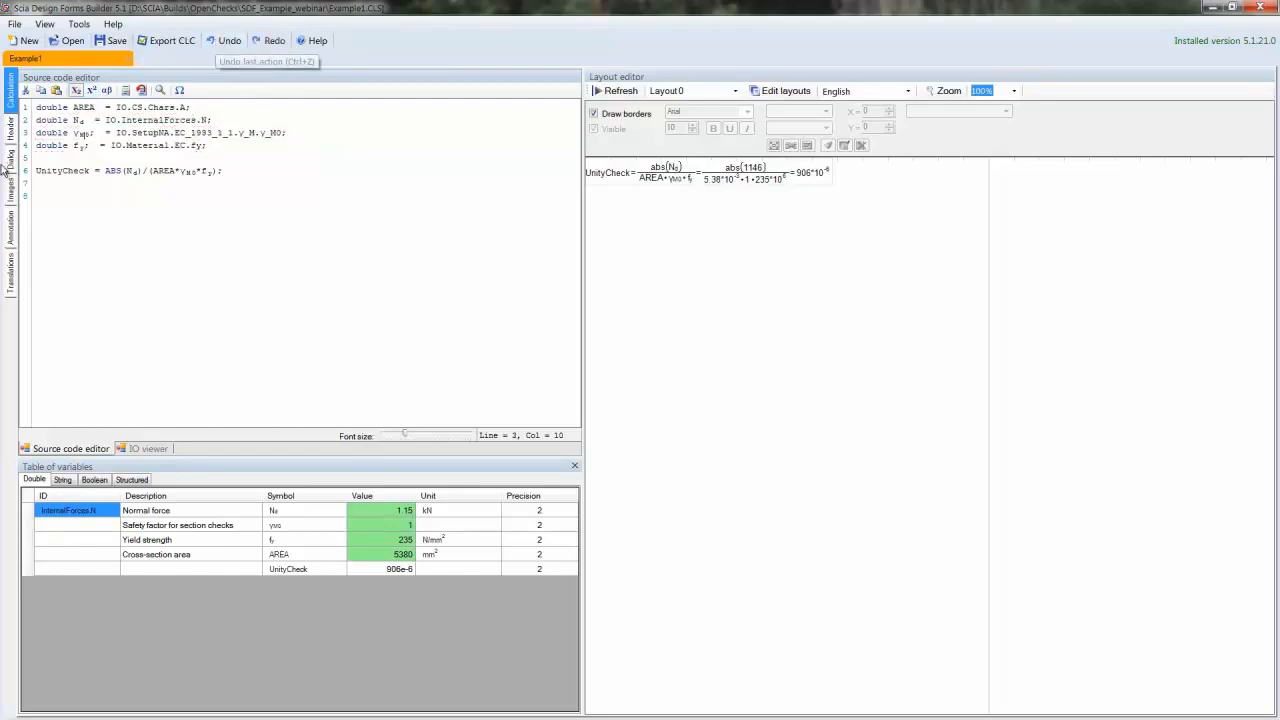
pyautogui.press('BackSpace')
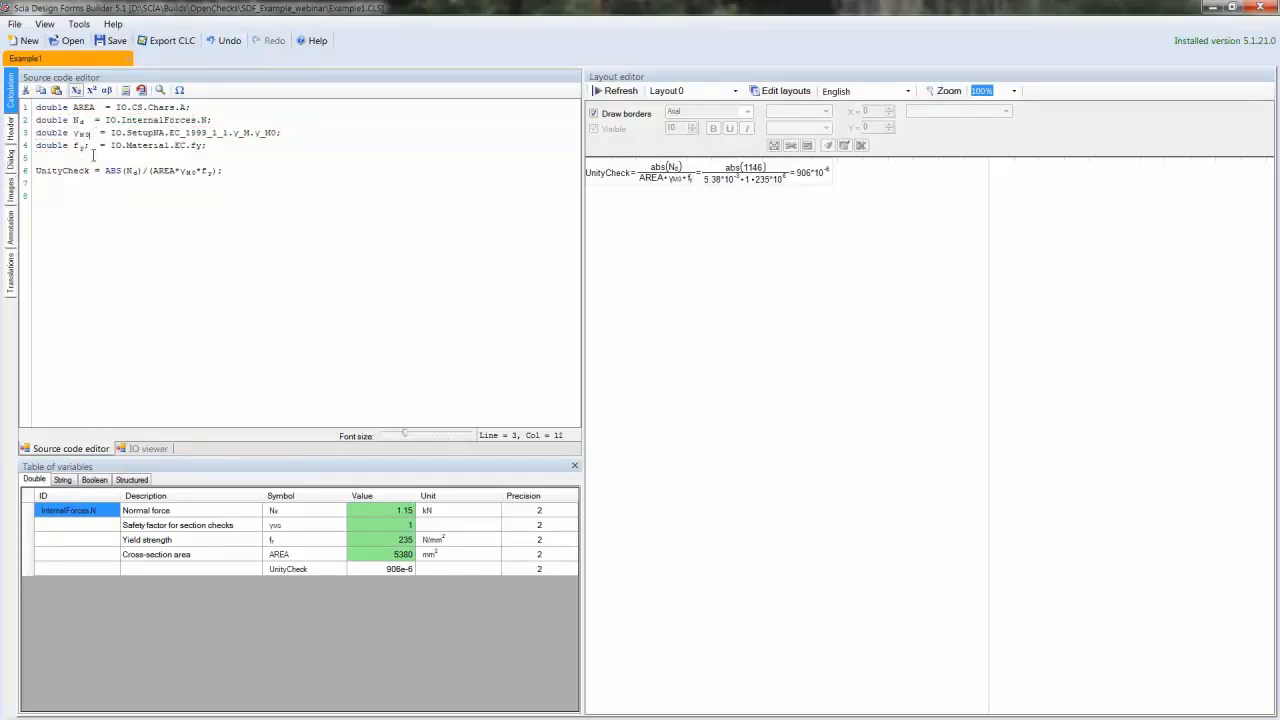
pyautogui.click(90, 146)
pyautogui.press('BackSpace')
pyautogui.click(615, 90)
# Examine the cross-section area at IO.CS.Chars.A in the IO viewer
pyautogui.click(148, 447)
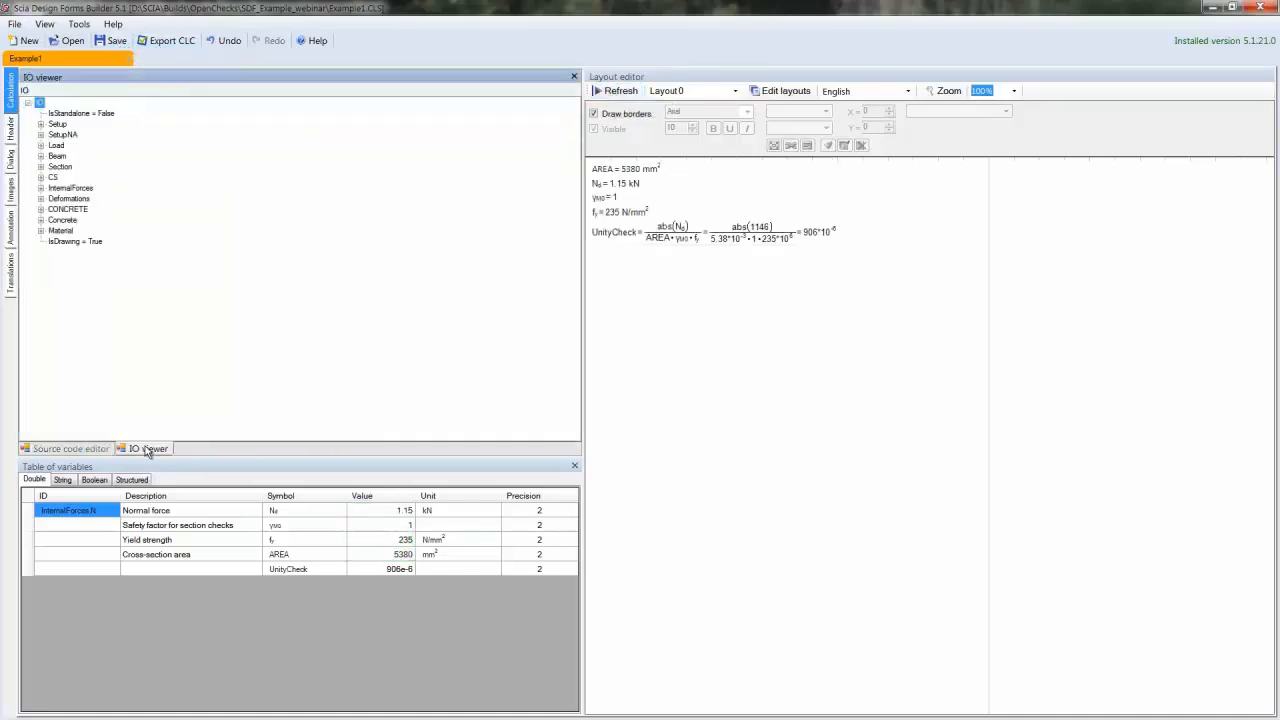
pyautogui.click(40, 177)
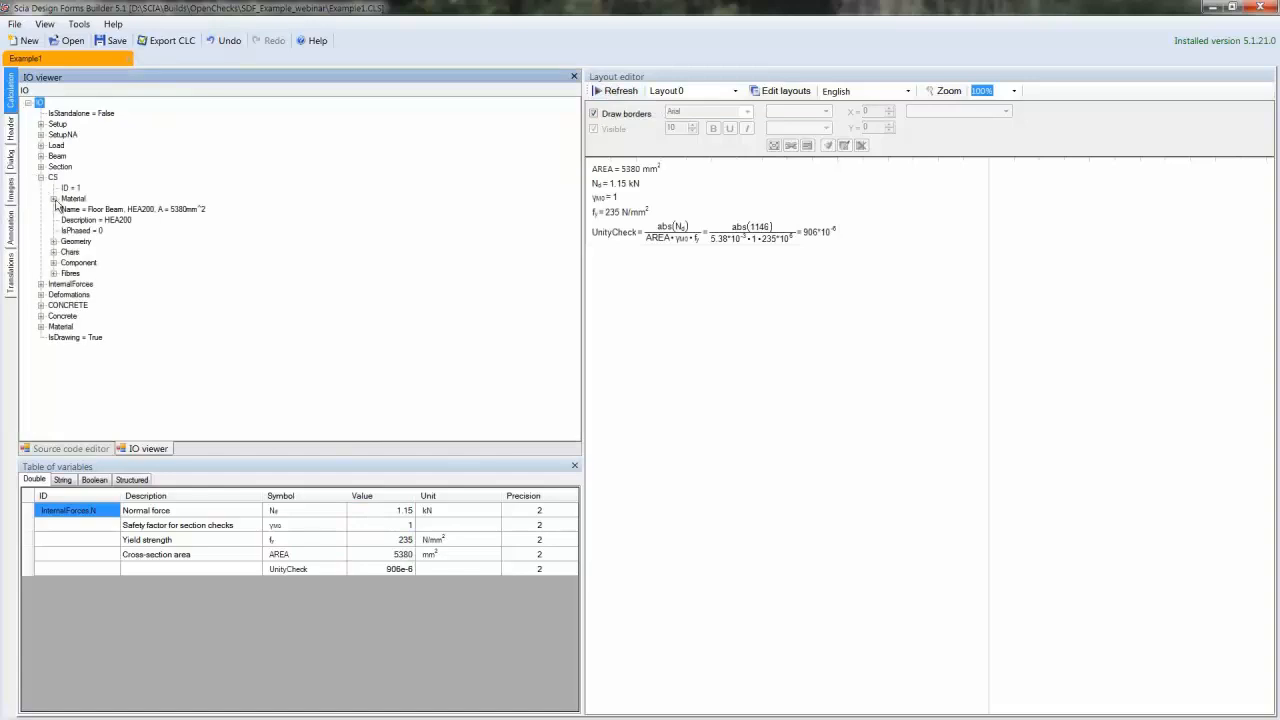
pyautogui.click(53, 252)
pyautogui.click(94, 124)
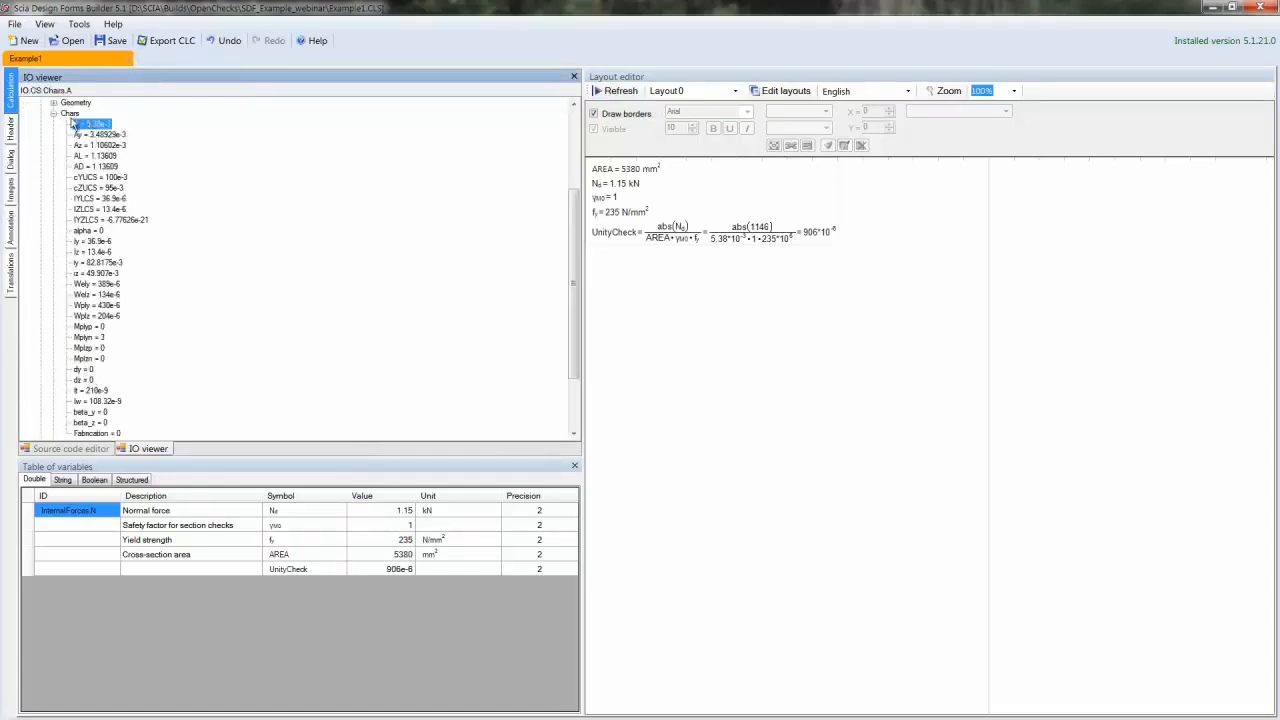
pyautogui.click(54, 113)
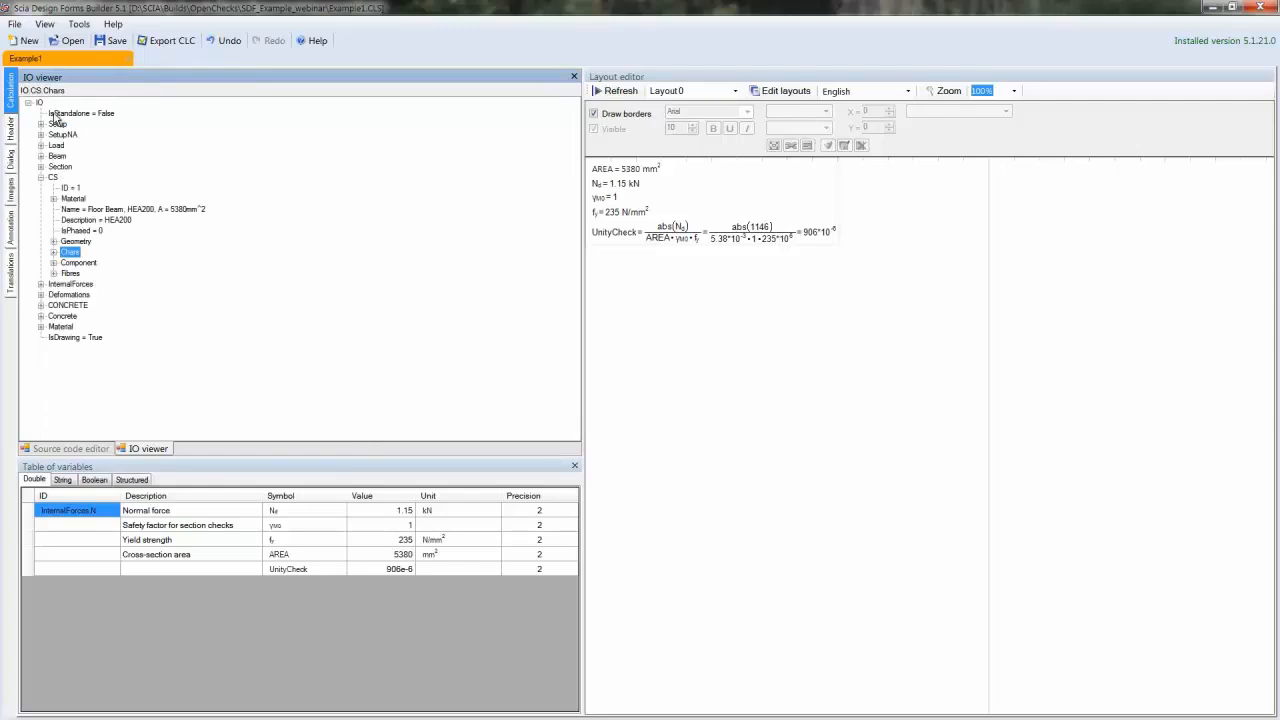
pyautogui.click(40, 177)
# Compare the normal force at IO.InternalForces.N with Nd in the layout and its unit in the table of variables
pyautogui.click(40, 188)
pyautogui.click(67, 210)
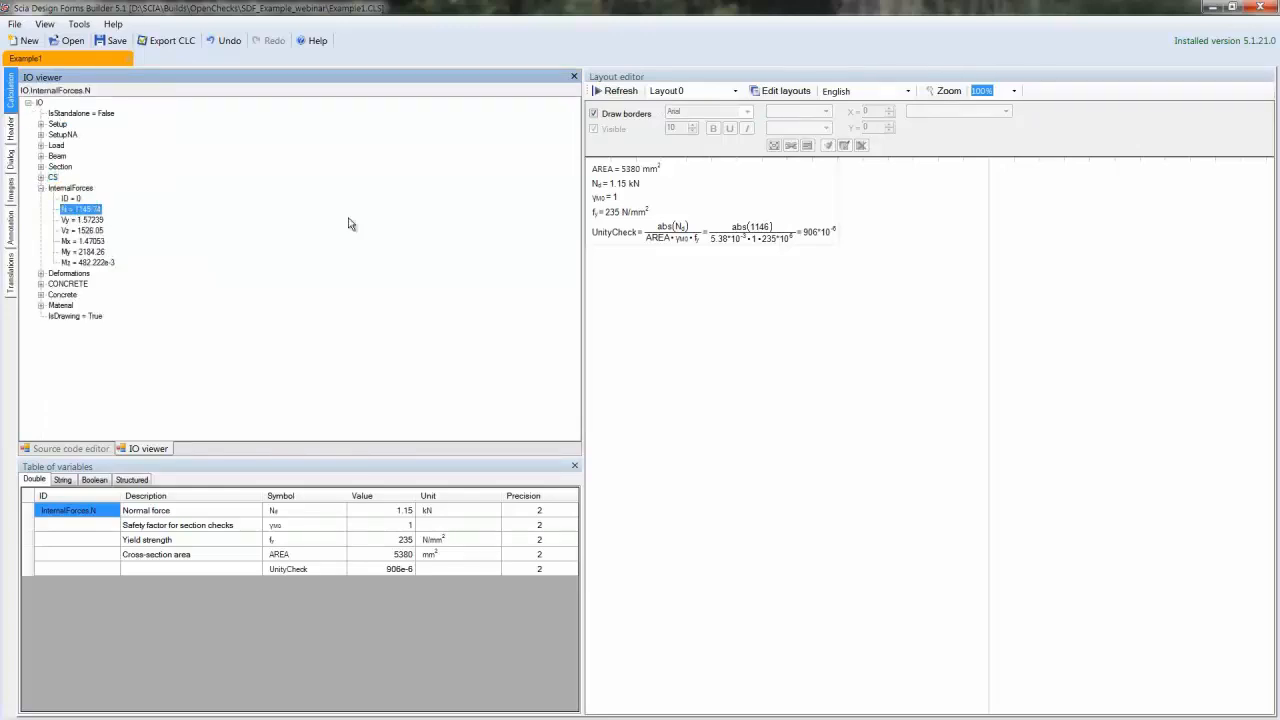
pyautogui.click(621, 189)
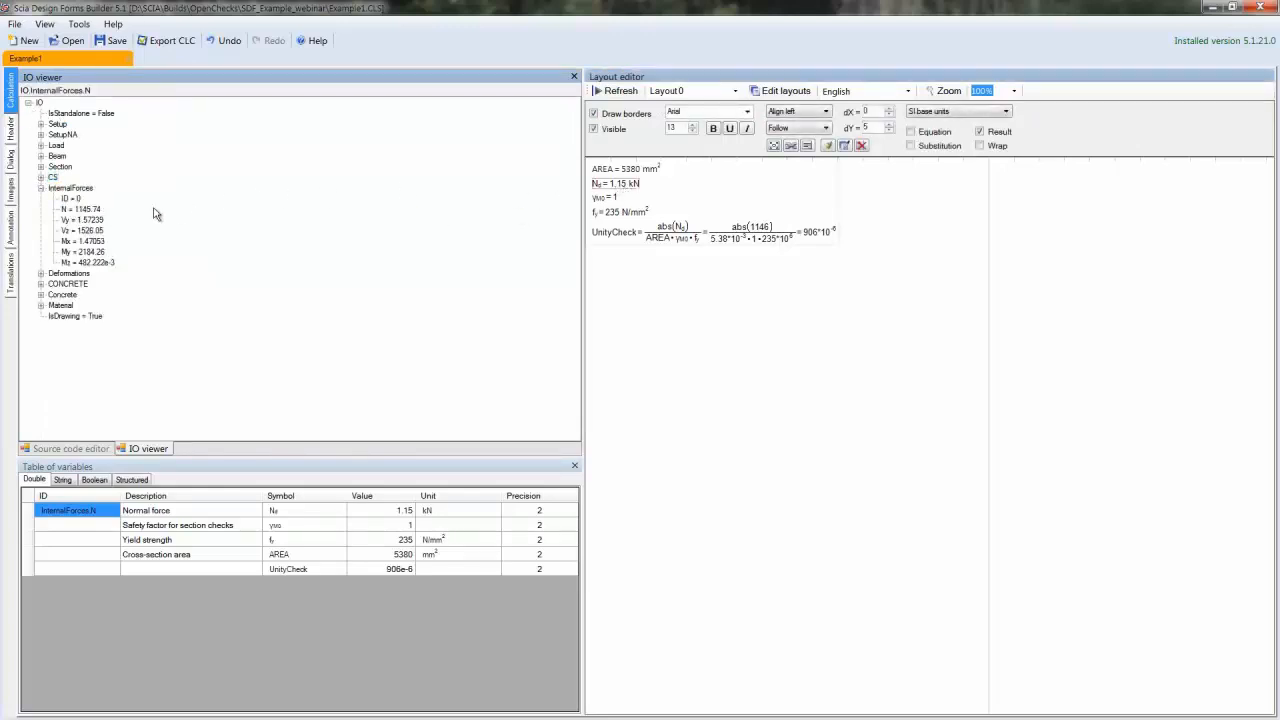
pyautogui.click(82, 210)
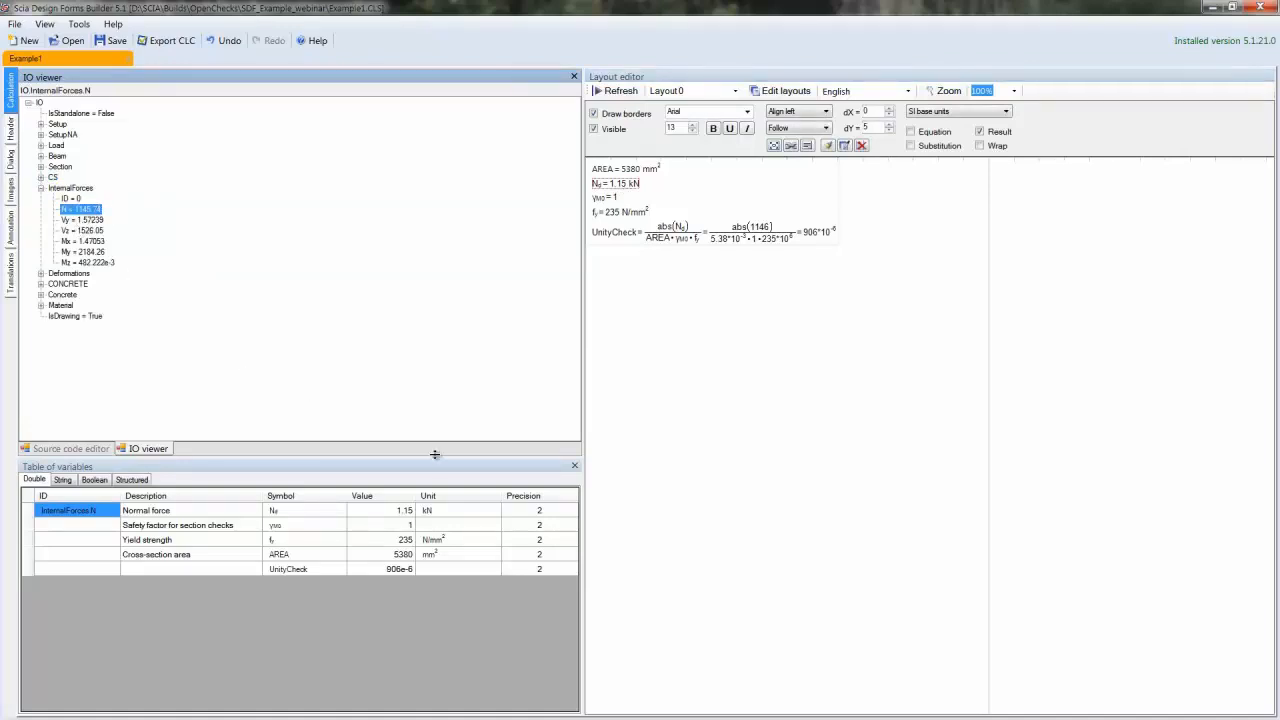
pyautogui.click(440, 510)
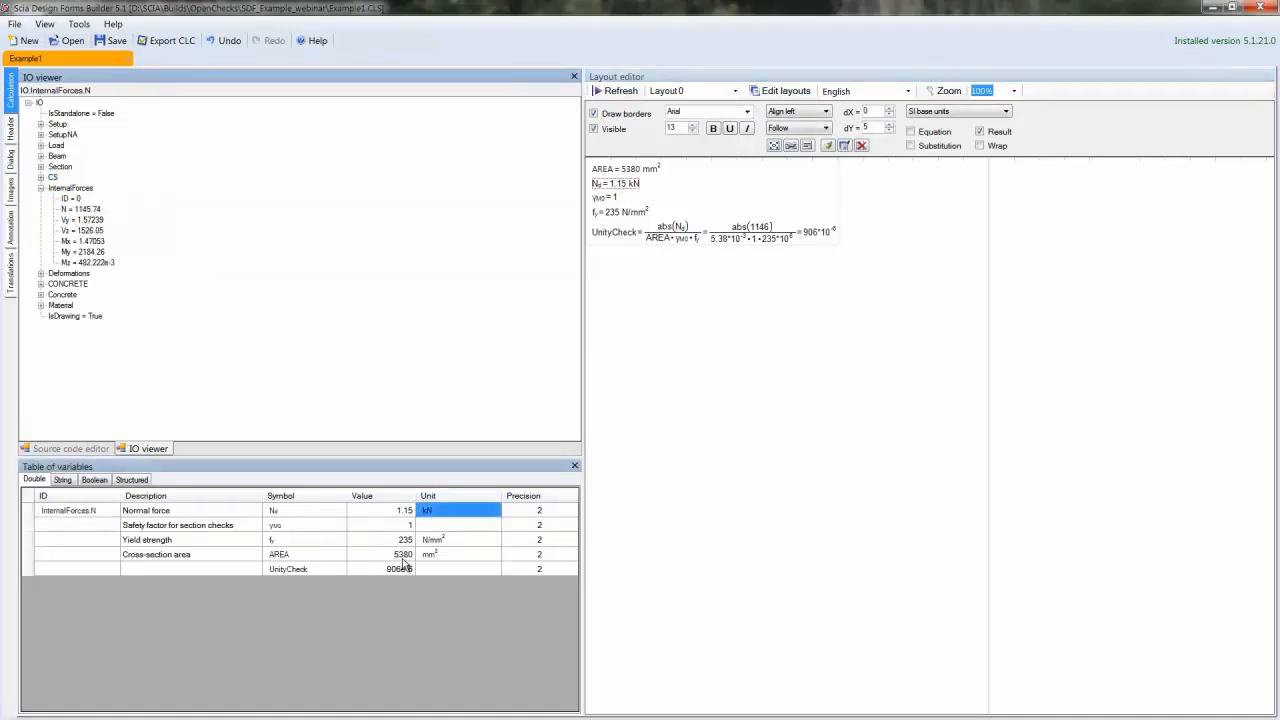
pyautogui.click(41, 188)
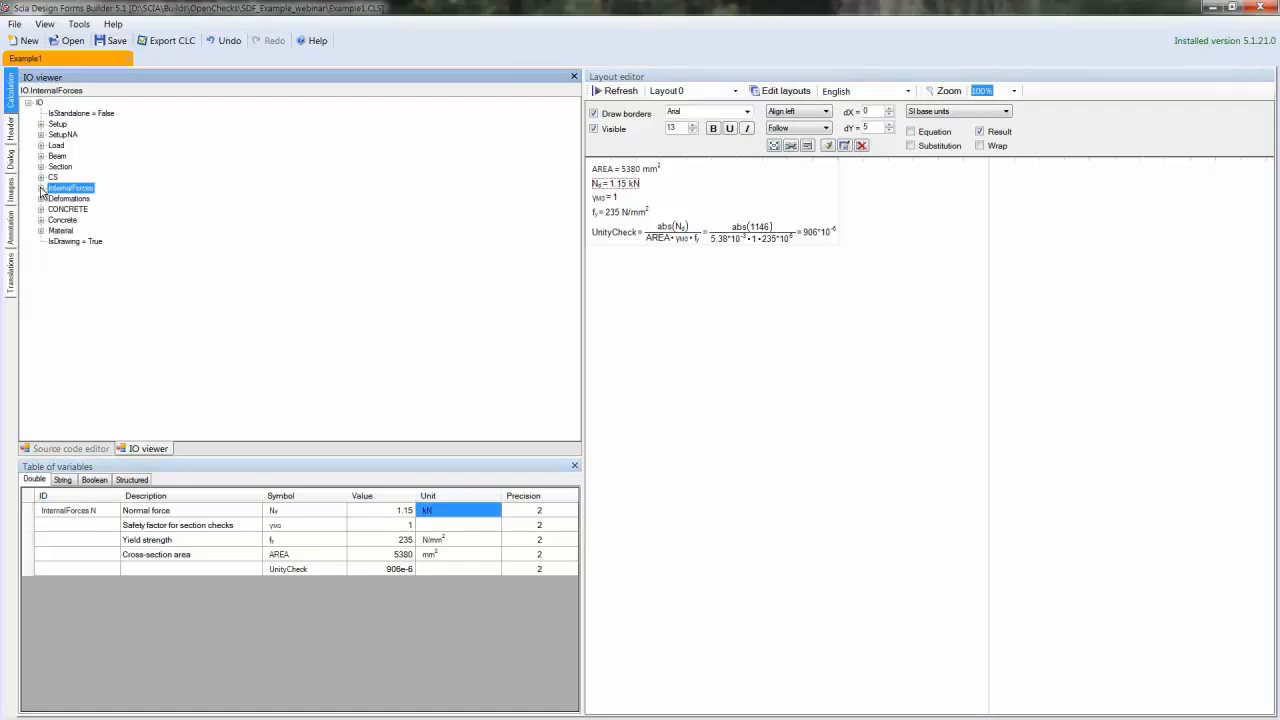
# Compare the safety factor γ_M0 under SetupNA, EC_1993_1_1, γ_M with γM0 in the layout
pyautogui.click(41, 135)
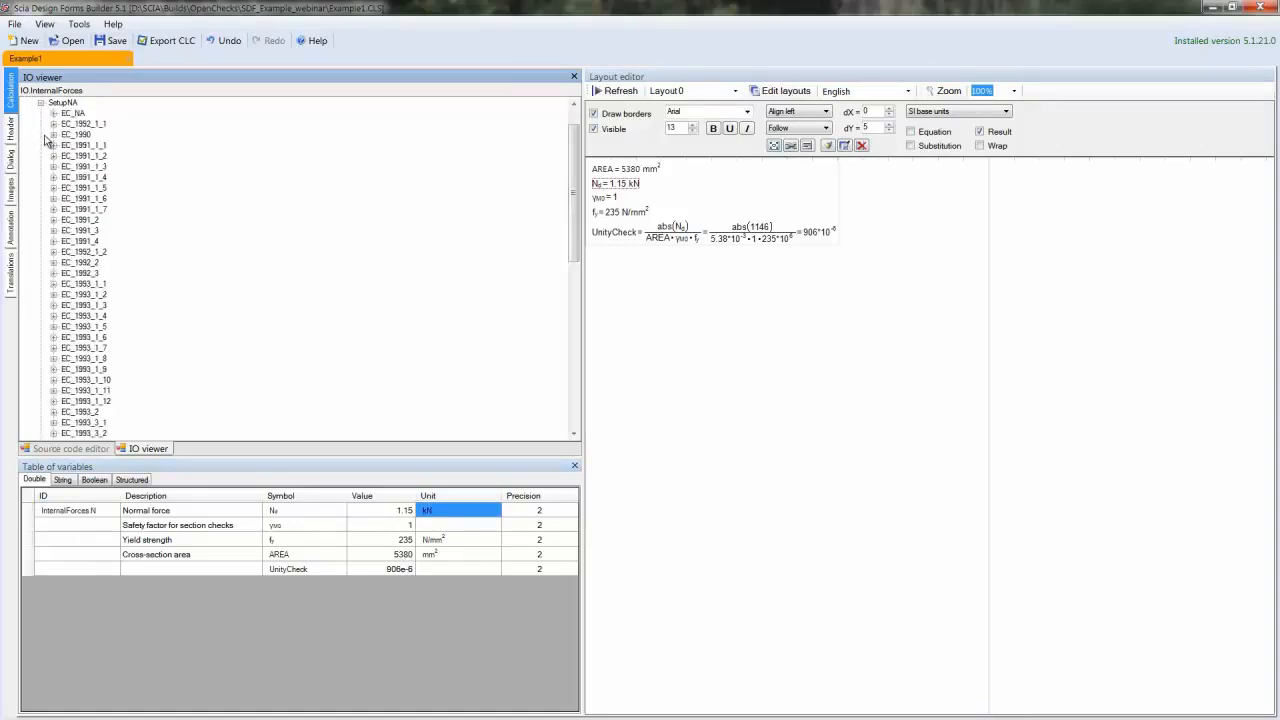
pyautogui.click(54, 284)
pyautogui.click(65, 316)
pyautogui.click(100, 326)
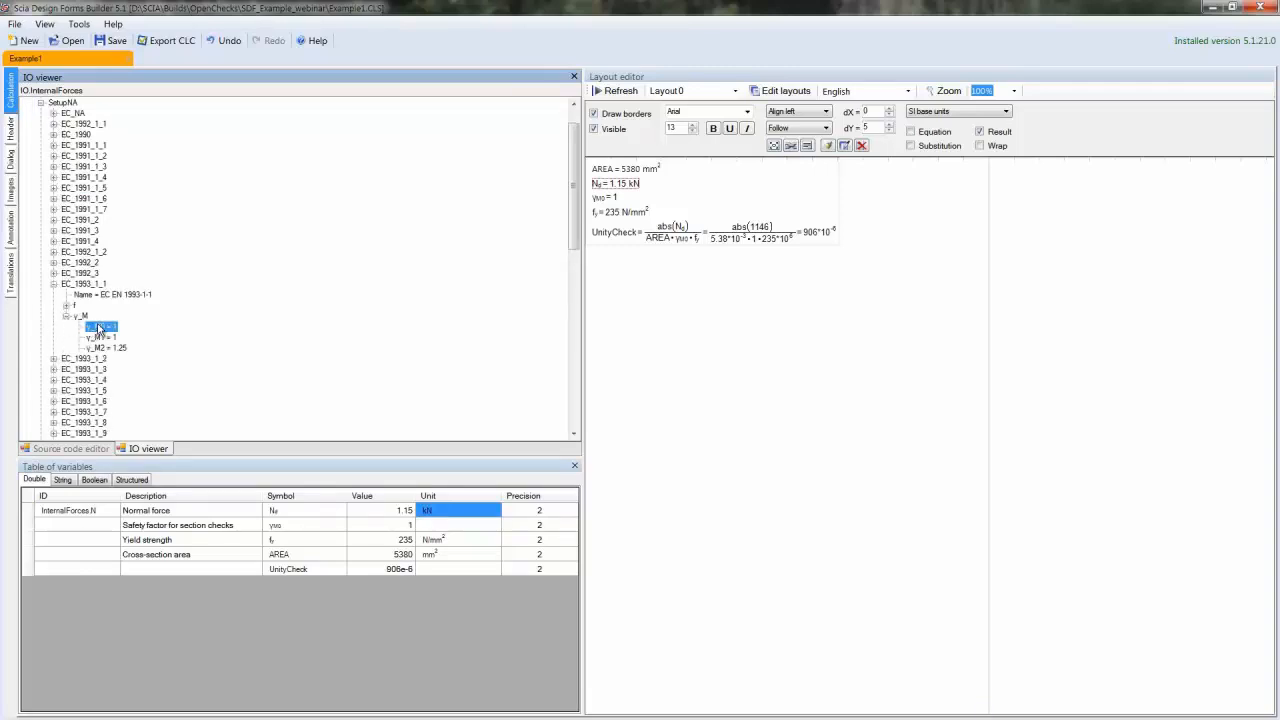
pyautogui.click(614, 198)
pyautogui.click(54, 284)
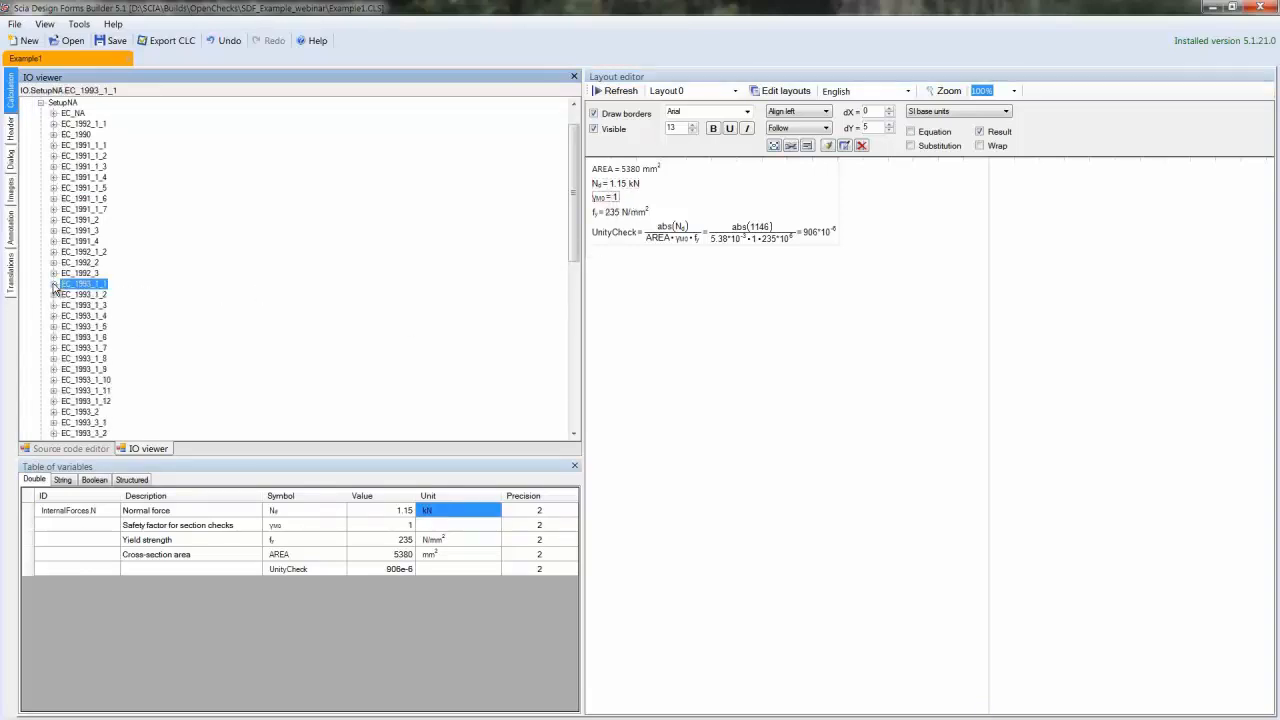
pyautogui.click(41, 102)
# Compare the yield strength at IO.Material.EC.fy with fy in the layout
pyautogui.click(41, 230)
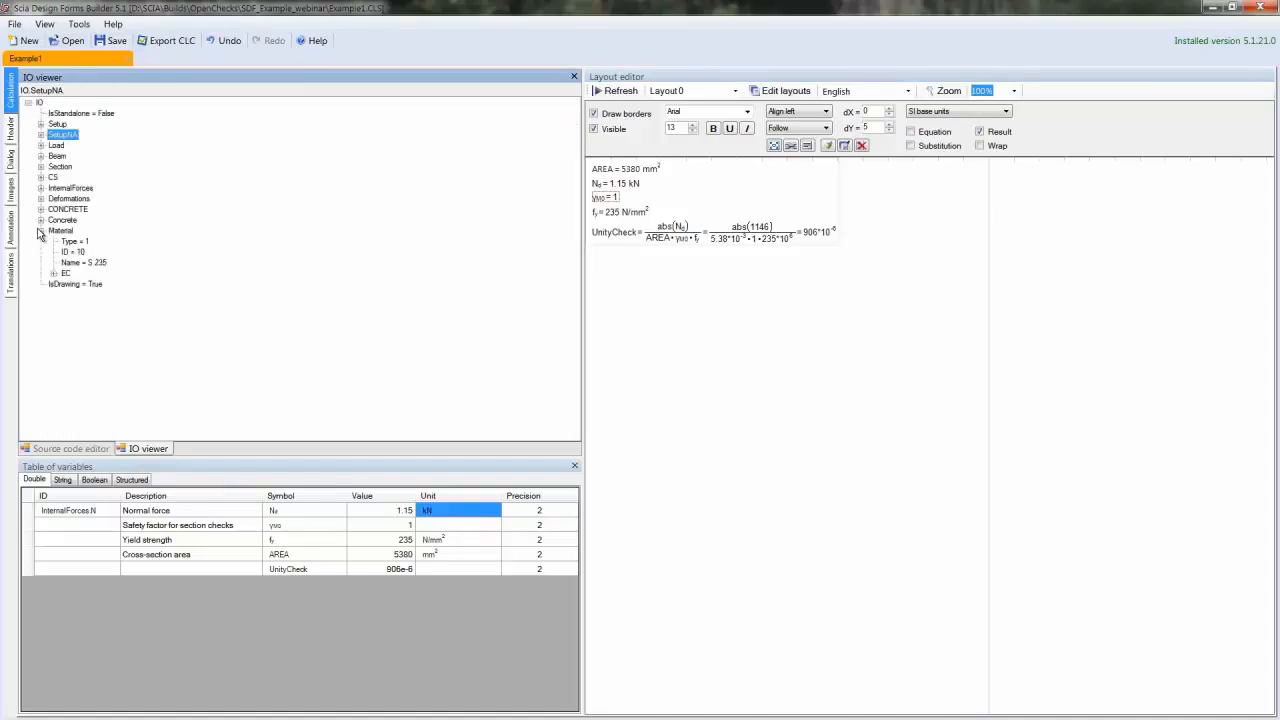
pyautogui.click(53, 273)
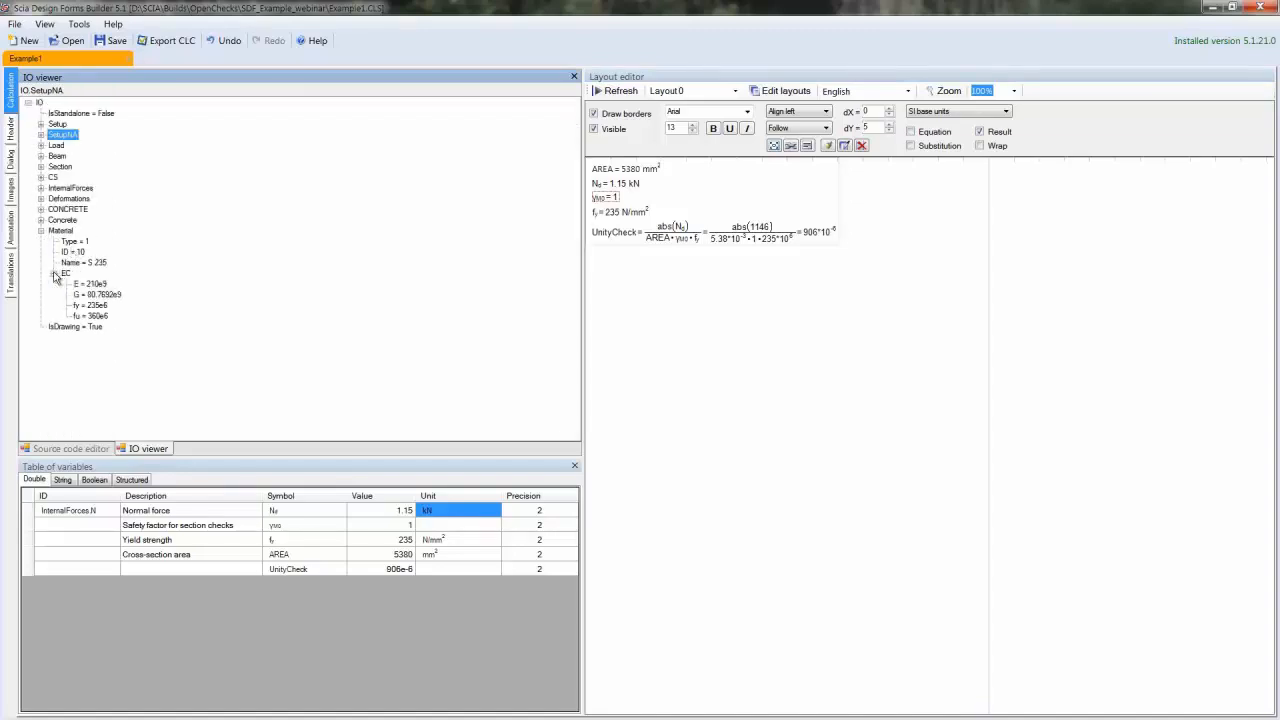
pyautogui.click(90, 305)
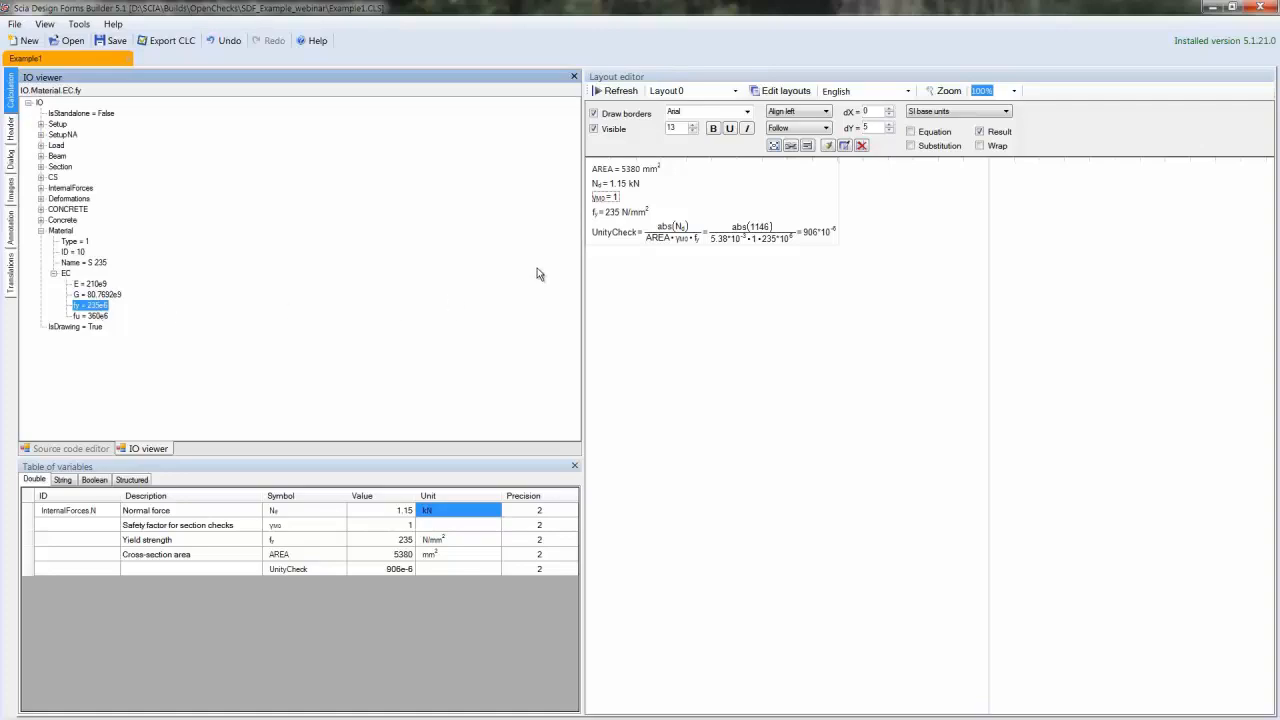
pyautogui.click(597, 214)
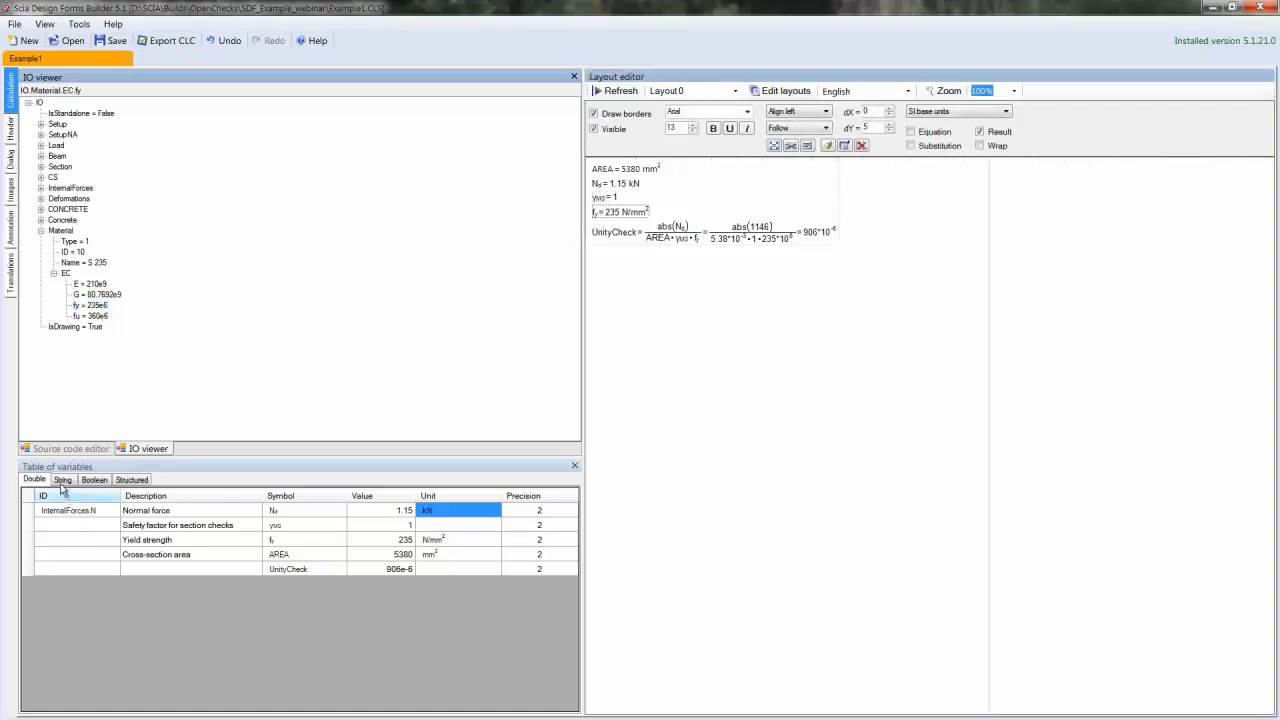
# Return to the source code and assign the variable IDs Result.1 to UnityCheck and Result.2 to AREA
pyautogui.click(58, 449)
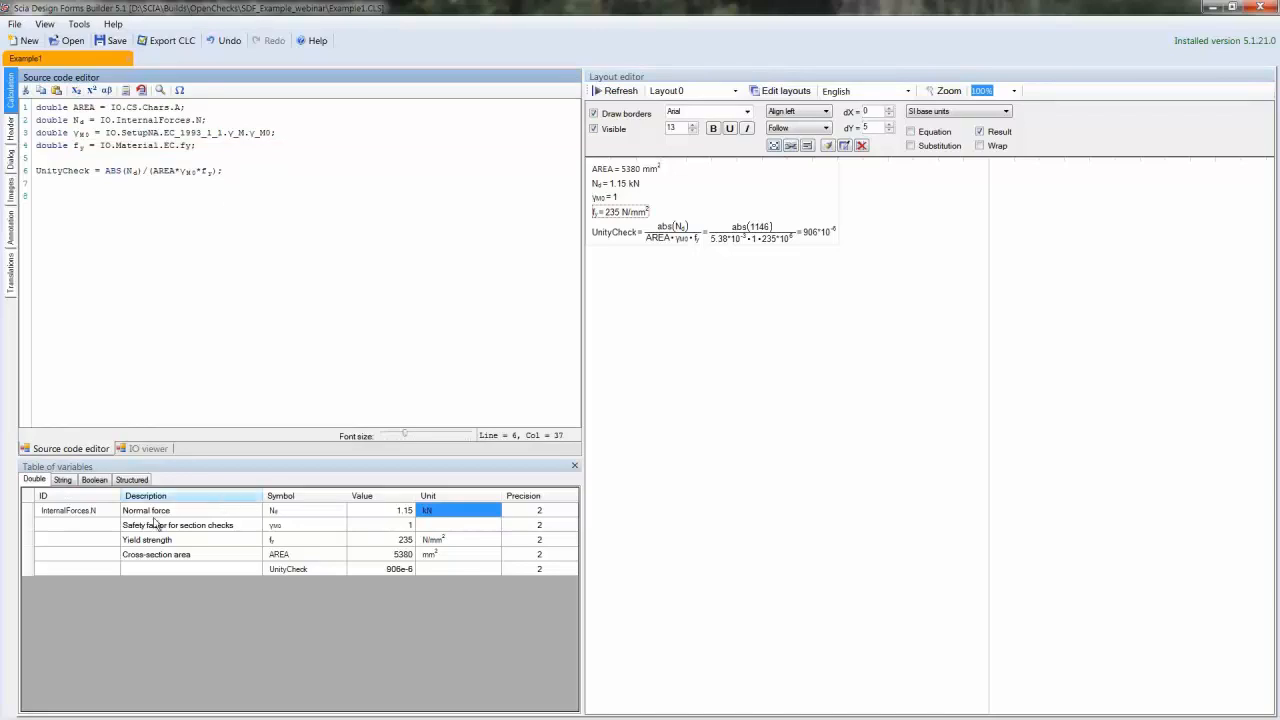
pyautogui.click(62, 567)
pyautogui.click(62, 567)
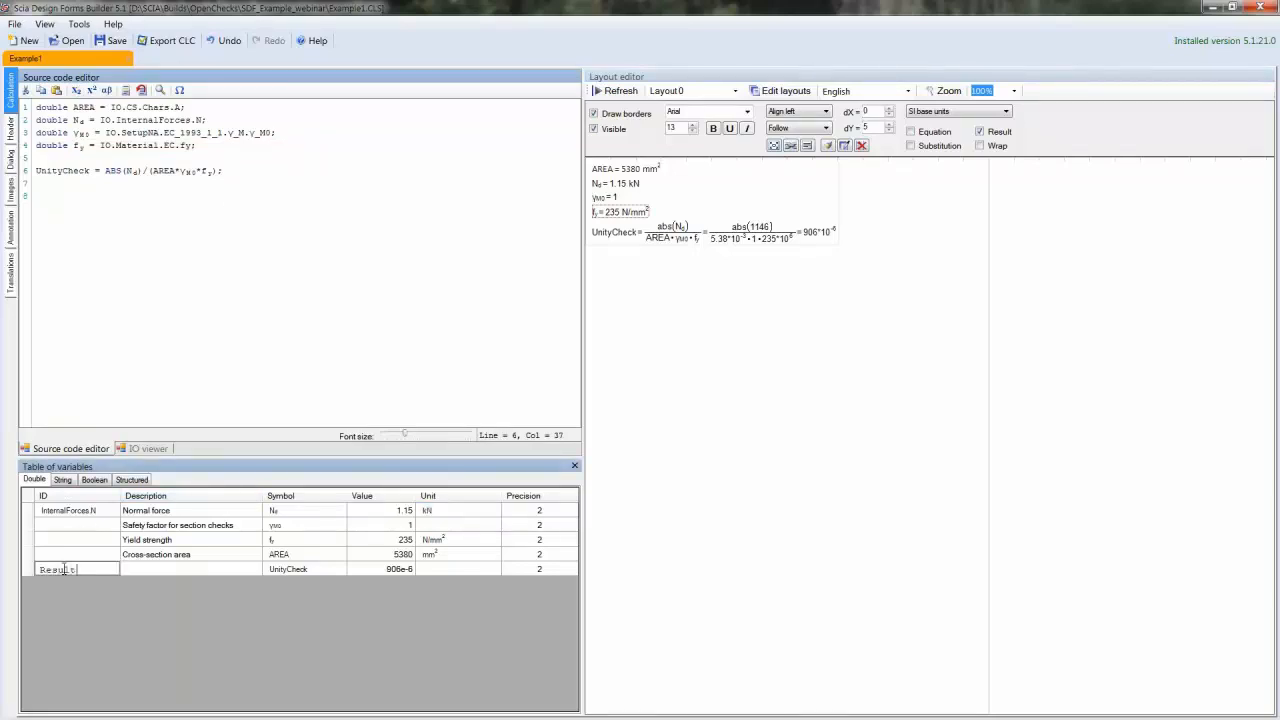
pyautogui.click(62, 553)
pyautogui.write('Result.2')
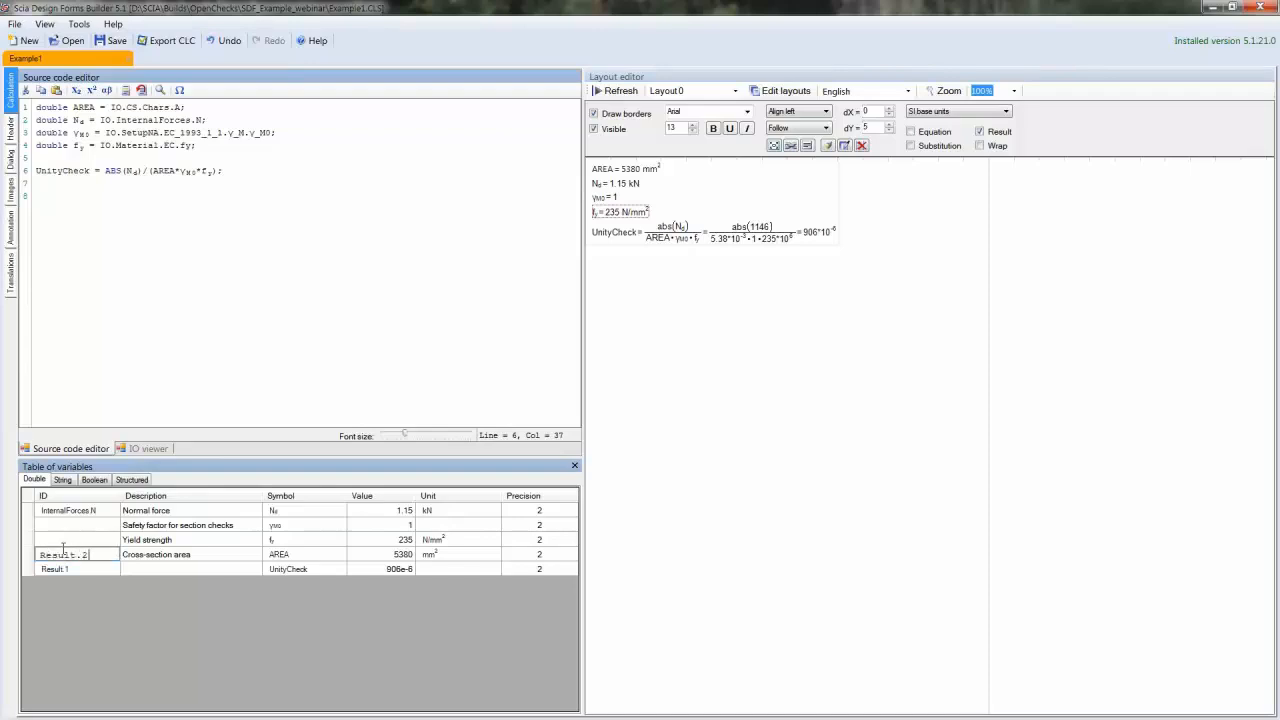
pyautogui.click(65, 541)
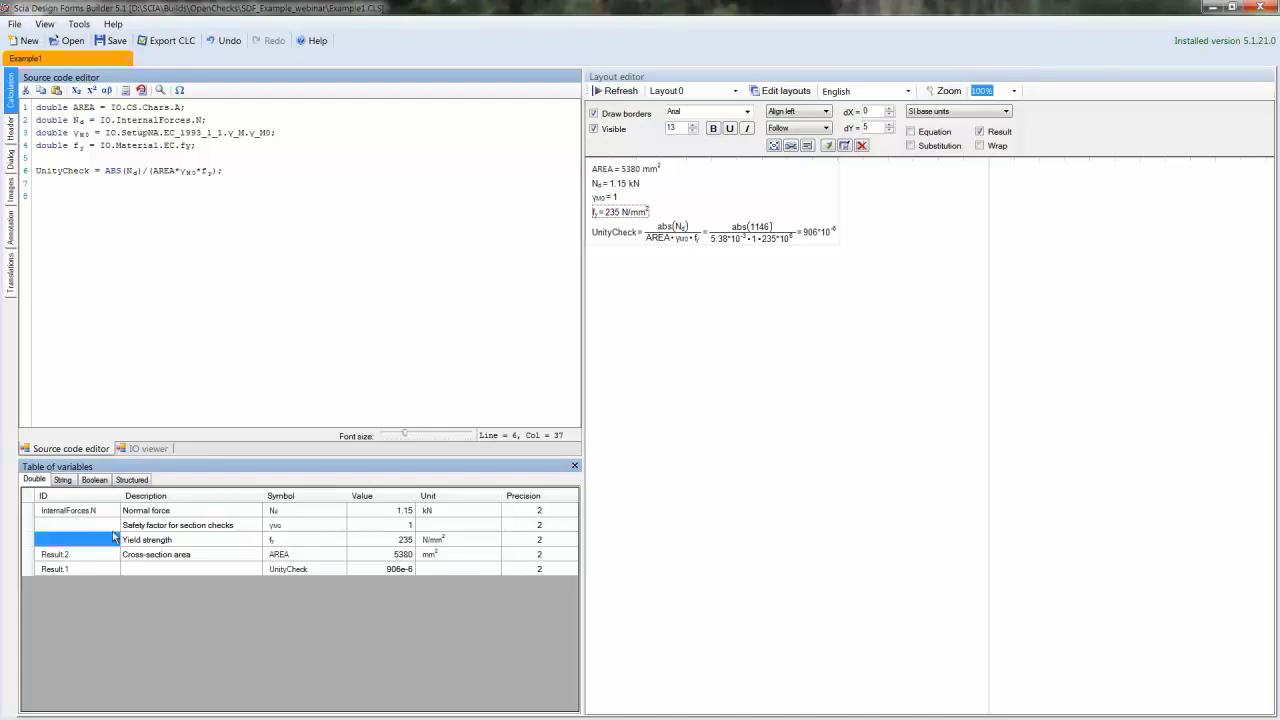
# Refresh the form to register the two result variables and show the result settings in the form header
pyautogui.click(13, 136)
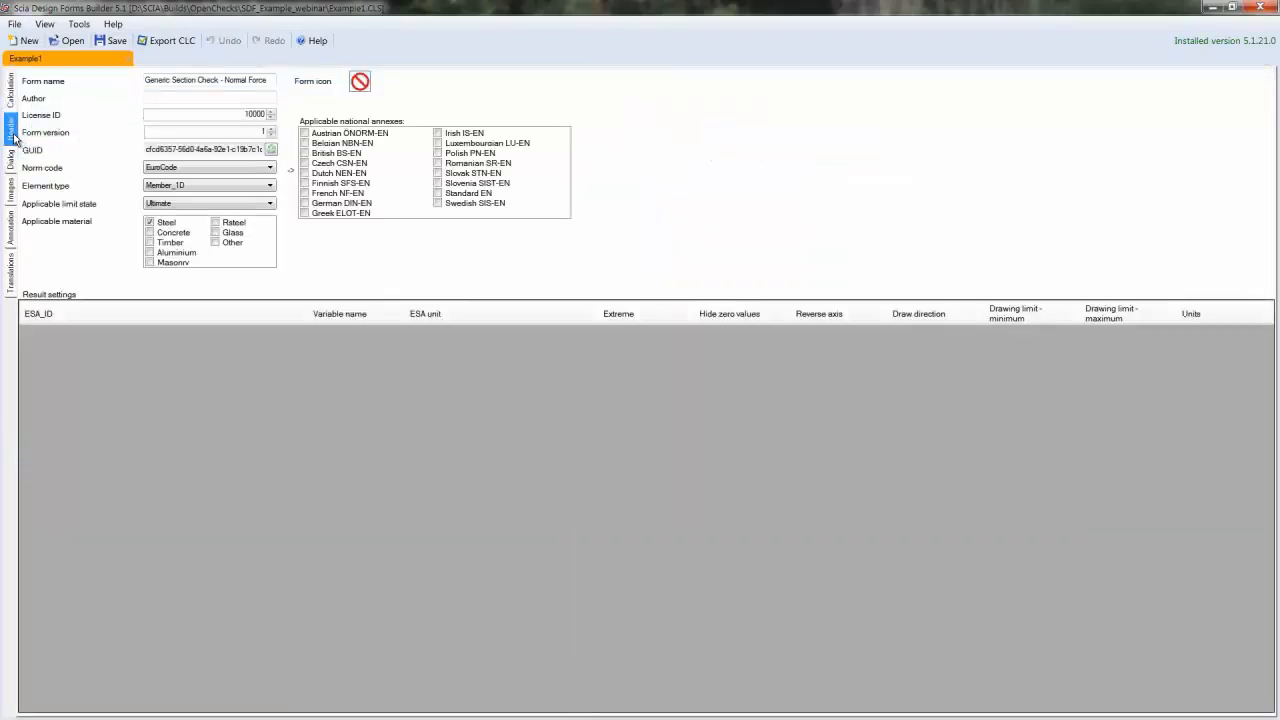
pyautogui.click(12, 97)
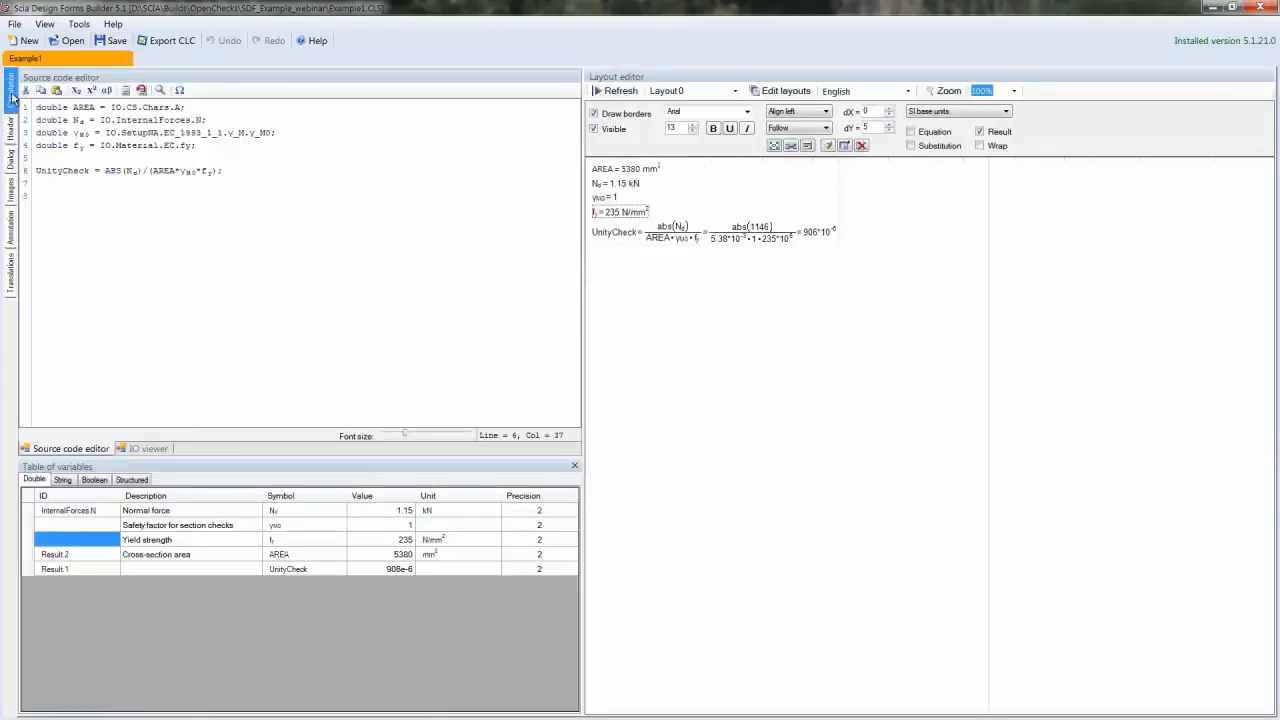
pyautogui.click(601, 91)
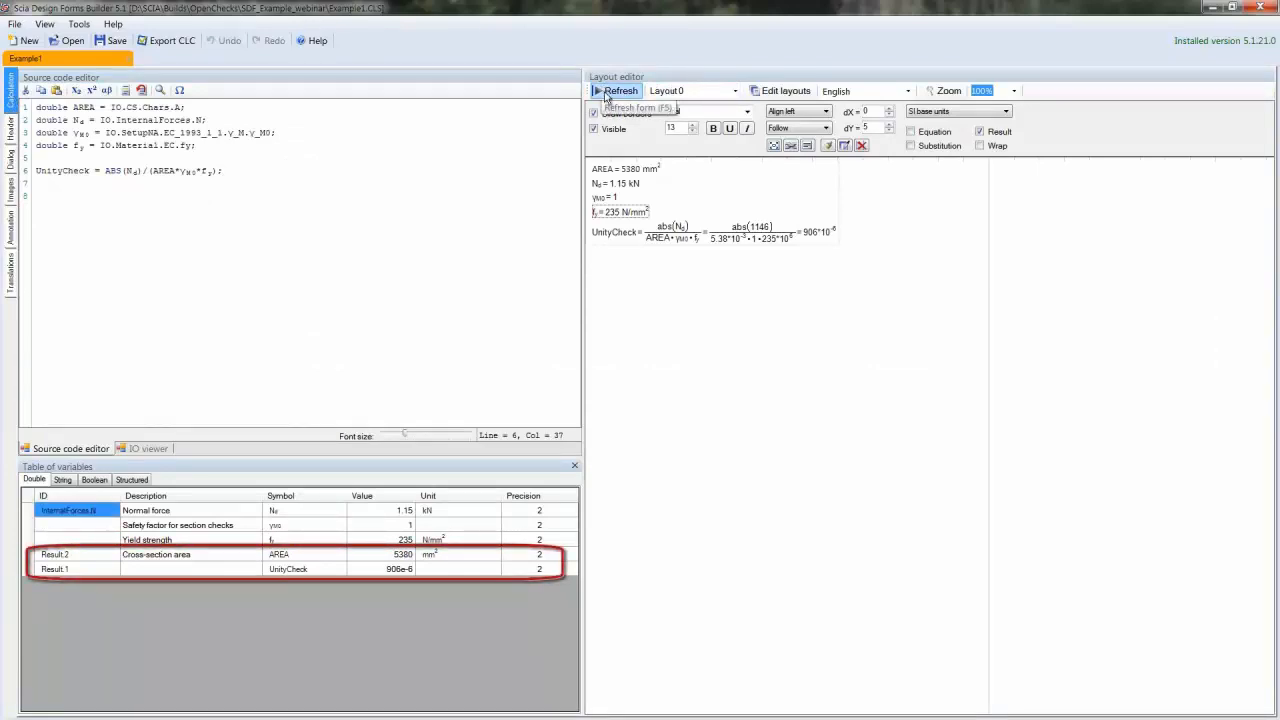
pyautogui.click(10, 138)
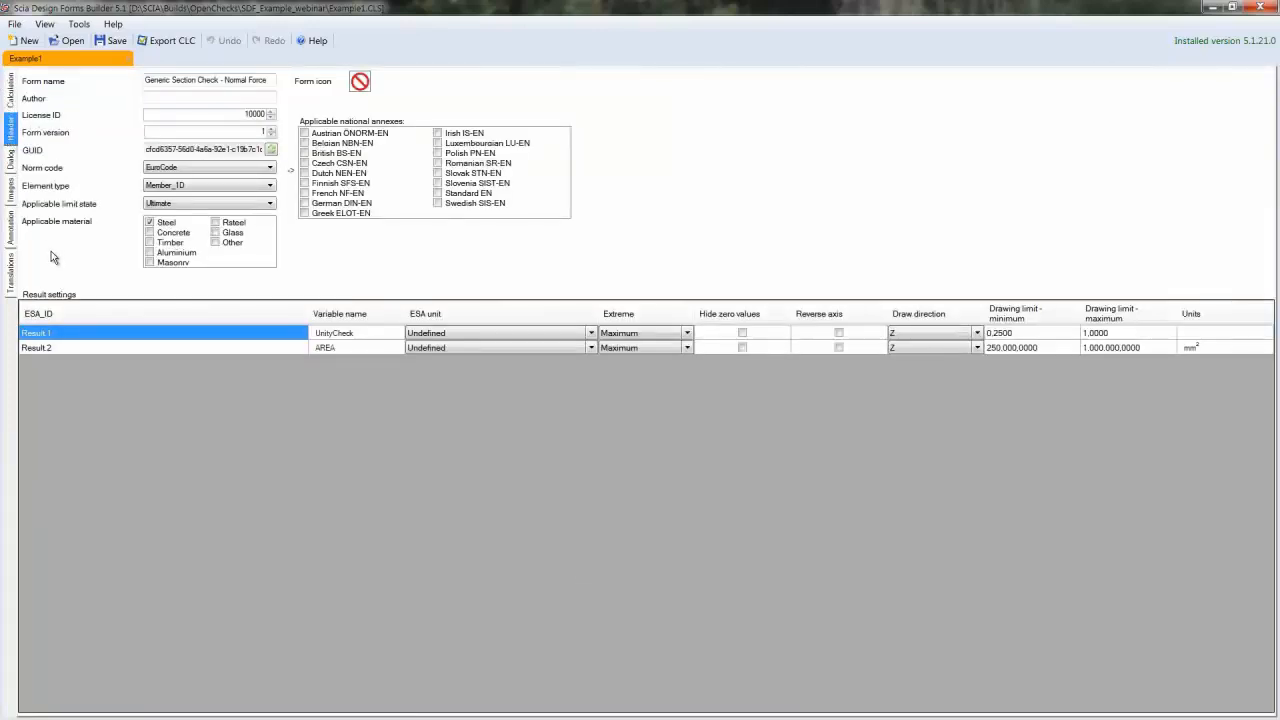
# Set the ESA unit of Result.1 (UnityCheck) to Others - Unity Check [-]
pyautogui.click(439, 338)
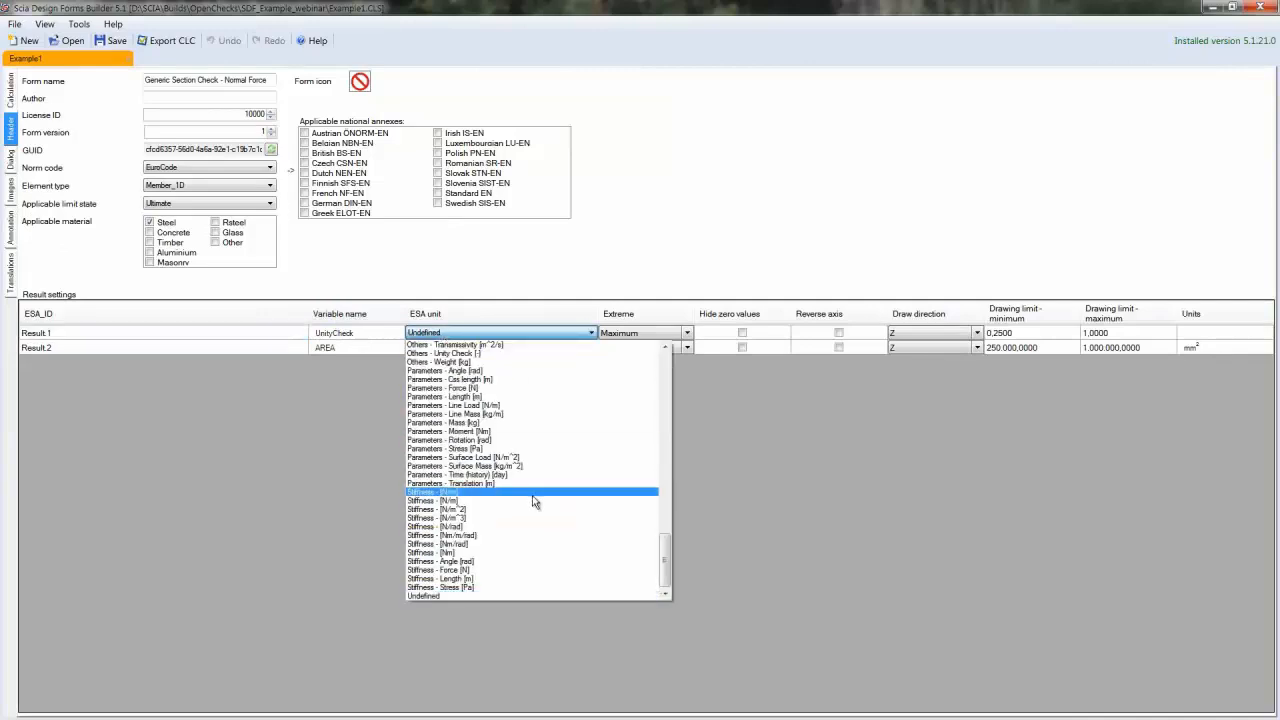
pyautogui.scroll(5, 533, 500)
pyautogui.click(447, 405)
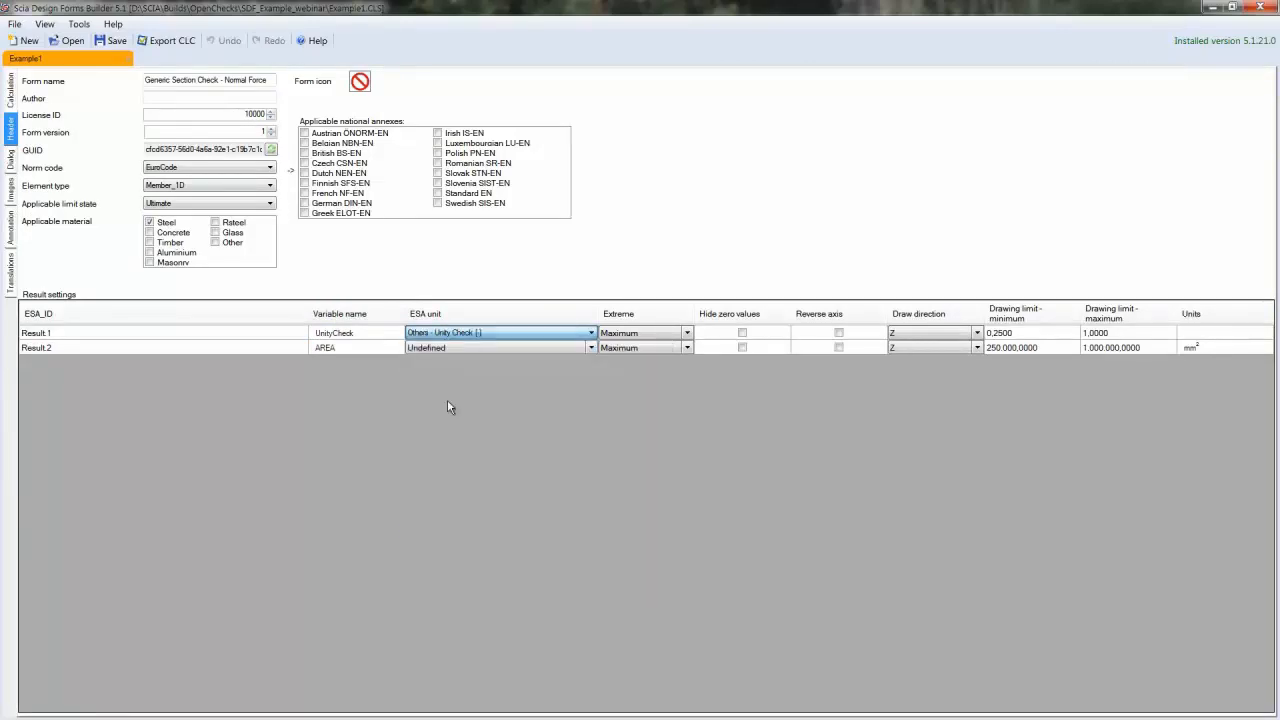
# Set the ESA unit of Result.2 (AREA) to Cross-section - Length [m^2]
pyautogui.click(440, 347)
pyautogui.scroll(3, 447, 462)
pyautogui.scroll(15, 447, 462)
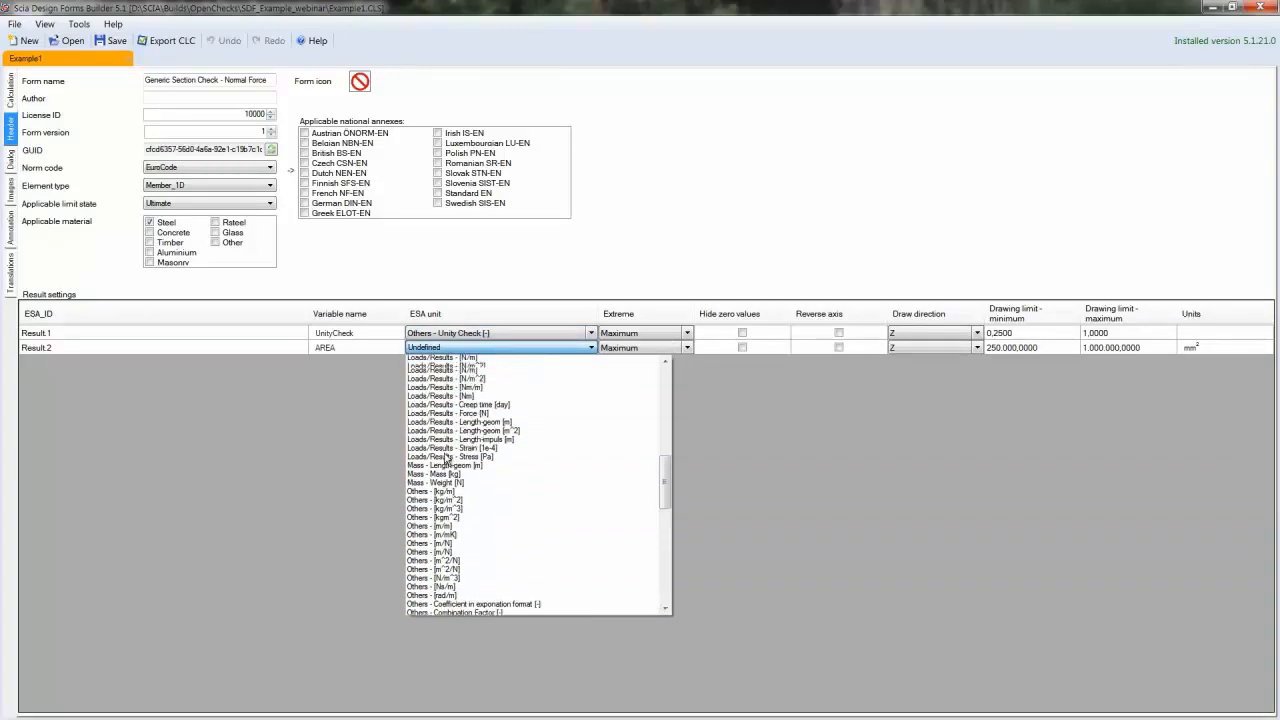
pyautogui.scroll(10, 447, 462)
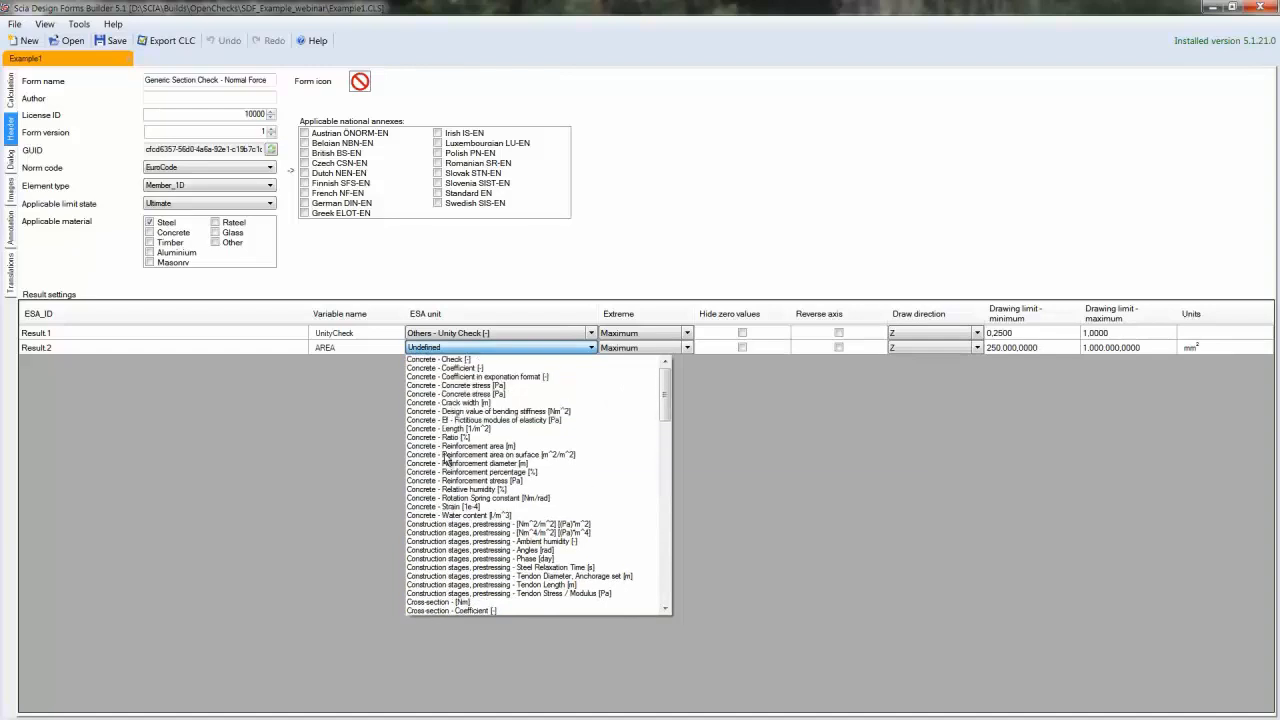
pyautogui.scroll(-7, 447, 462)
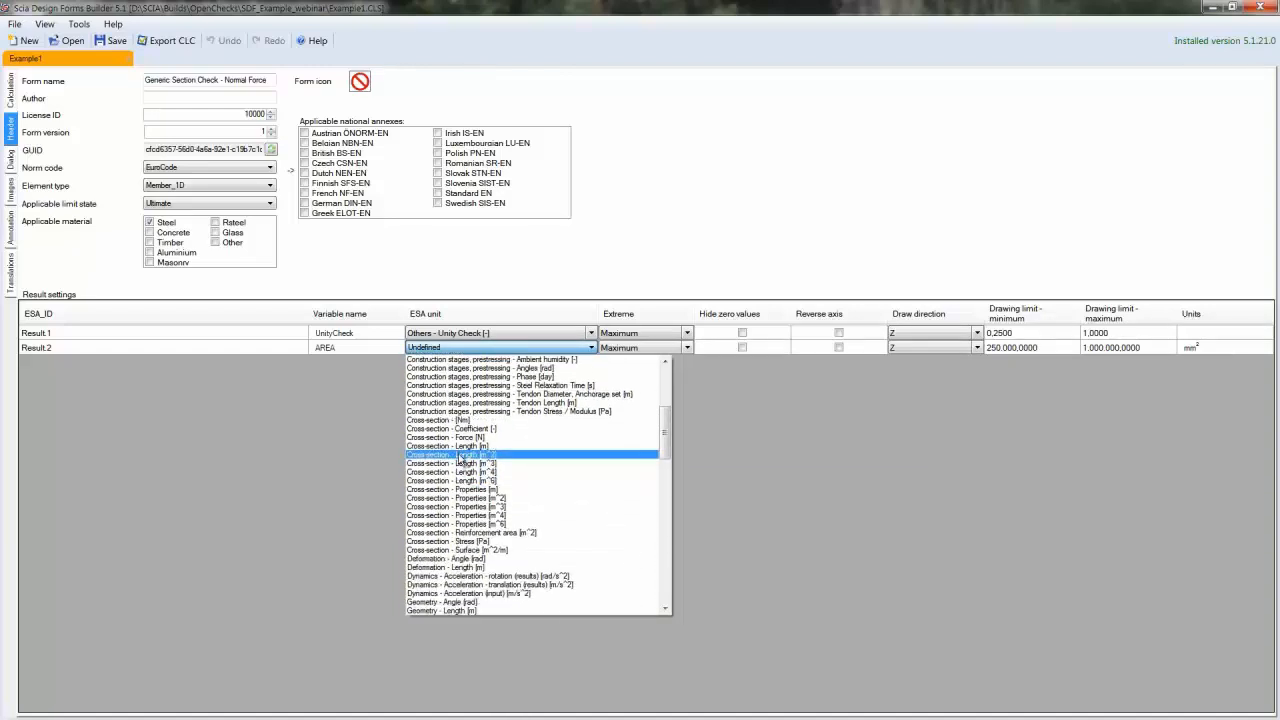
pyautogui.click(460, 455)
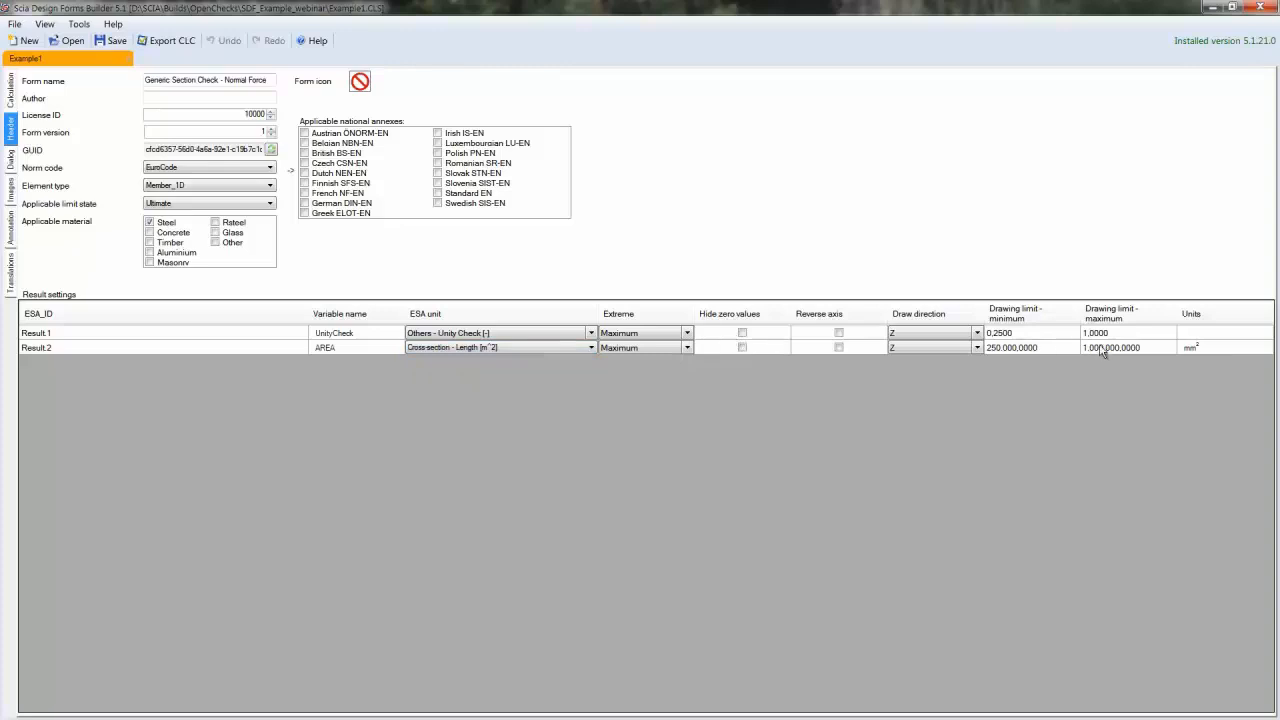
# Set the draw direction of the AREA result (Result.2) to Y
pyautogui.click(901, 347)
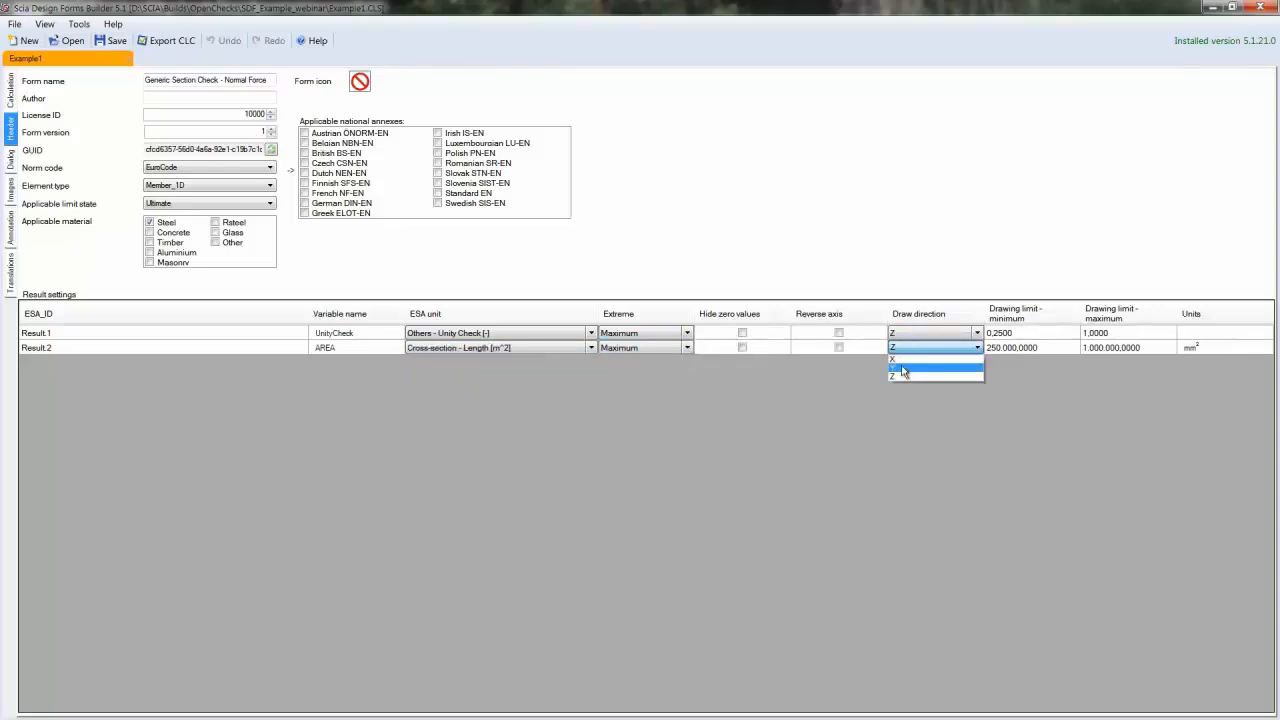
pyautogui.click(903, 369)
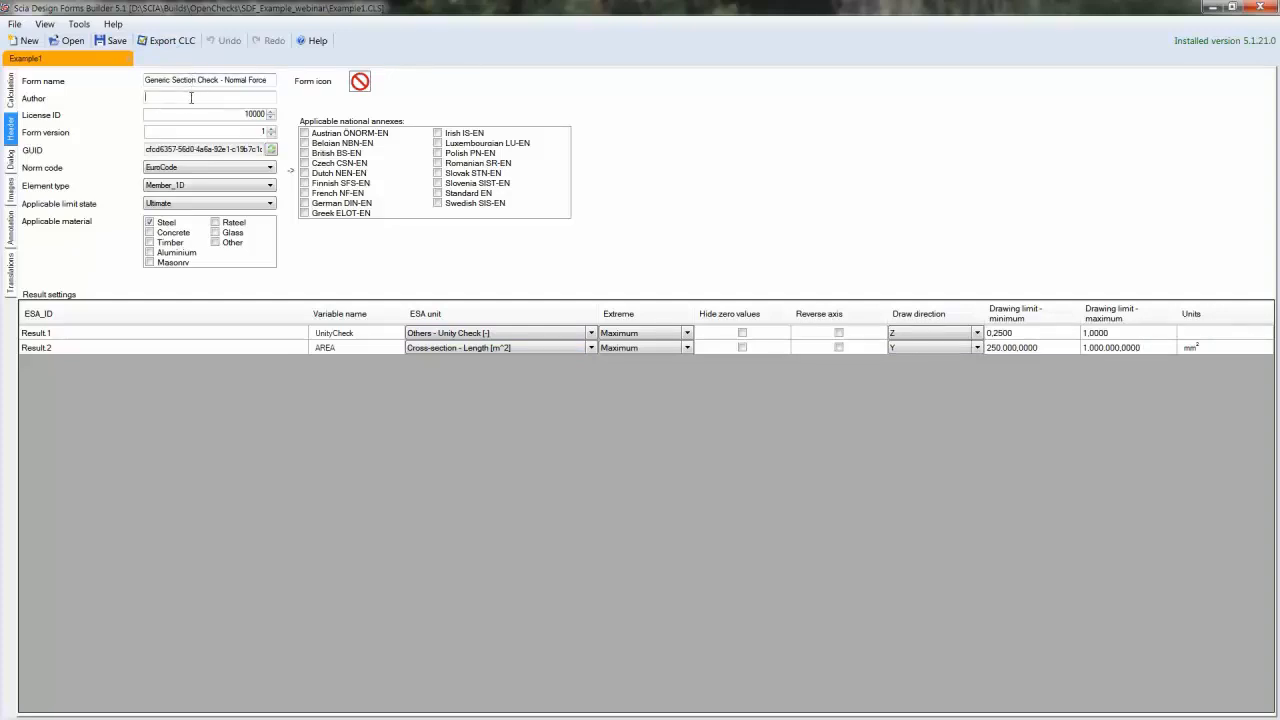
# Review the available options for the form's norm code, element type and applicable limit state
pyautogui.click(186, 169)
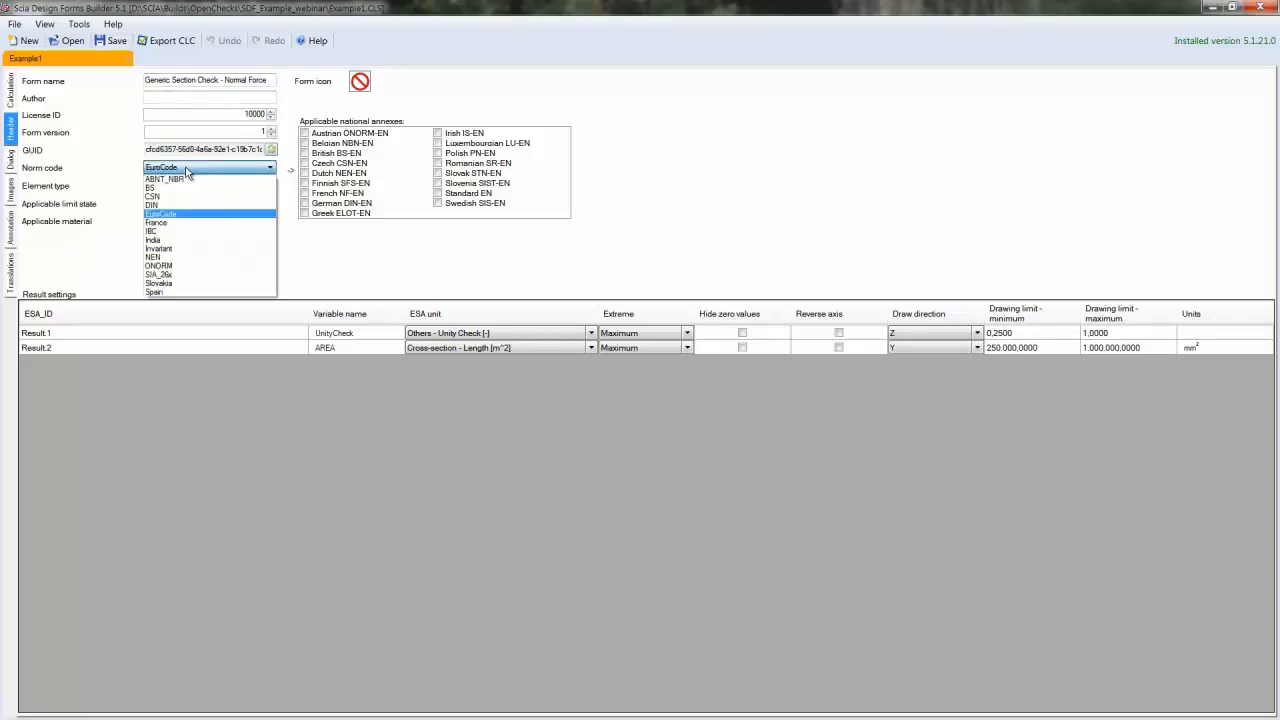
pyautogui.click(186, 170)
pyautogui.click(184, 186)
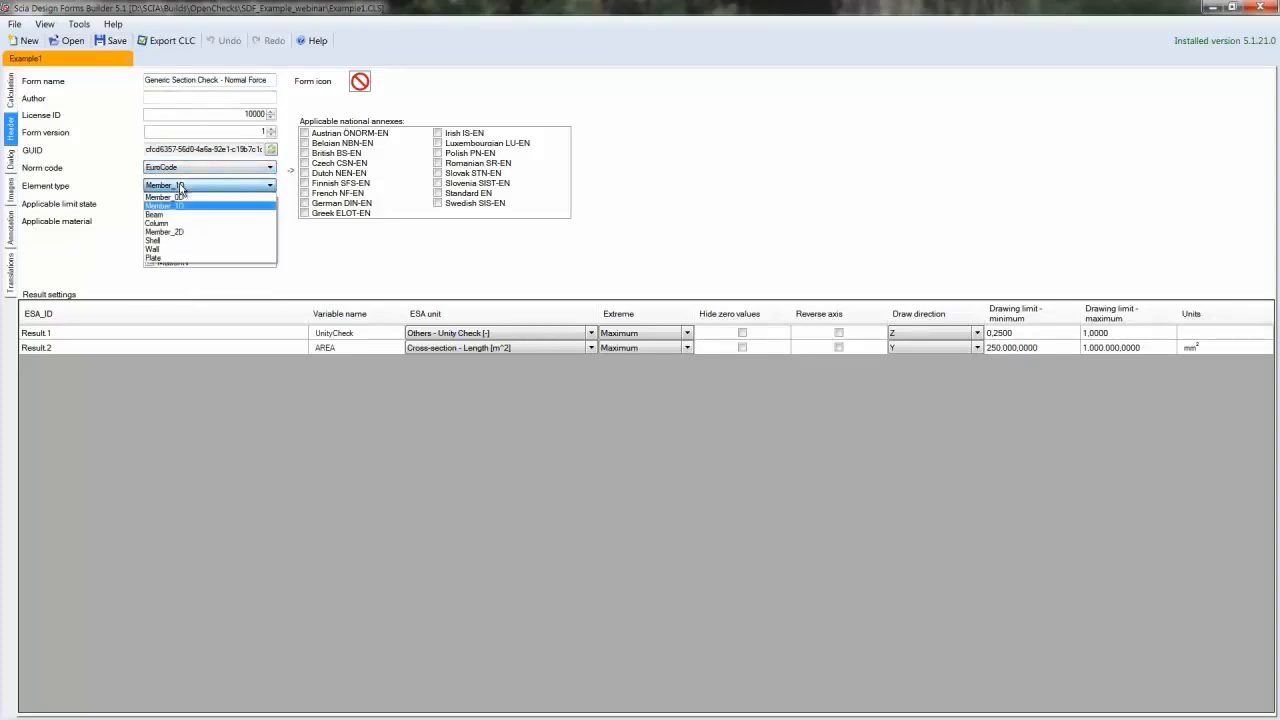
pyautogui.click(181, 187)
pyautogui.click(182, 201)
pyautogui.click(182, 201)
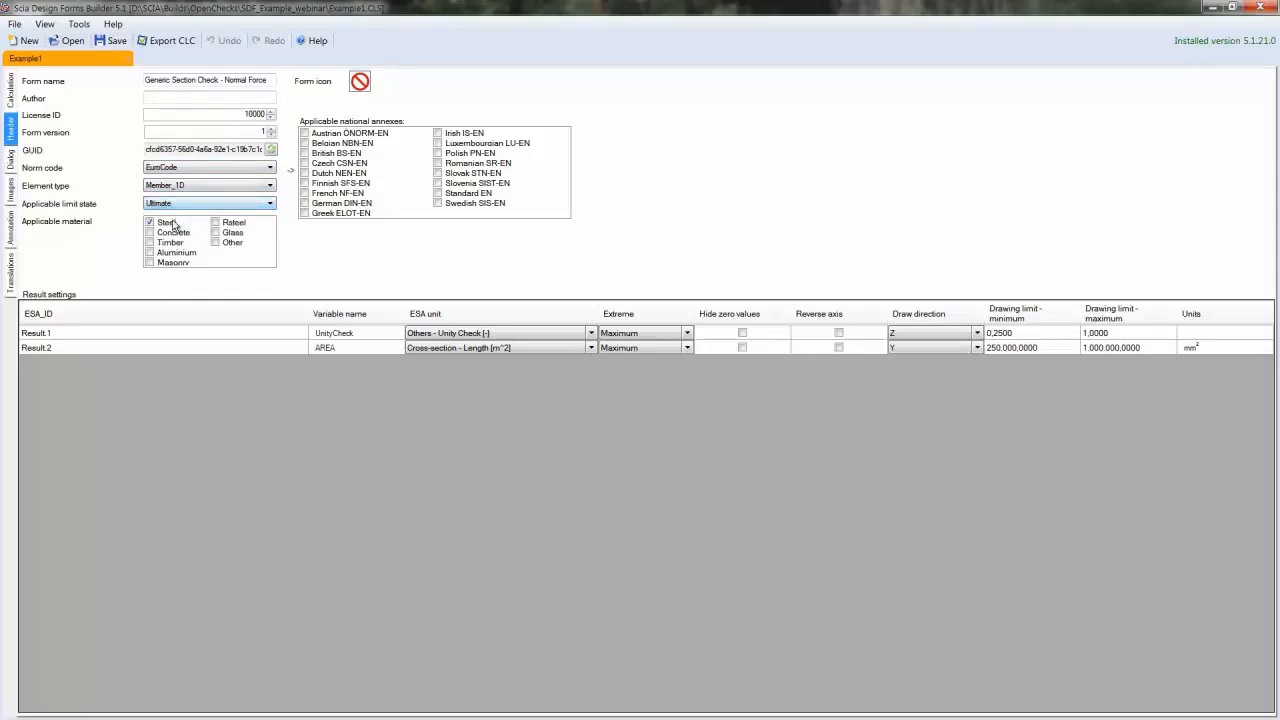
# Return to the form's calculation view, export the form as a CLC file, and switch to Scia Engineer
pyautogui.click(11, 92)
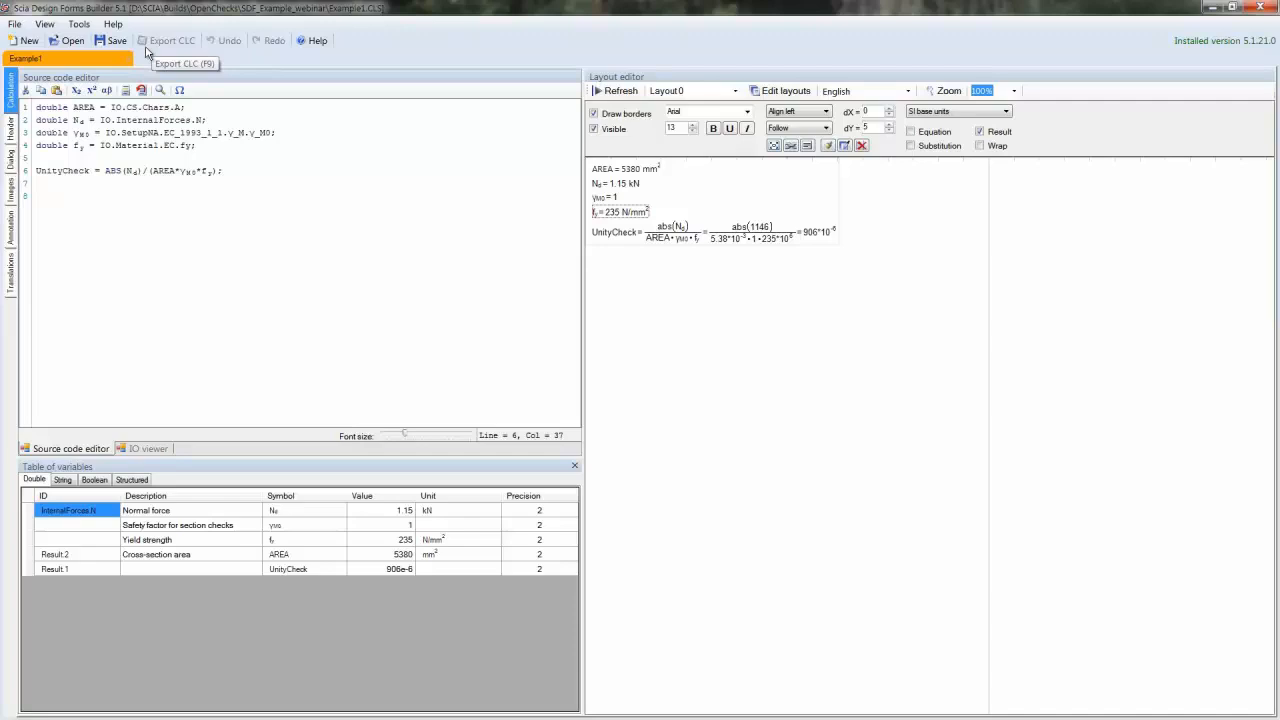
pyautogui.click(1212, 7)
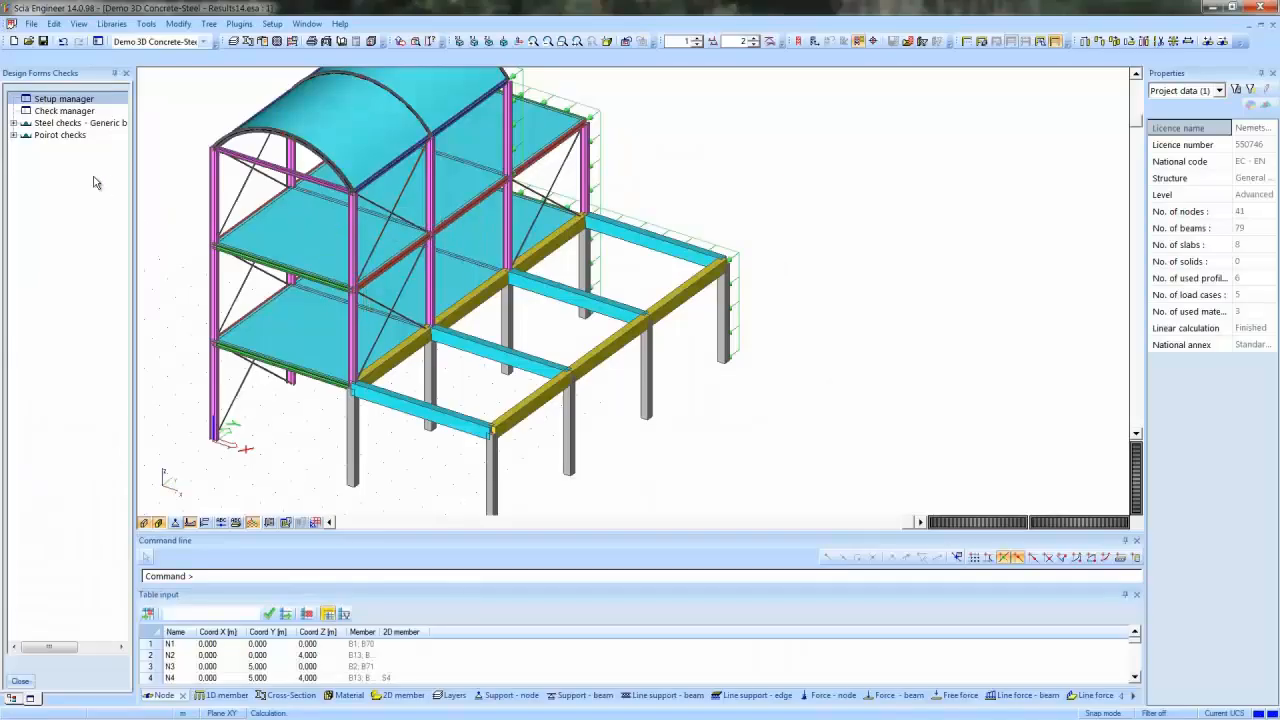
# Create a new non-system check in the Check manager from the Example1 design form in SDF_Example_webinar
pyautogui.doubleClick(64, 110)
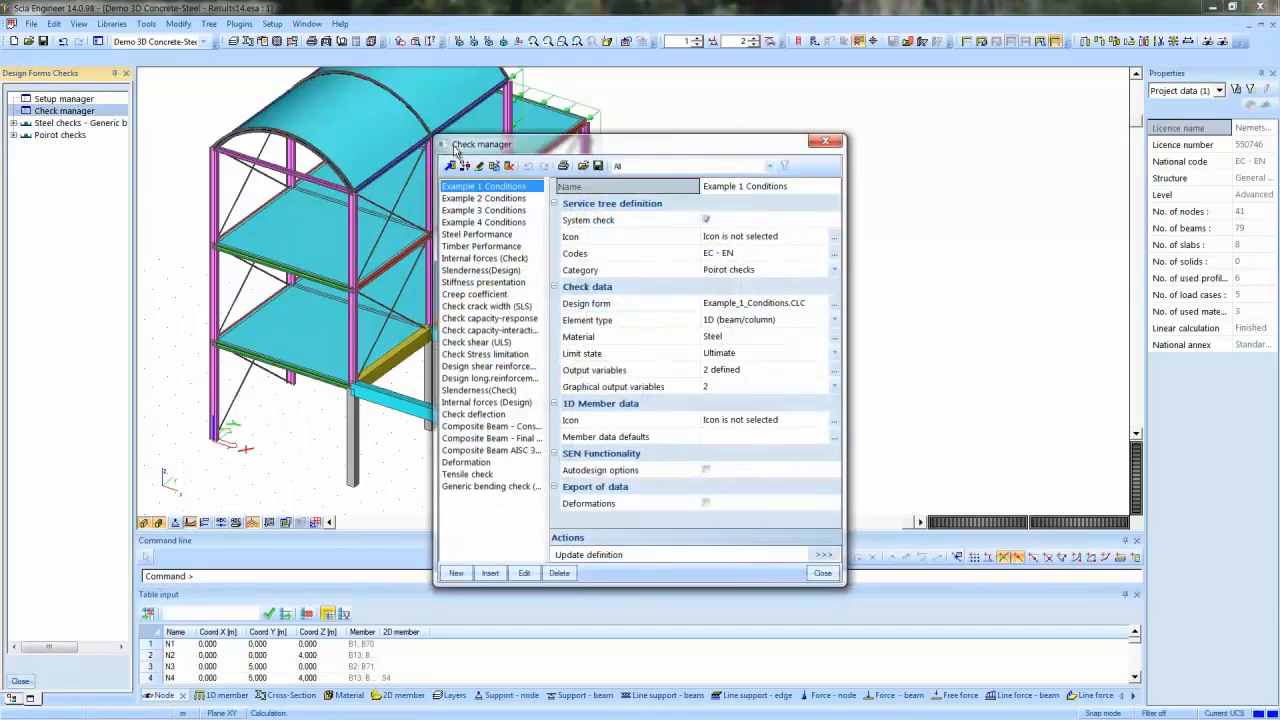
pyautogui.click(450, 166)
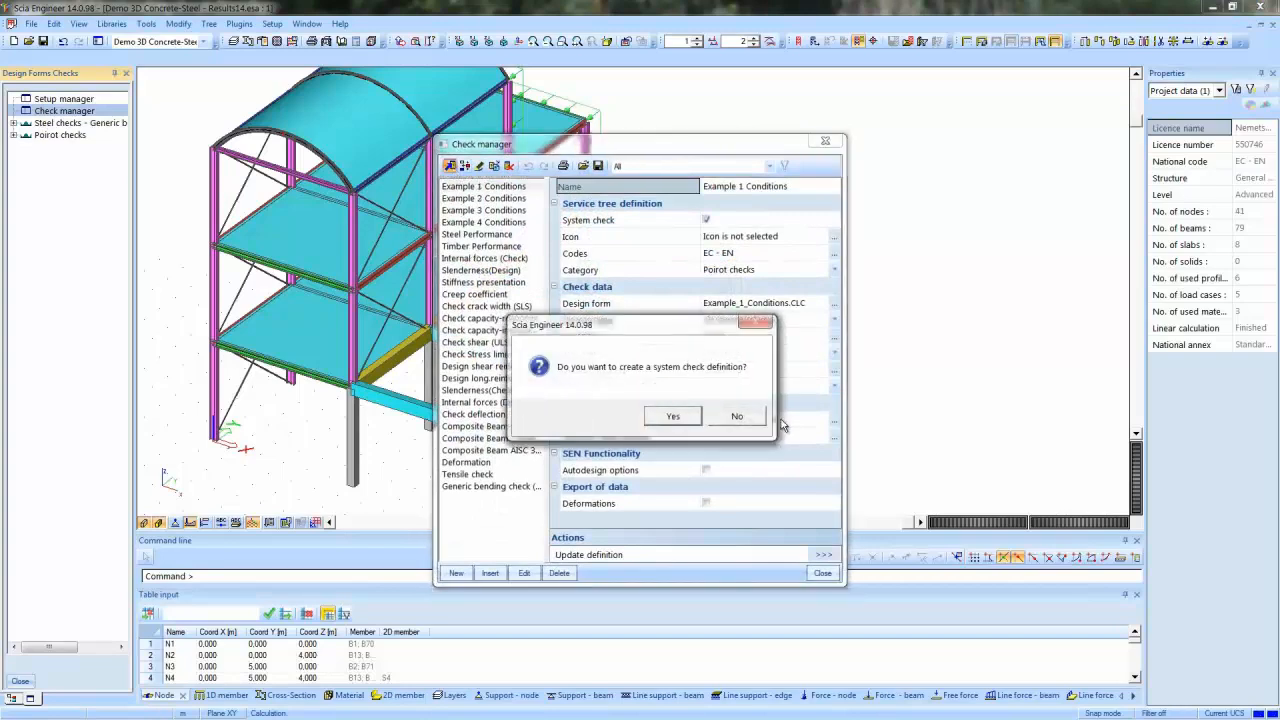
pyautogui.click(737, 416)
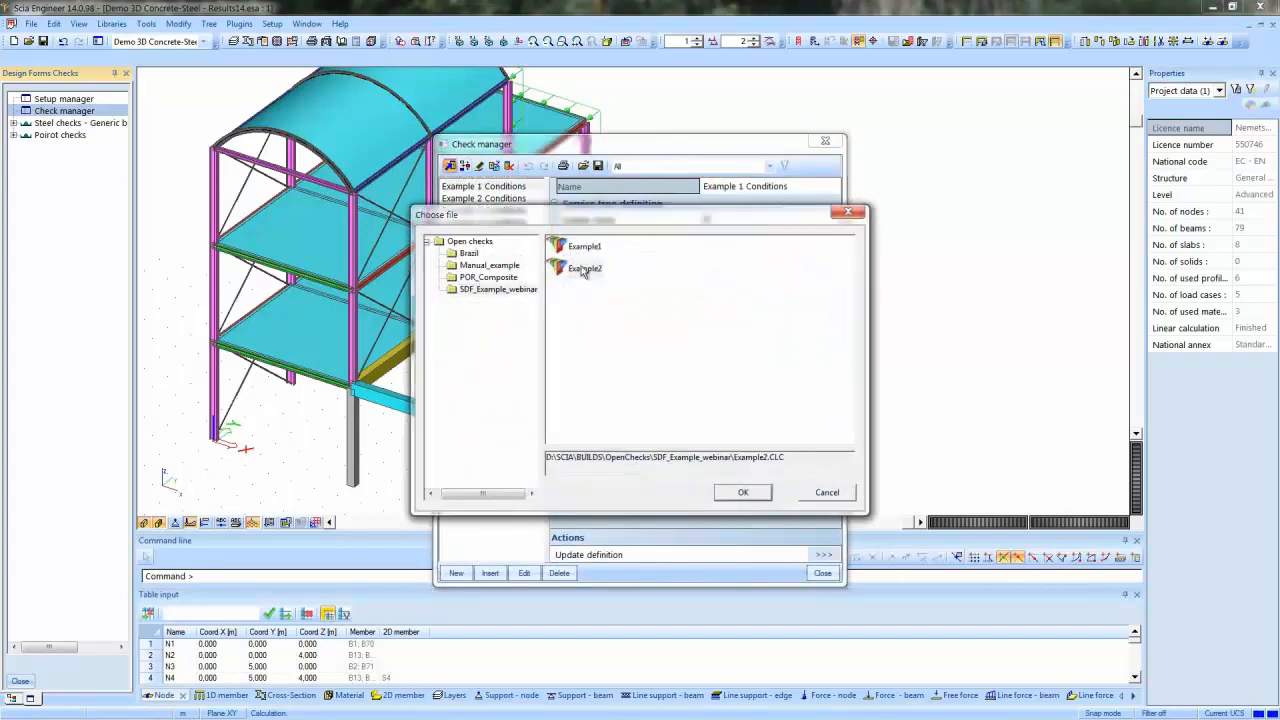
pyautogui.click(743, 492)
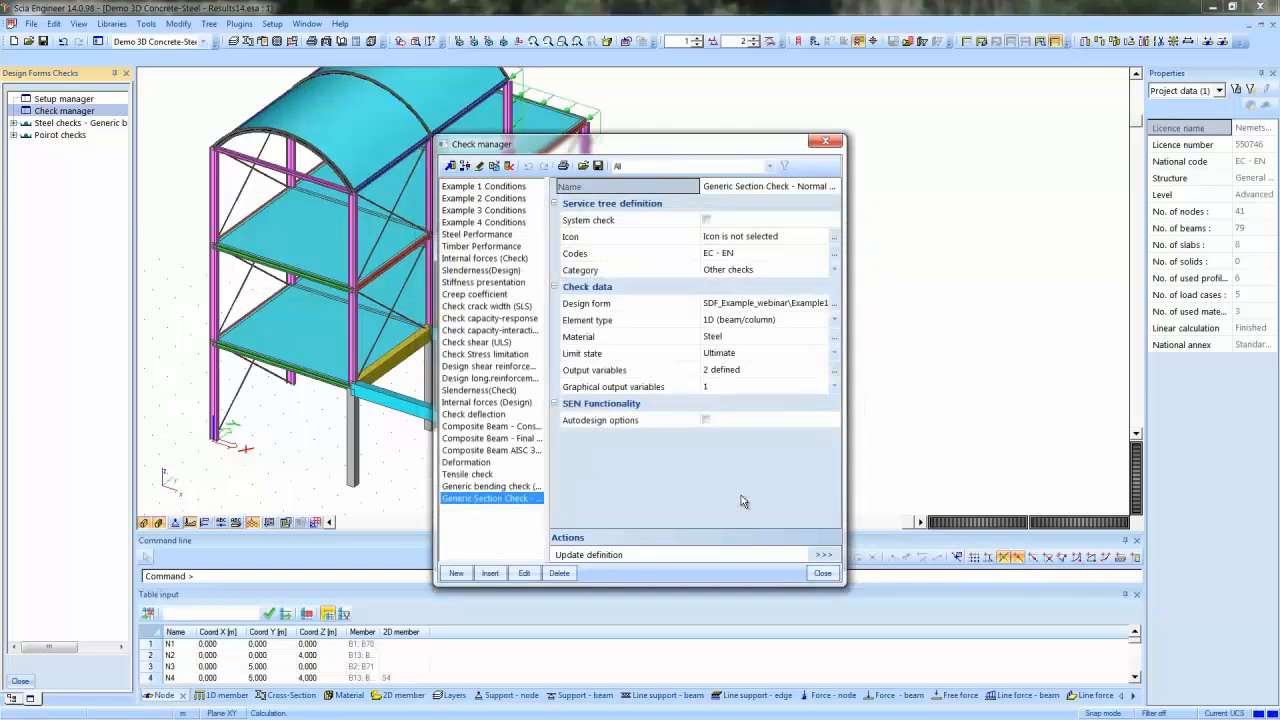
# Assign a bitmap icon to the Generic Section Check - Normal Force definition and stretch it to the required size
pyautogui.click(752, 237)
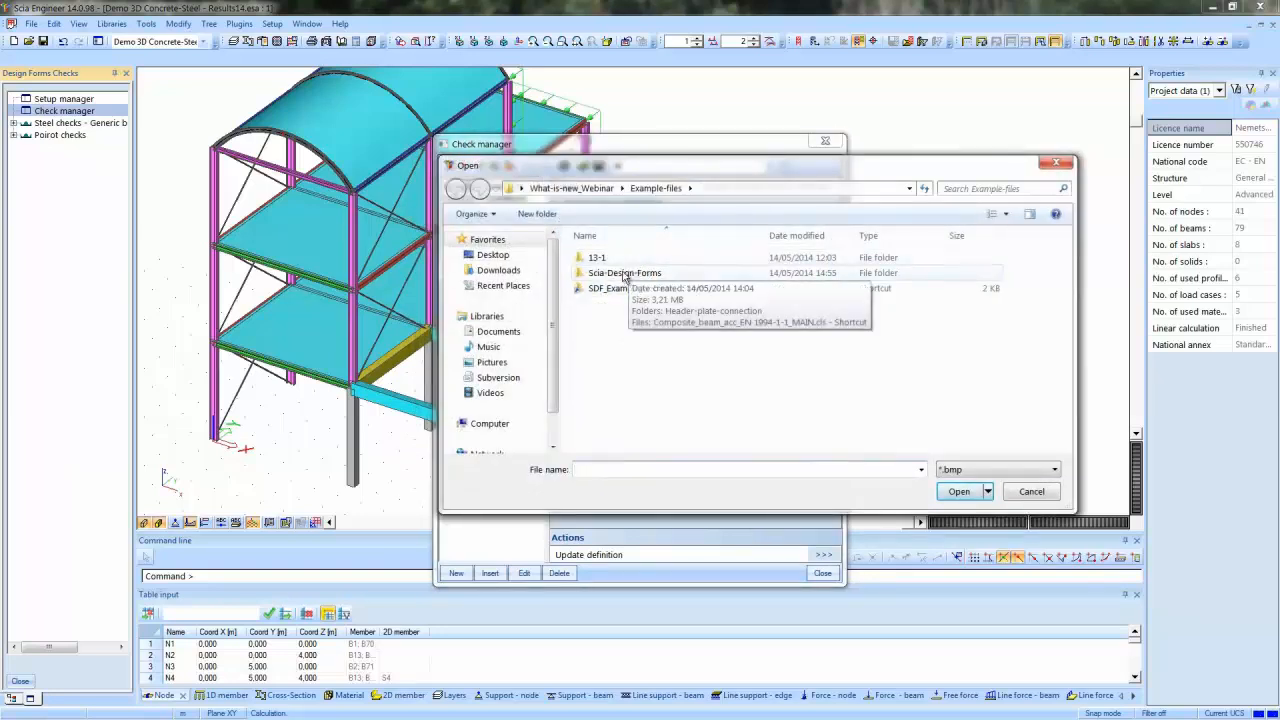
pyautogui.click(590, 188)
pyautogui.doubleClick(606, 272)
pyautogui.click(612, 258)
pyautogui.click(976, 490)
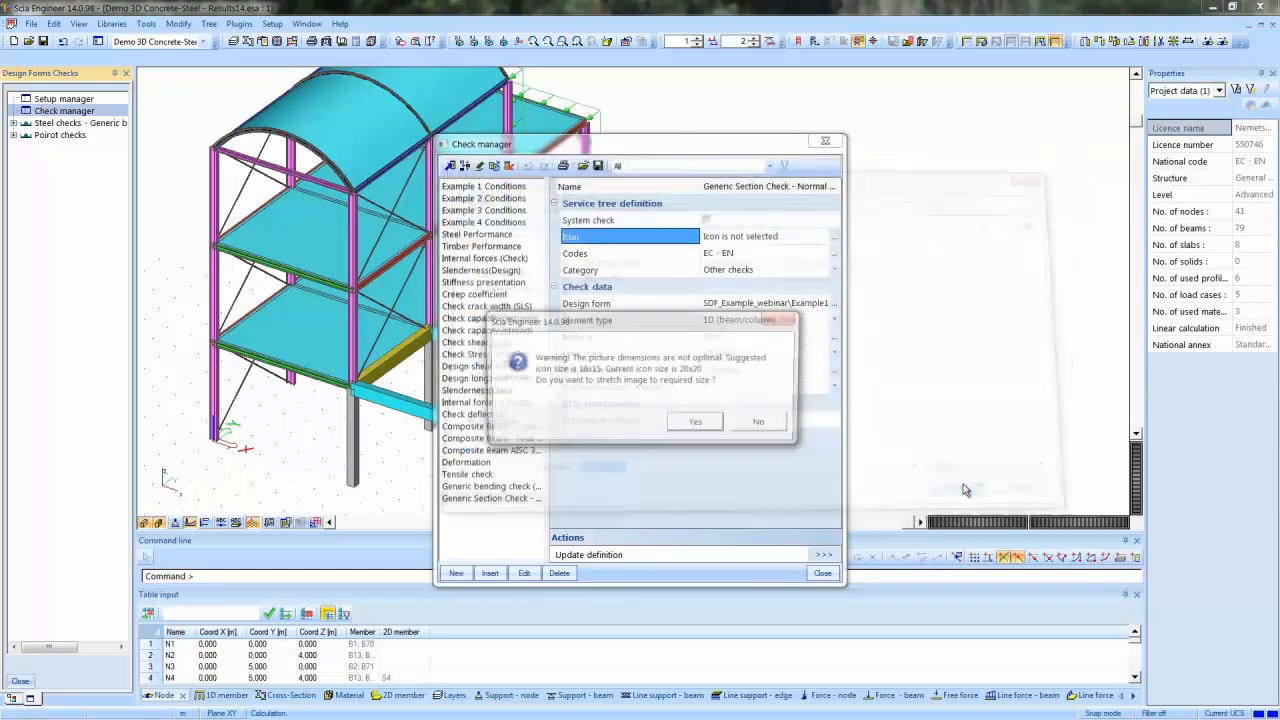
pyautogui.click(697, 424)
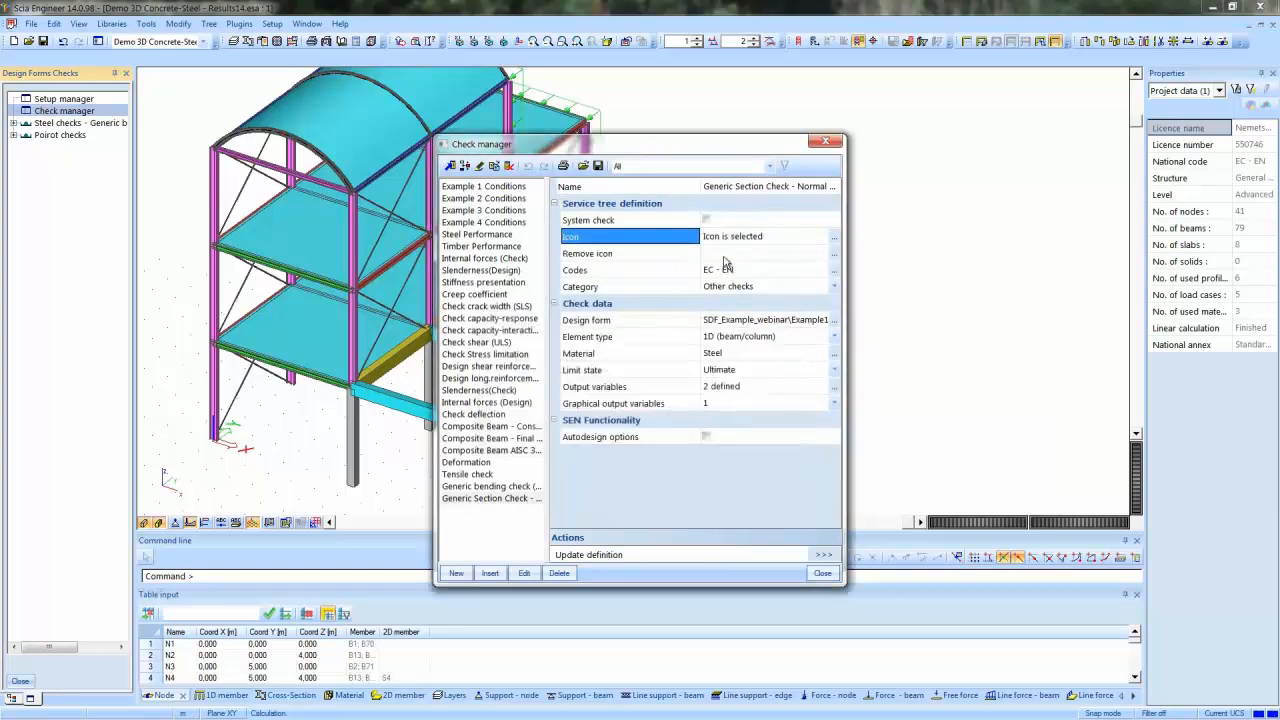
# Review the check's assigned codes without changing them and set its category to Steel checks
pyautogui.doubleClick(760, 274)
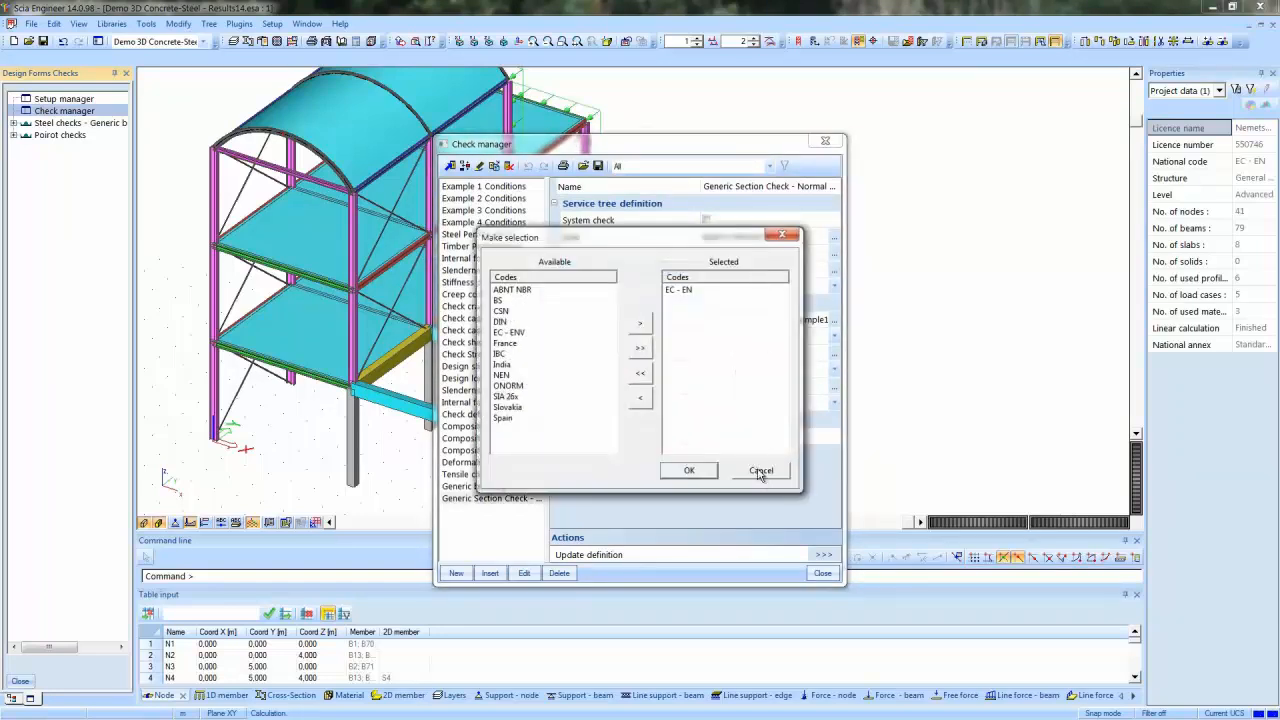
pyautogui.click(767, 472)
pyautogui.click(757, 287)
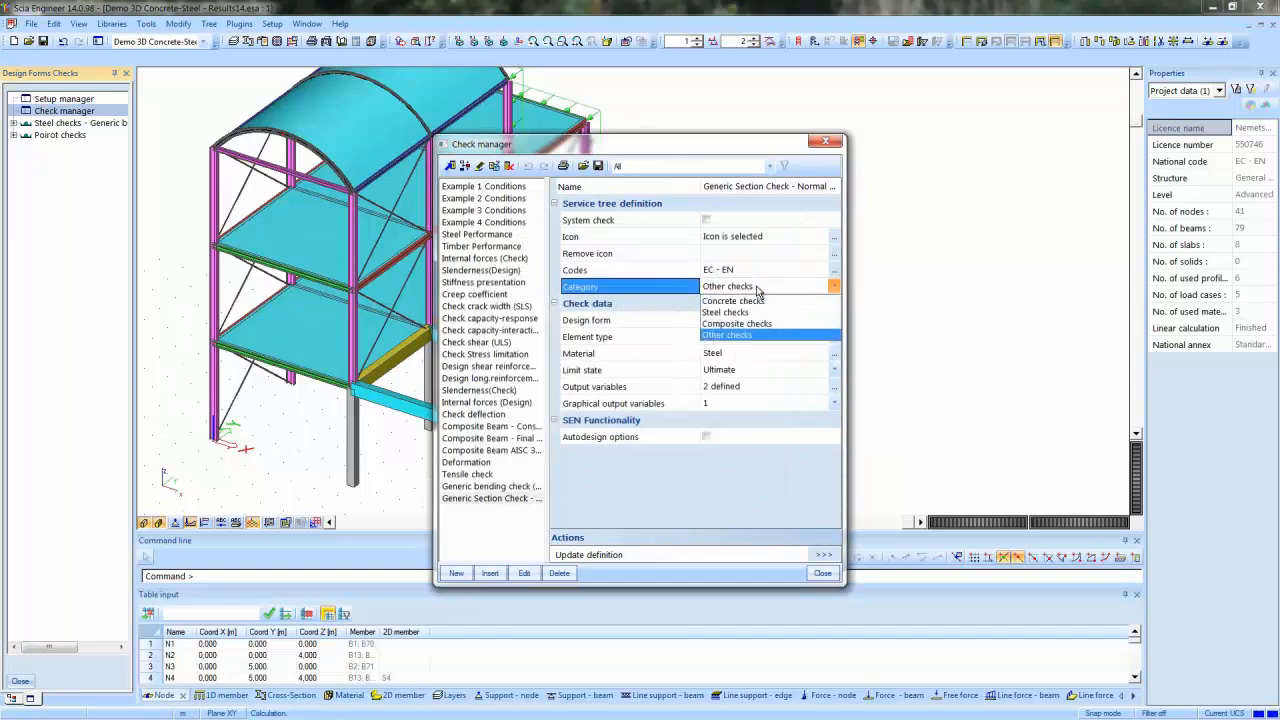
pyautogui.click(757, 313)
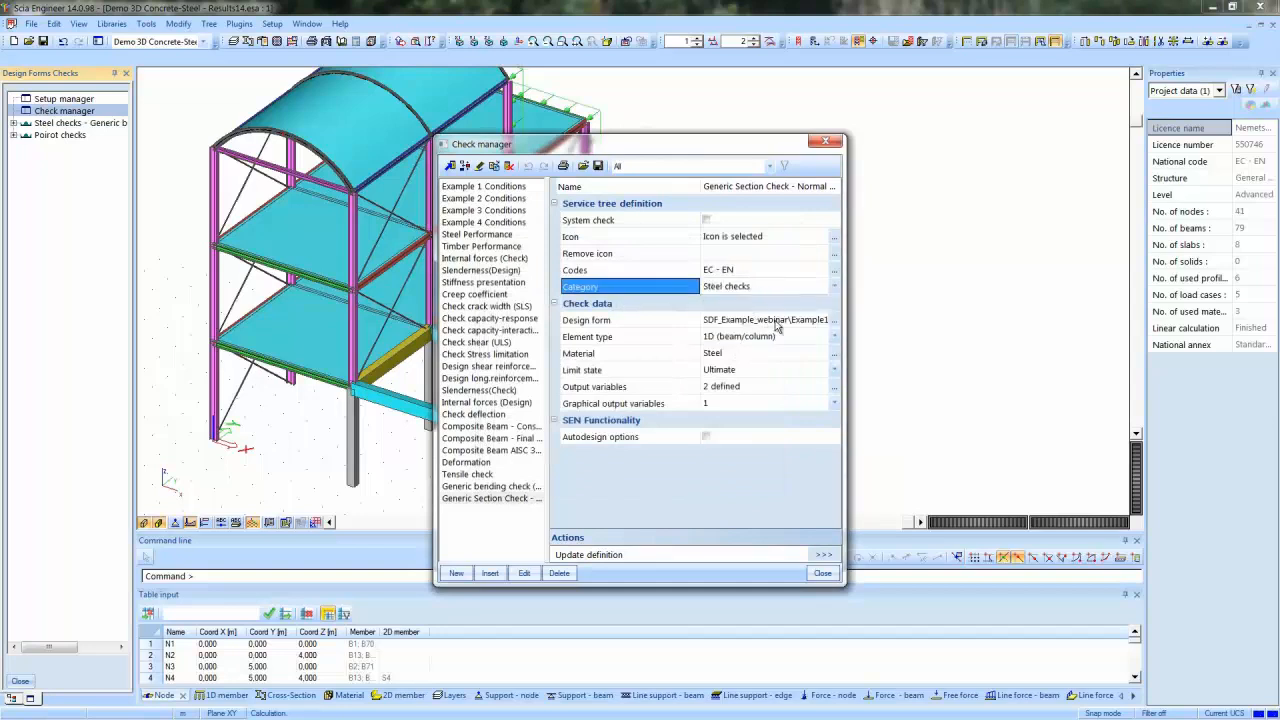
# Review the check's design form, element type, material and limit state settings
pyautogui.click(835, 321)
pyautogui.click(822, 488)
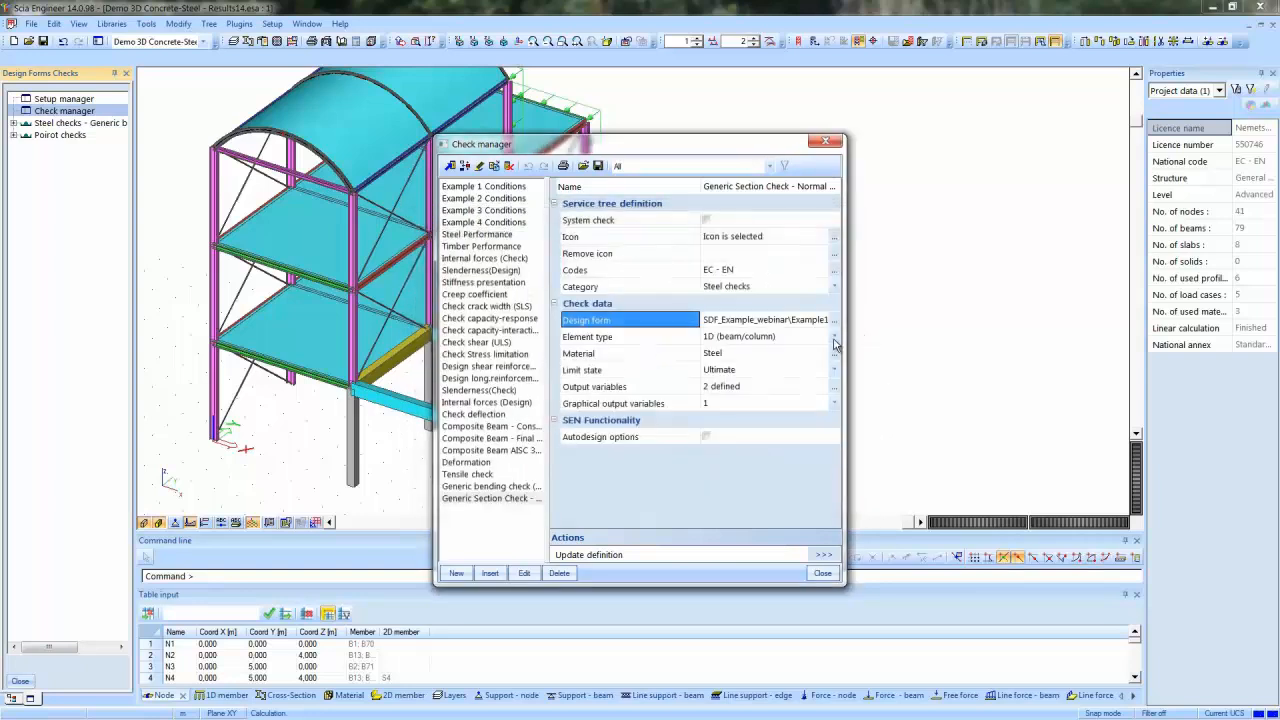
pyautogui.click(834, 338)
pyautogui.click(834, 348)
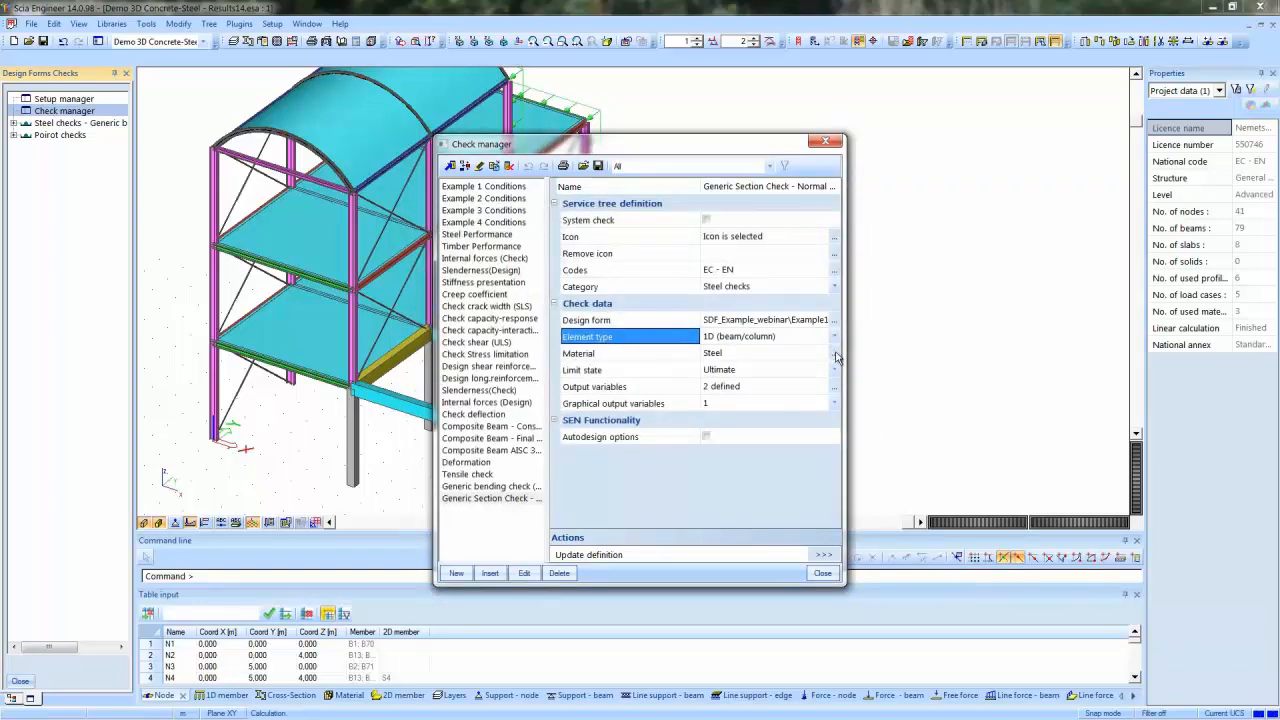
pyautogui.click(836, 355)
pyautogui.click(762, 469)
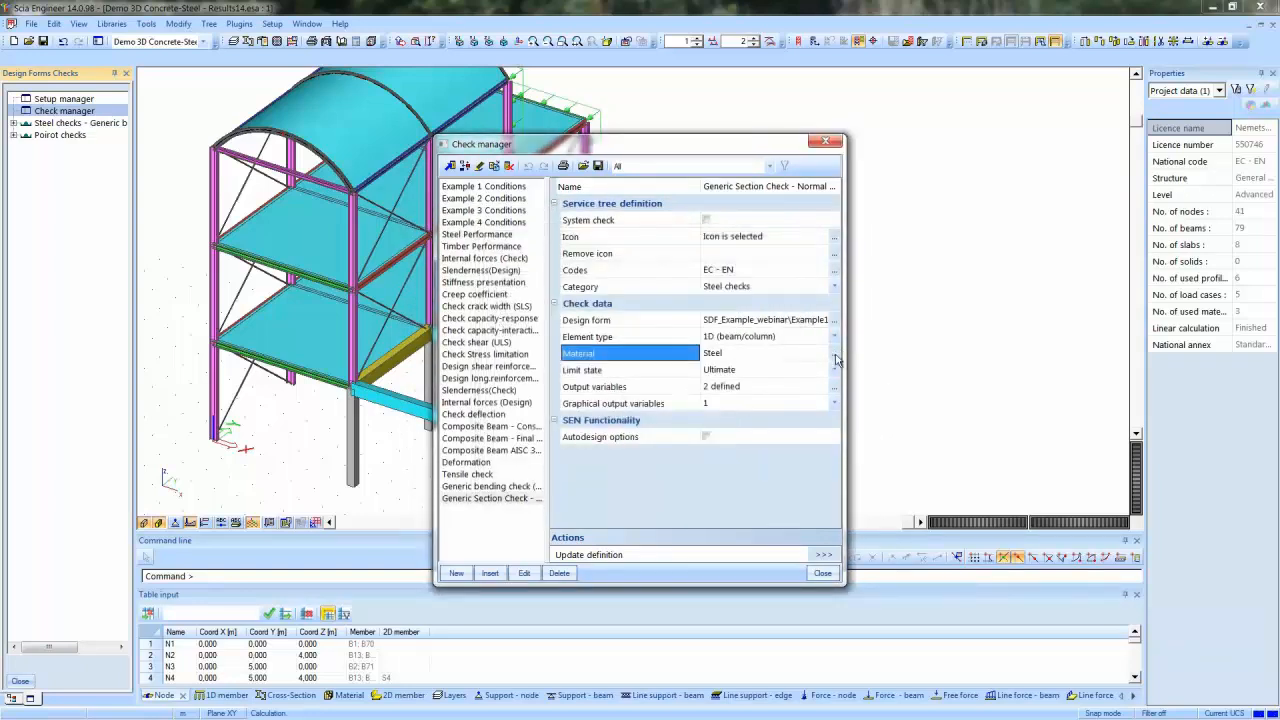
pyautogui.click(835, 370)
pyautogui.click(835, 370)
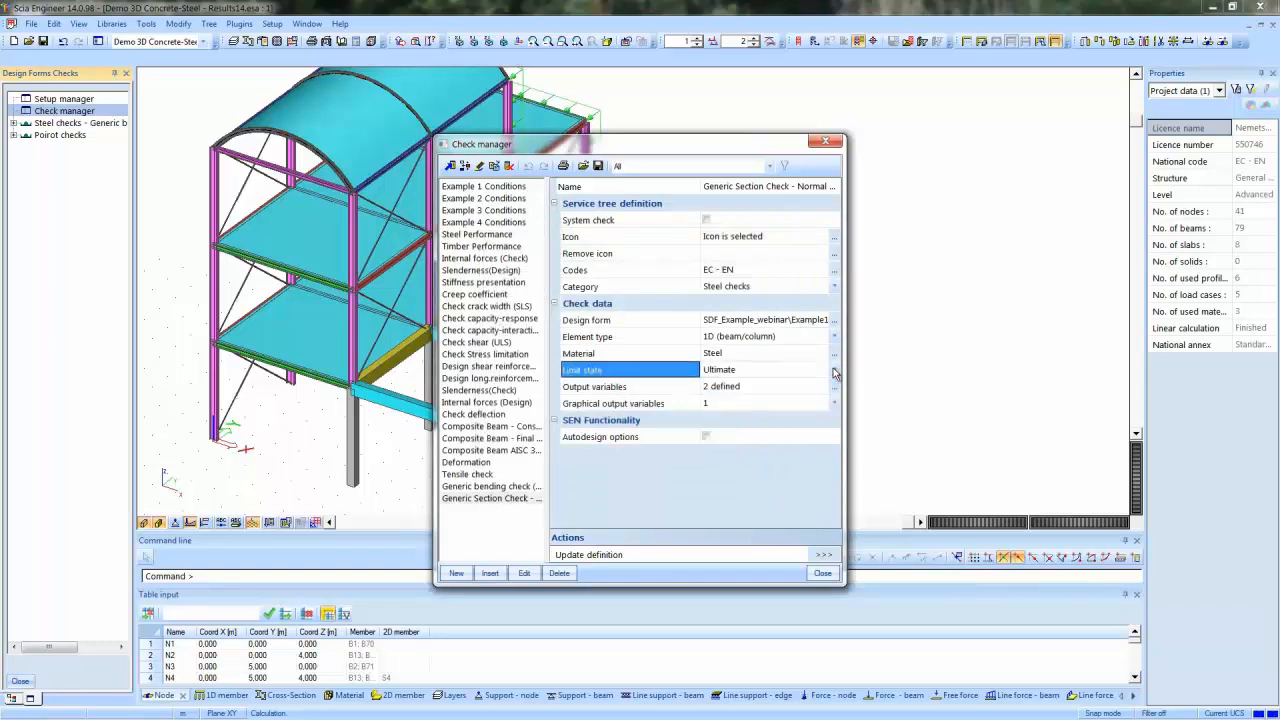
# Review and accept the UnityCheck and AREA output variables, and inspect the number of graphical output variables
pyautogui.click(835, 388)
pyautogui.click(834, 387)
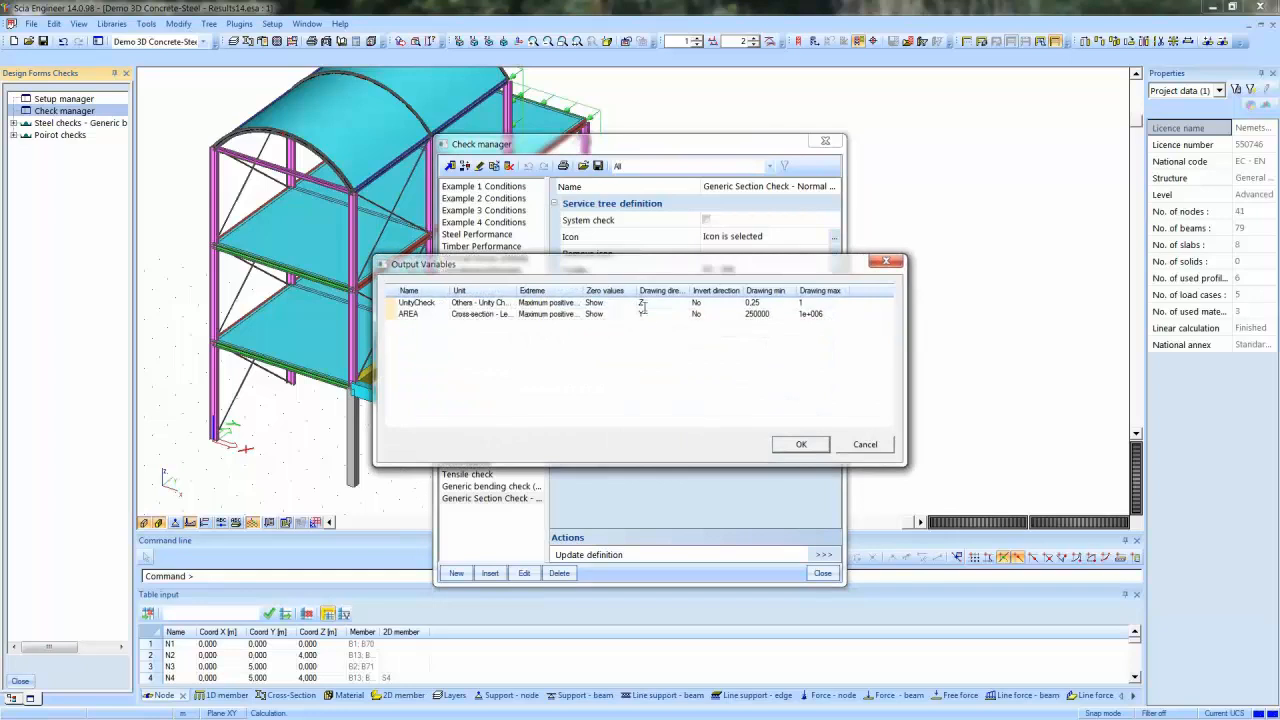
pyautogui.click(801, 444)
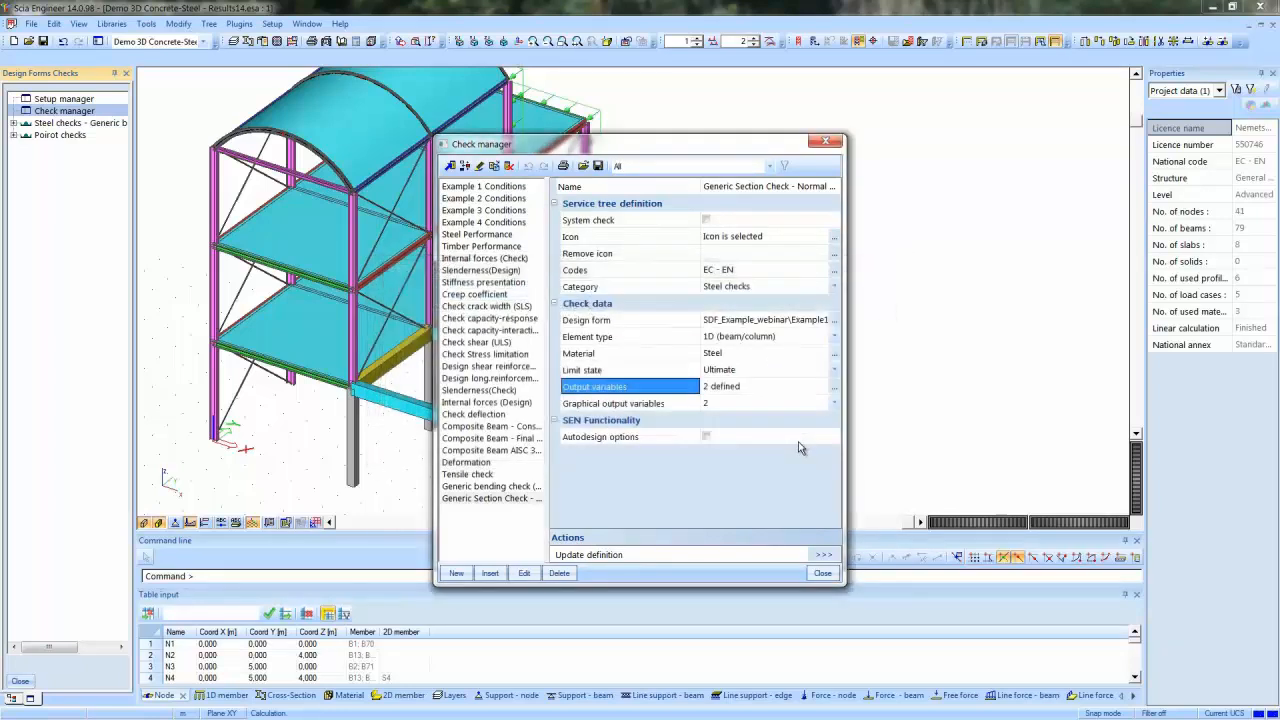
pyautogui.click(836, 406)
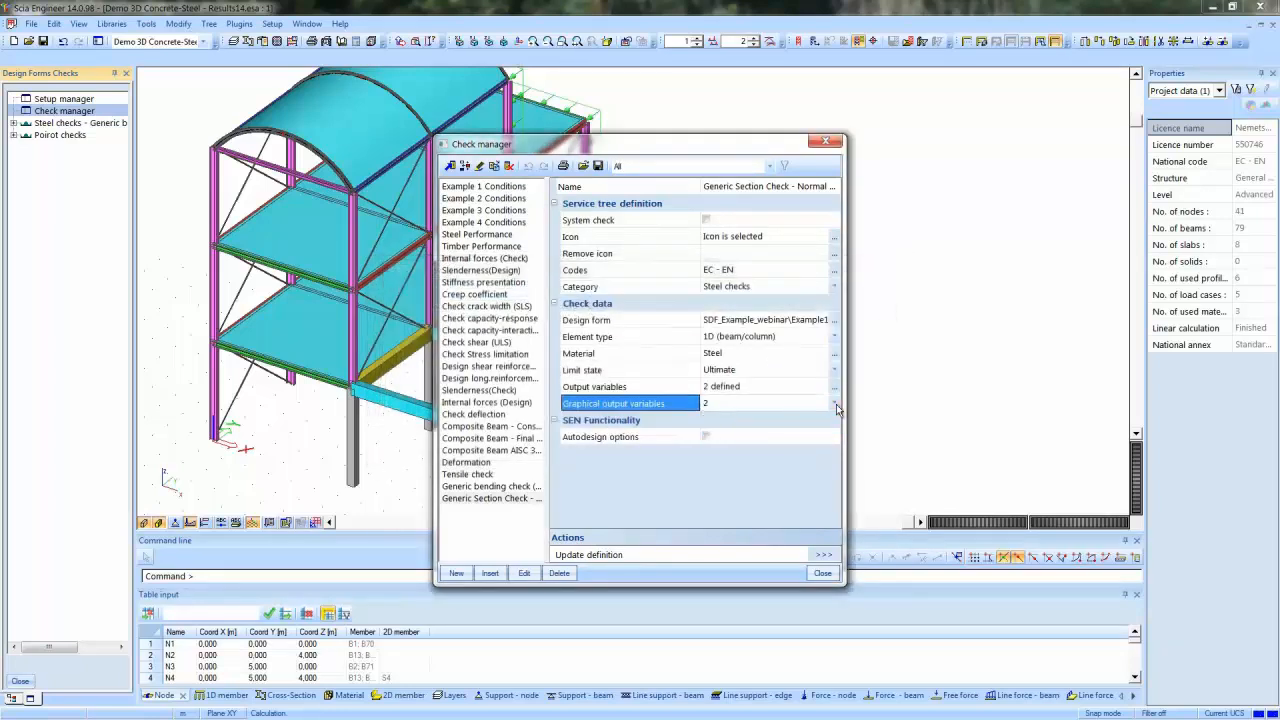
# Enable the autodesign options for the new check and close the Check manager
pyautogui.click(706, 437)
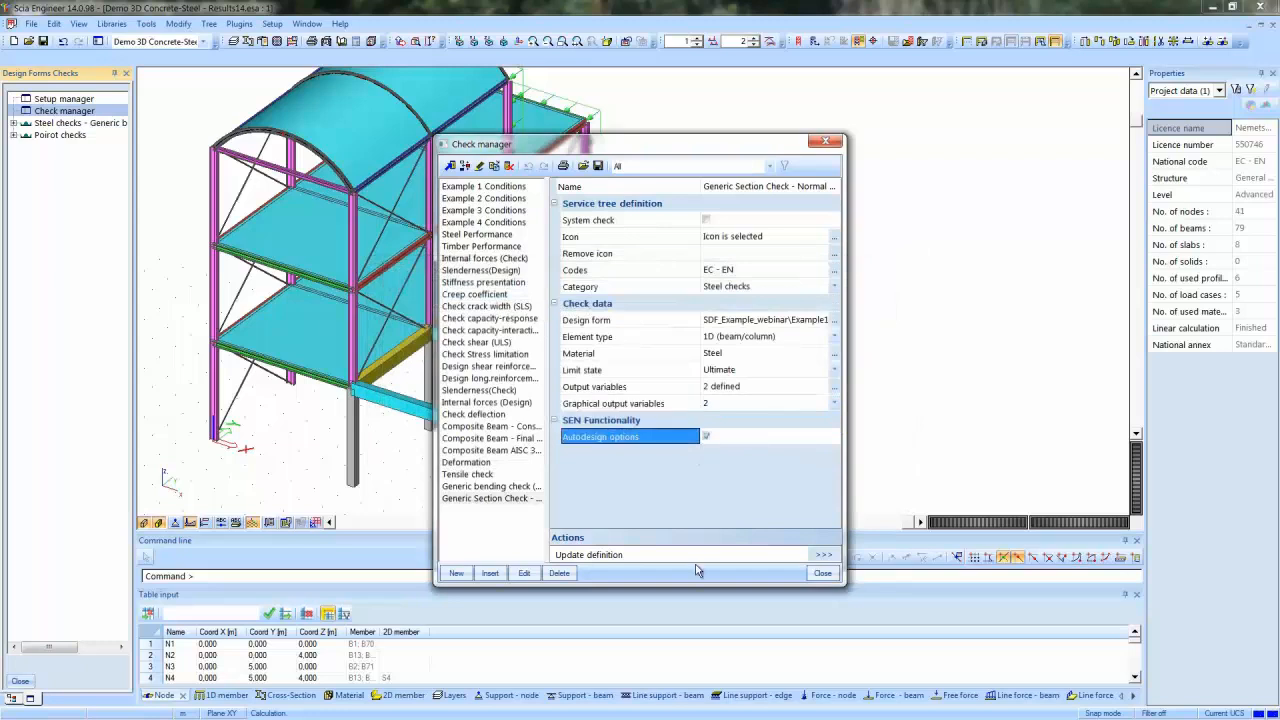
pyautogui.click(824, 556)
pyautogui.click(735, 416)
pyautogui.click(821, 572)
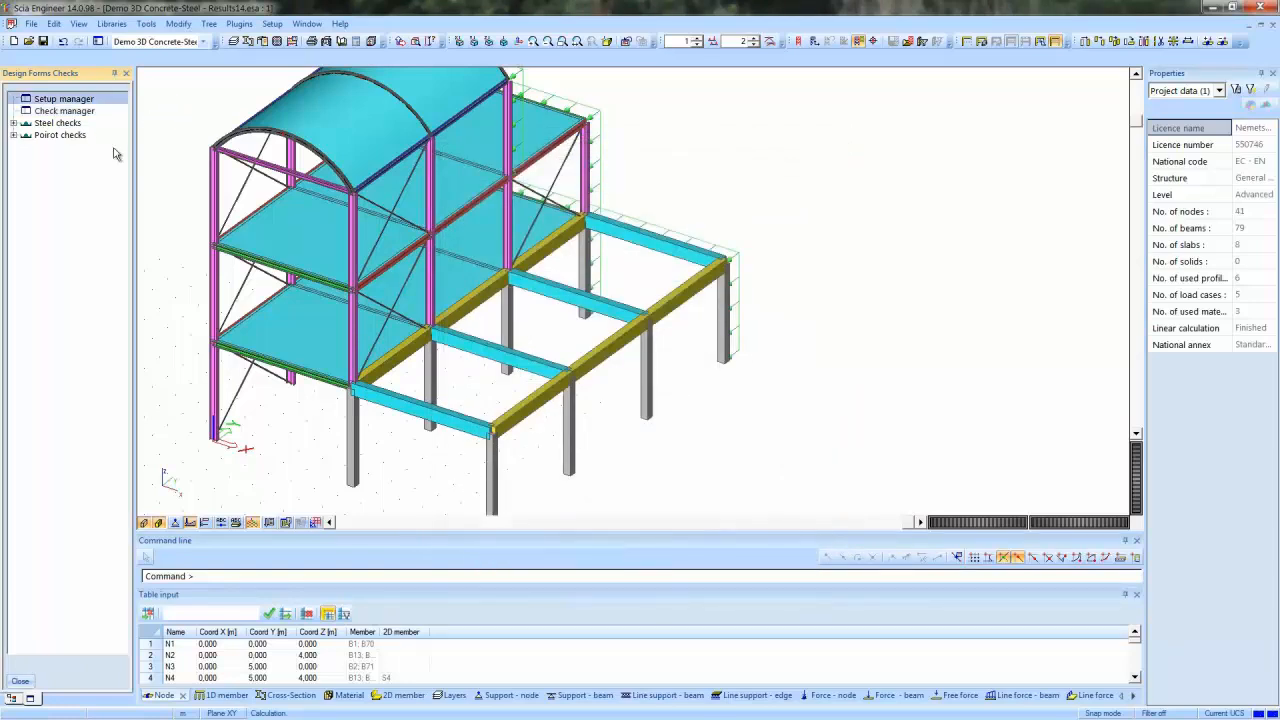
# Open the Generic Section Check - Normal Force under Steel checks and refresh its results for load case LC1
pyautogui.click(14, 123)
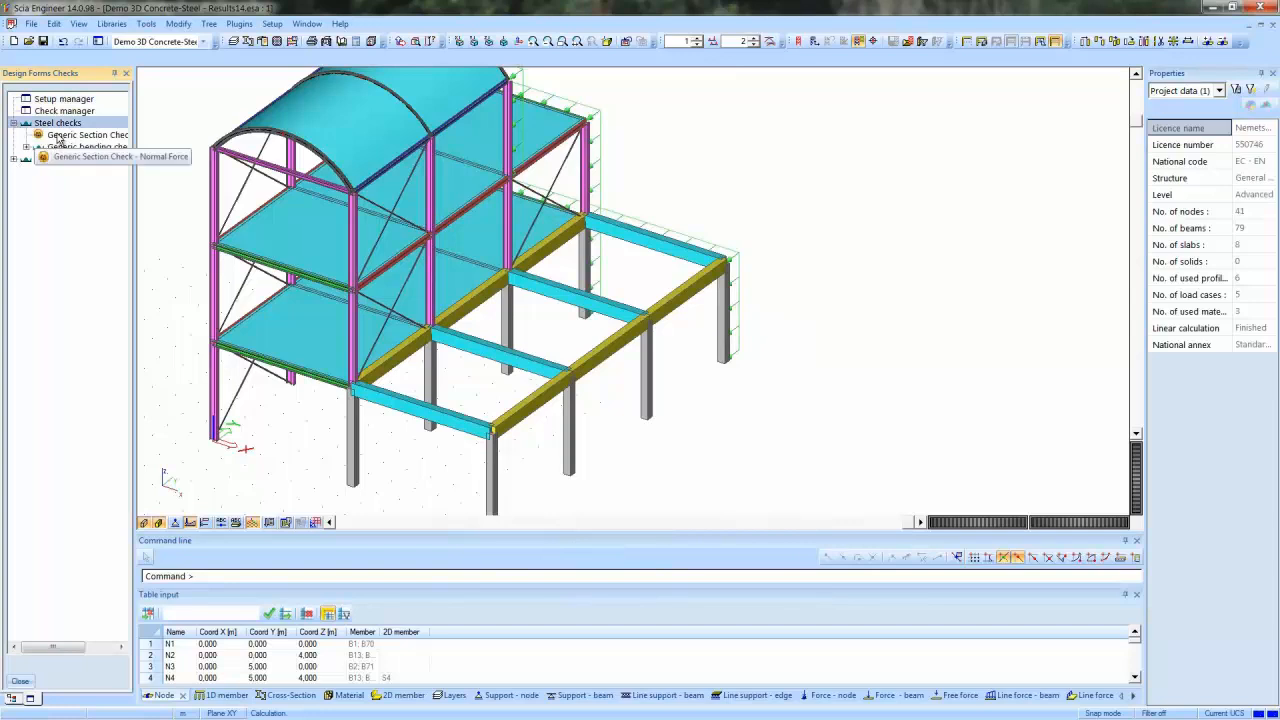
pyautogui.click(58, 136)
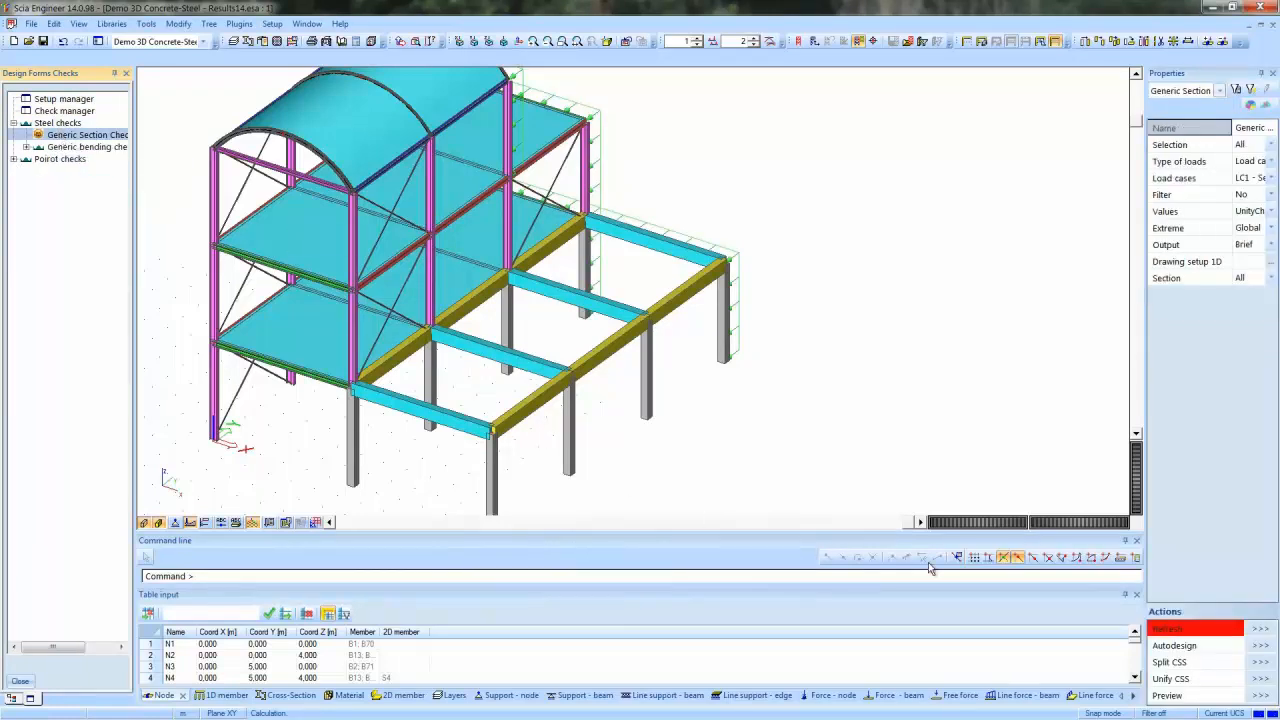
pyautogui.click(1261, 628)
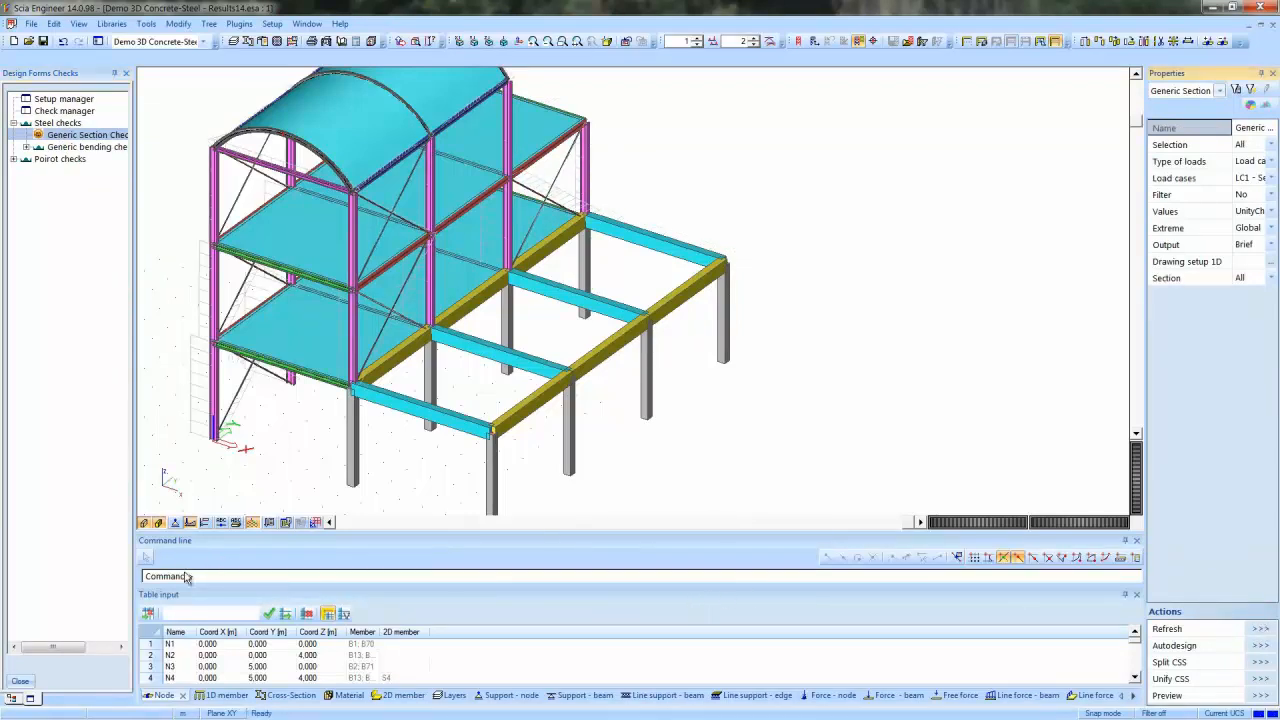
# Display the structure as a wireframe without surfaces or rendered members, viewed so the result diagrams are clear
pyautogui.click(145, 522)
pyautogui.click(158, 522)
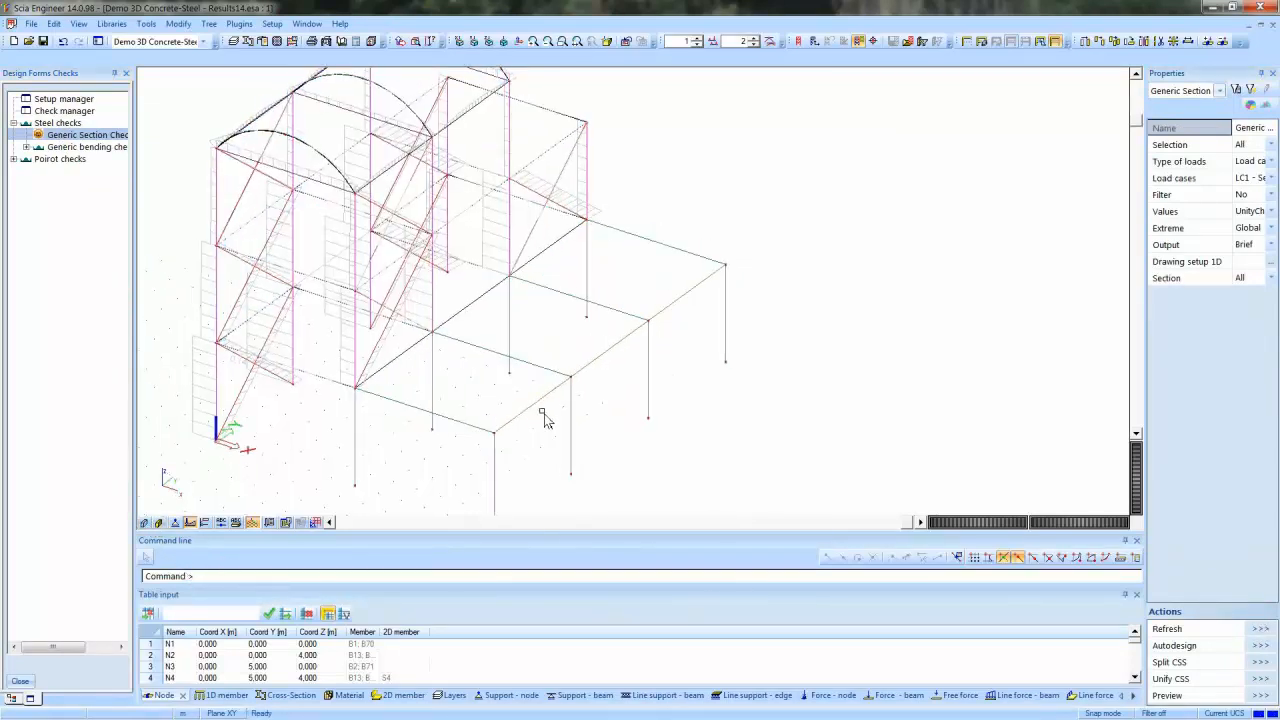
pyautogui.moveTo(534, 429); pyautogui.dragTo(686, 431, button='middle')
pyautogui.keyDown('ctrl'); pyautogui.moveTo(560, 460); pyautogui.dragTo(608, 443, button='right'); pyautogui.keyUp('ctrl')
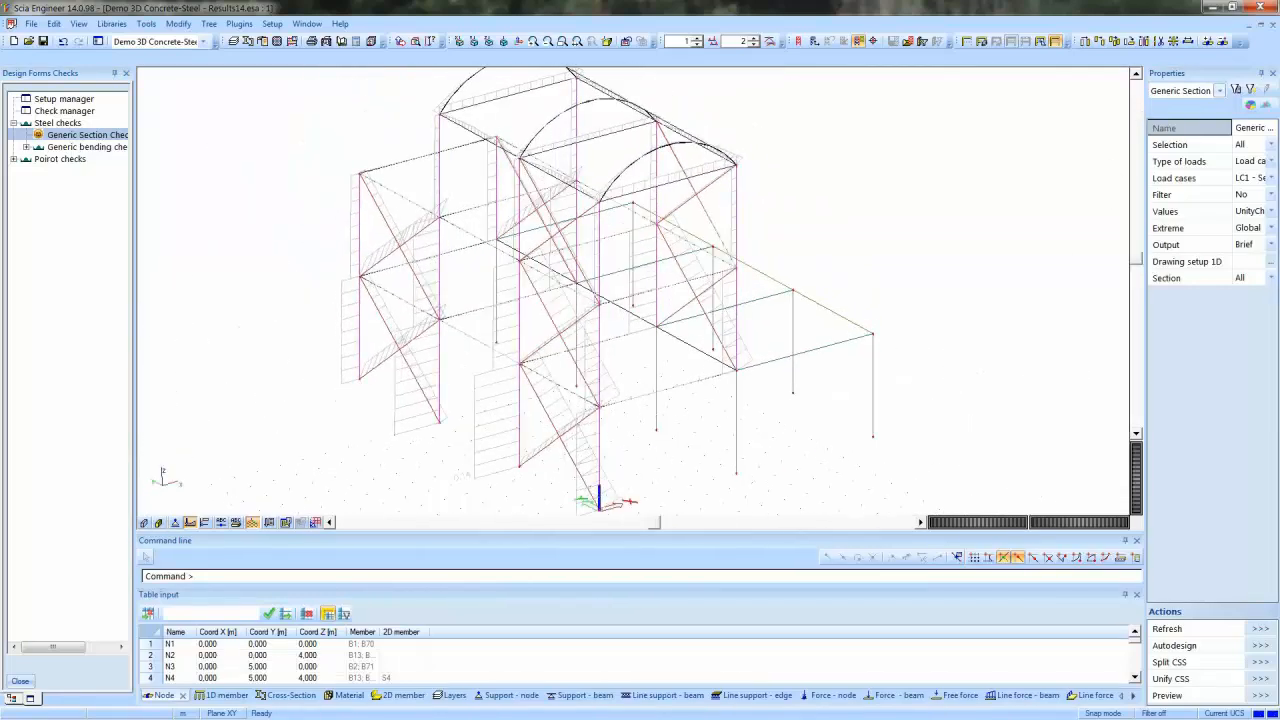
# Set the check's type of loads to Combinations with ULS and refresh the unity check results for all members
pyautogui.click(1257, 147)
pyautogui.click(1257, 147)
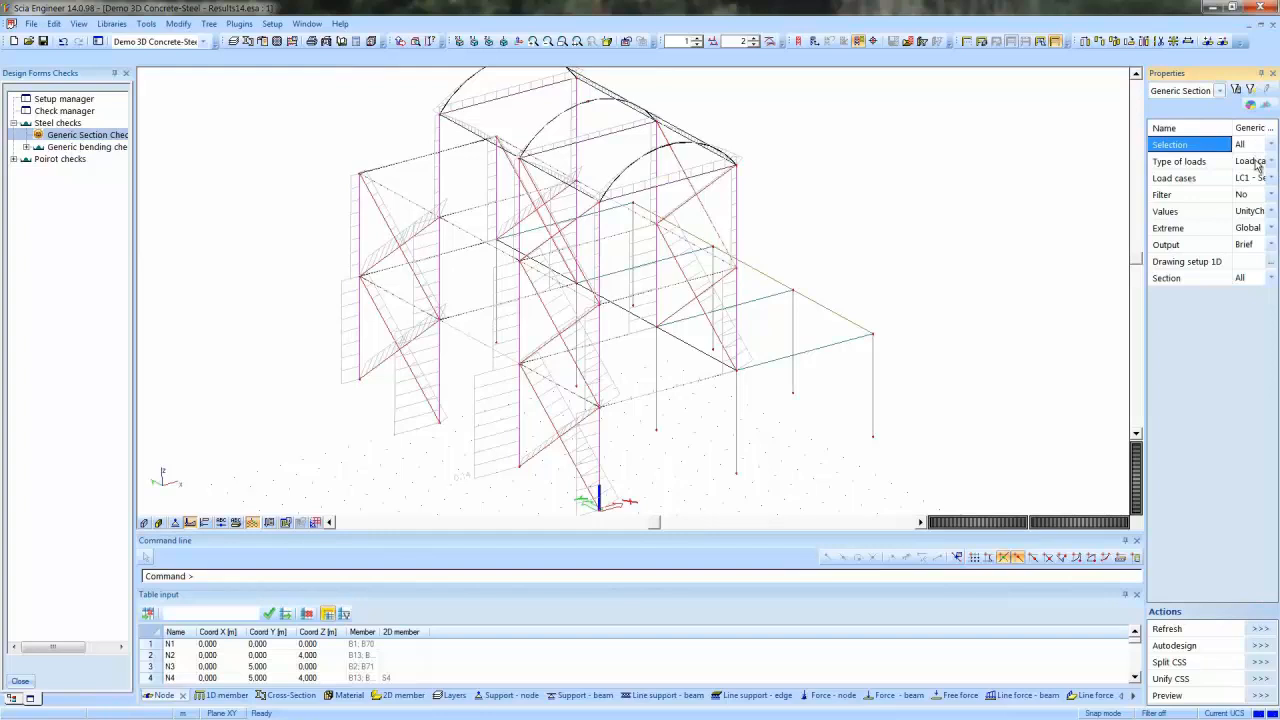
pyautogui.click(1257, 163)
pyautogui.click(1256, 176)
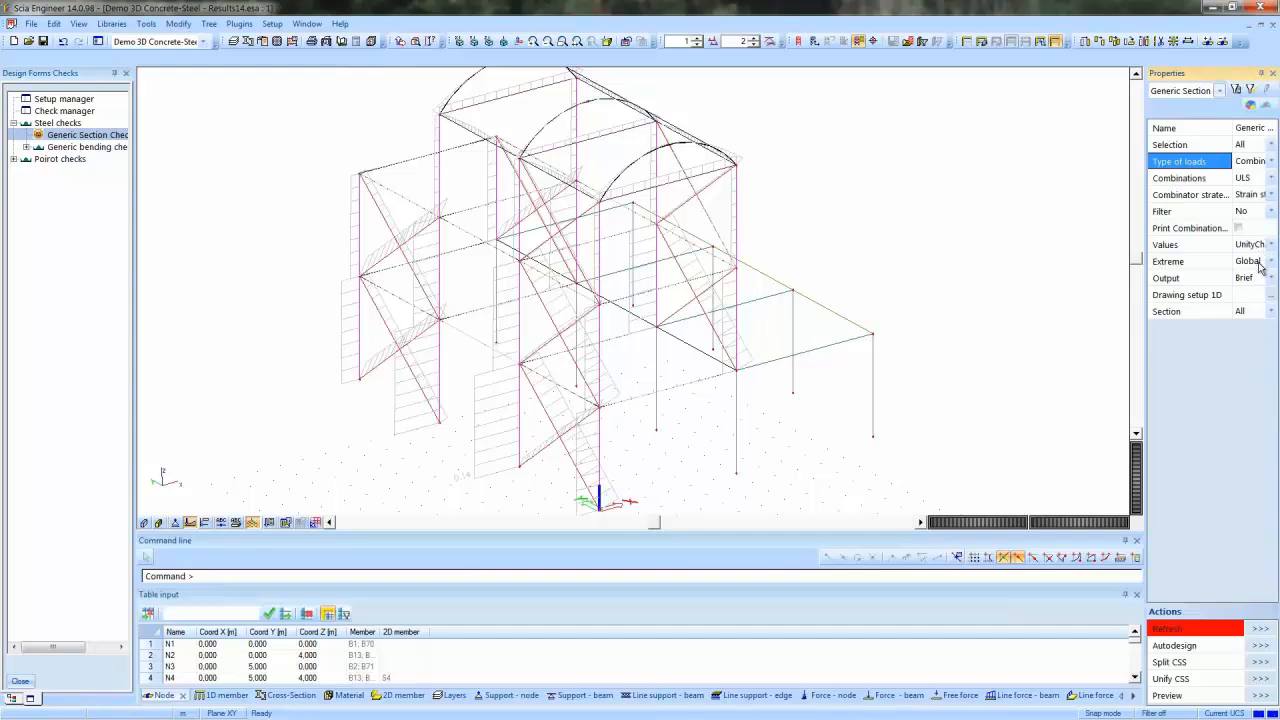
pyautogui.click(1268, 628)
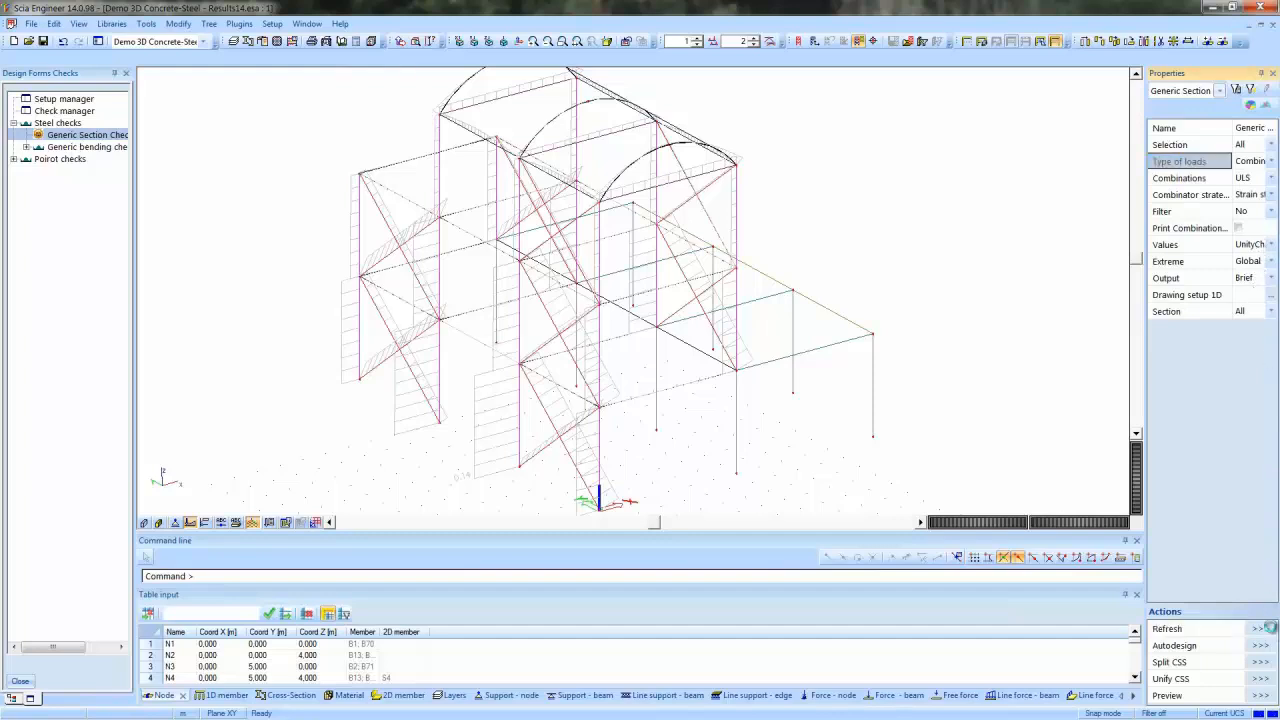
pyautogui.click(1268, 628)
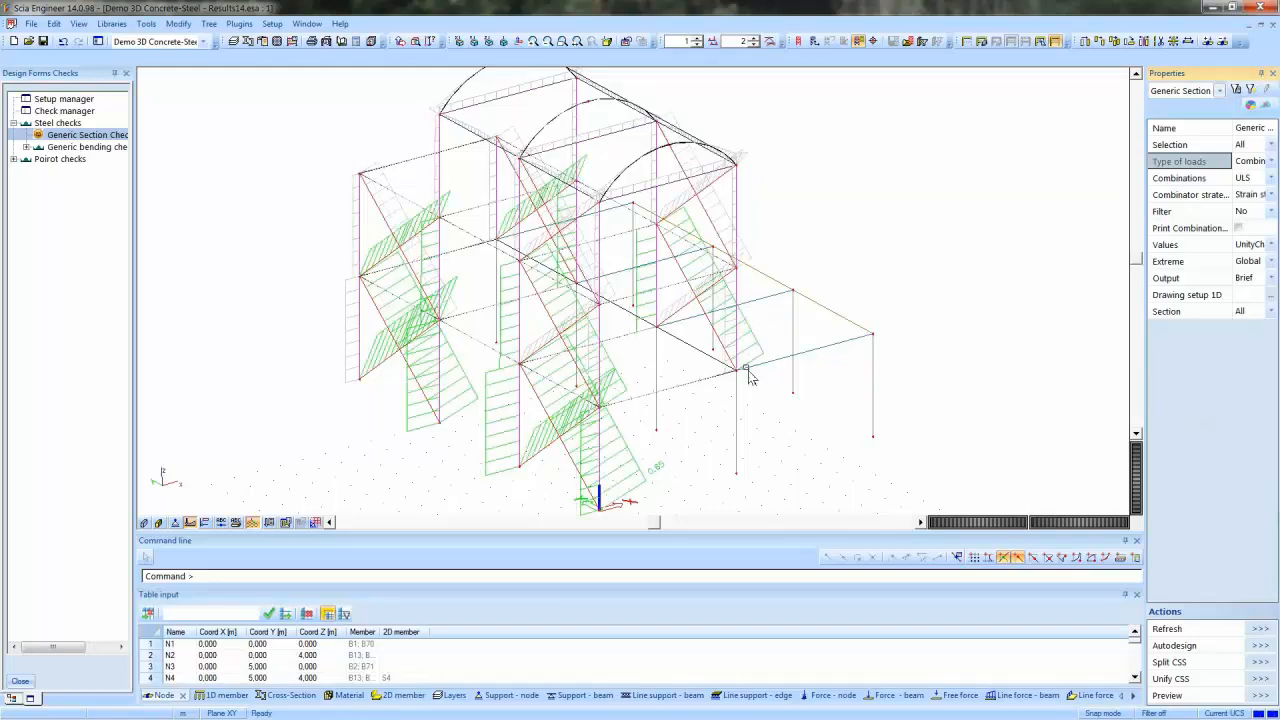
# Set the check's extreme to Member and refresh the unity check results on the model
pyautogui.click(1262, 262)
pyautogui.click(1258, 299)
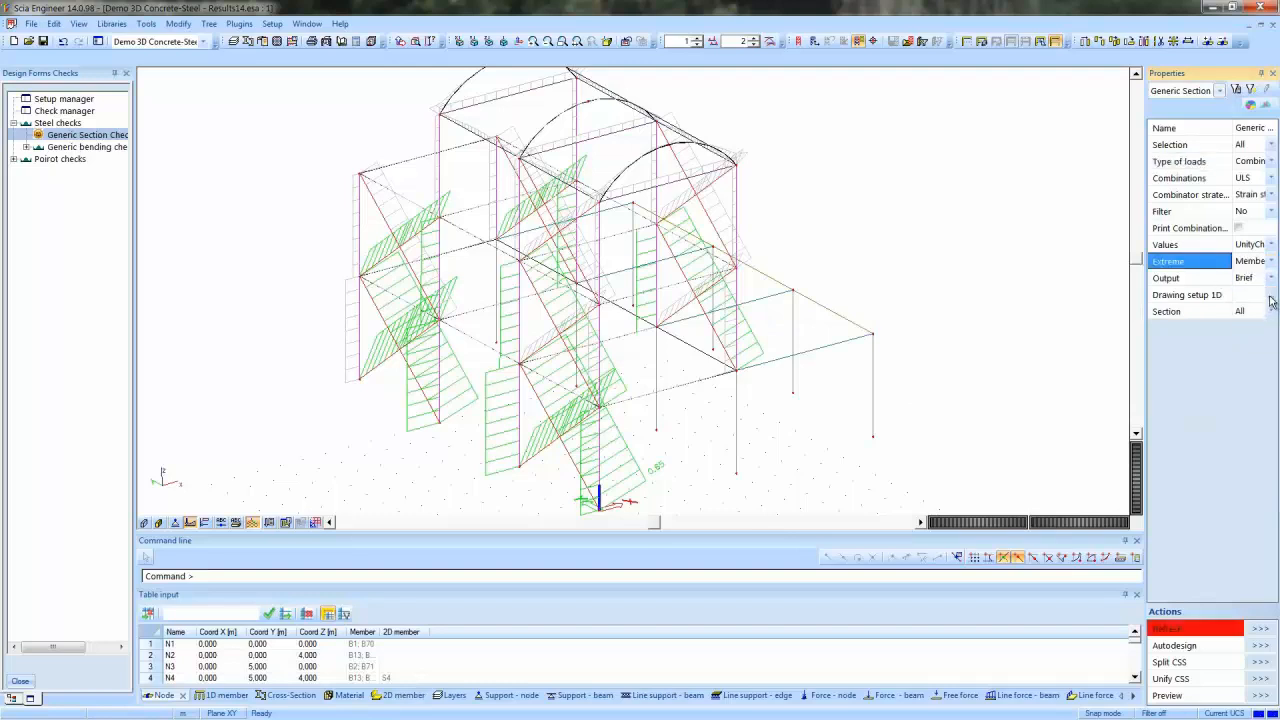
pyautogui.click(1256, 626)
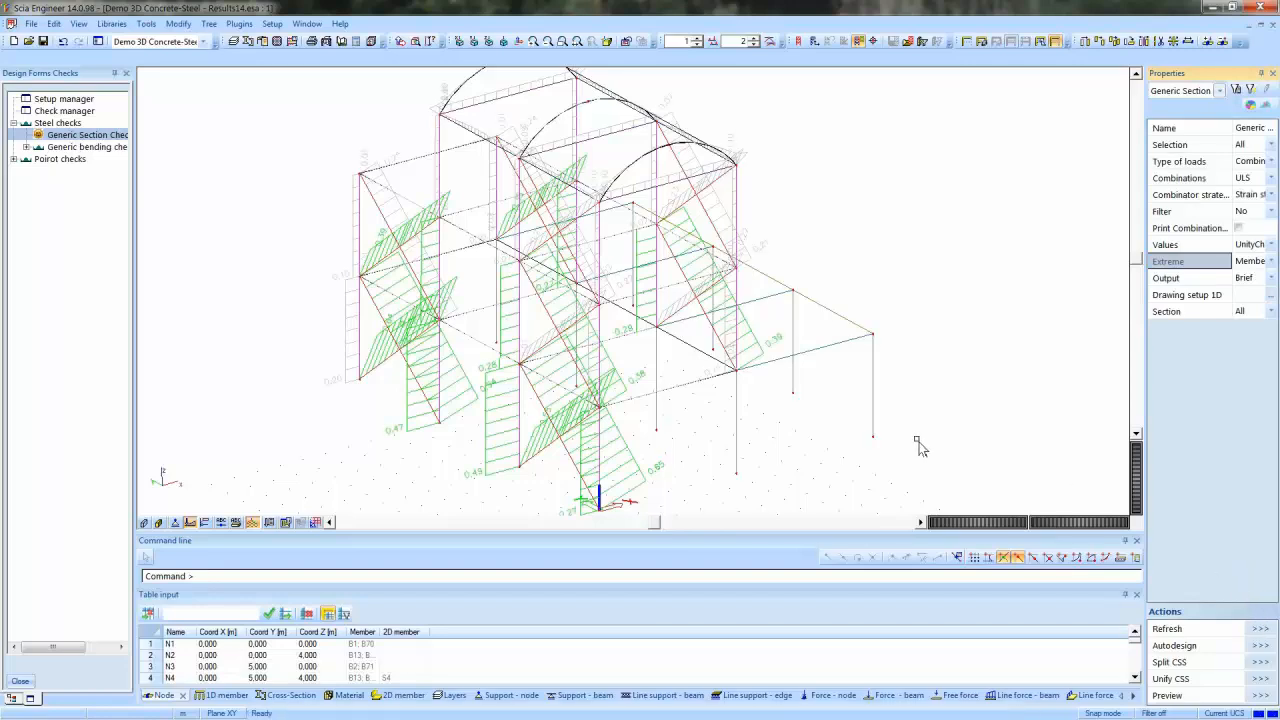
pyautogui.keyDown('ctrl'); pyautogui.moveTo(909, 433); pyautogui.dragTo(854, 439, button='right'); pyautogui.keyUp('ctrl')
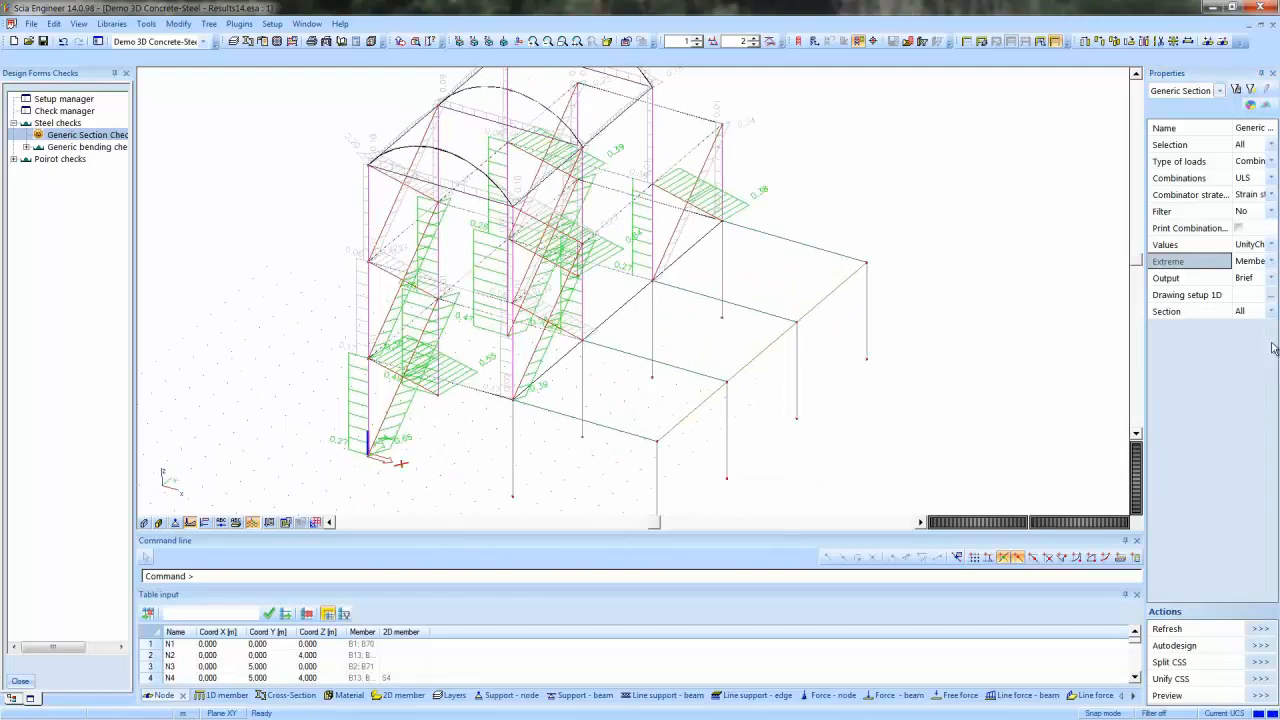
# Open the check's results preview as an enlarged floating window and set its zoom to 200 %
pyautogui.click(1260, 695)
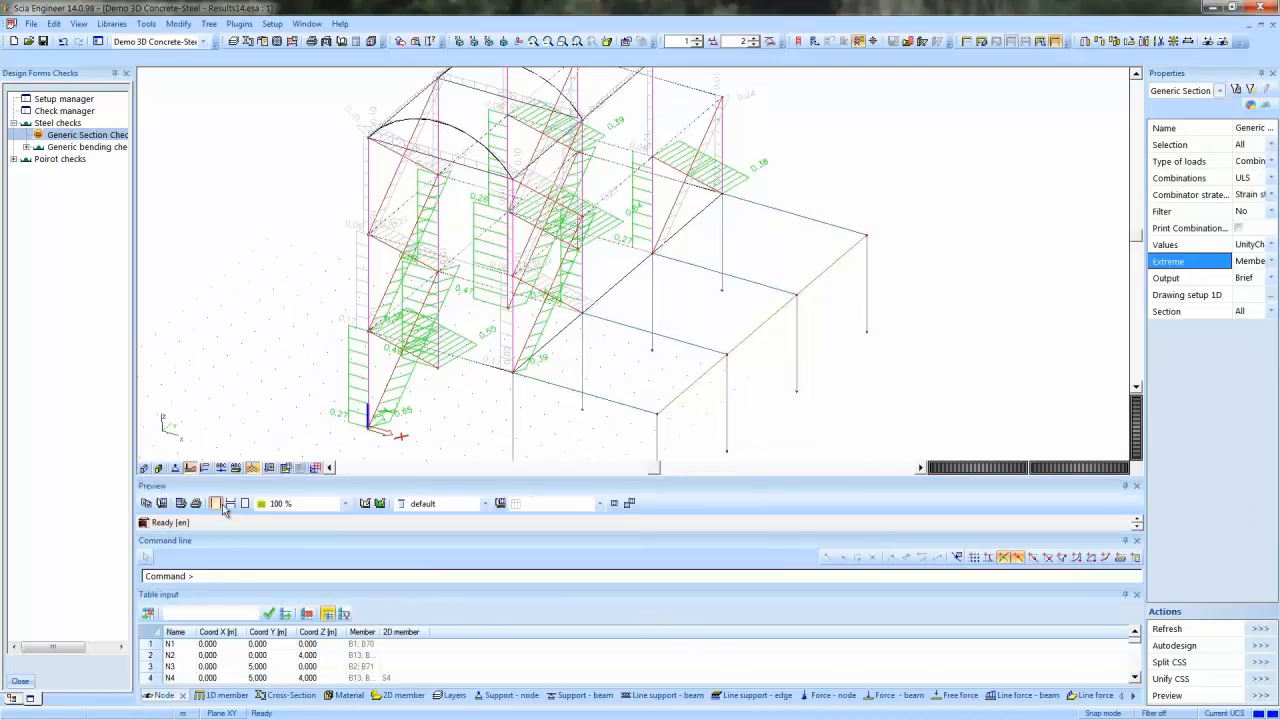
pyautogui.moveTo(238, 488); pyautogui.dragTo(258, 190)
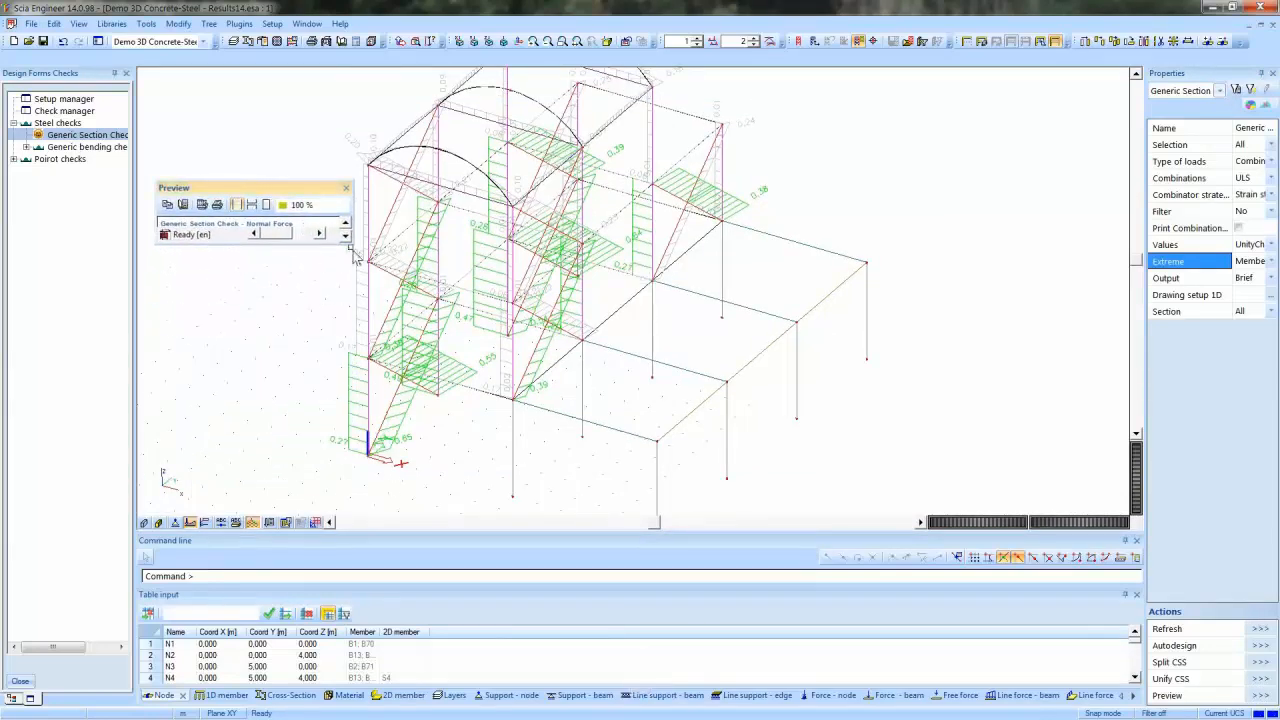
pyautogui.moveTo(357, 256); pyautogui.dragTo(838, 690)
pyautogui.click(306, 205)
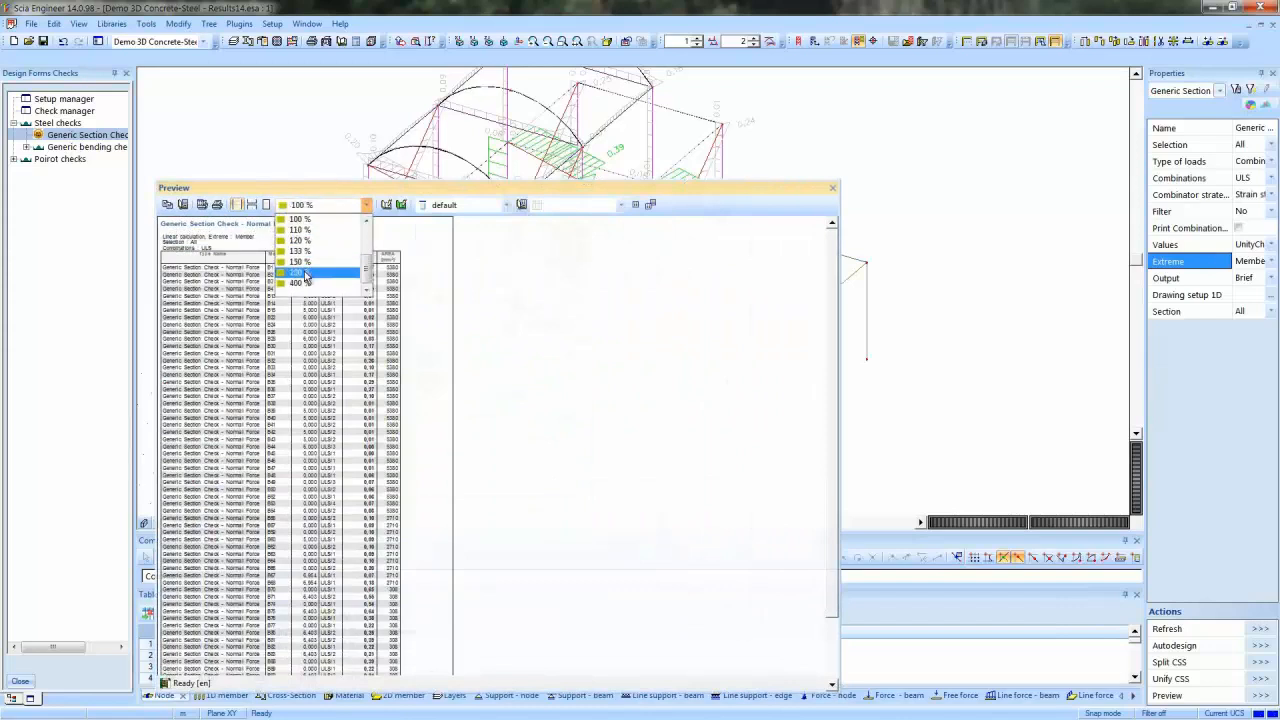
pyautogui.click(302, 271)
# Examine the unity check and area values of all members in the preview table, and close the preview
pyautogui.scroll(-1, 786, 505)
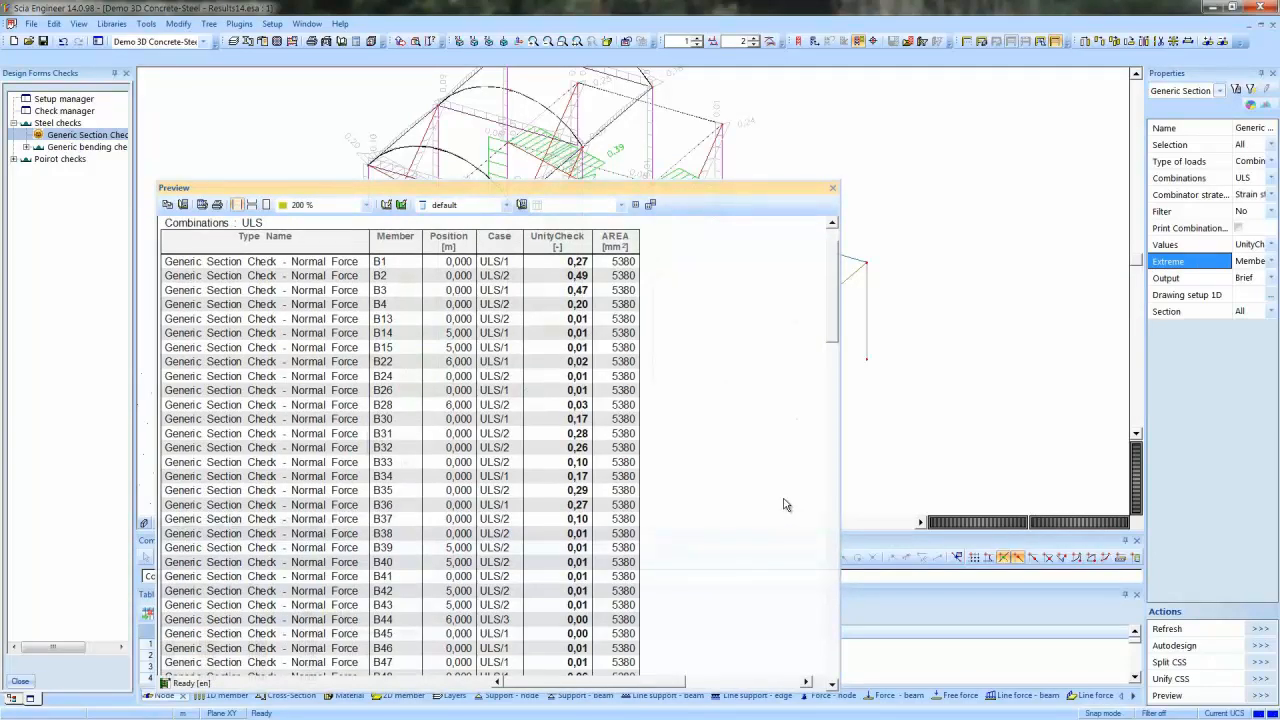
pyautogui.scroll(-12, 786, 505)
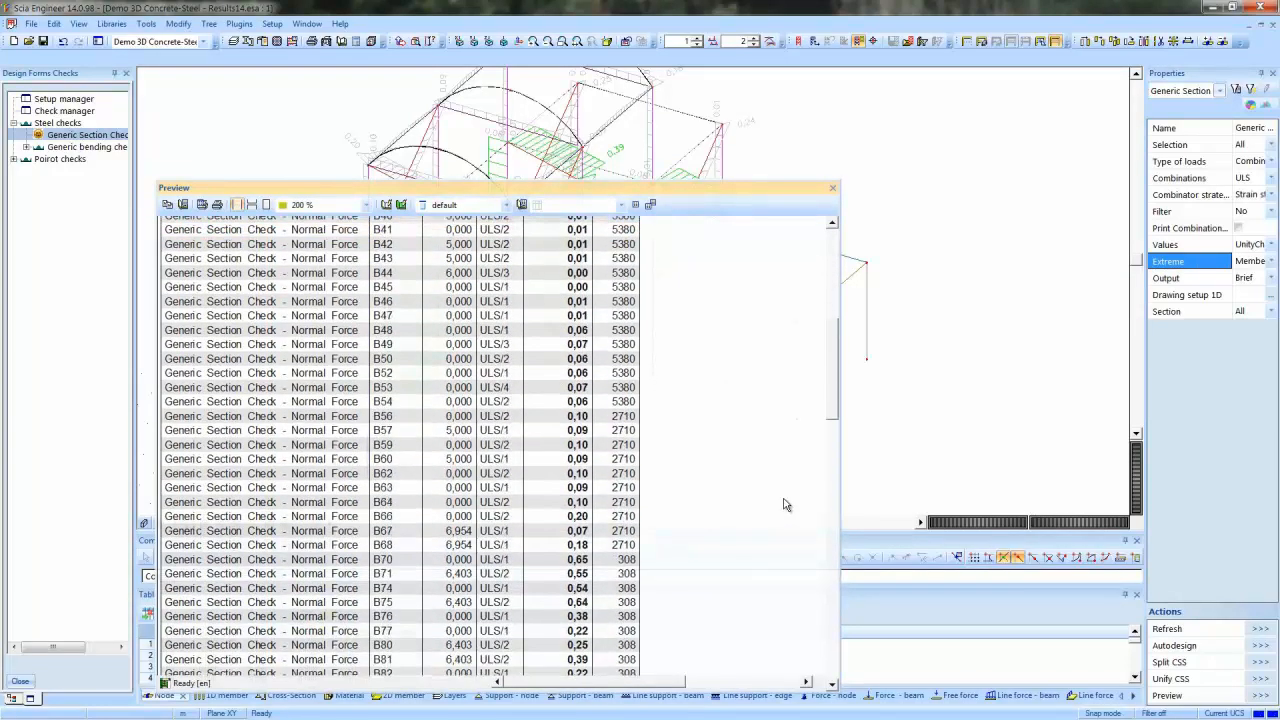
pyautogui.scroll(-4, 786, 505)
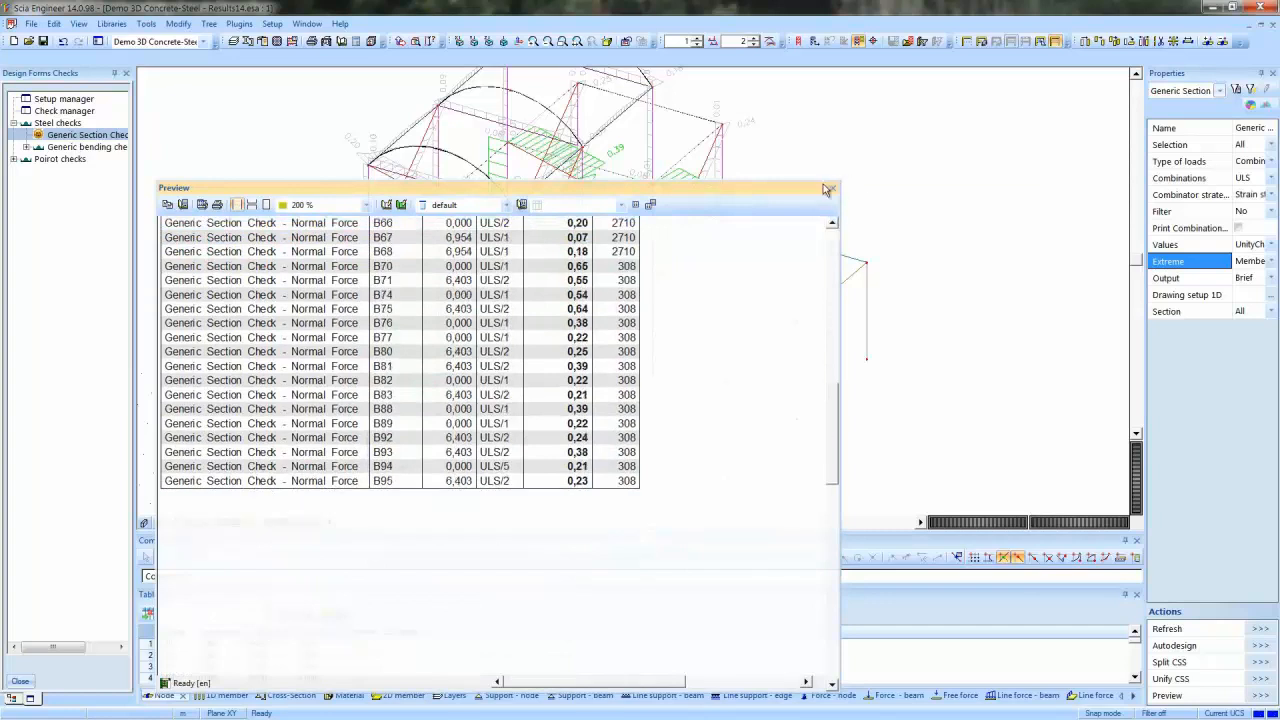
pyautogui.click(834, 190)
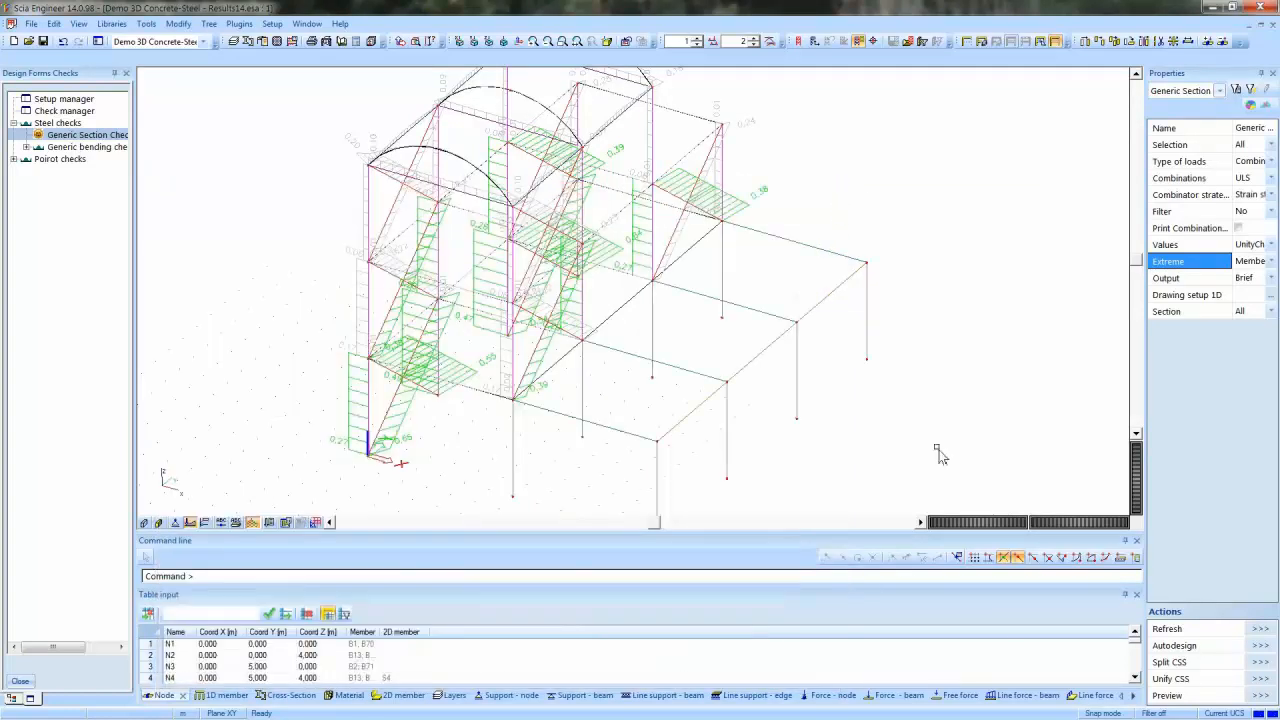
# Set the check's extreme to Cross-section and its output to Detailed, and refresh the results
pyautogui.click(1270, 262)
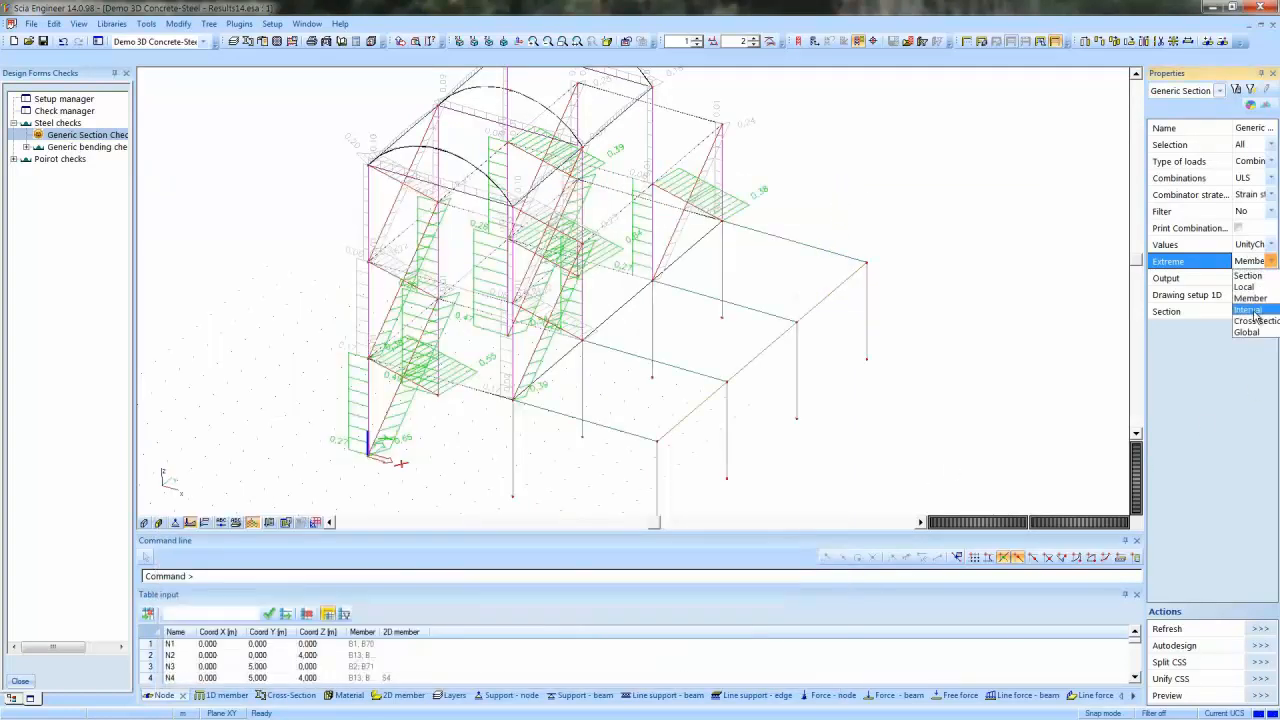
pyautogui.click(1250, 320)
pyautogui.click(1256, 262)
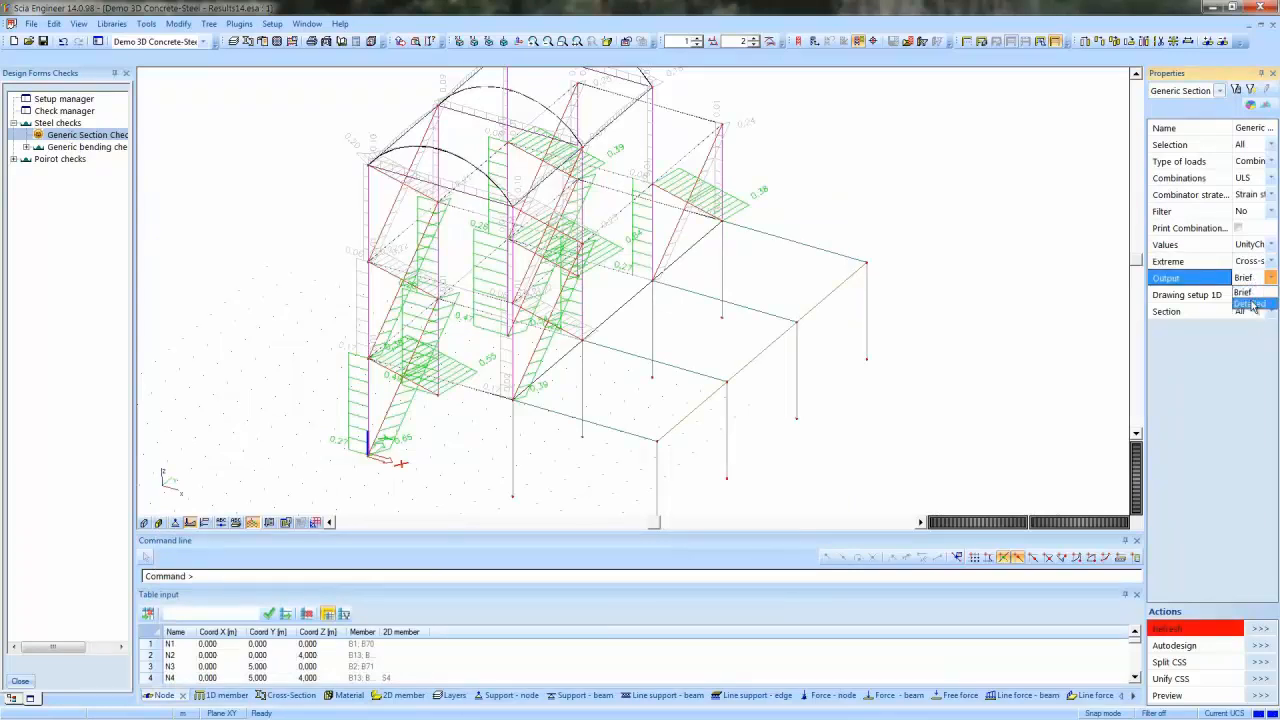
pyautogui.click(1255, 279)
pyautogui.click(1258, 628)
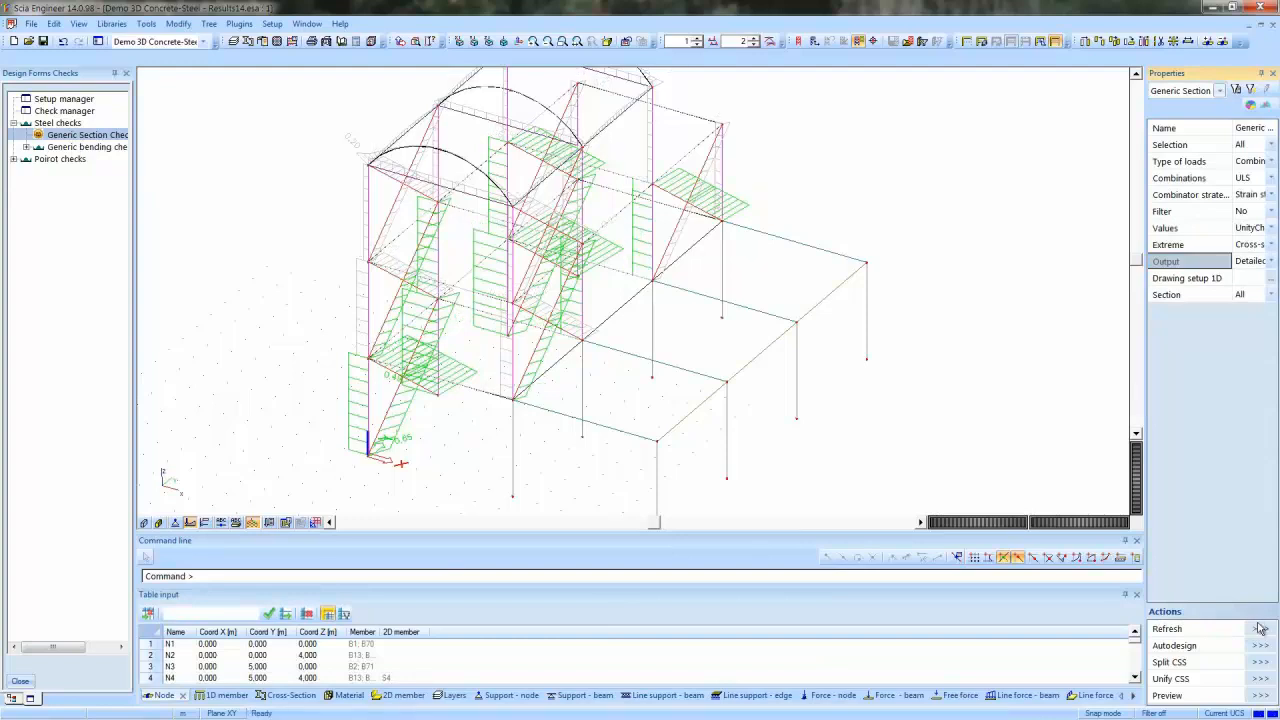
# Preview the detailed output and examine the unity check formulas for each cross-section
pyautogui.click(1264, 697)
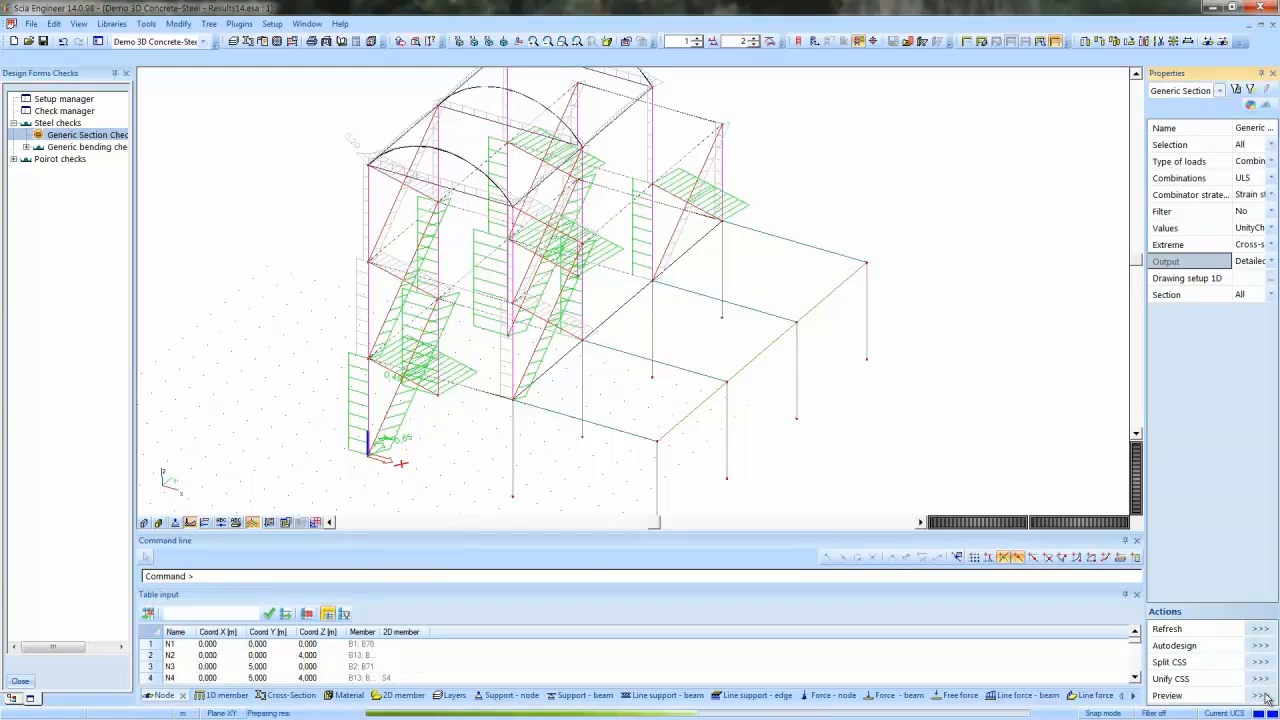
pyautogui.click(333, 320)
pyautogui.click(335, 428)
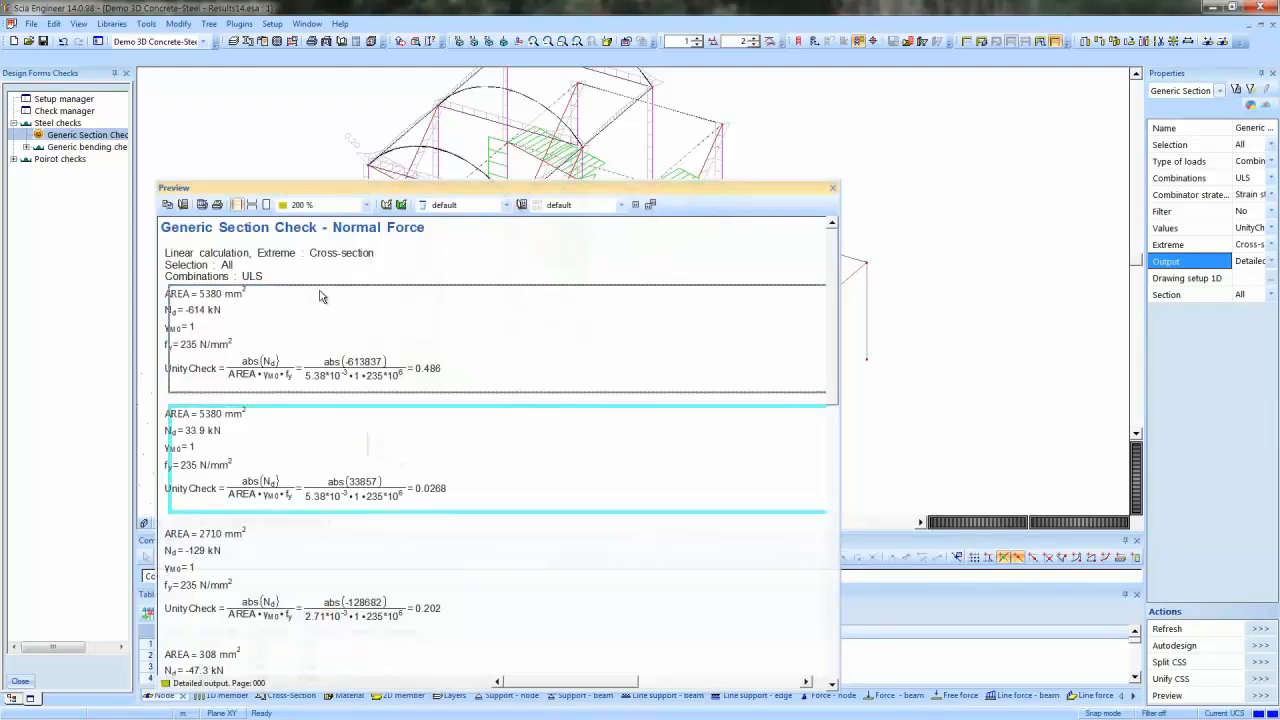
pyautogui.scroll(-3, 322, 333)
pyautogui.scroll(2, 328, 342)
pyautogui.scroll(2, 326, 342)
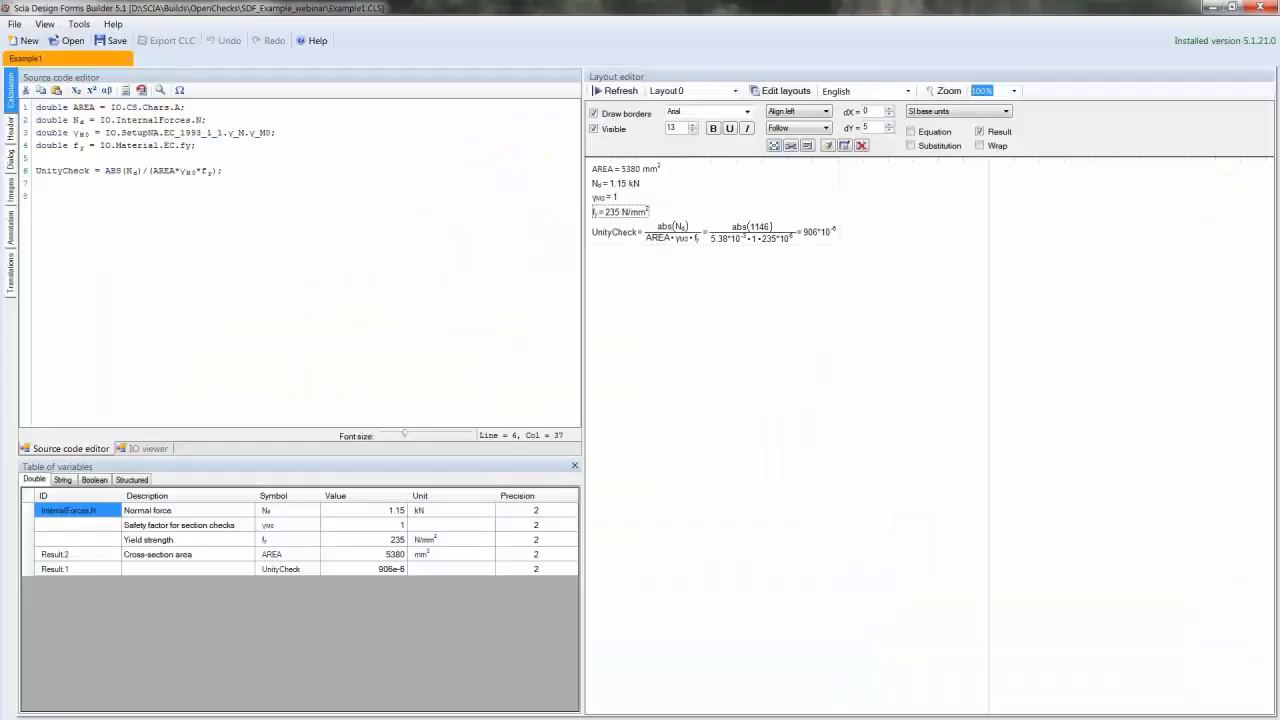
# In Scia Design Forms Builder, start a new first code line above the variables with TEXT("Member " & IO
pyautogui.click(37, 109)
pyautogui.press('Return')
pyautogui.press('Return')
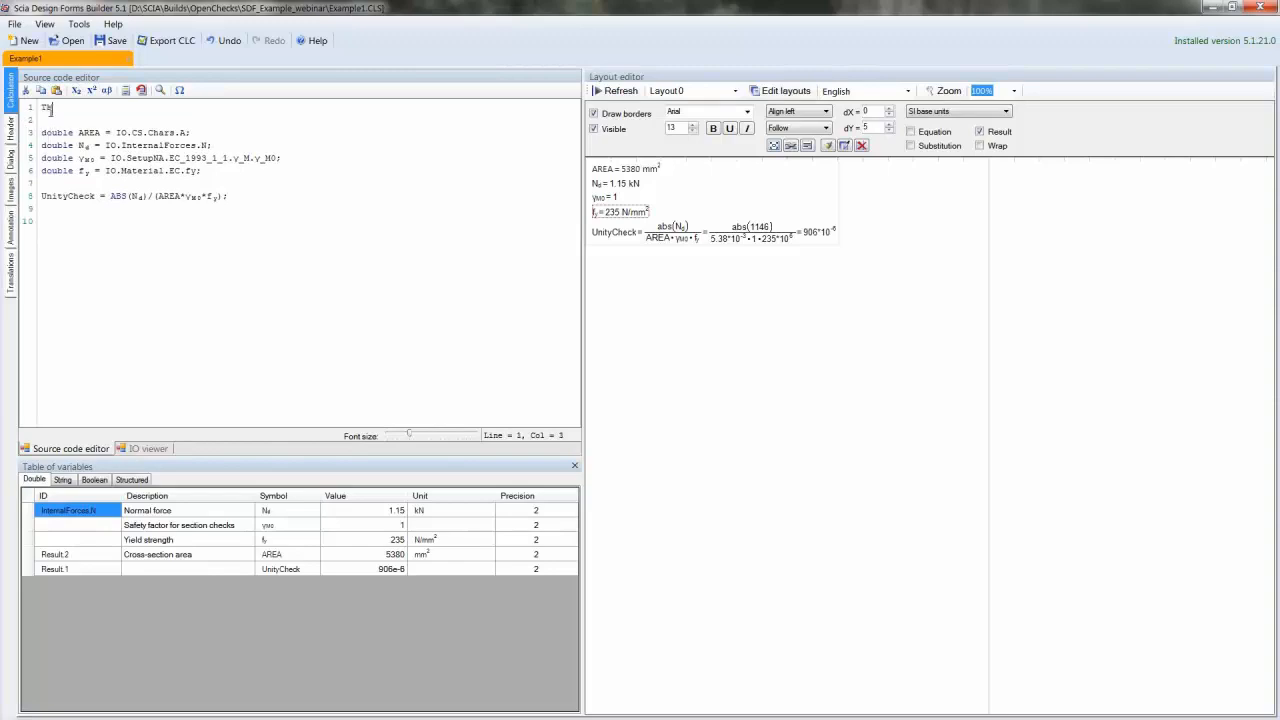
pyautogui.write('TEXT(Member')
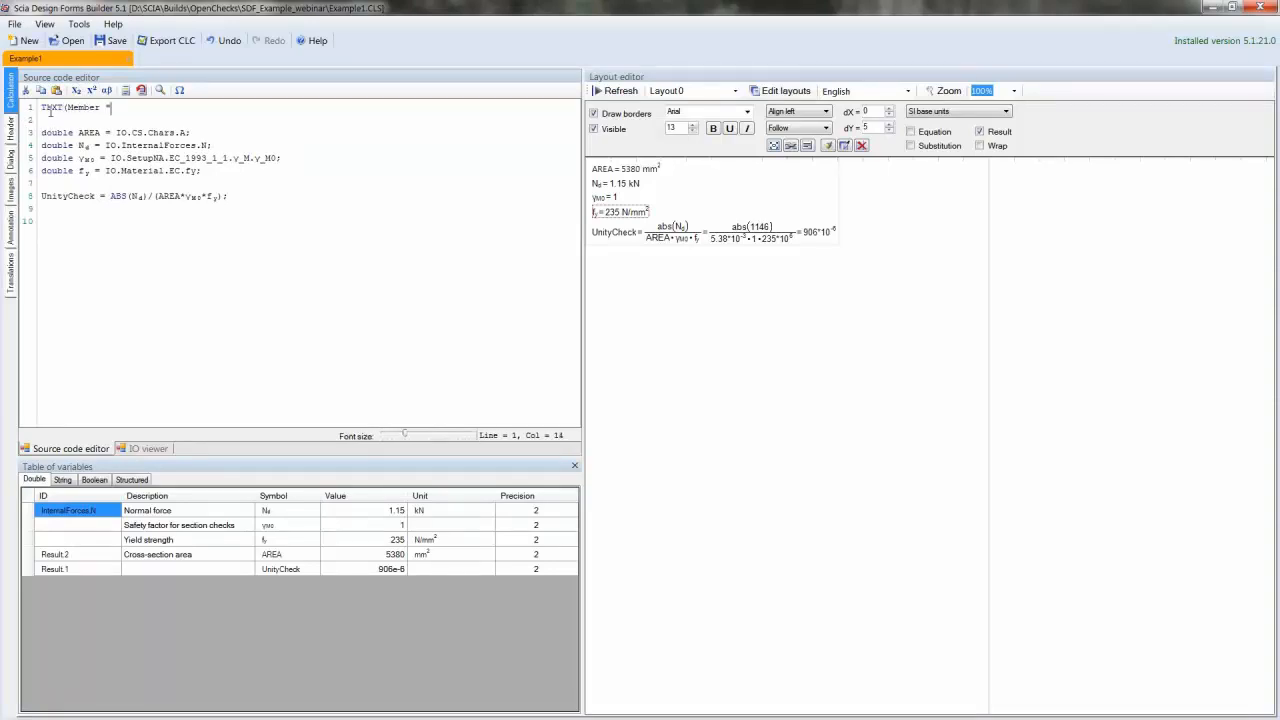
pyautogui.click(64, 107)
pyautogui.write('"')
pyautogui.press('End')
pyautogui.write('& IO.')
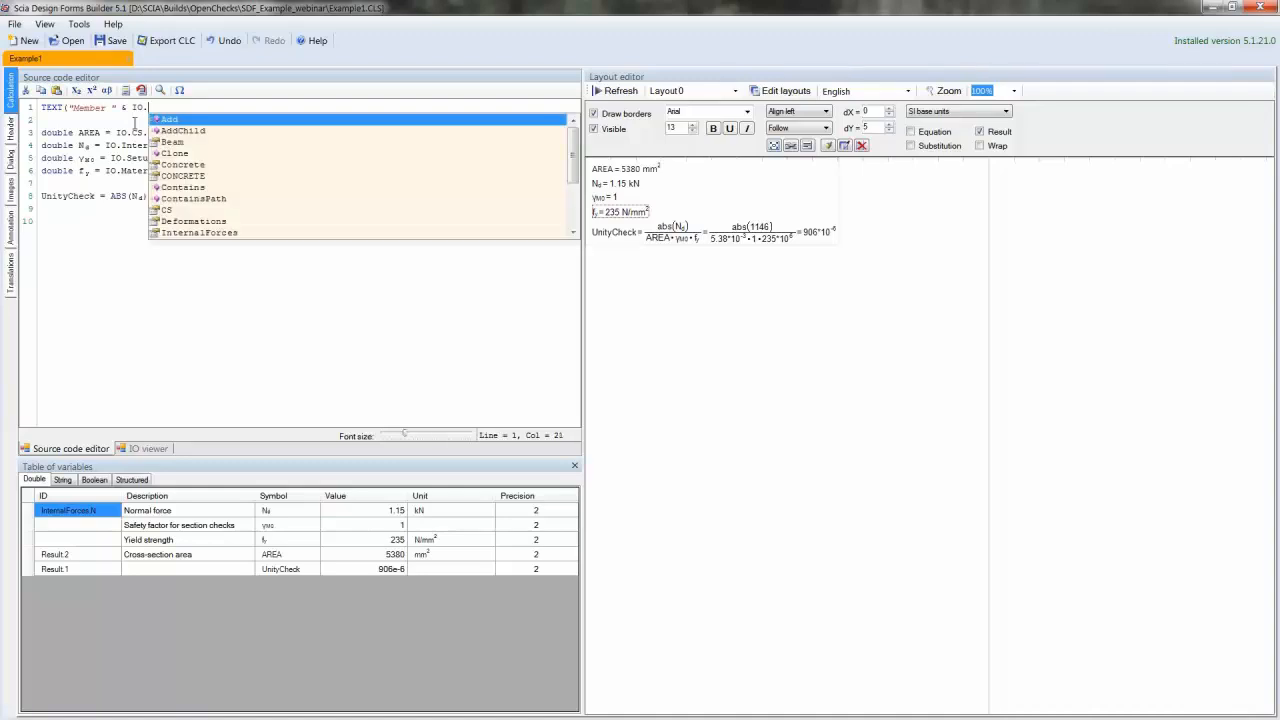
# Look up the member name in the IO tree and complete the TEXT statement with Beam.Member.Name);
pyautogui.click(145, 448)
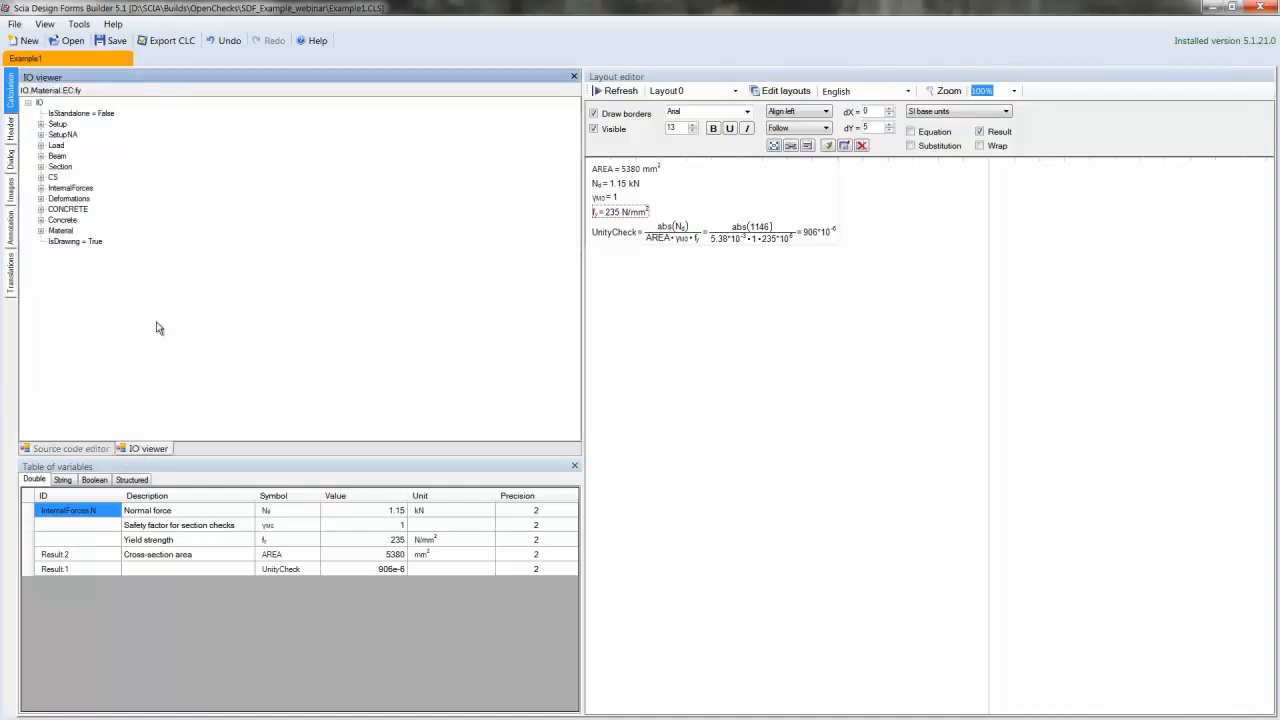
pyautogui.click(41, 156)
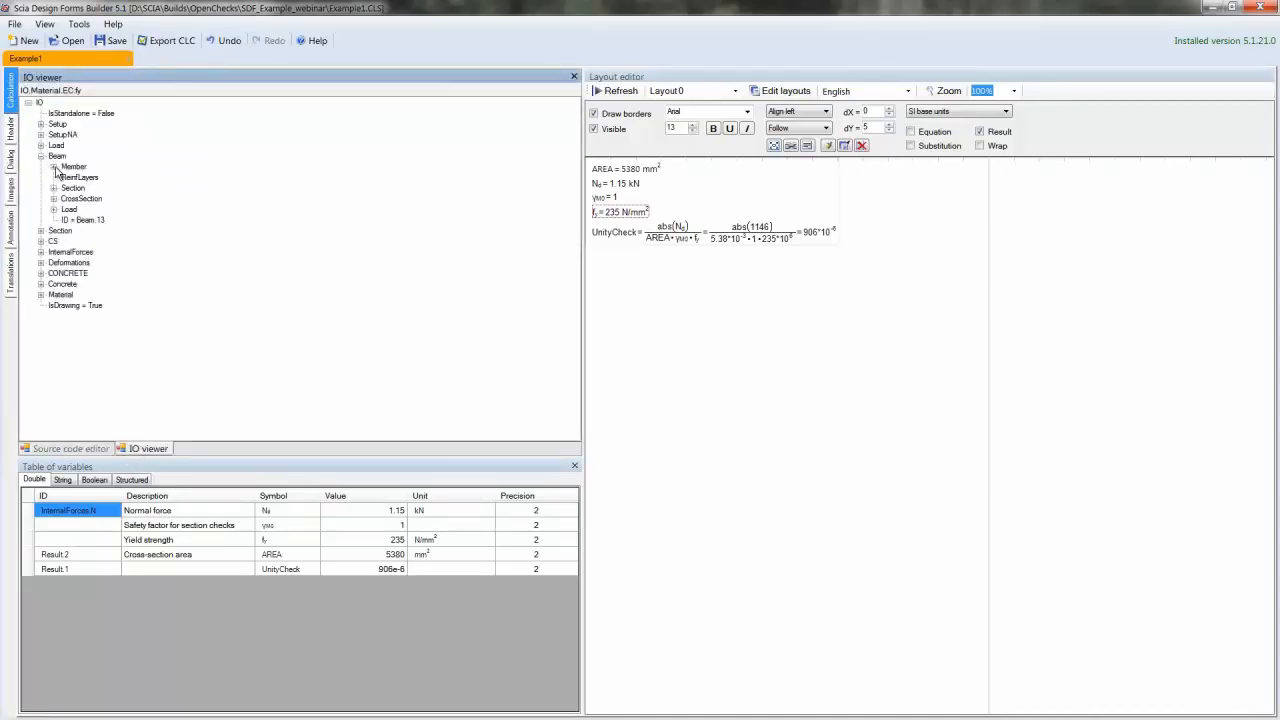
pyautogui.click(54, 166)
pyautogui.click(92, 209)
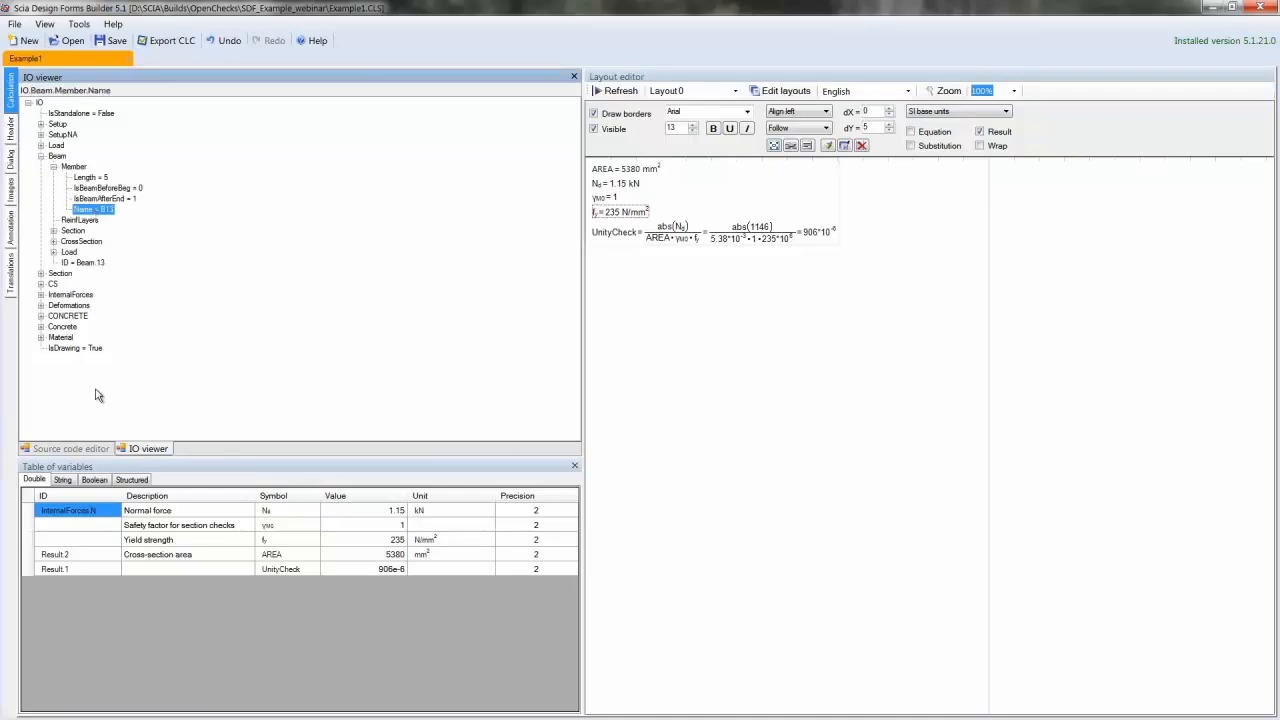
pyautogui.click(72, 450)
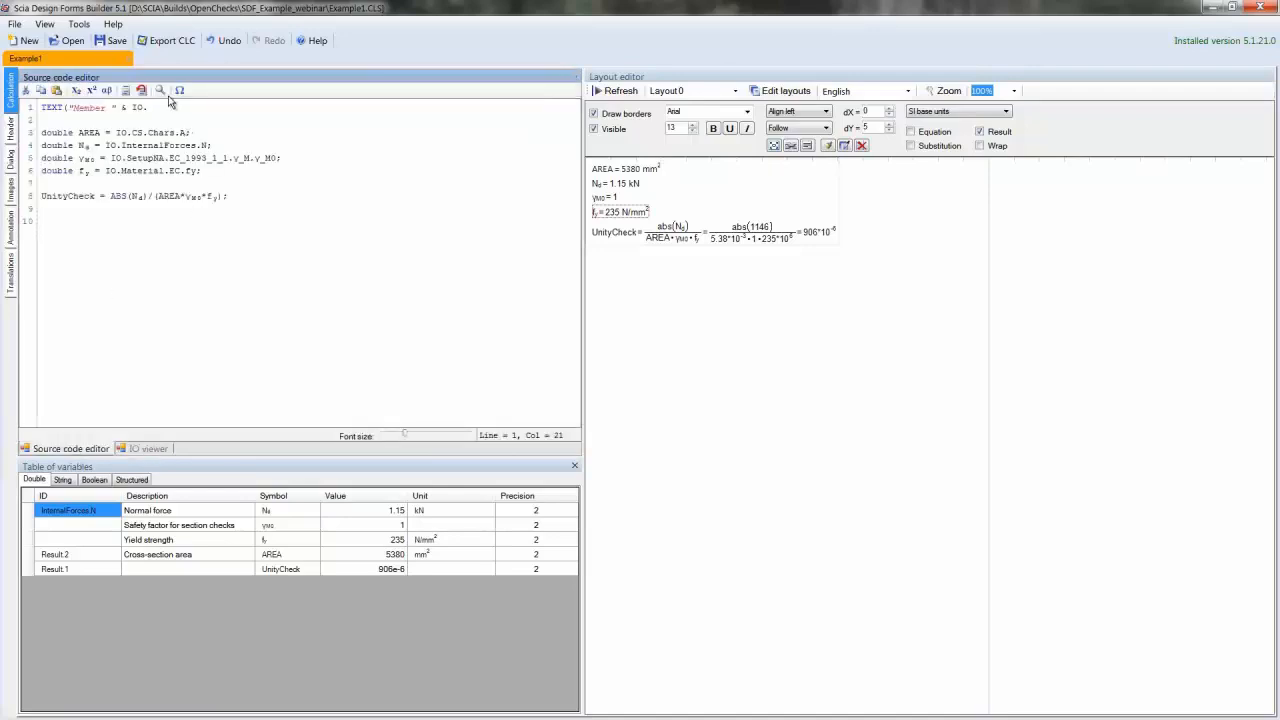
pyautogui.write('Beam.Member.Name')
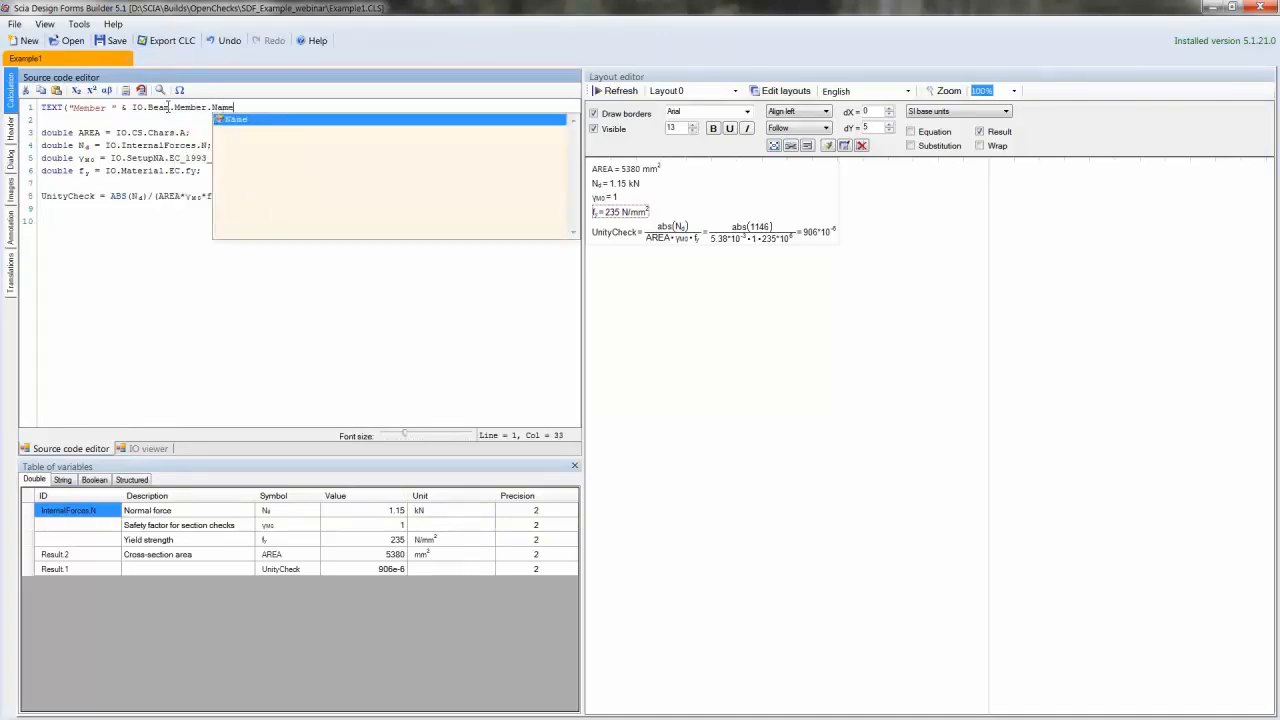
pyautogui.write(')')
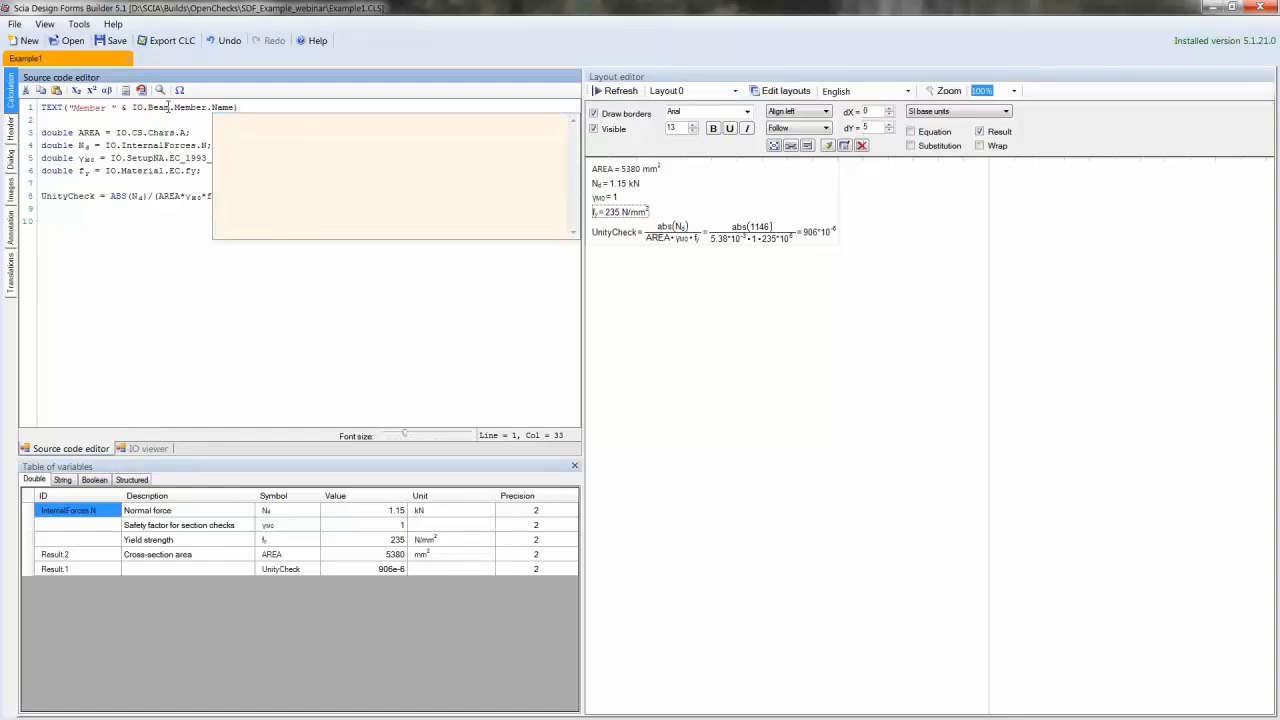
pyautogui.write(';')
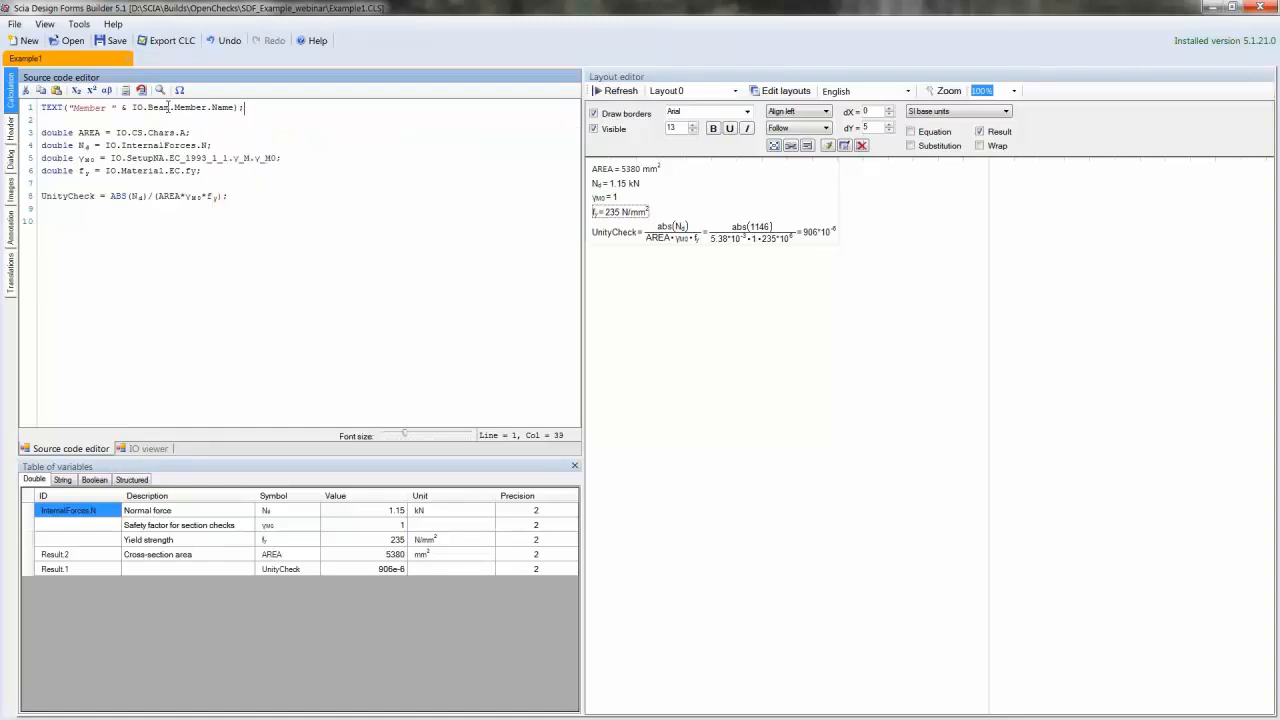
# Make the member name text bold in the refreshed layout and export the form as CLC
pyautogui.click(615, 90)
pyautogui.click(606, 166)
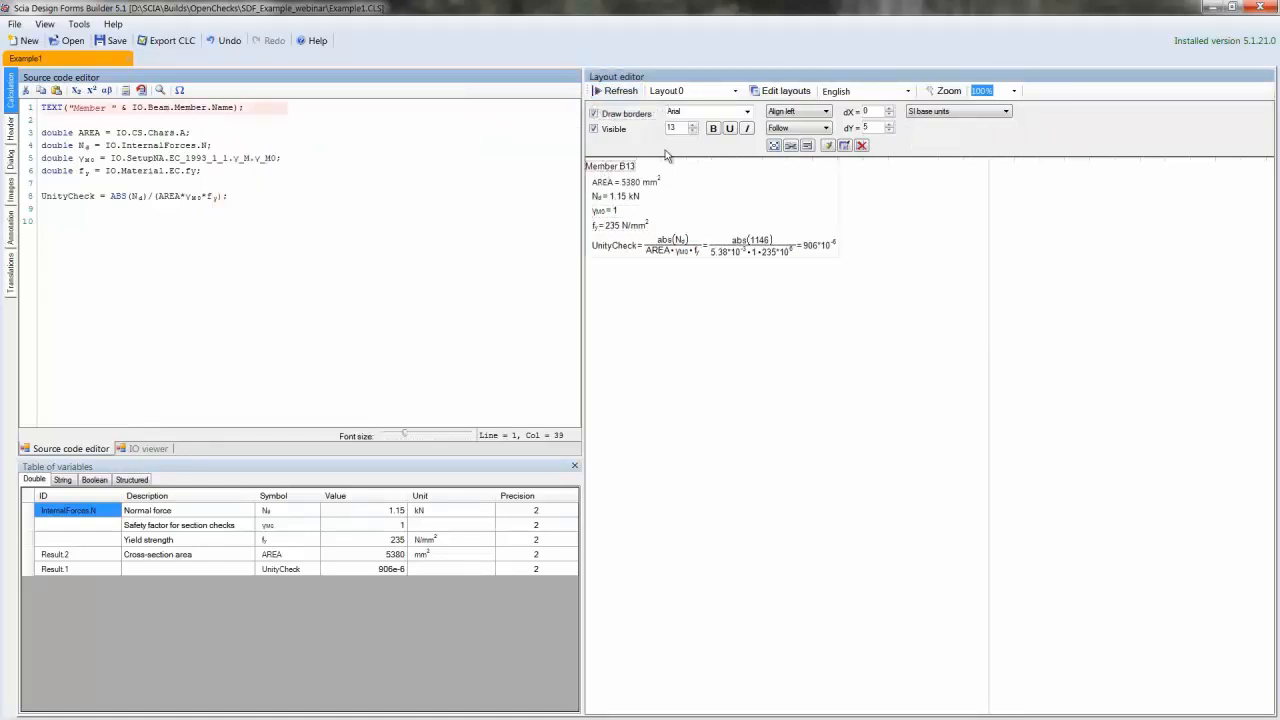
pyautogui.click(714, 129)
pyautogui.click(145, 42)
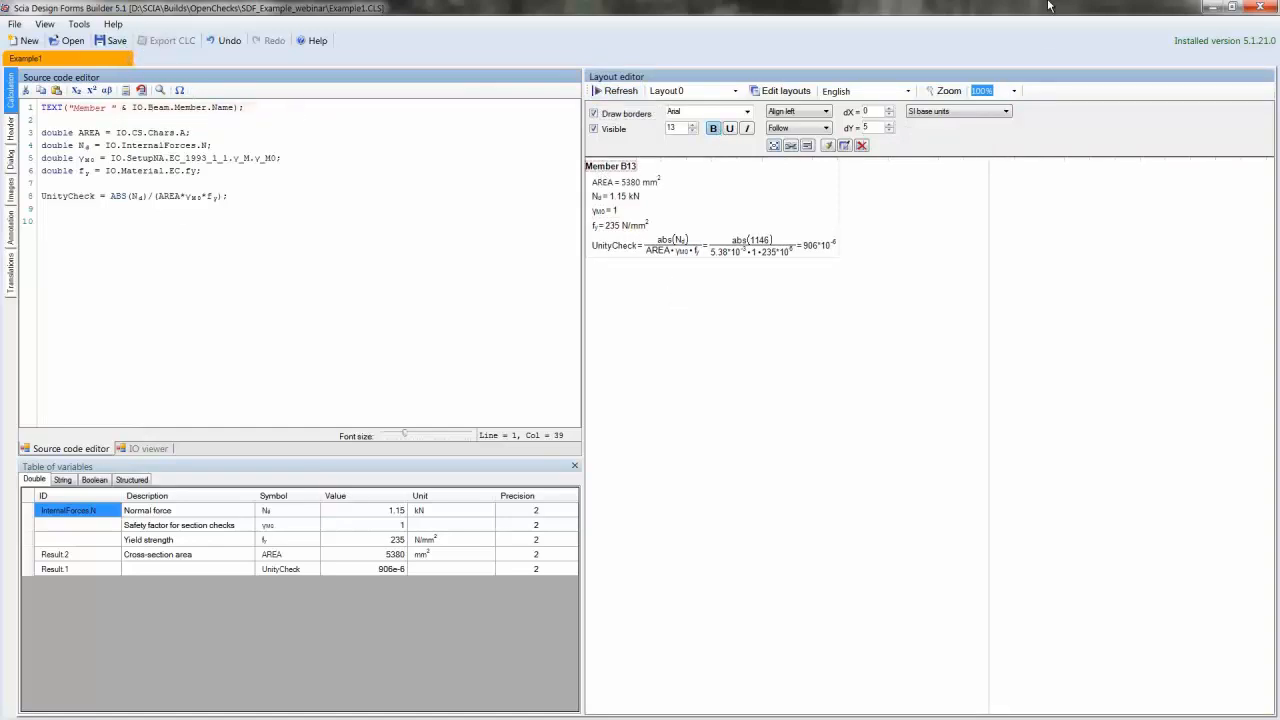
# Return to Scia Engineer, close the preview and update the Generic Section Check definition in the Check manager
pyautogui.click(1195, 7)
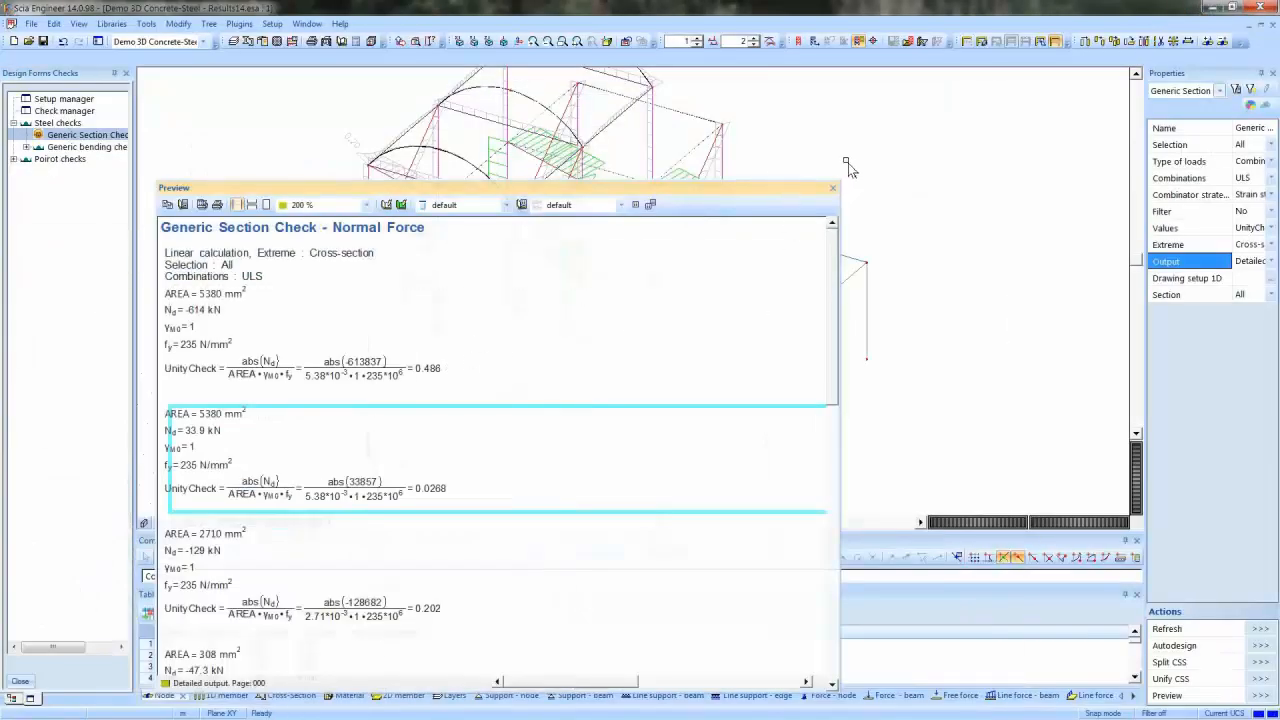
pyautogui.click(835, 189)
pyautogui.doubleClick(62, 111)
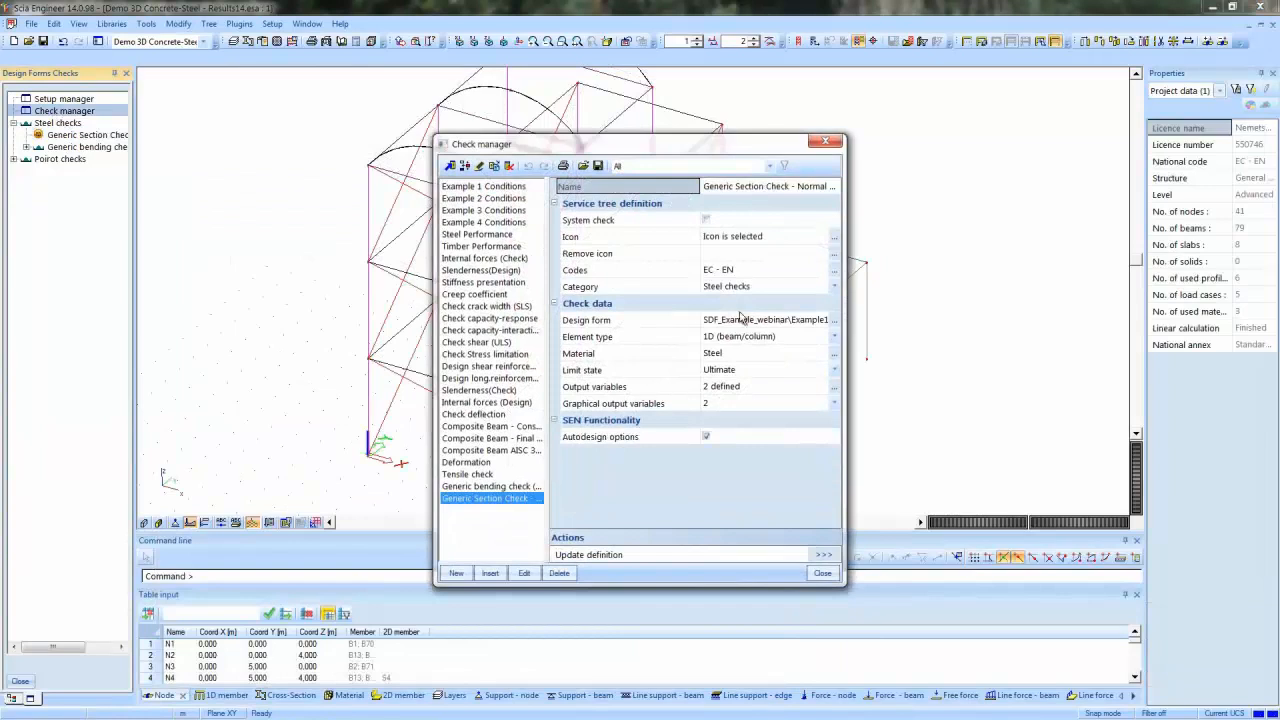
pyautogui.click(824, 554)
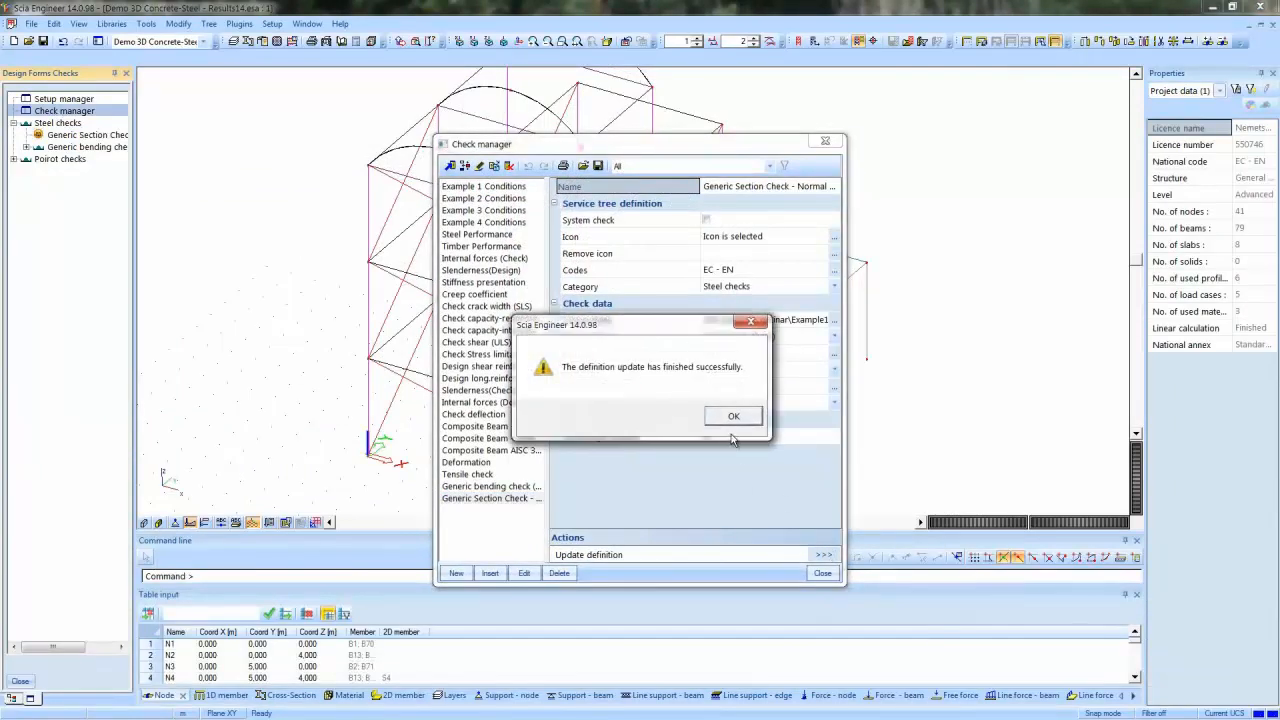
pyautogui.click(732, 415)
pyautogui.click(822, 573)
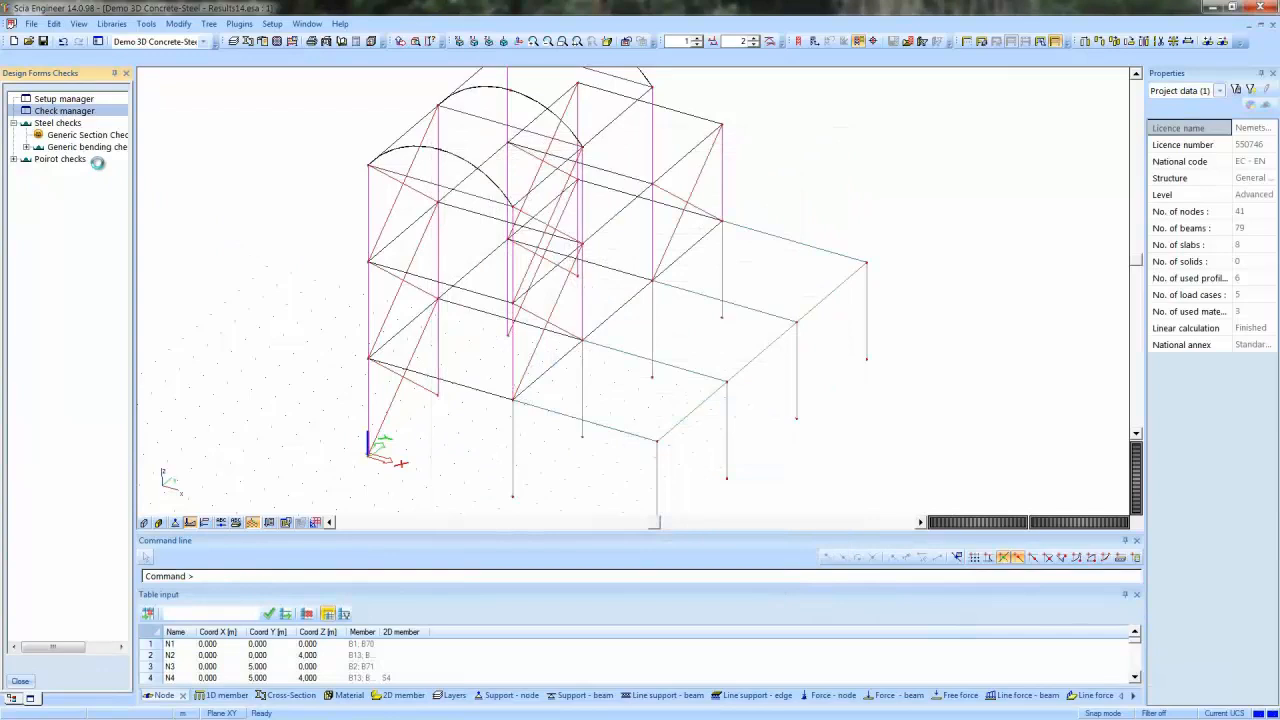
# Reopen the Generic Section Check under Steel checks and set its type of loads to Combinations with ULS
pyautogui.click(100, 135)
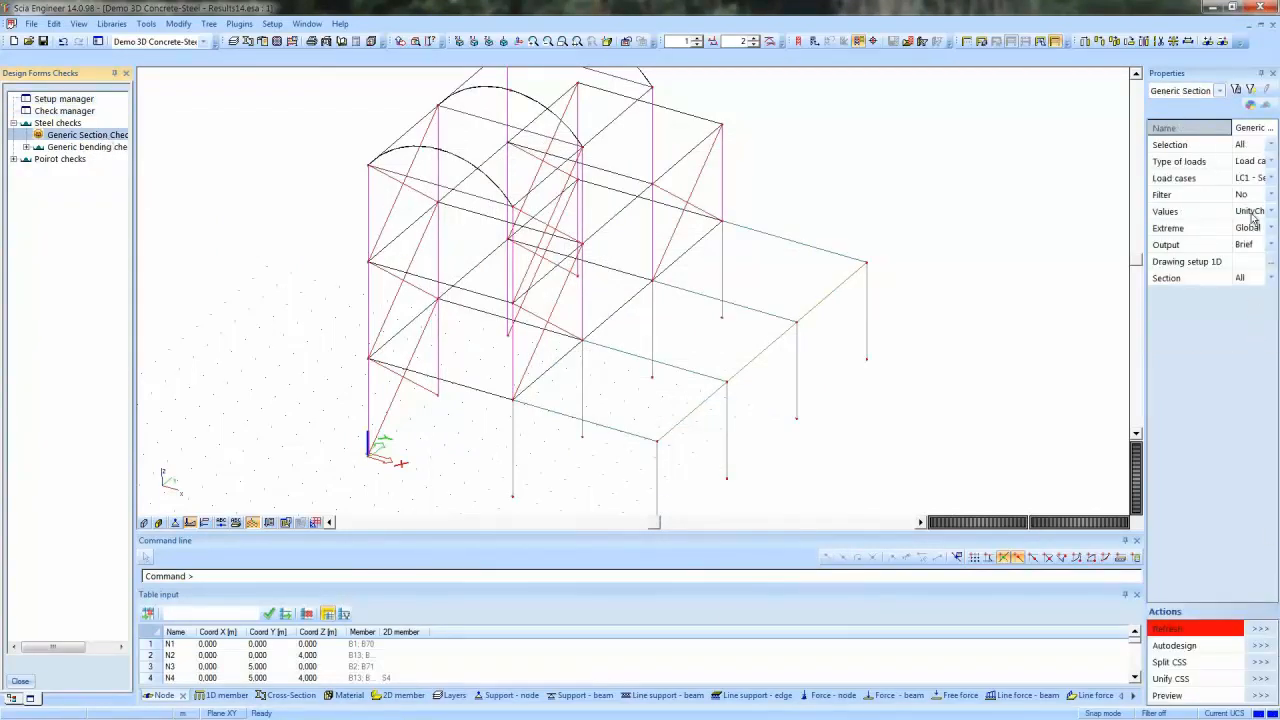
pyautogui.click(1253, 144)
pyautogui.click(1253, 145)
pyautogui.click(1253, 161)
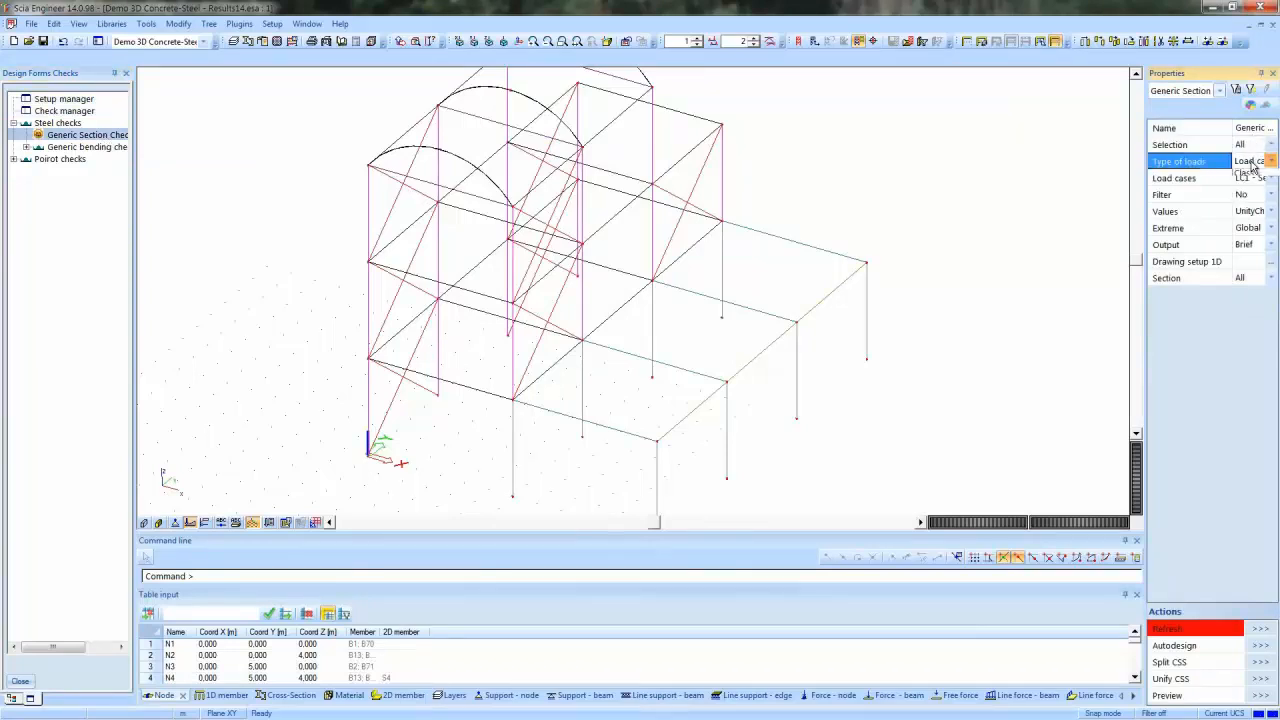
pyautogui.click(1251, 176)
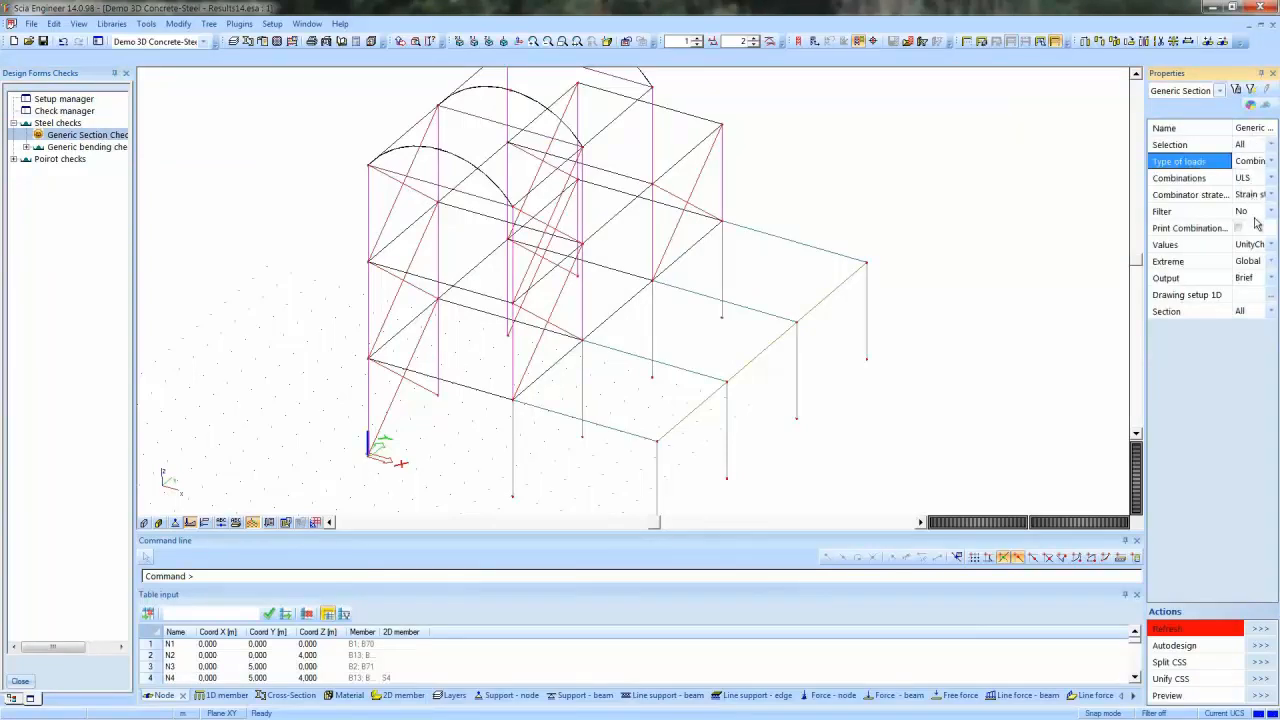
# Set the Generic Section Check's extreme to Cross-section and its output to Detailed, and refresh the results
pyautogui.click(1254, 261)
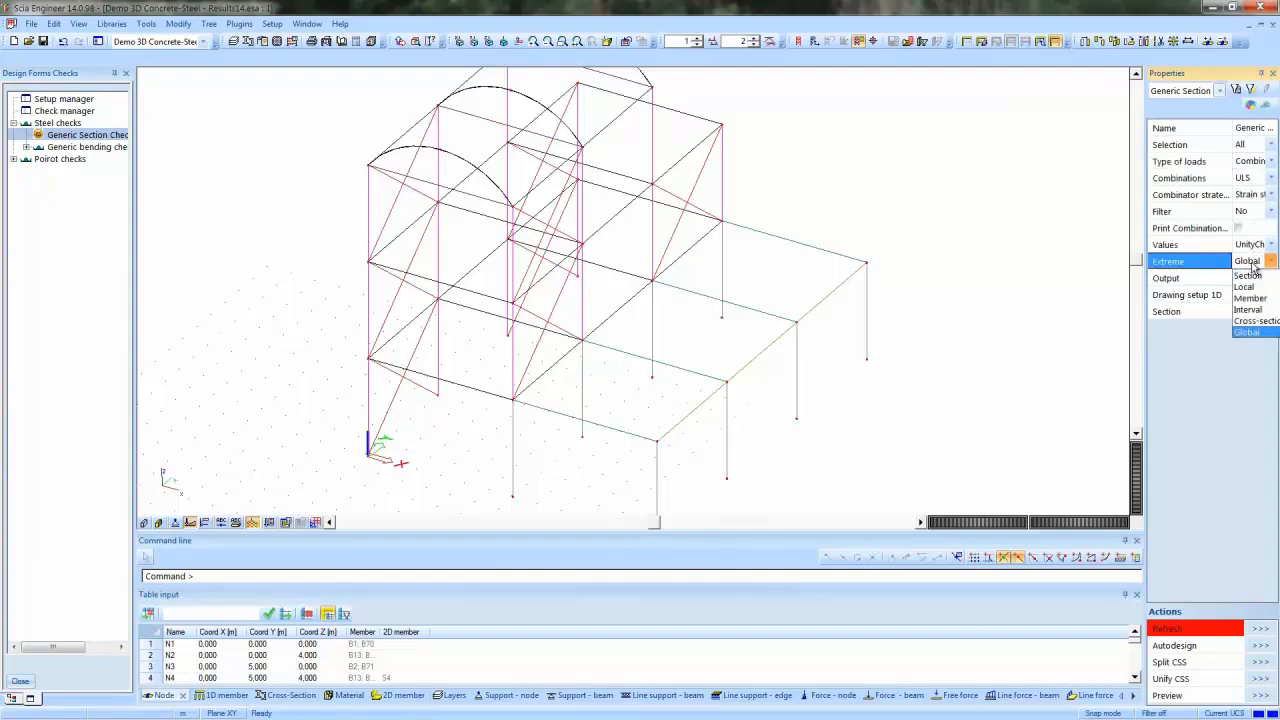
pyautogui.click(1249, 322)
pyautogui.click(1254, 261)
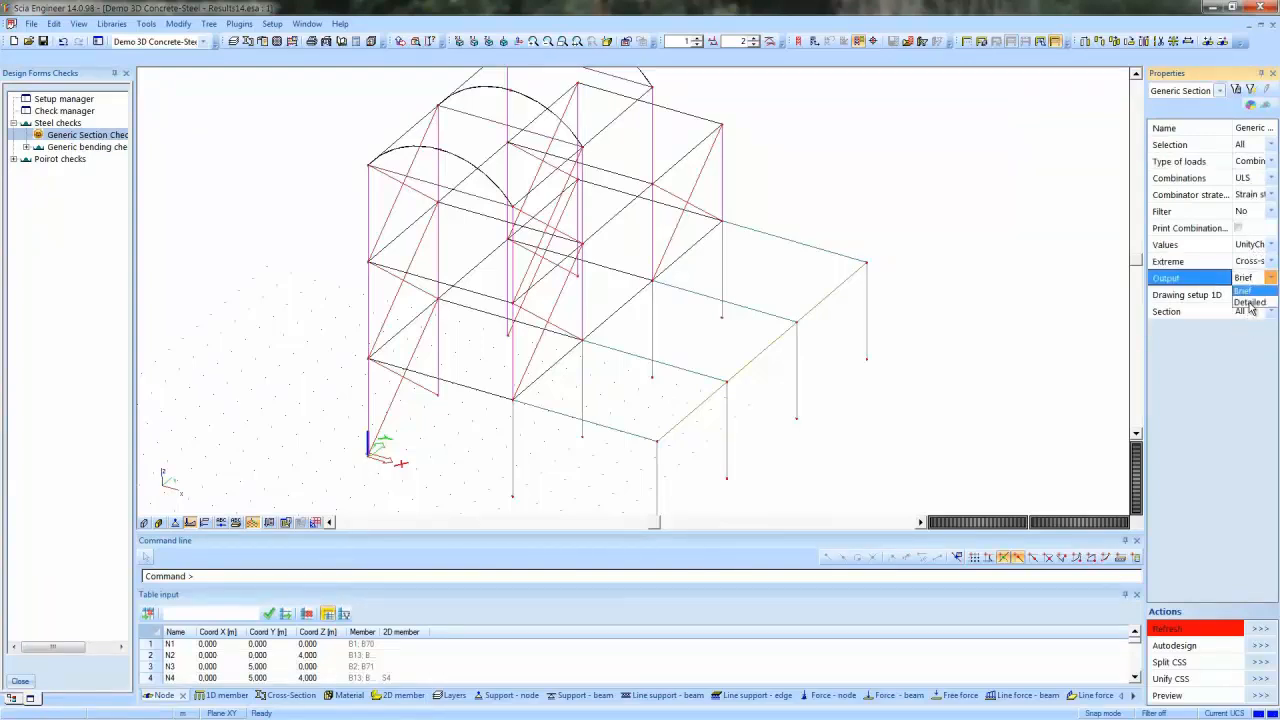
pyautogui.click(1250, 301)
pyautogui.click(1259, 628)
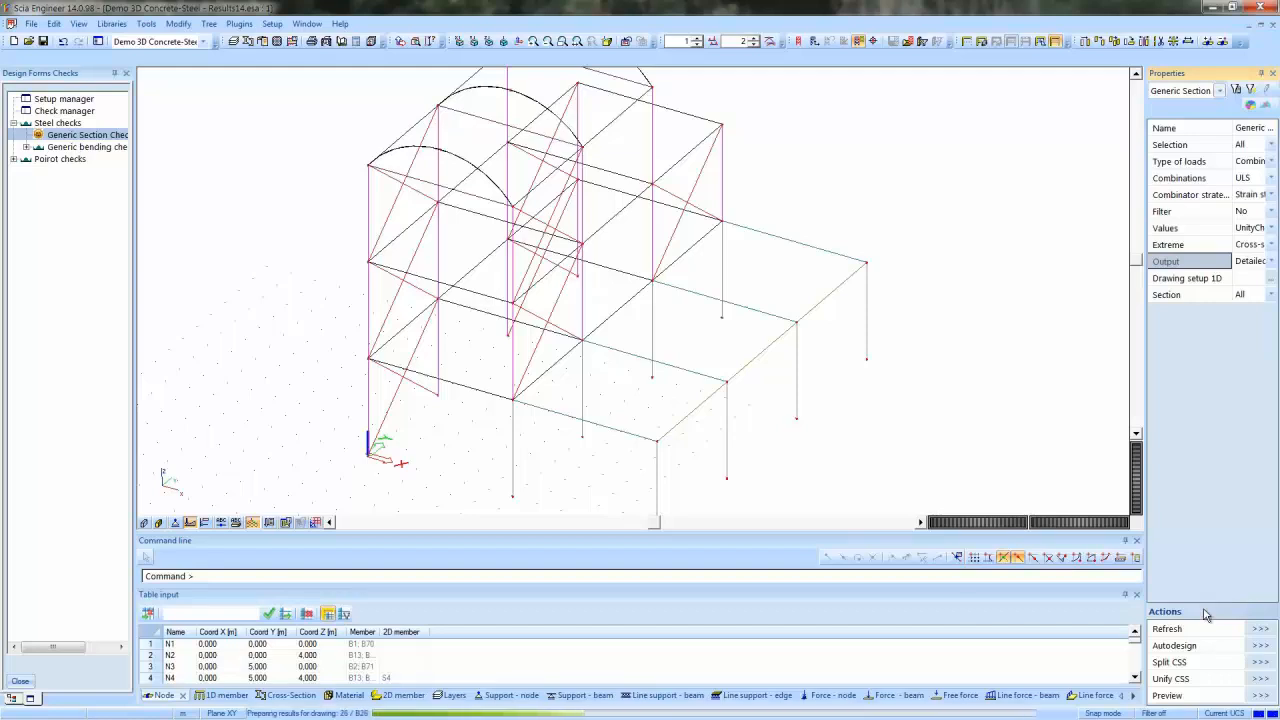
# Preview the detailed check output, review the member names and unity check formulas for each member, and close the preview
pyautogui.click(1259, 696)
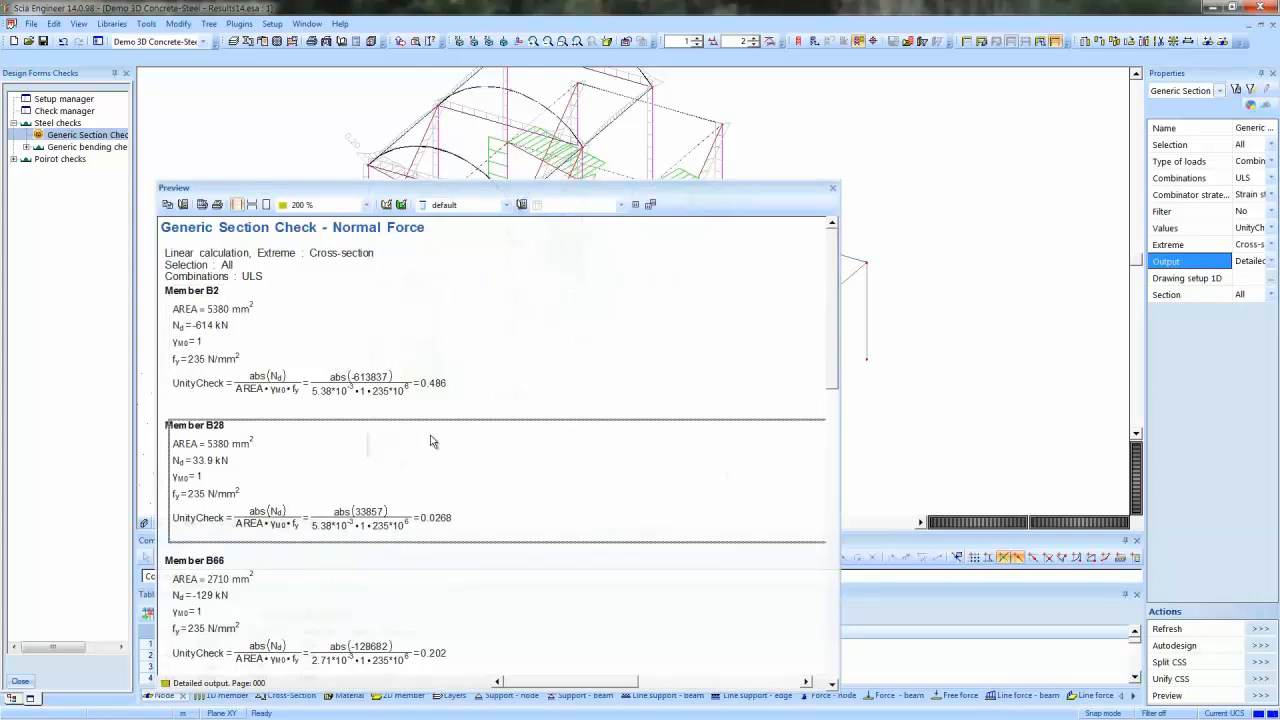
pyautogui.scroll(-5, 427, 443)
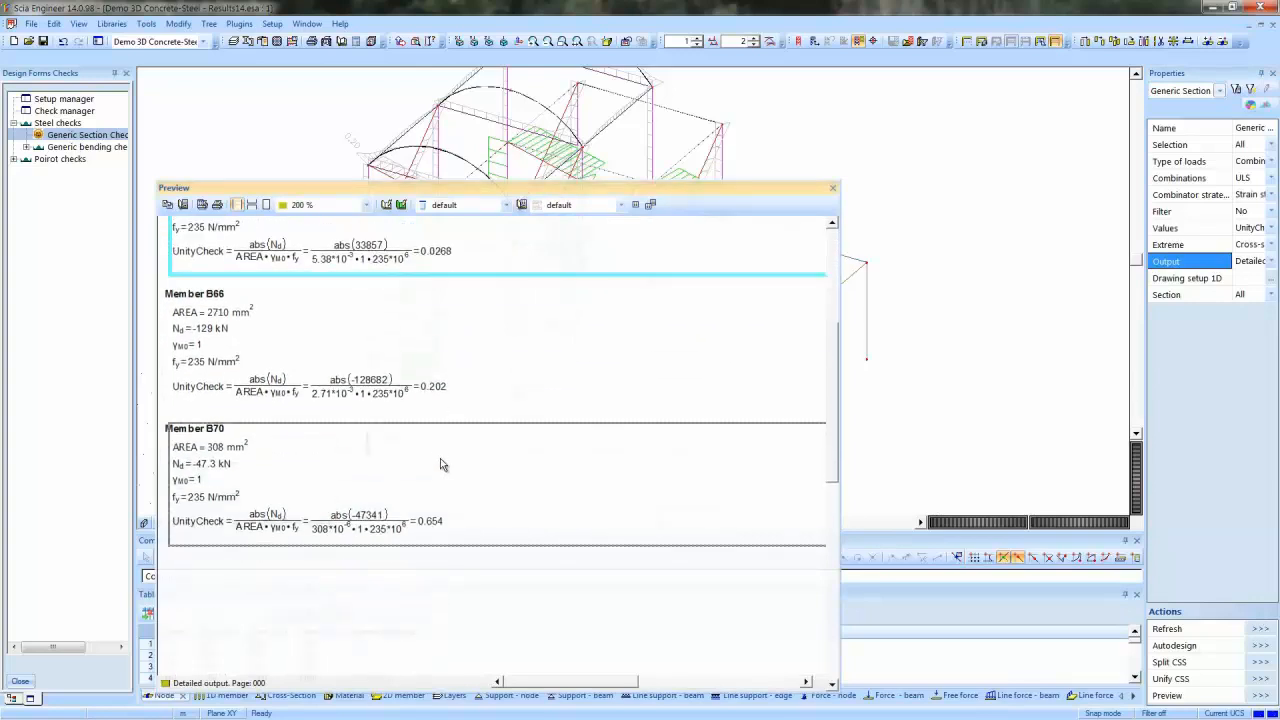
pyautogui.scroll(5, 441, 462)
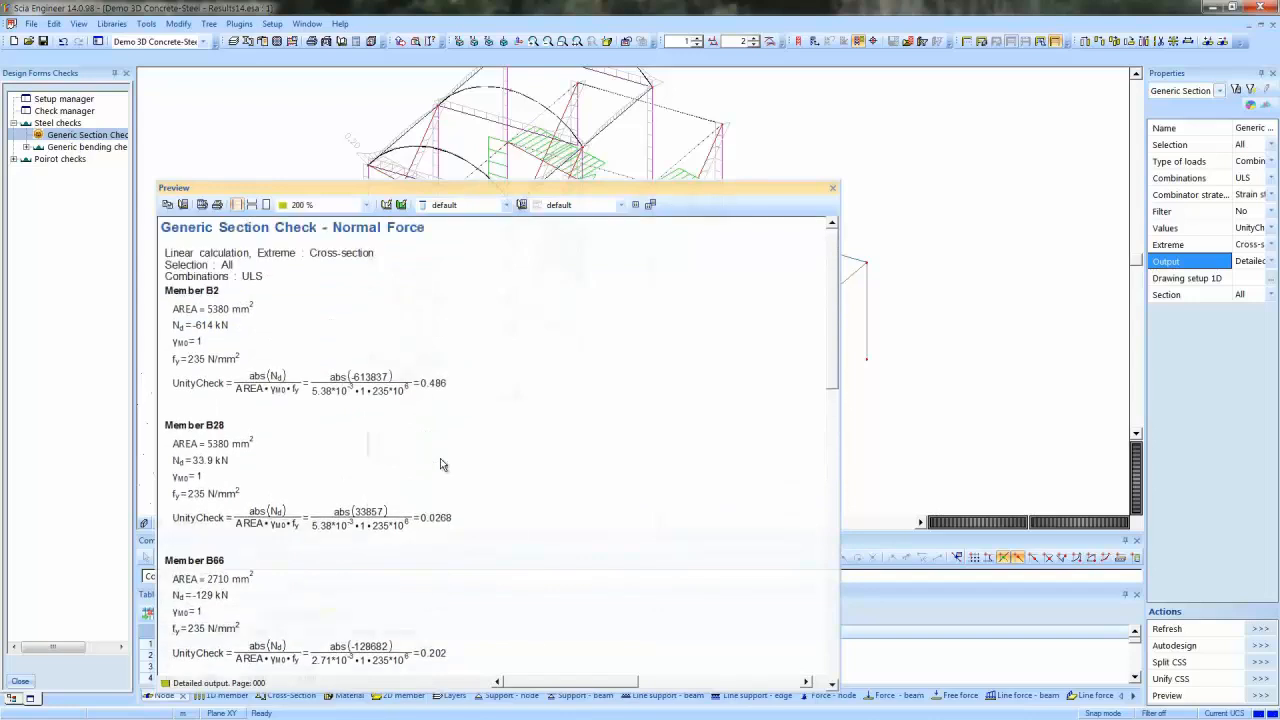
pyautogui.click(832, 188)
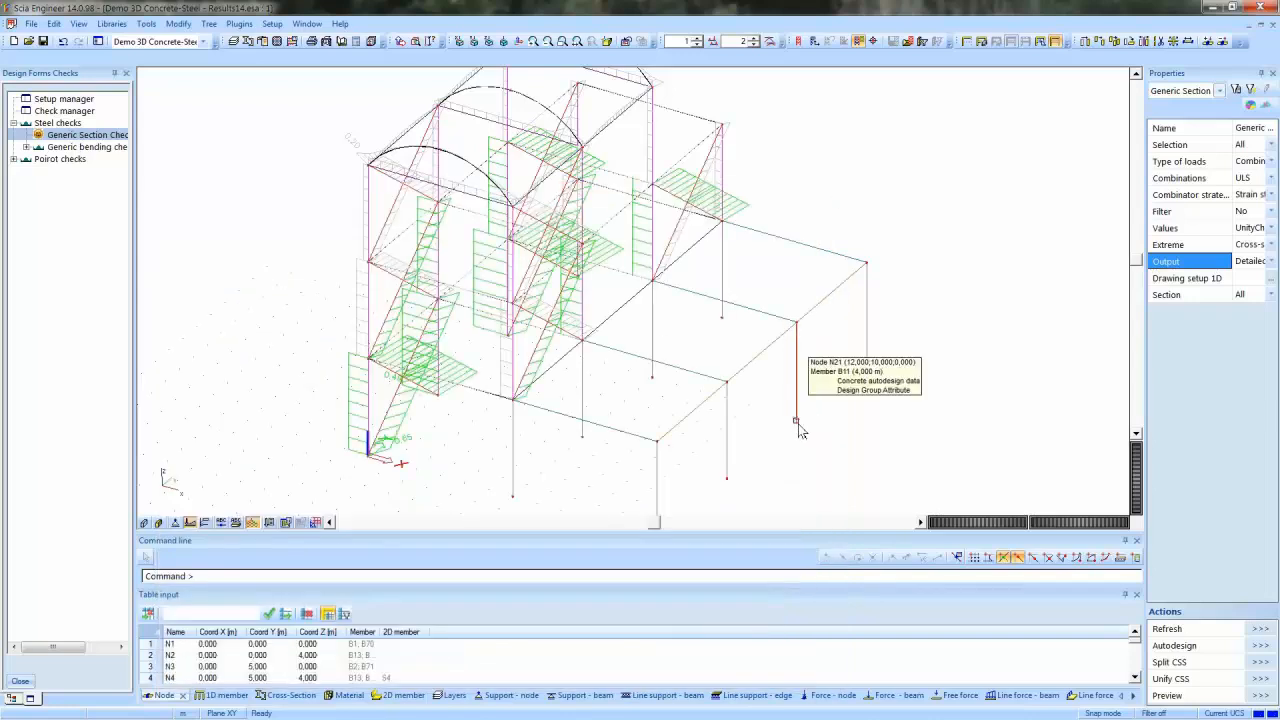
# Set the displayed values of the check to AREA and refresh the results on the structure
pyautogui.click(1257, 228)
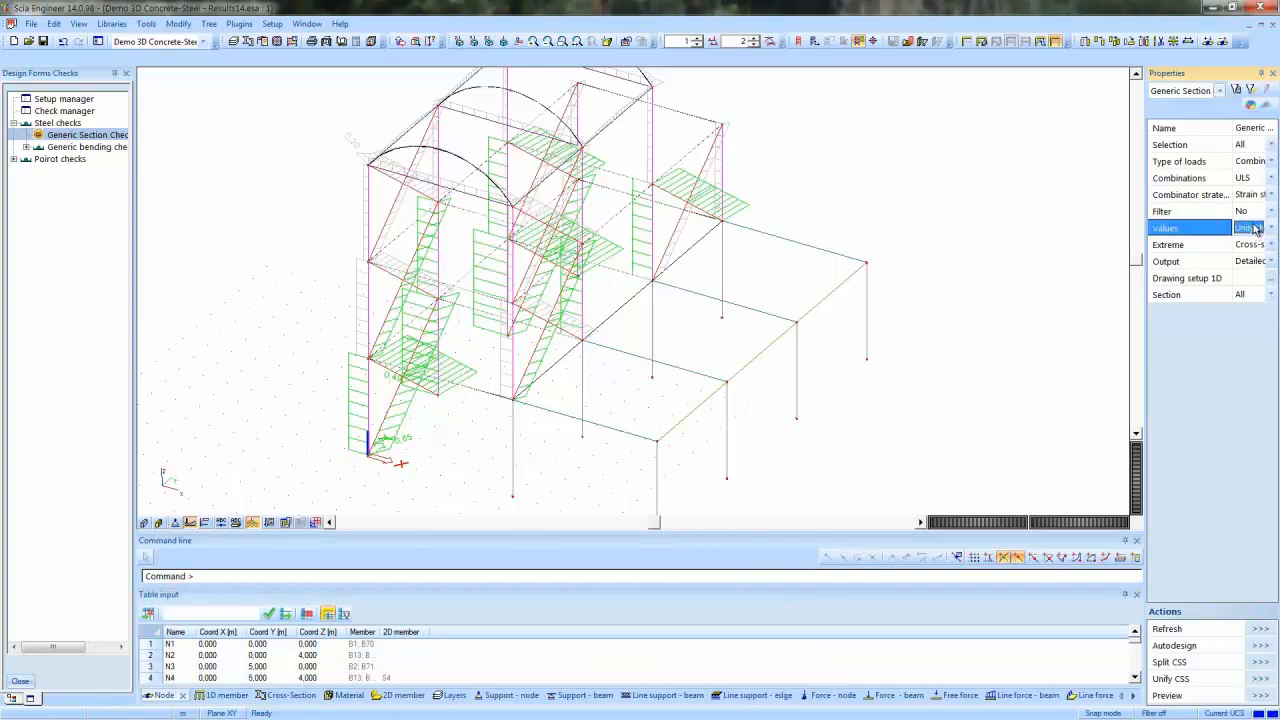
pyautogui.click(1255, 257)
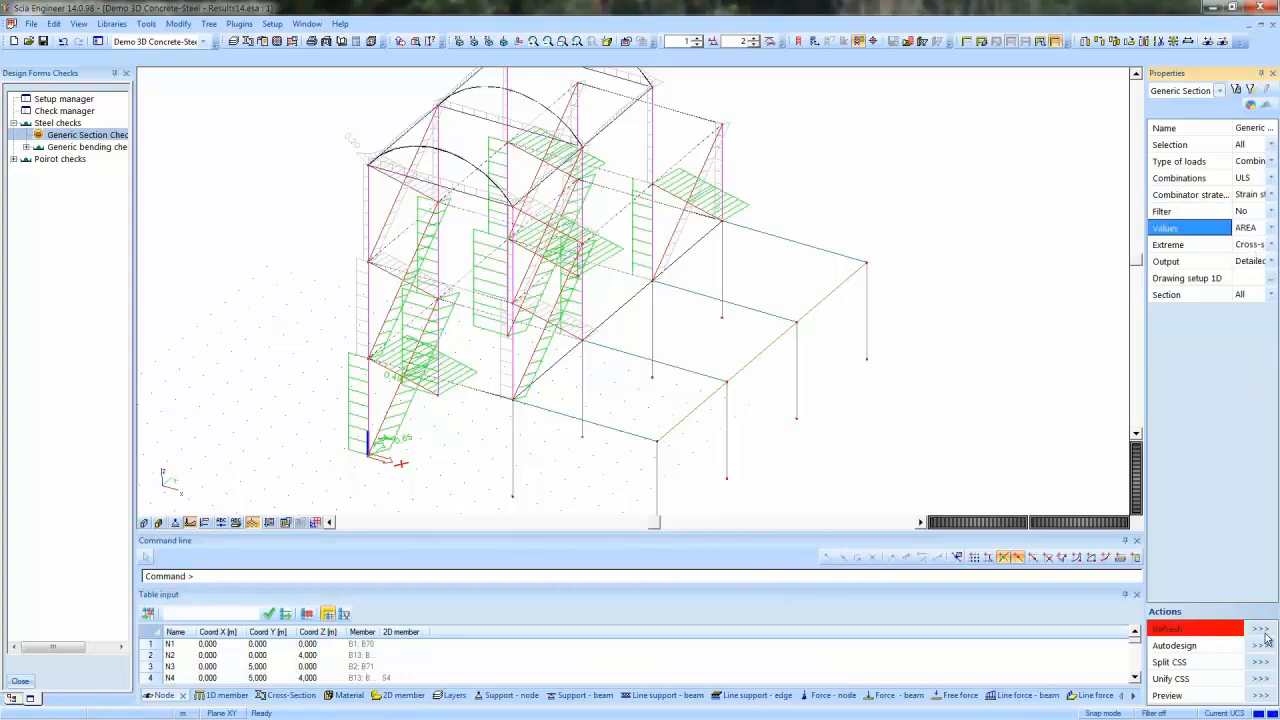
pyautogui.click(1260, 628)
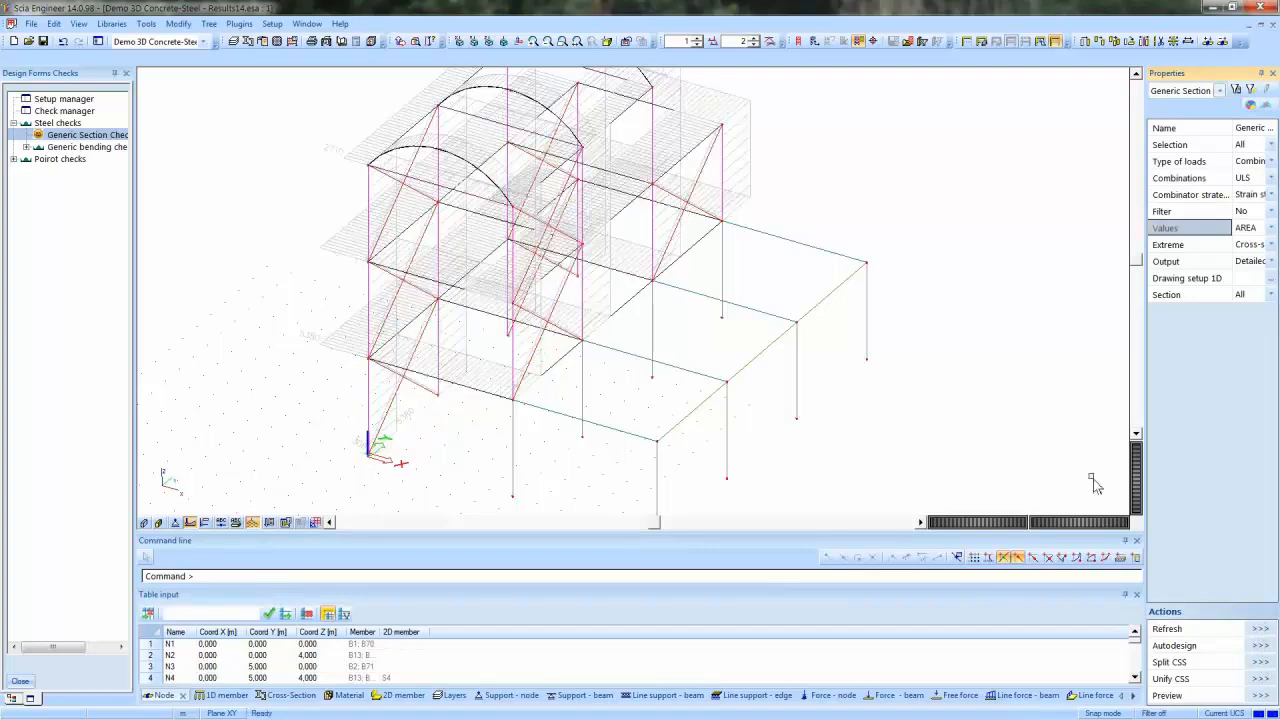
# Turn on beam labels in the view parameters, showing the cross-section name instead of the member name
pyautogui.moveTo(646, 363); pyautogui.dragTo(811, 354, button='middle')
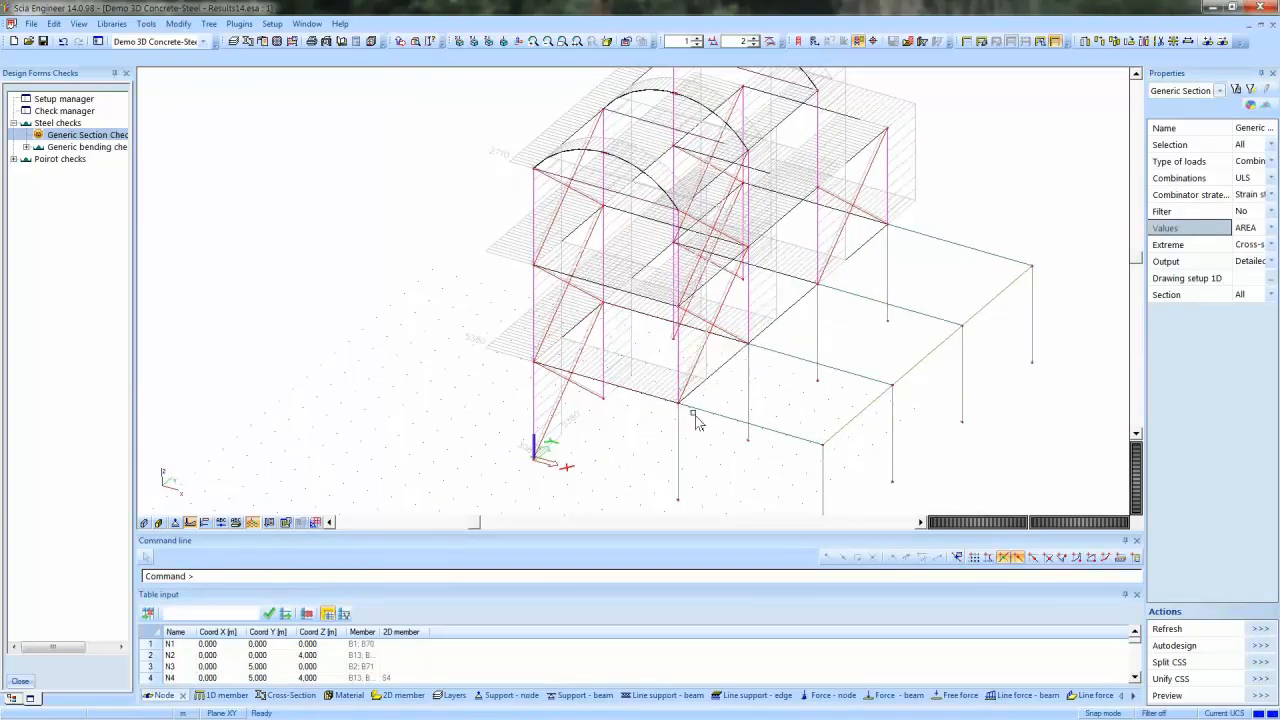
pyautogui.keyDown('ctrl'); pyautogui.moveTo(674, 449); pyautogui.dragTo(737, 328, button='right'); pyautogui.keyUp('ctrl')
pyautogui.moveTo(737, 328); pyautogui.dragTo(643, 380, button='middle')
pyautogui.rightClick(236, 176)
pyautogui.click(280, 220)
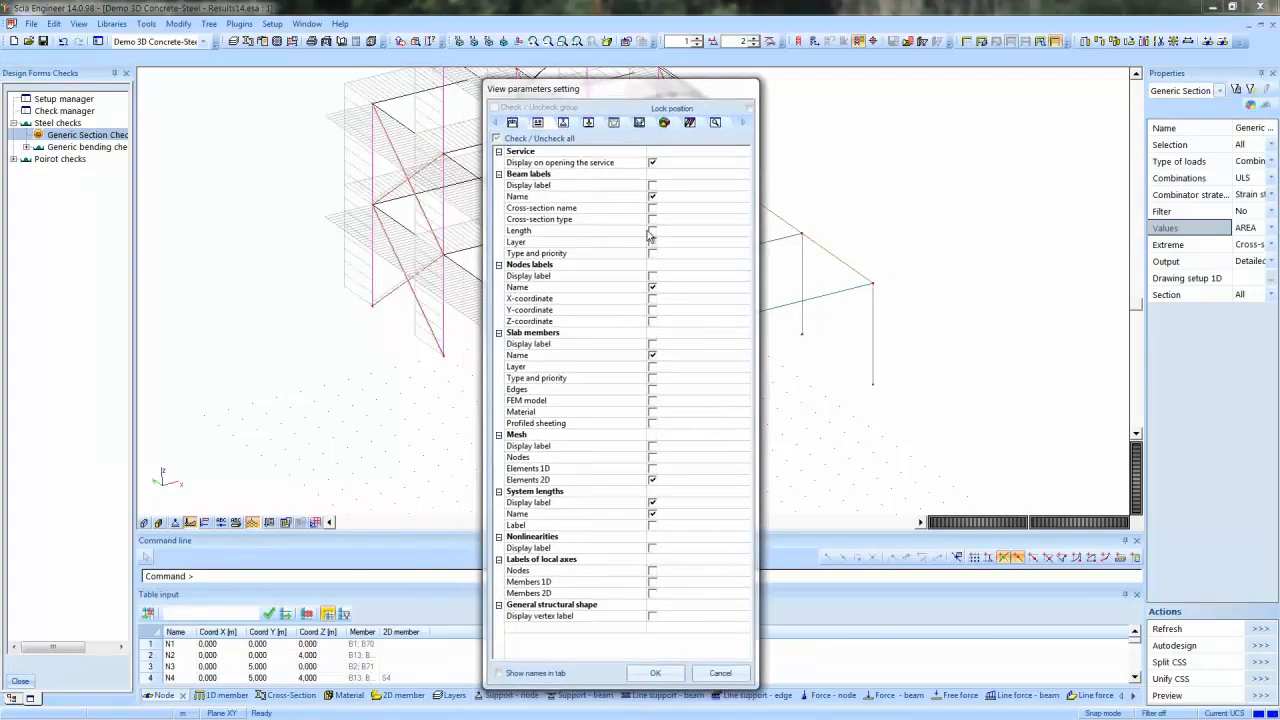
pyautogui.click(652, 185)
pyautogui.click(652, 196)
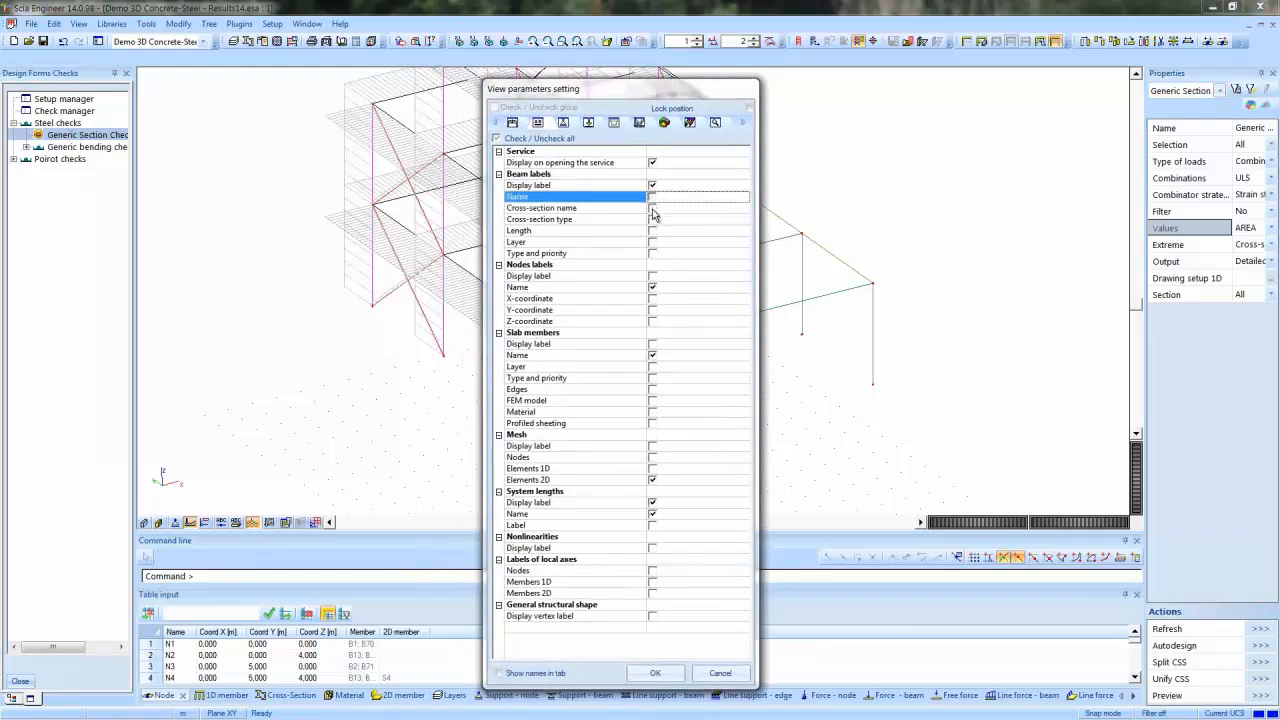
pyautogui.click(652, 207)
pyautogui.click(655, 673)
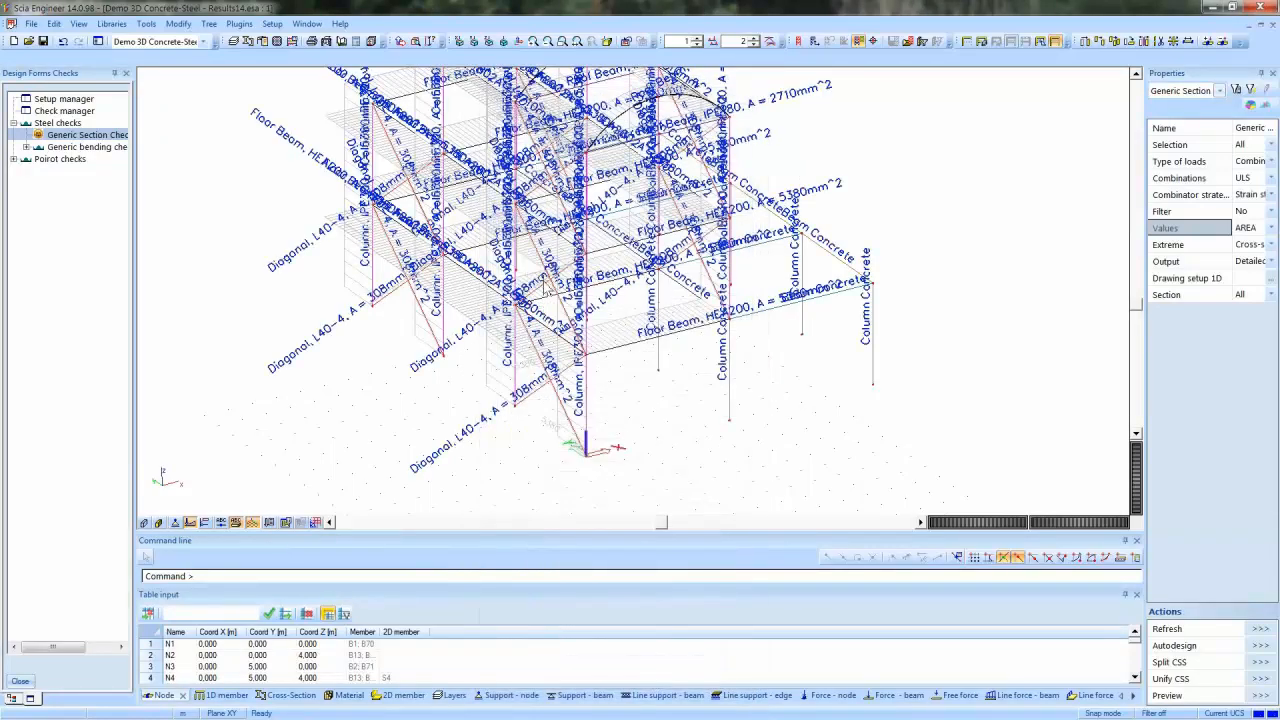
# Examine the area diagrams against the cross-section labels on the lower columns, floor beams and diagonals
pyautogui.scroll(2, 302, 305)
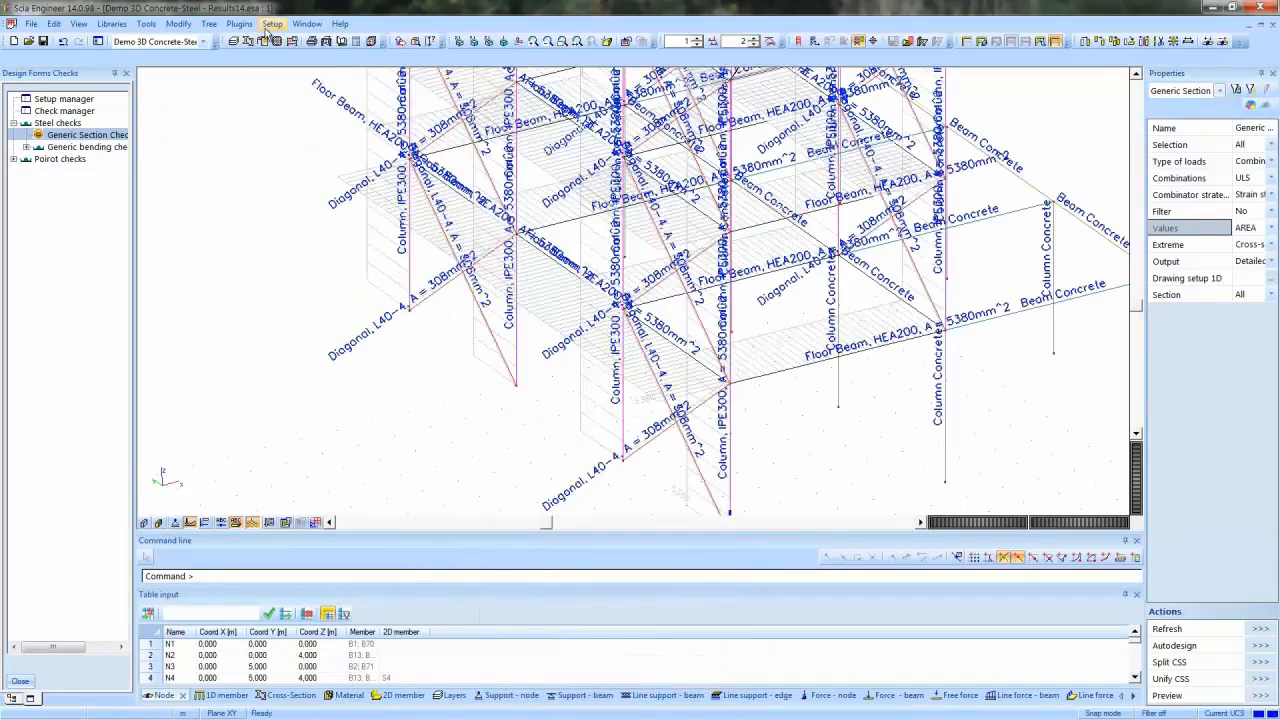
pyautogui.scroll(3, 728, 385)
pyautogui.scroll(-1, 670, 280)
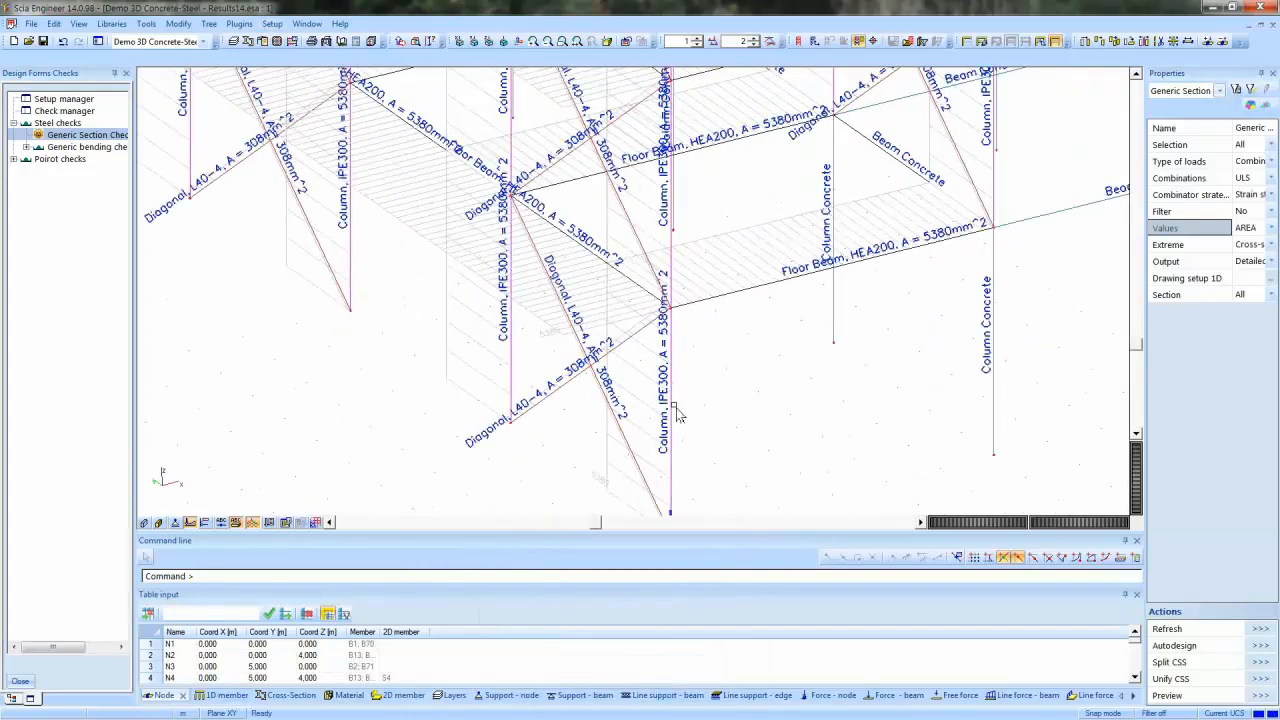
pyautogui.moveTo(677, 413); pyautogui.dragTo(666, 386, button='middle')
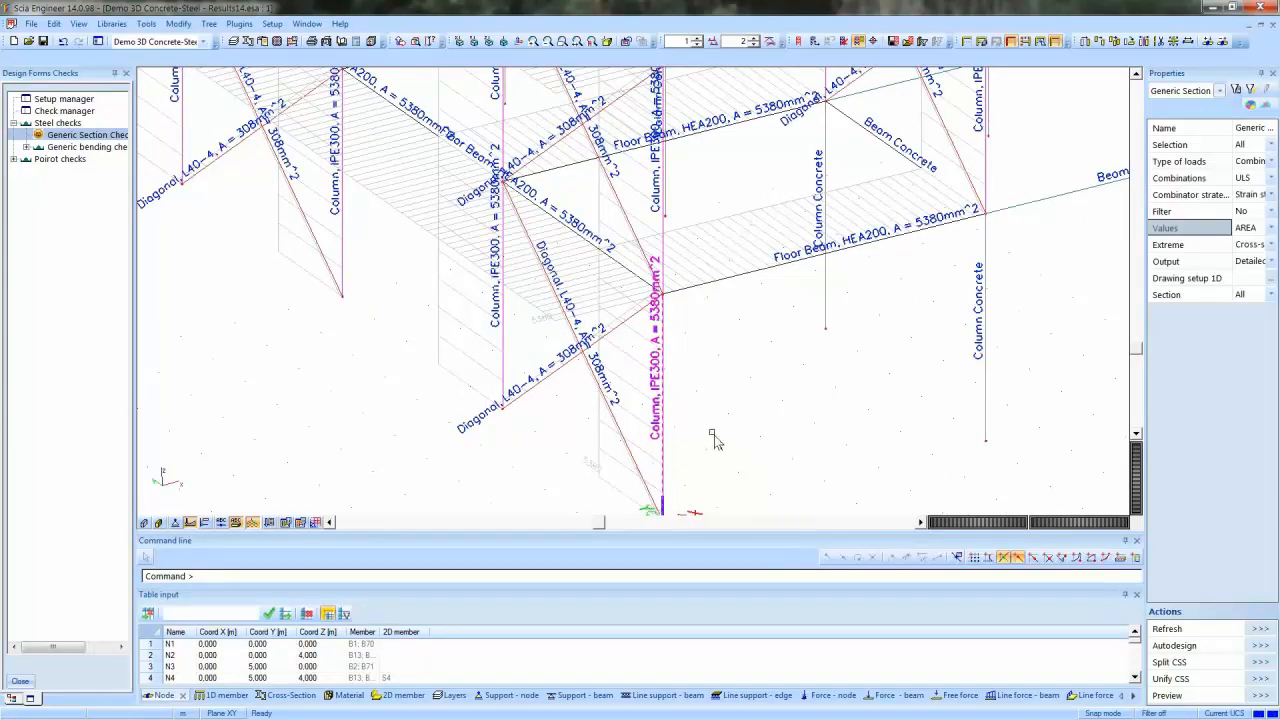
pyautogui.scroll(2, 740, 405)
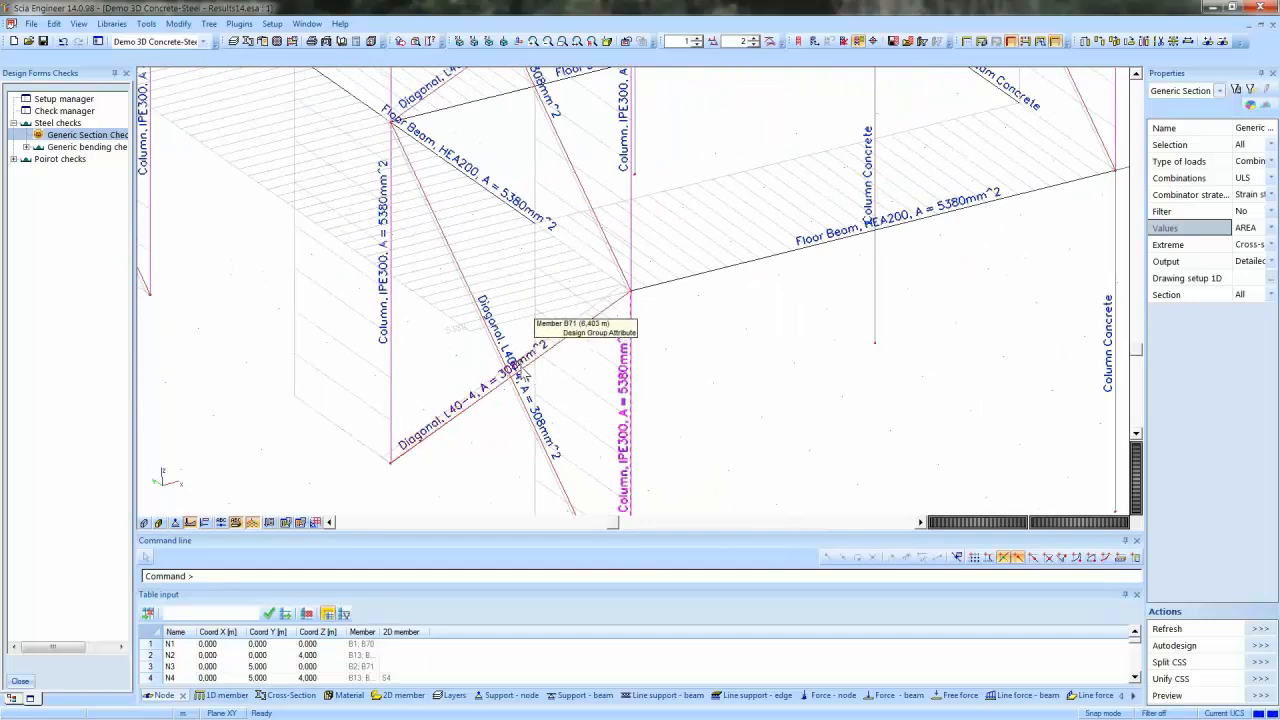
pyautogui.moveTo(515, 370); pyautogui.dragTo(591, 370, button='middle')
pyautogui.keyDown('ctrl'); pyautogui.moveTo(683, 408); pyautogui.dragTo(690, 409, button='right'); pyautogui.keyUp('ctrl')
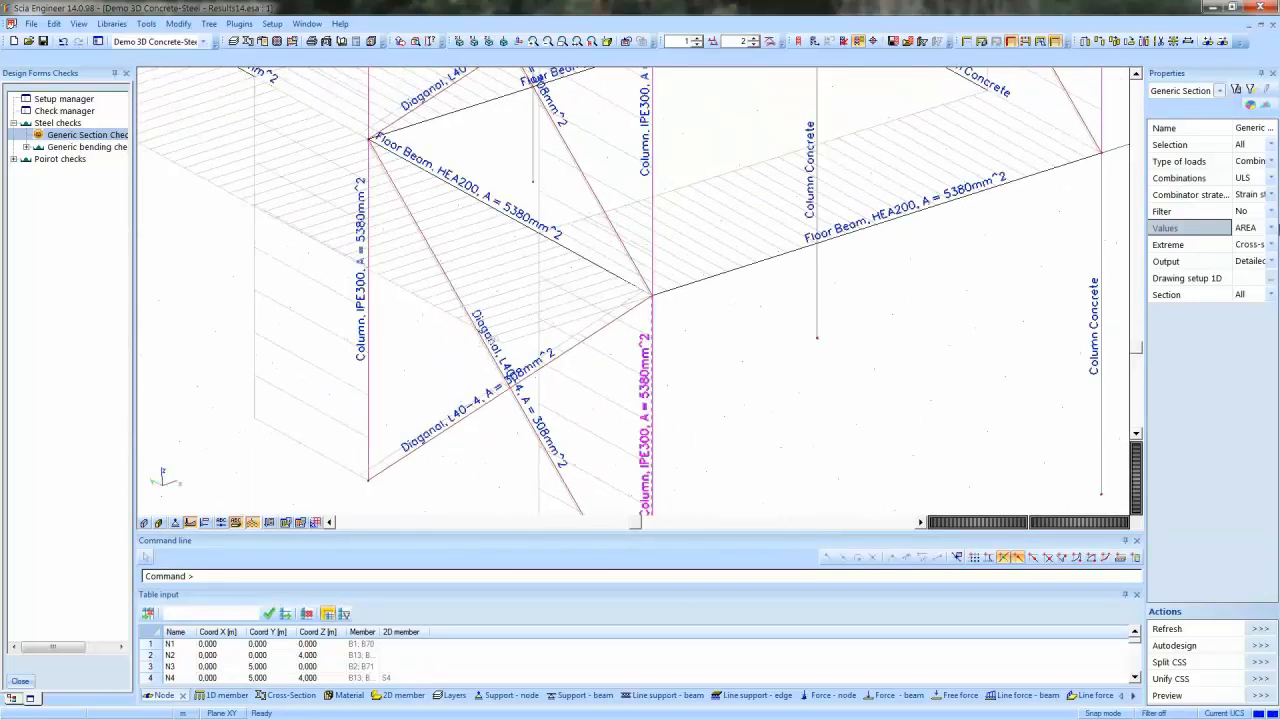
# Set the check's extreme to Member, refresh it, and inspect the area diagrams on the diagonals and roof beams
pyautogui.click(1271, 244)
pyautogui.click(1271, 244)
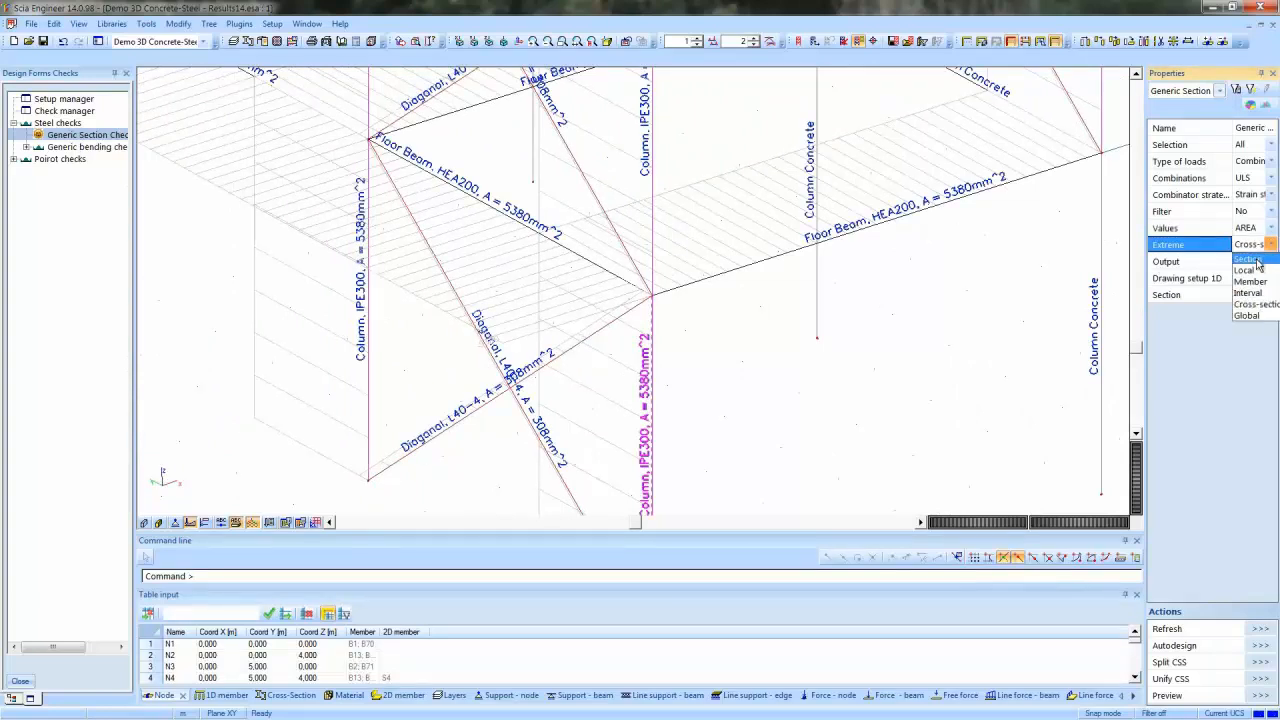
pyautogui.click(1250, 281)
pyautogui.click(1260, 625)
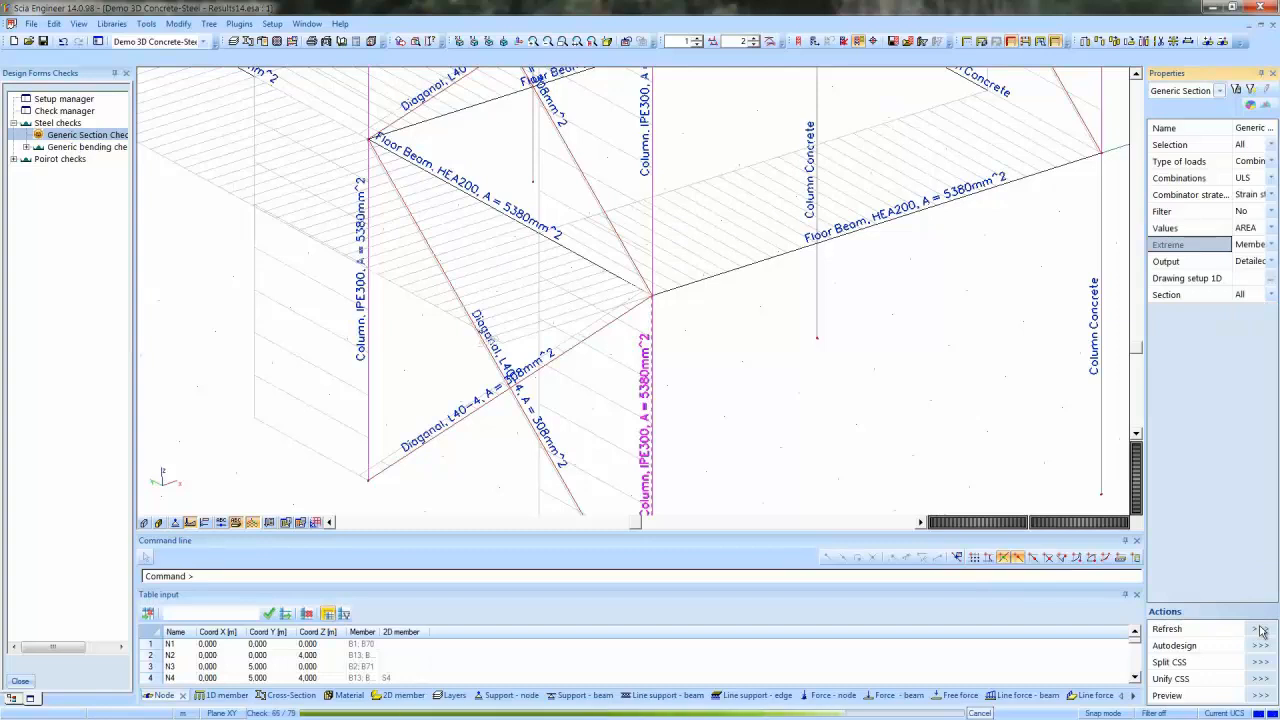
pyautogui.scroll(3, 648, 291)
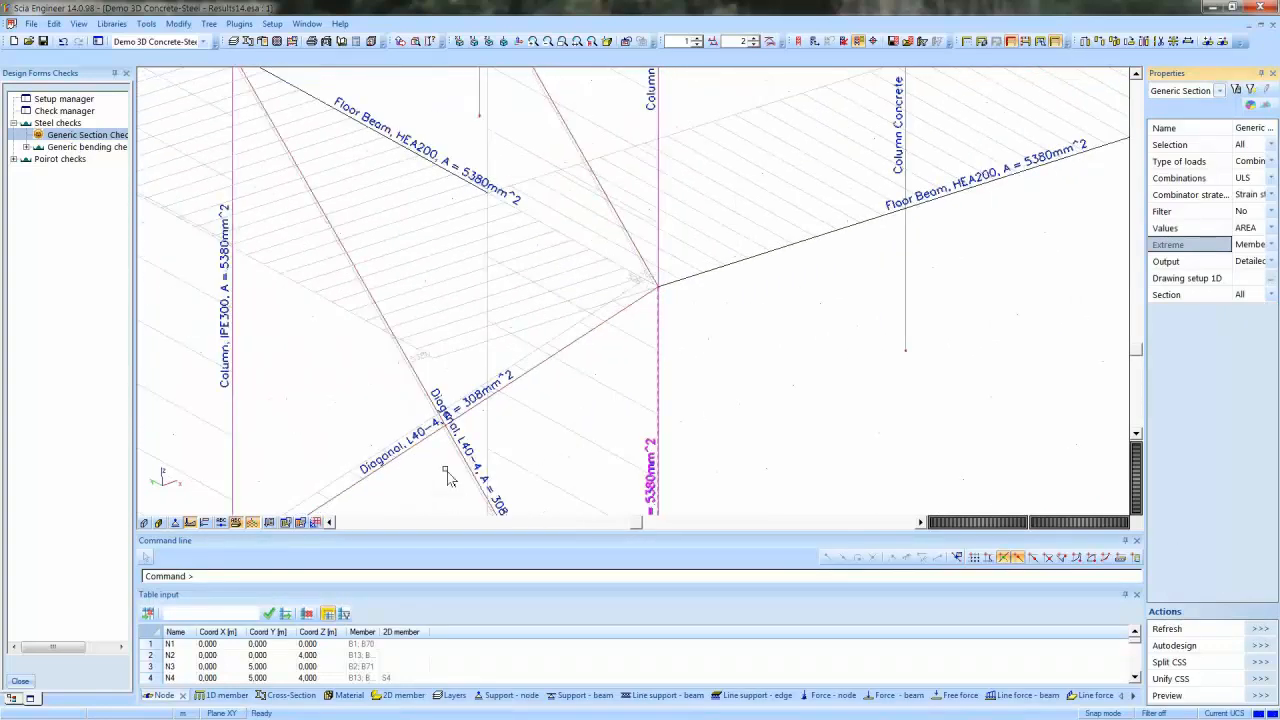
pyautogui.scroll(-3, 494, 407)
pyautogui.moveTo(794, 345); pyautogui.dragTo(757, 494, button='middle')
pyautogui.moveTo(738, 218); pyautogui.dragTo(763, 338, button='middle')
pyautogui.scroll(3, 651, 317)
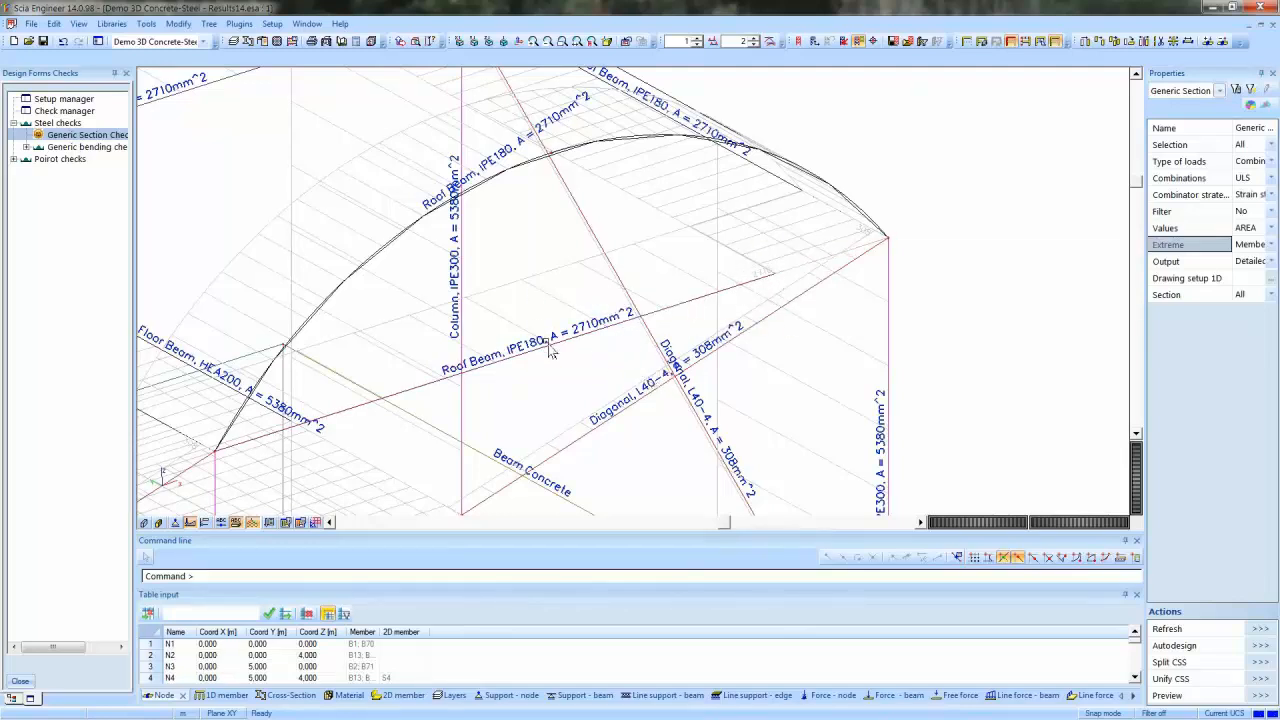
pyautogui.scroll(-5, 578, 360)
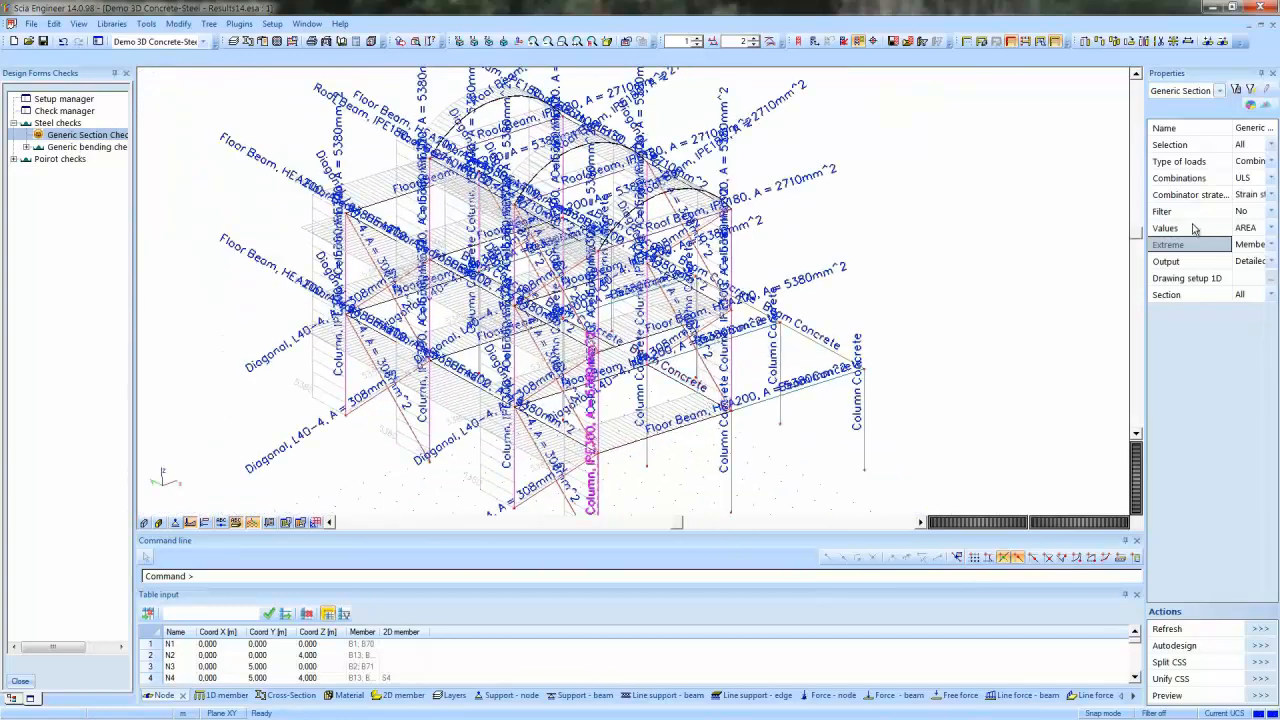
# Set the displayed values of the check to UnityCheck and refresh the results
pyautogui.click(1271, 228)
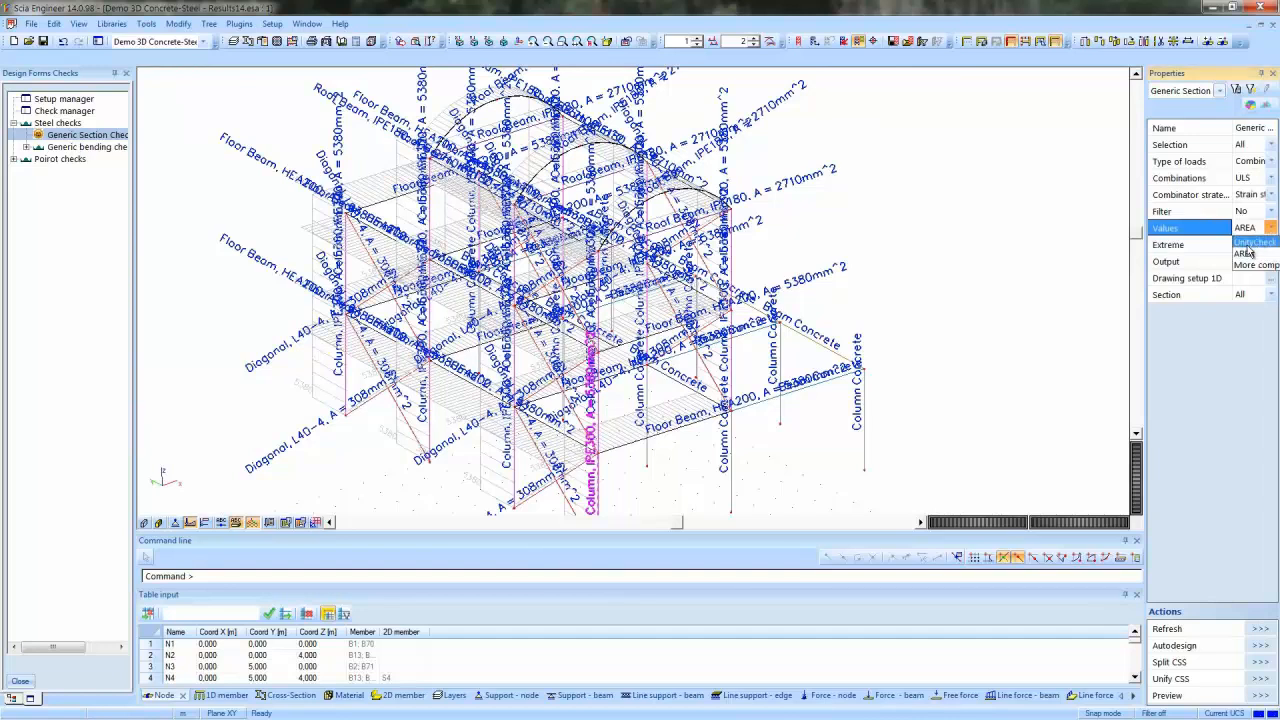
pyautogui.click(1250, 244)
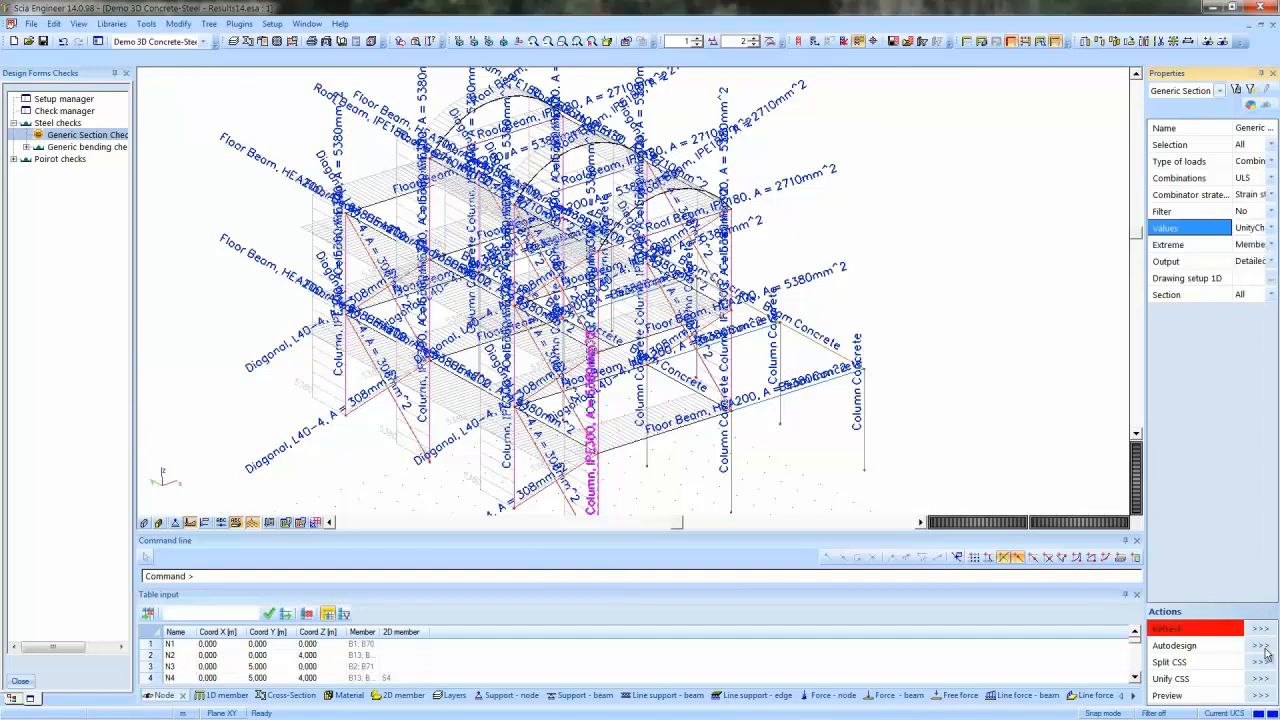
pyautogui.click(1262, 629)
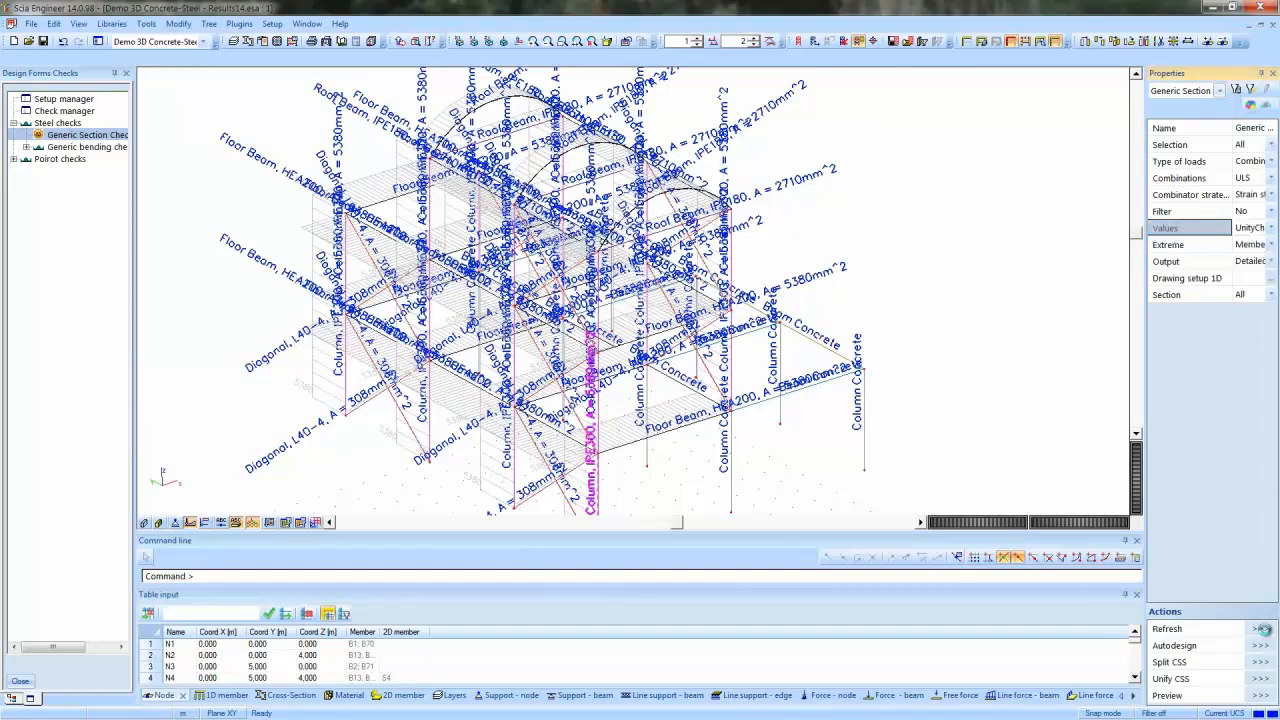
# Turn off the beam labels in the view parameters so only the unity check diagrams are shown
pyautogui.rightClick(243, 133)
pyautogui.click(292, 204)
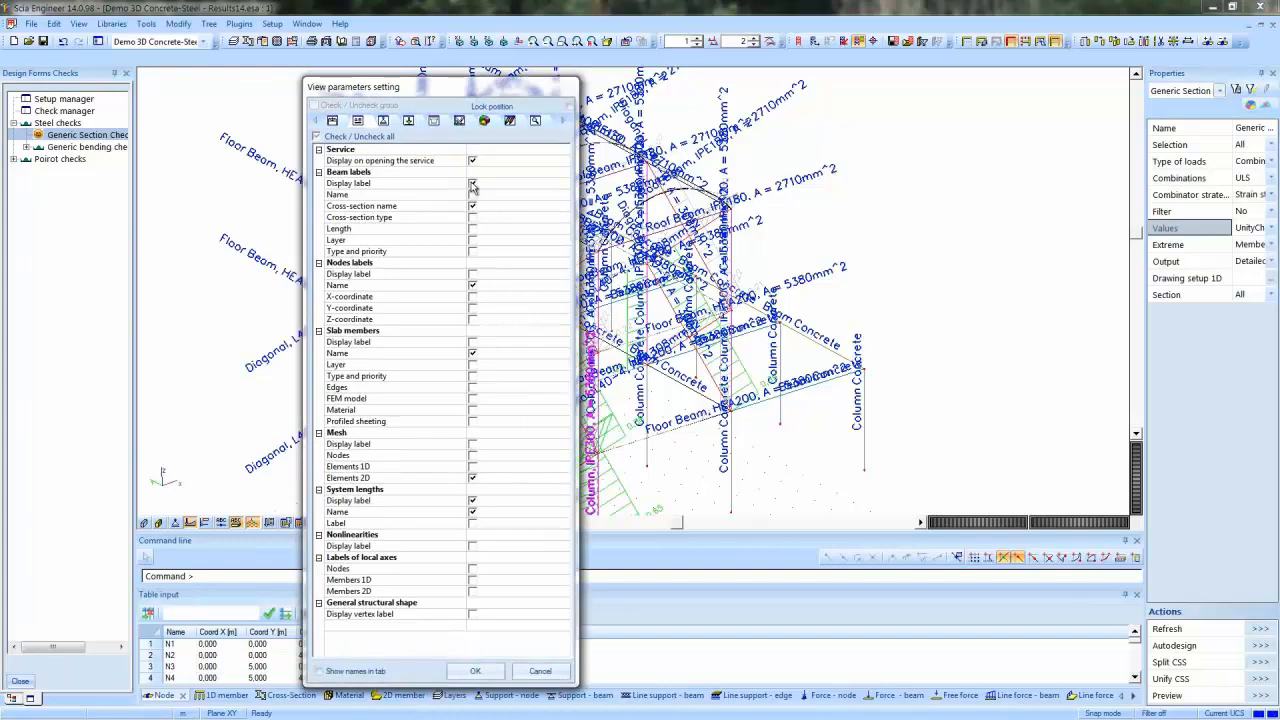
pyautogui.click(472, 183)
pyautogui.click(475, 671)
pyautogui.moveTo(820, 409); pyautogui.dragTo(820, 359, button='middle')
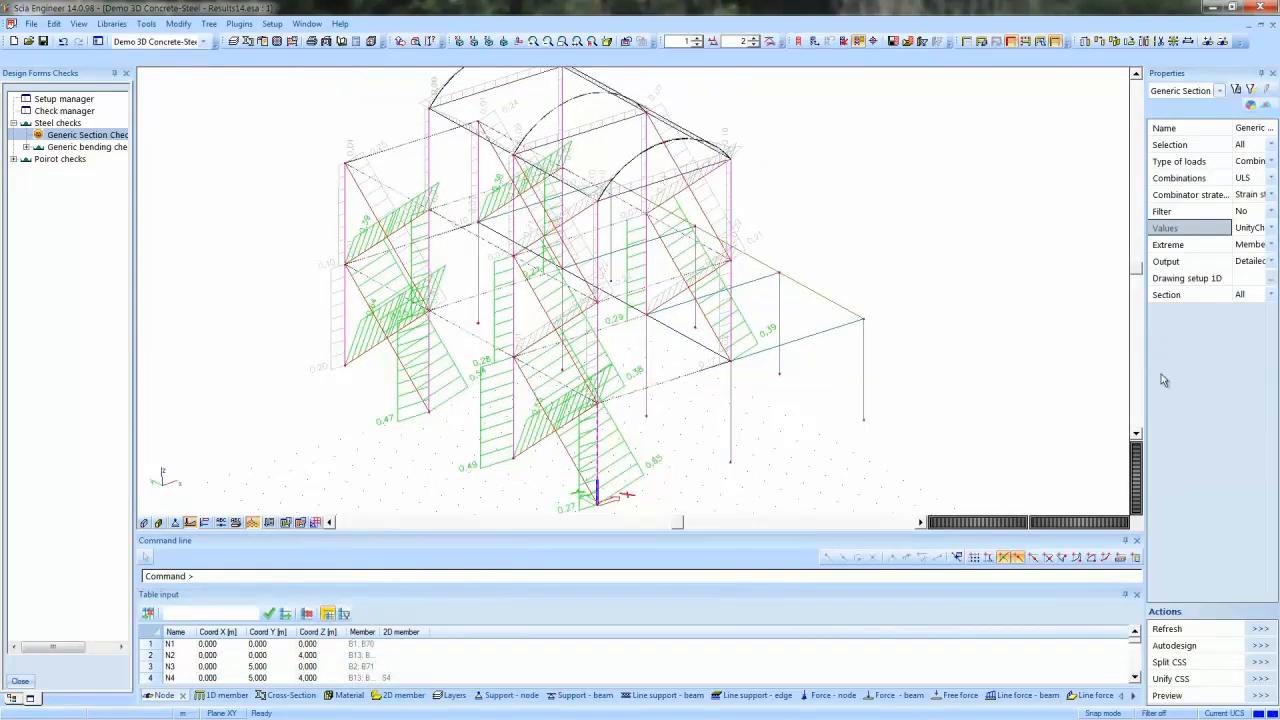
# Autodesign the steel Column cross-section using the cross-section filter, searching for the optimal profile with a maximal check of 1, and accept it
pyautogui.click(1259, 646)
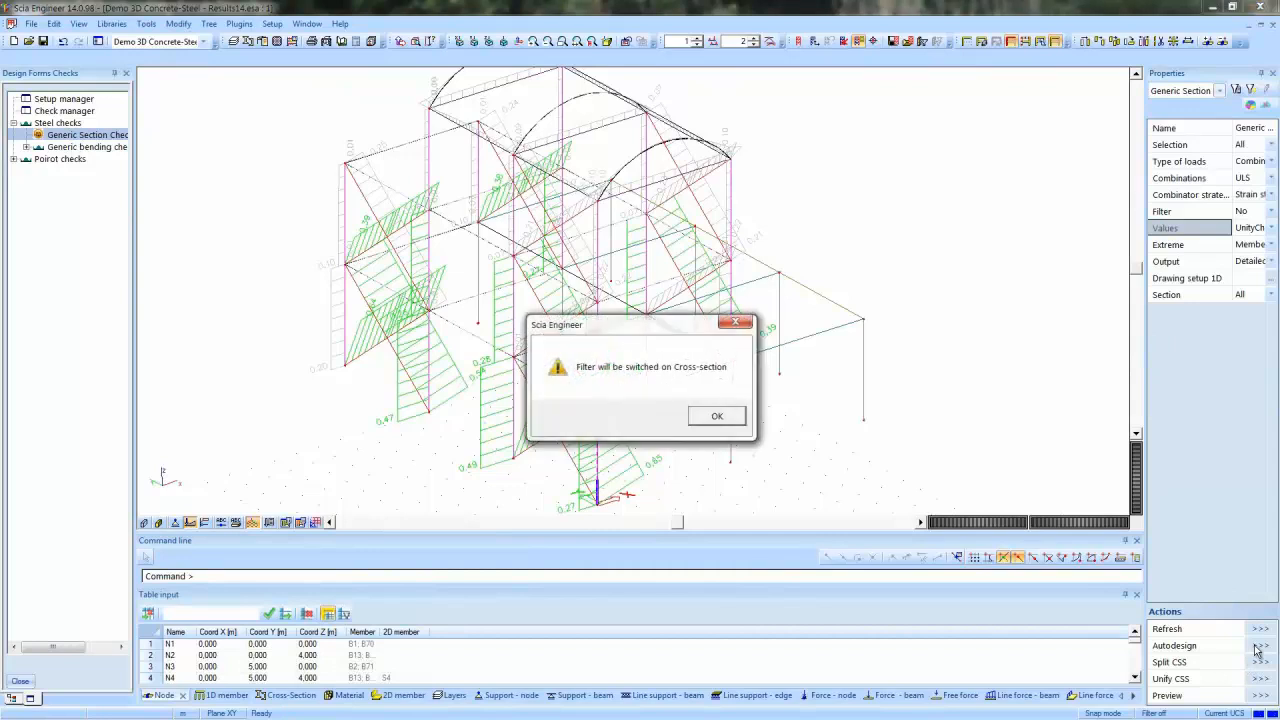
pyautogui.click(730, 422)
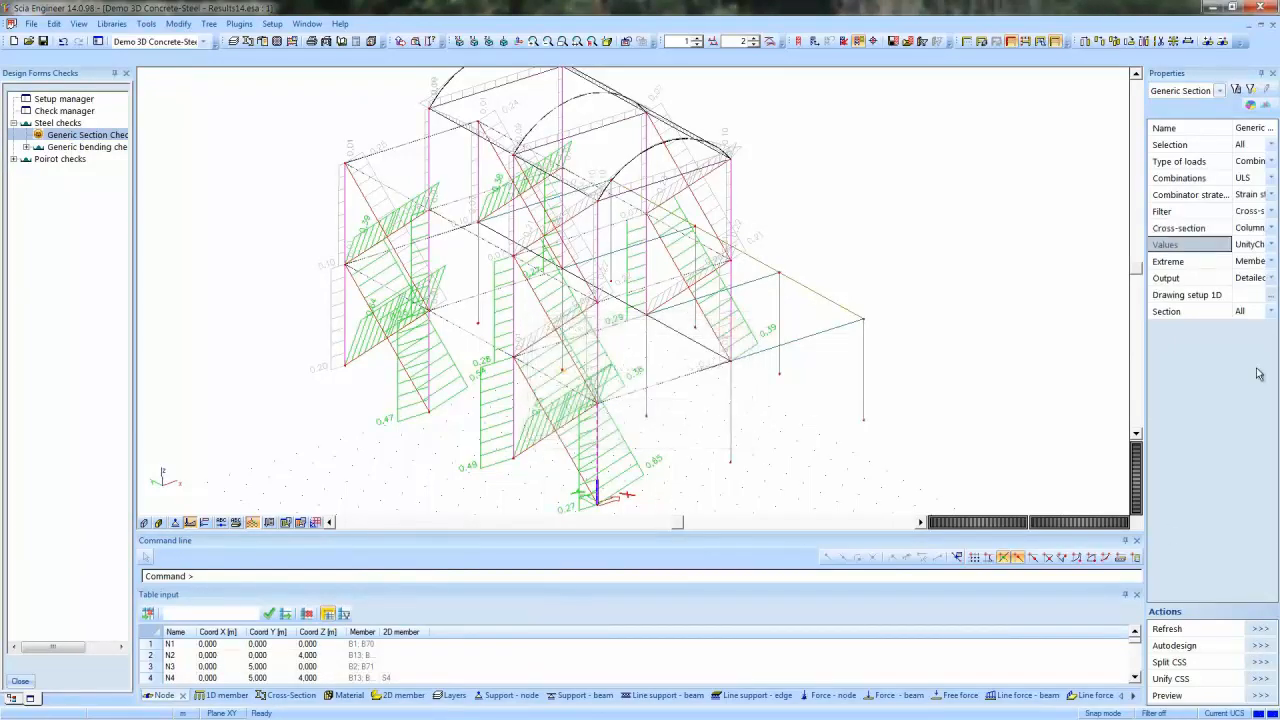
pyautogui.click(1272, 228)
pyautogui.click(1272, 230)
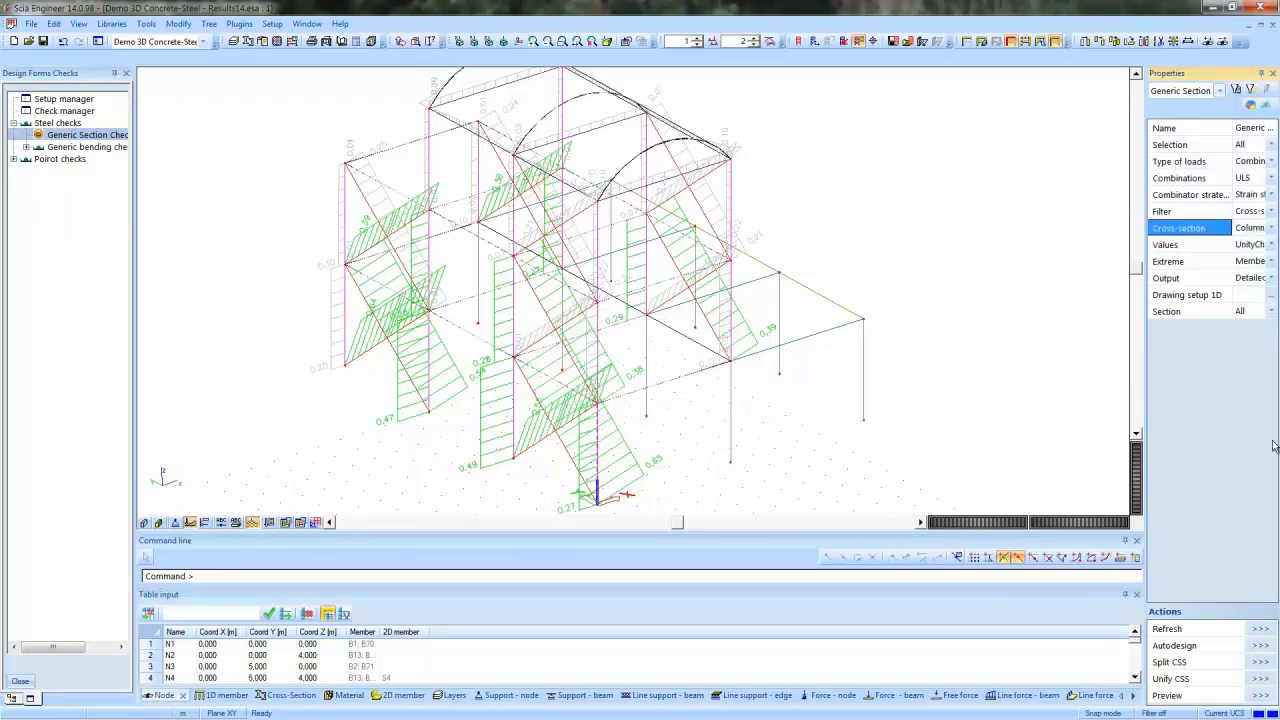
pyautogui.click(1260, 646)
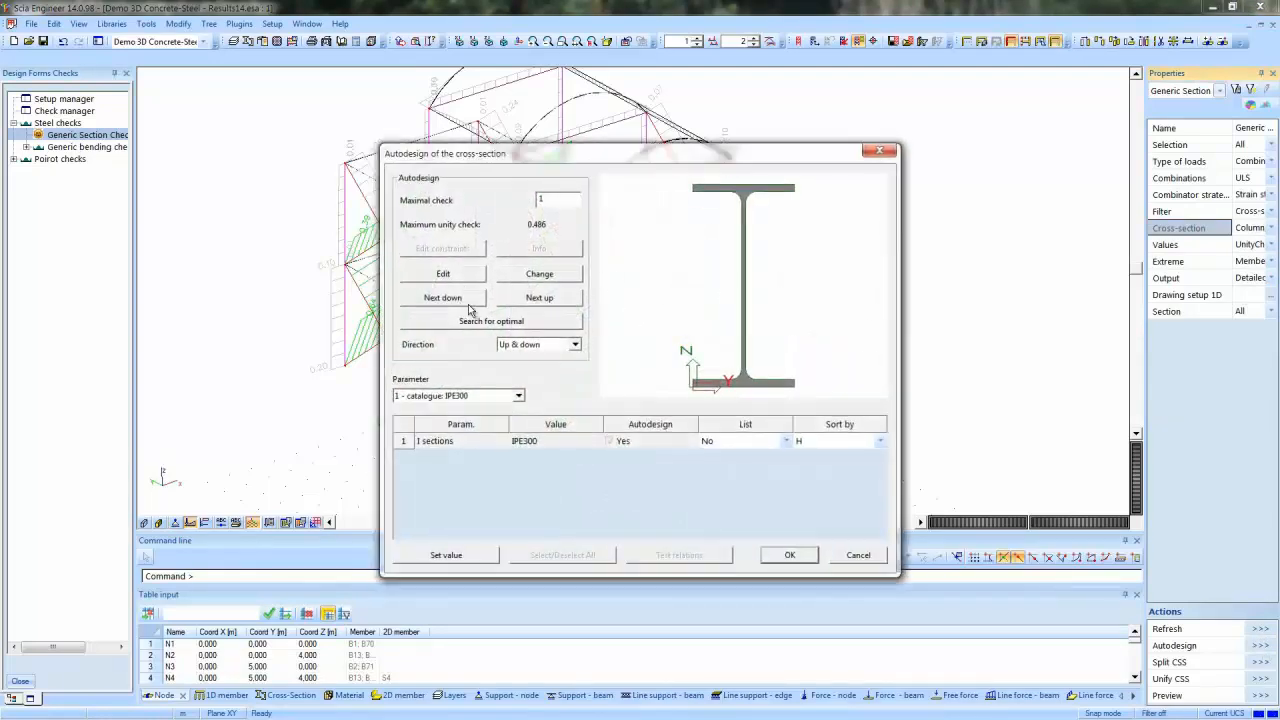
pyautogui.click(484, 322)
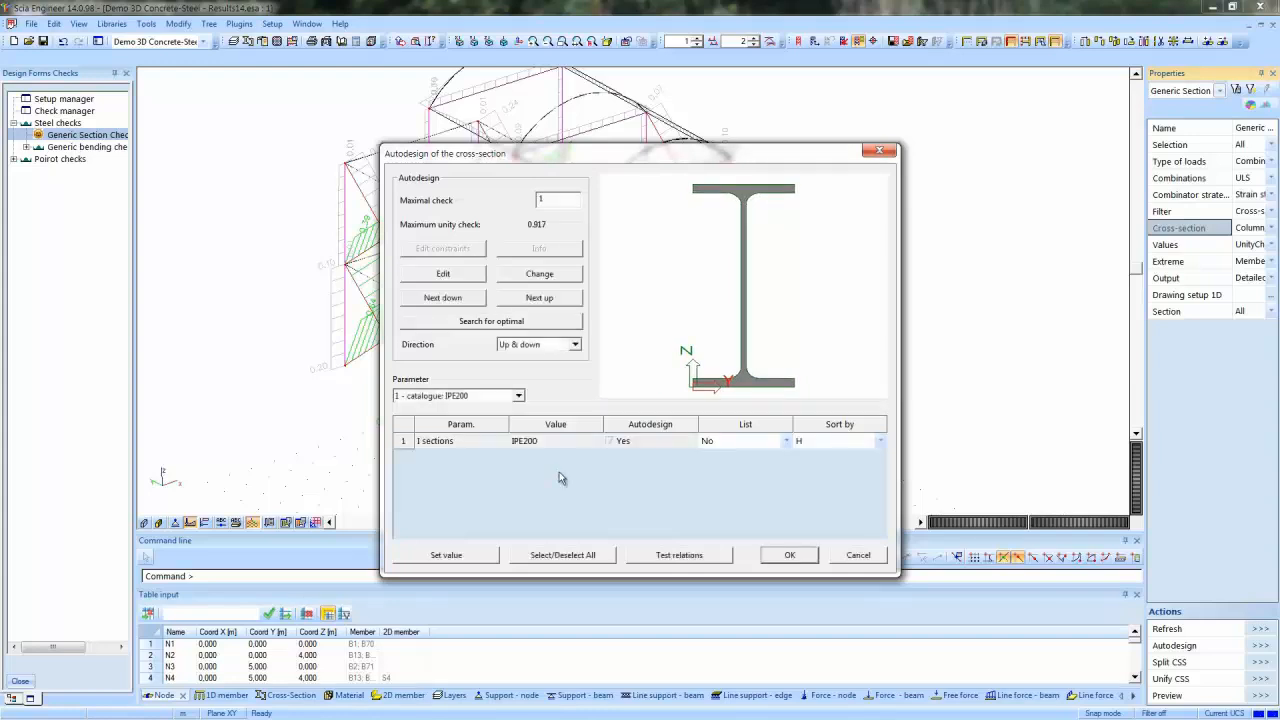
pyautogui.click(556, 441)
pyautogui.click(789, 554)
# Autodesign the floor beam cross-section by filtering on it, refreshing the check, searching for the optimal profile with a maximal check of 1, and accepting it
pyautogui.click(1258, 227)
pyautogui.click(1258, 253)
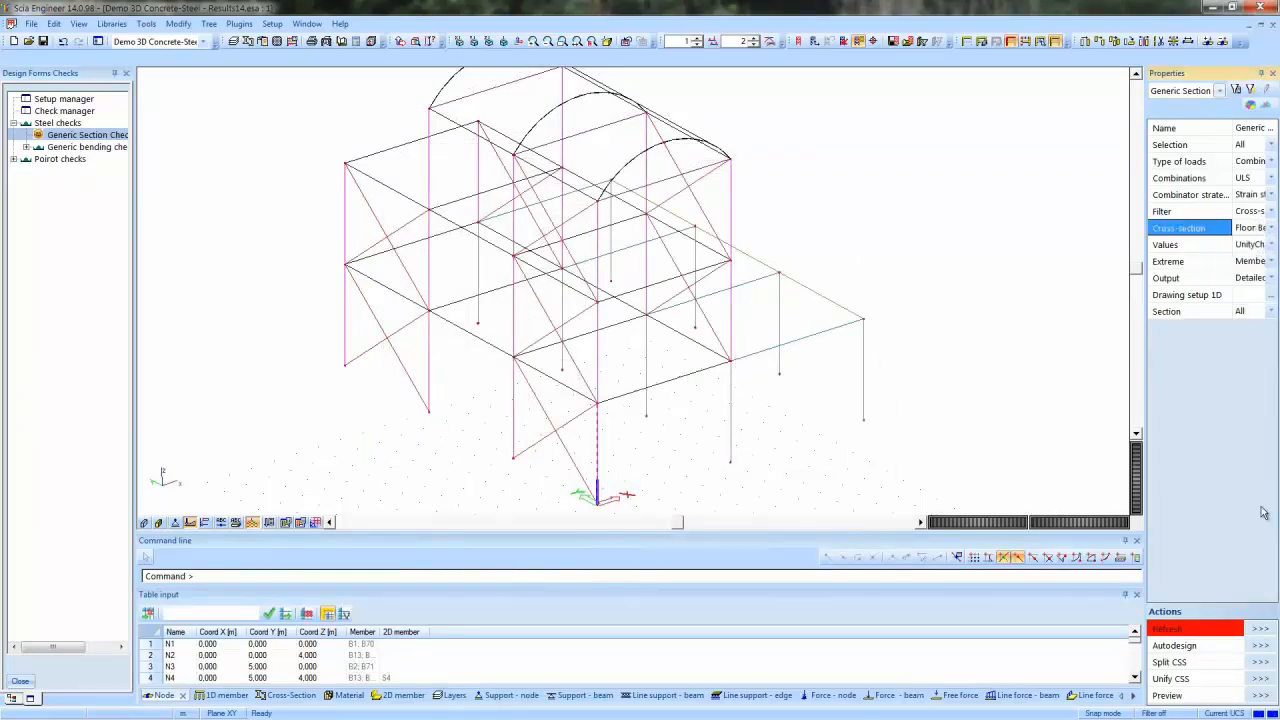
pyautogui.click(1262, 630)
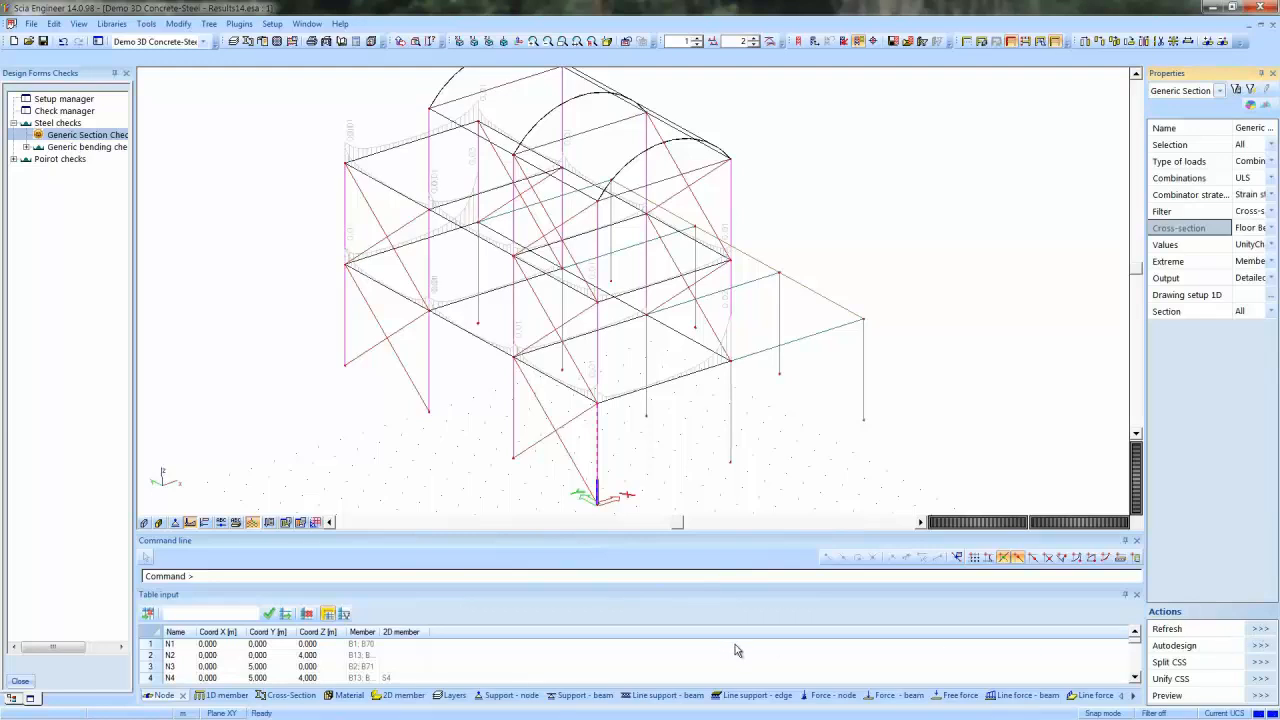
pyautogui.click(1264, 648)
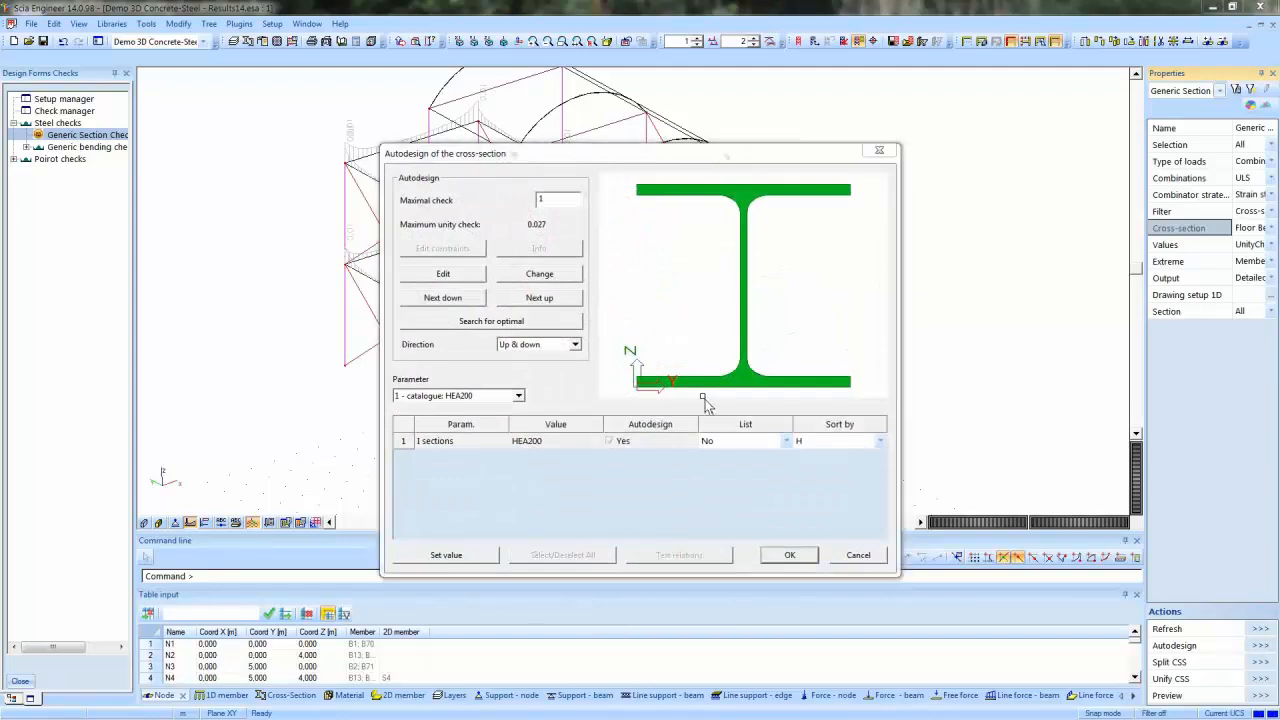
pyautogui.click(491, 322)
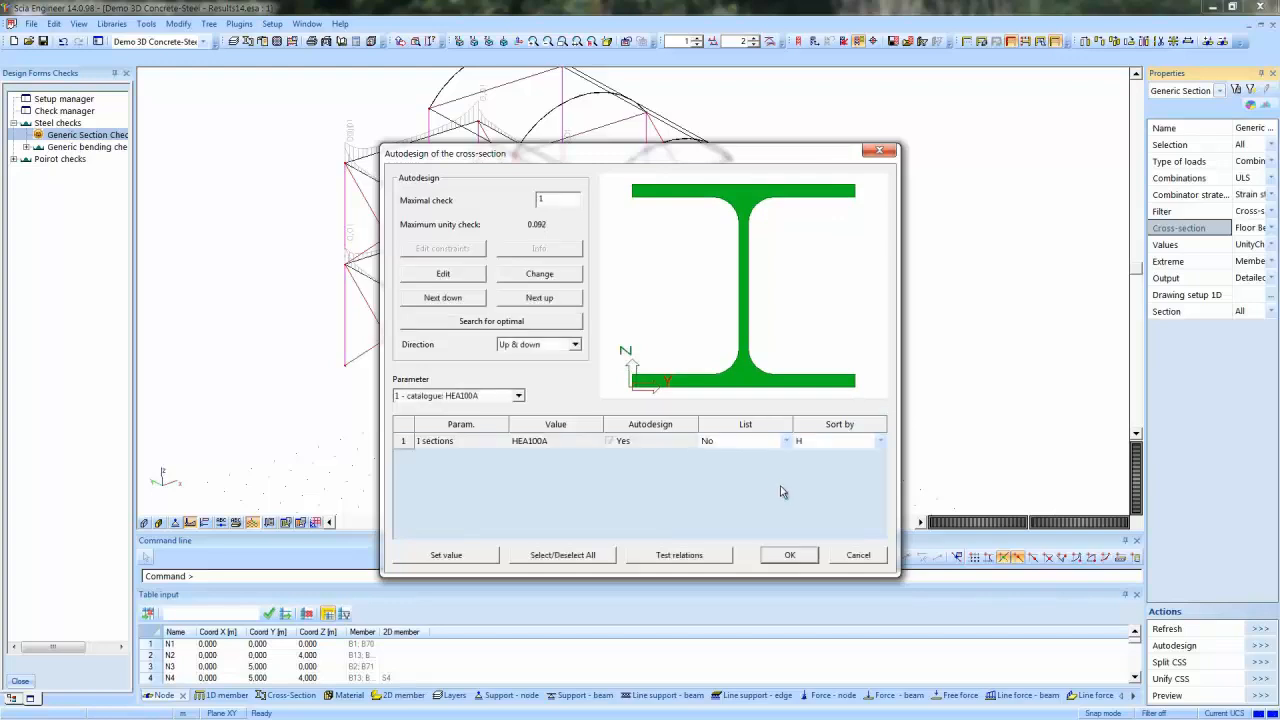
pyautogui.click(799, 556)
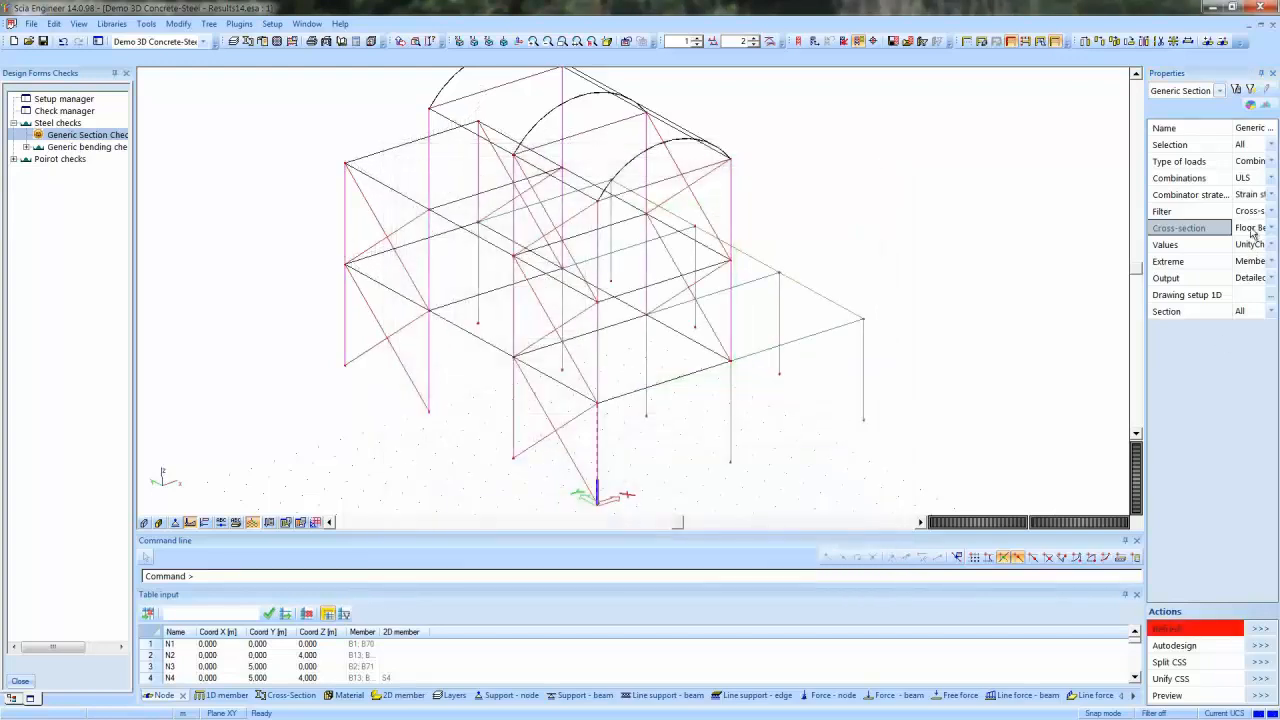
# Autodesign the Diagonal cross-section by searching for the optimal profile with a maximal check of 1, and accept it
pyautogui.click(1253, 230)
pyautogui.click(1256, 277)
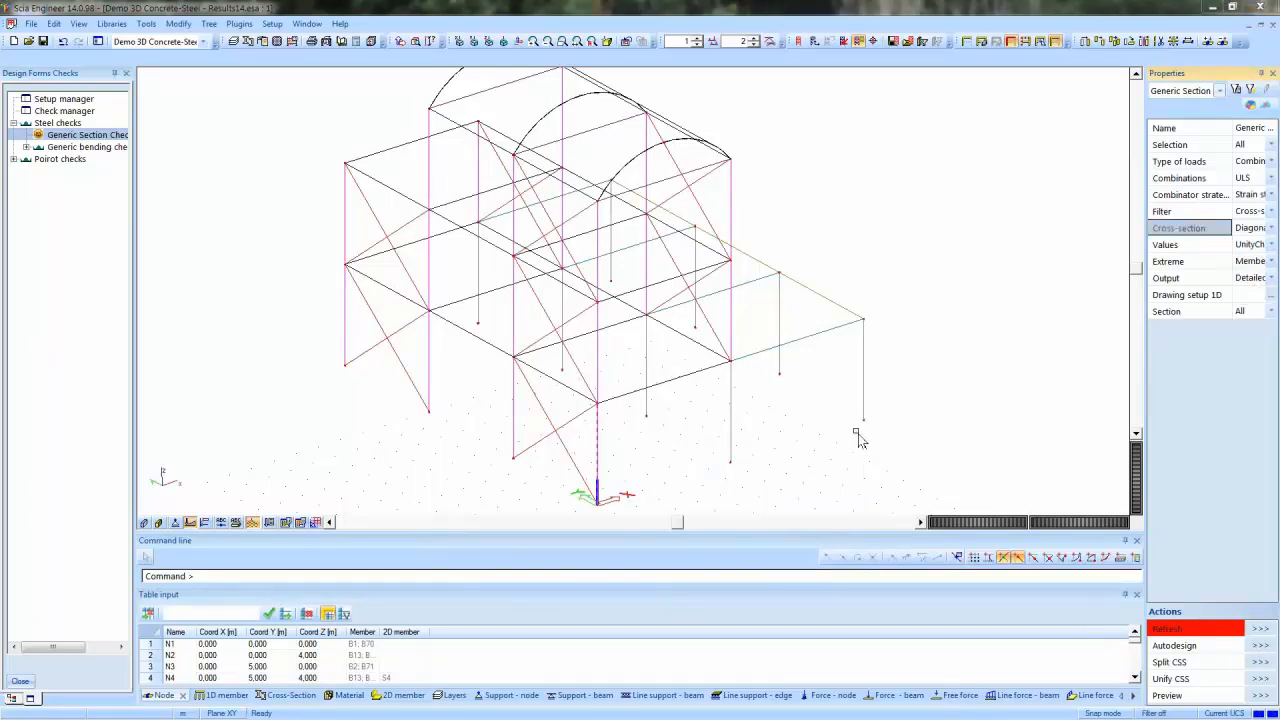
pyautogui.click(857, 436)
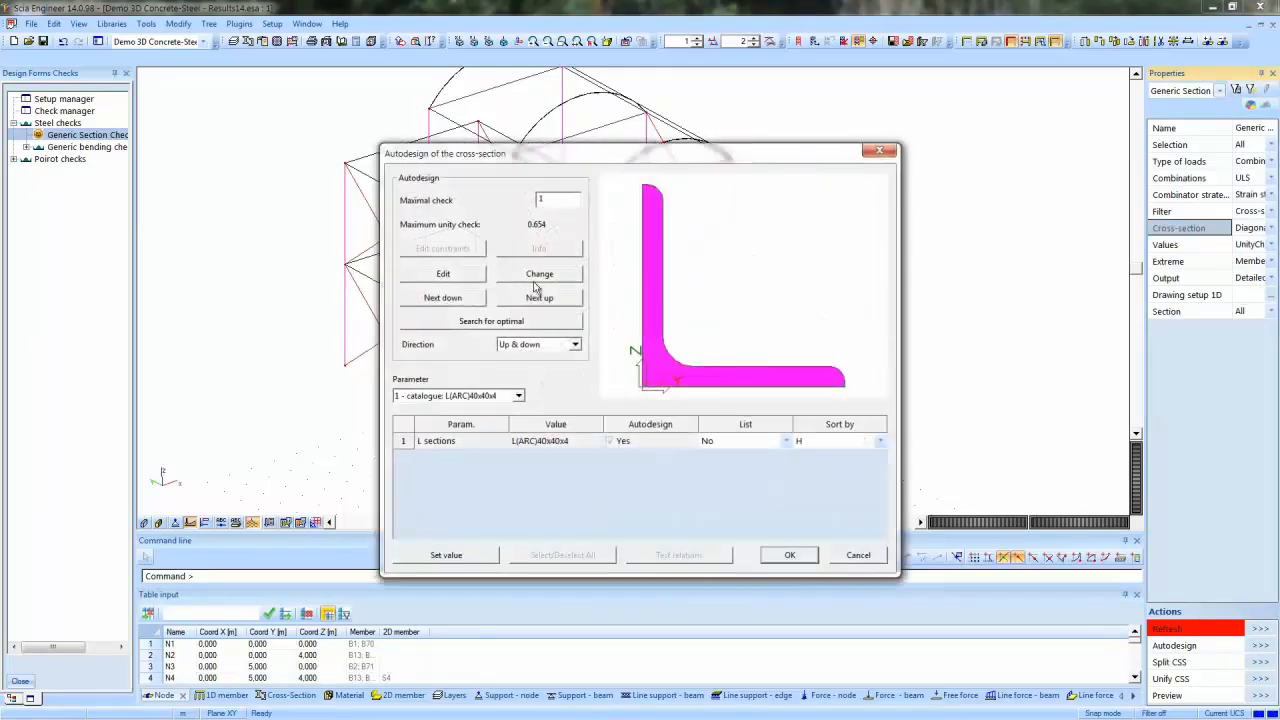
pyautogui.click(498, 318)
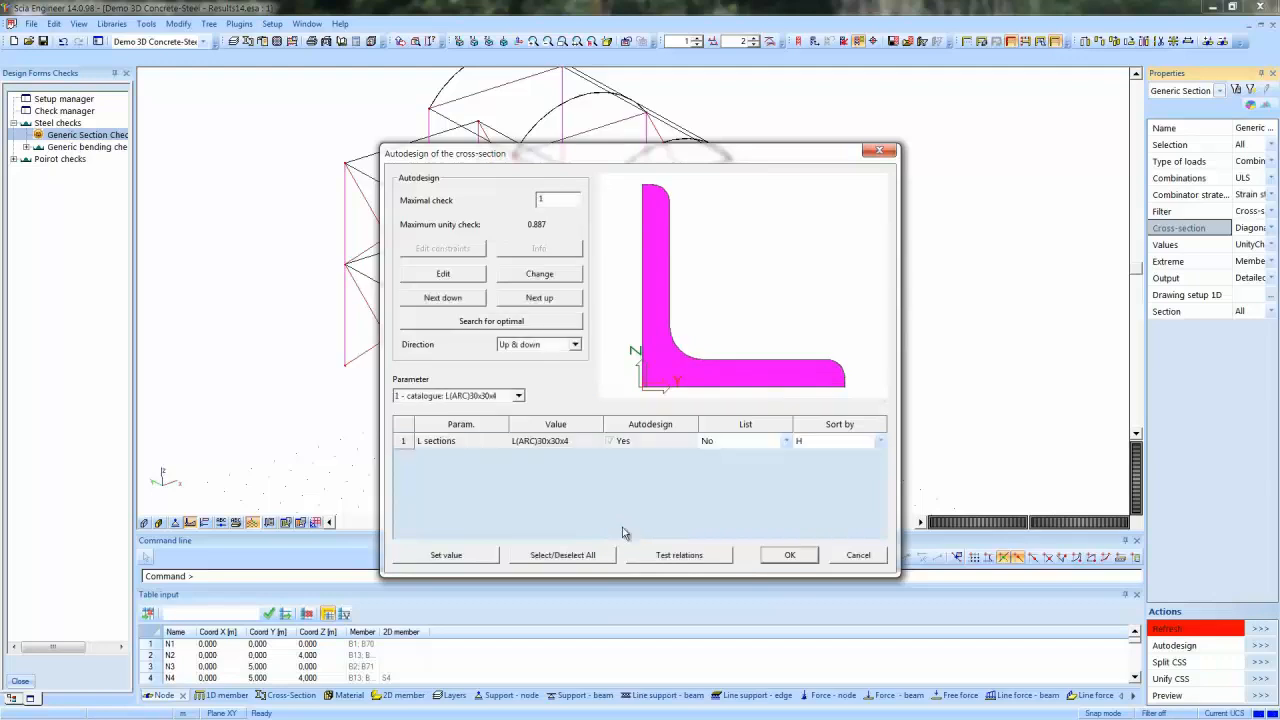
pyautogui.click(794, 560)
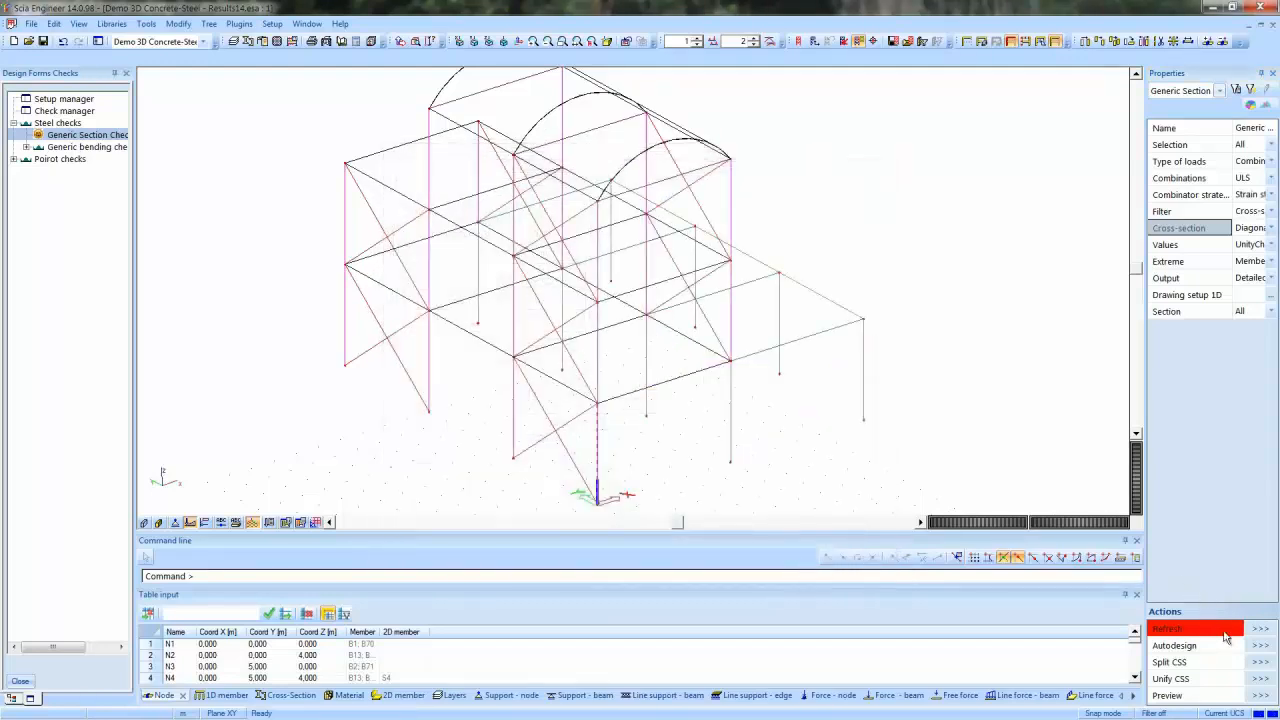
# Refresh the check for the diagonals, read the header and member results in the detailed preview, and close it
pyautogui.click(1256, 629)
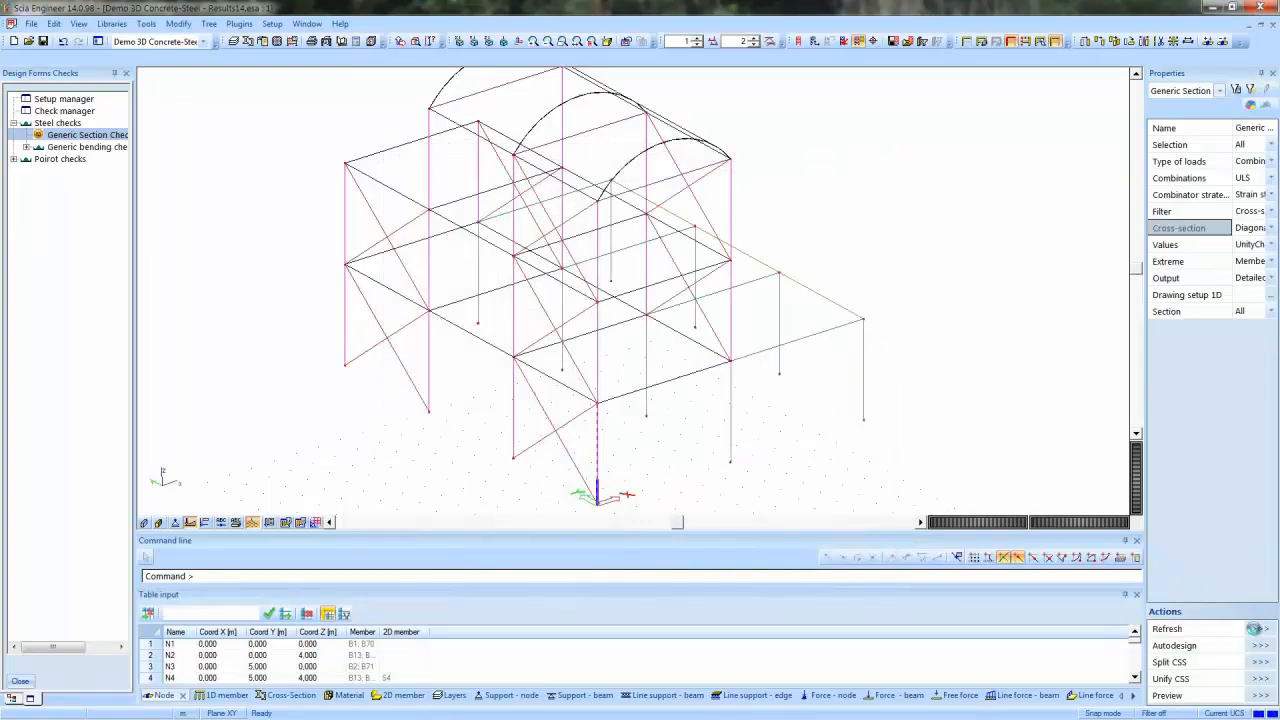
pyautogui.click(1262, 696)
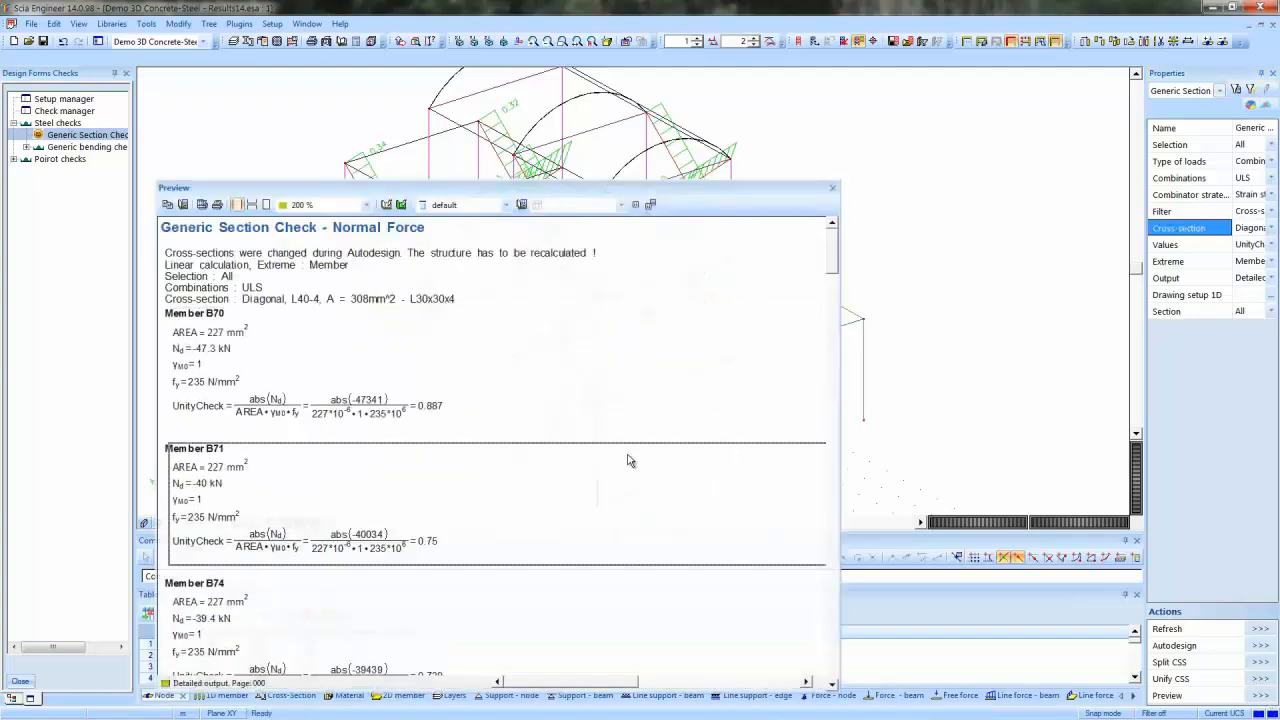
pyautogui.click(424, 258)
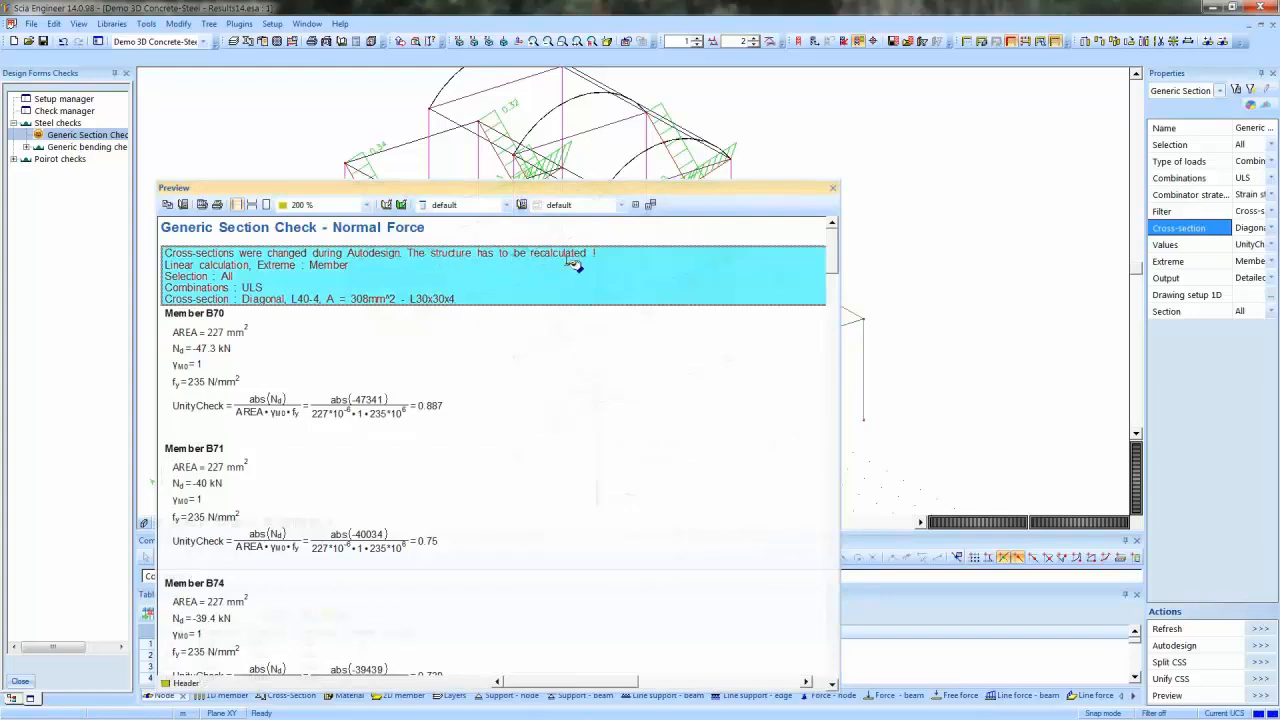
pyautogui.click(835, 190)
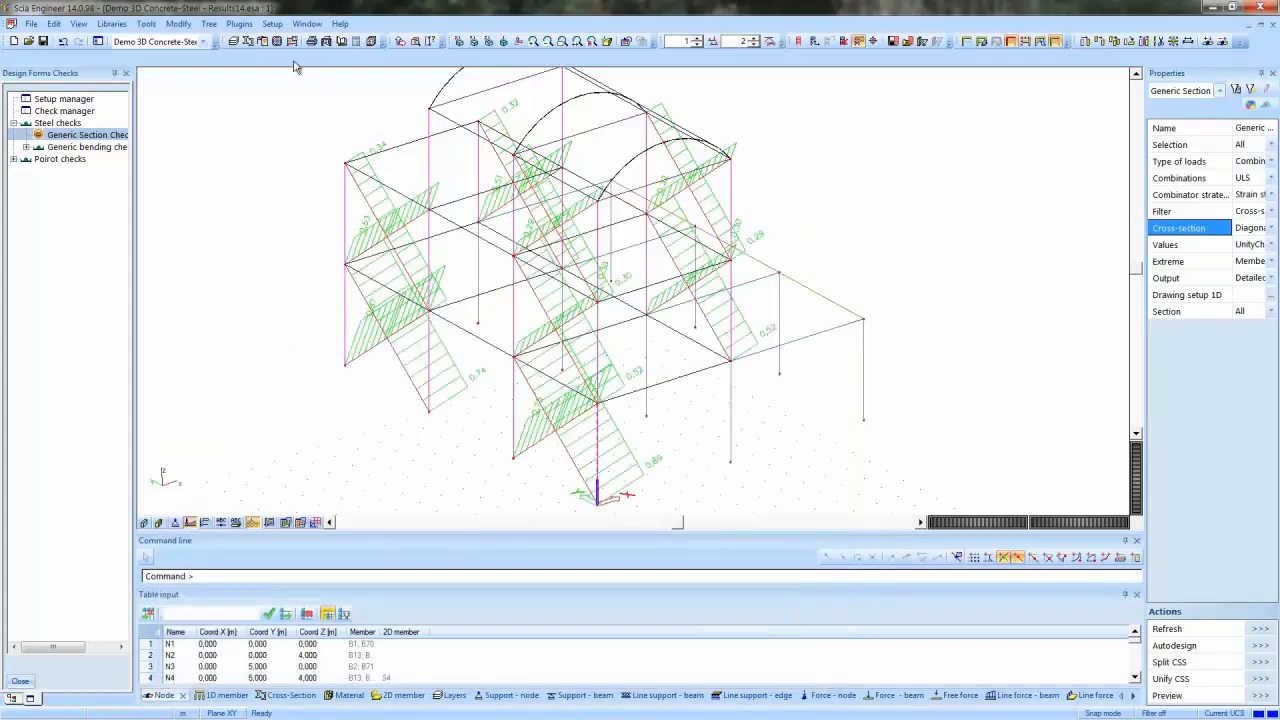
# Recalculate the structure with the autodesigned profiles, then reopen the Generic Section Check and refresh its unity check diagrams
pyautogui.click(291, 41)
pyautogui.click(560, 506)
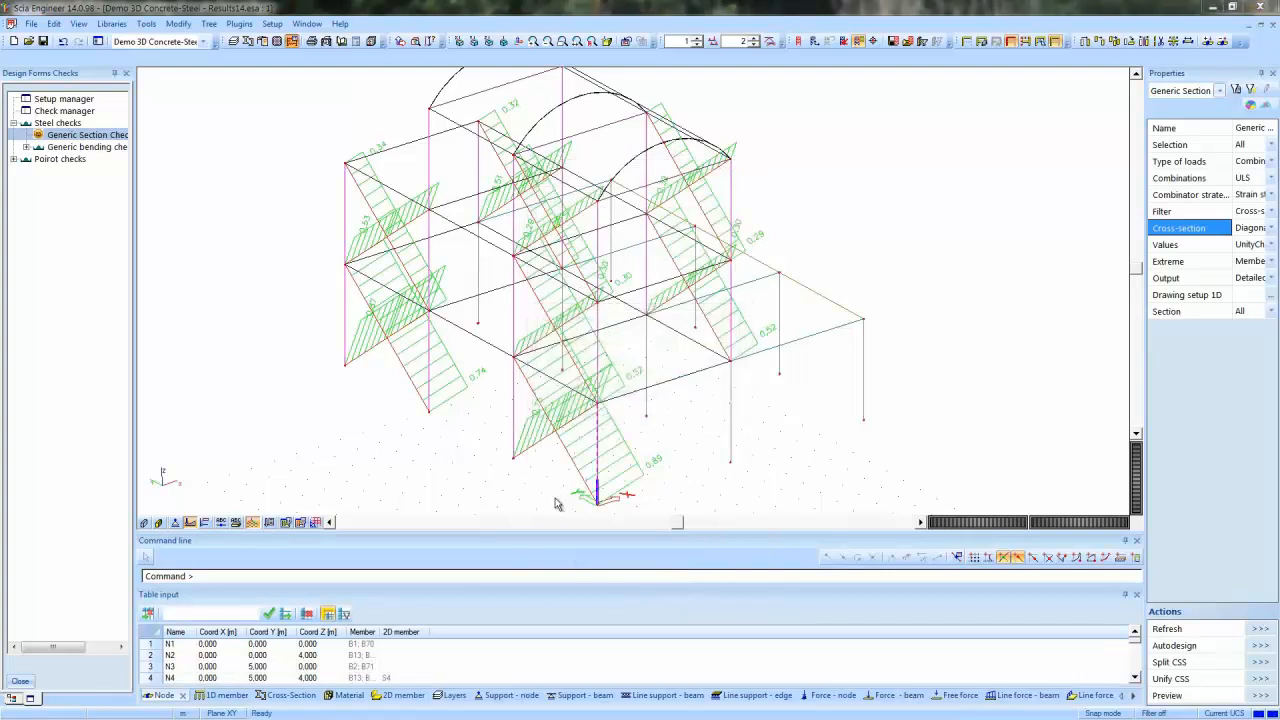
pyautogui.click(737, 433)
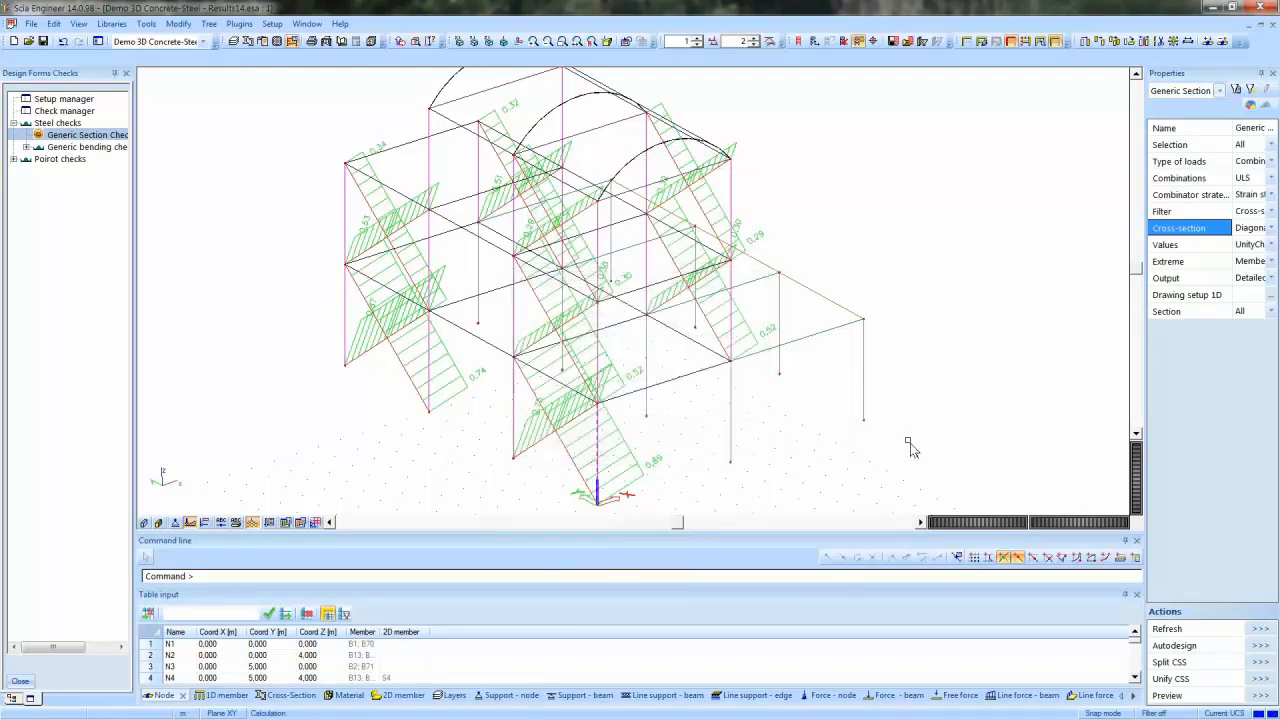
pyautogui.click(106, 148)
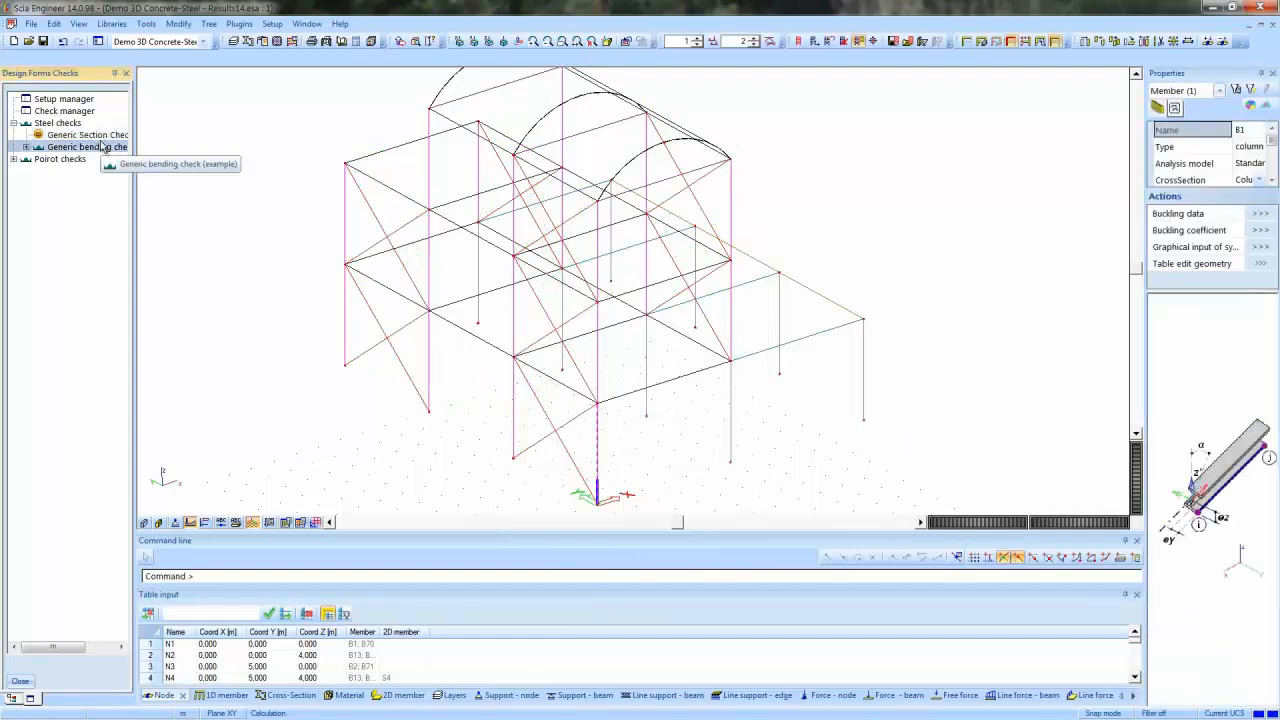
pyautogui.click(108, 136)
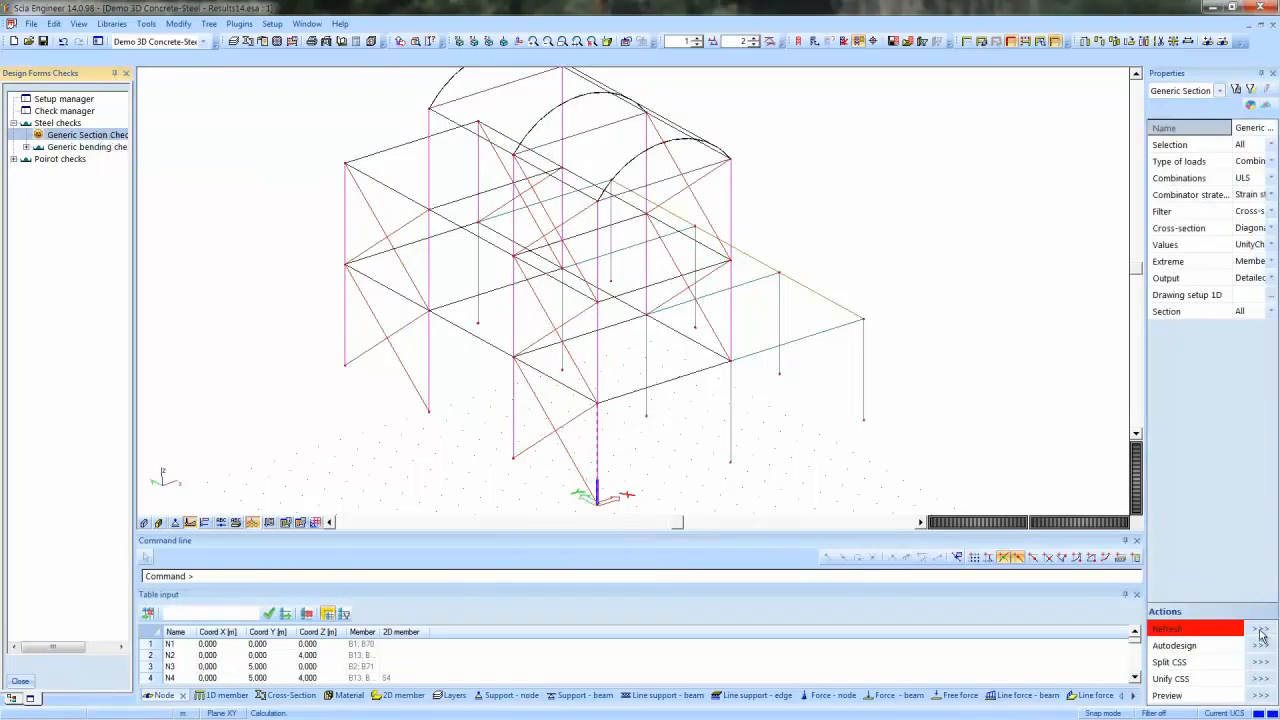
pyautogui.click(1260, 629)
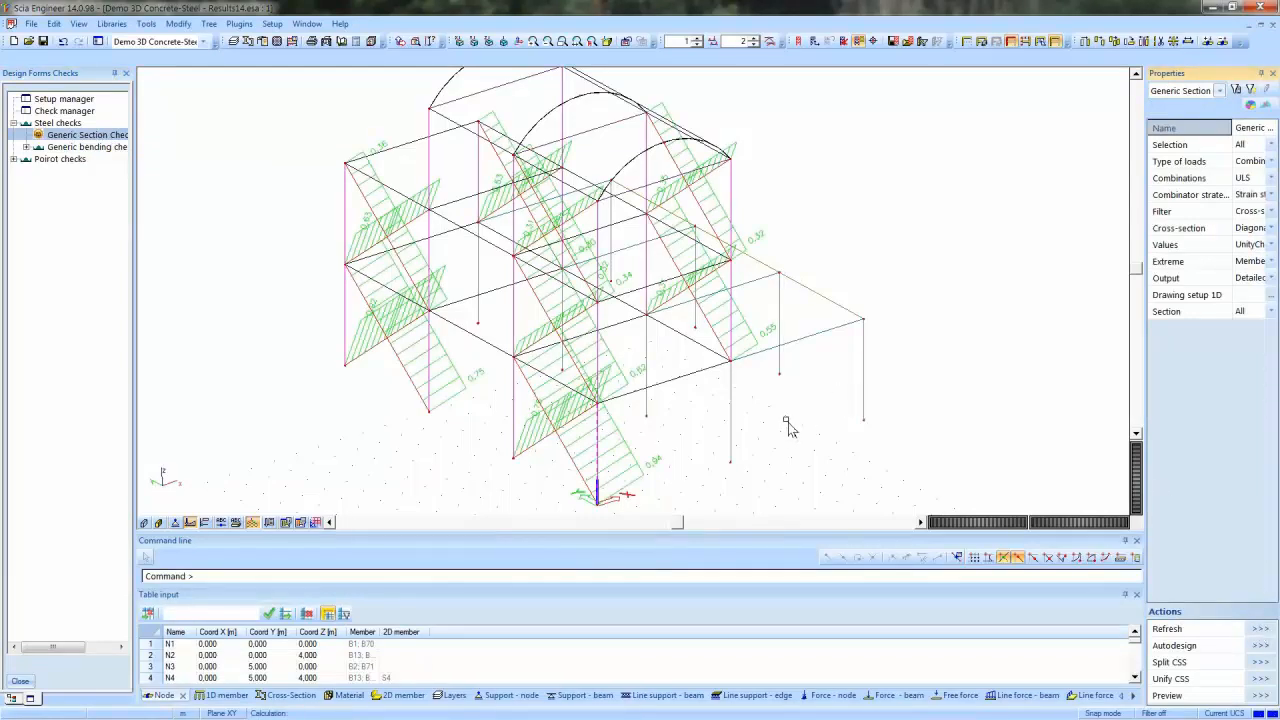
pyautogui.scroll(2, 663, 482)
pyautogui.scroll(-2, 663, 482)
pyautogui.scroll(-2, 663, 482)
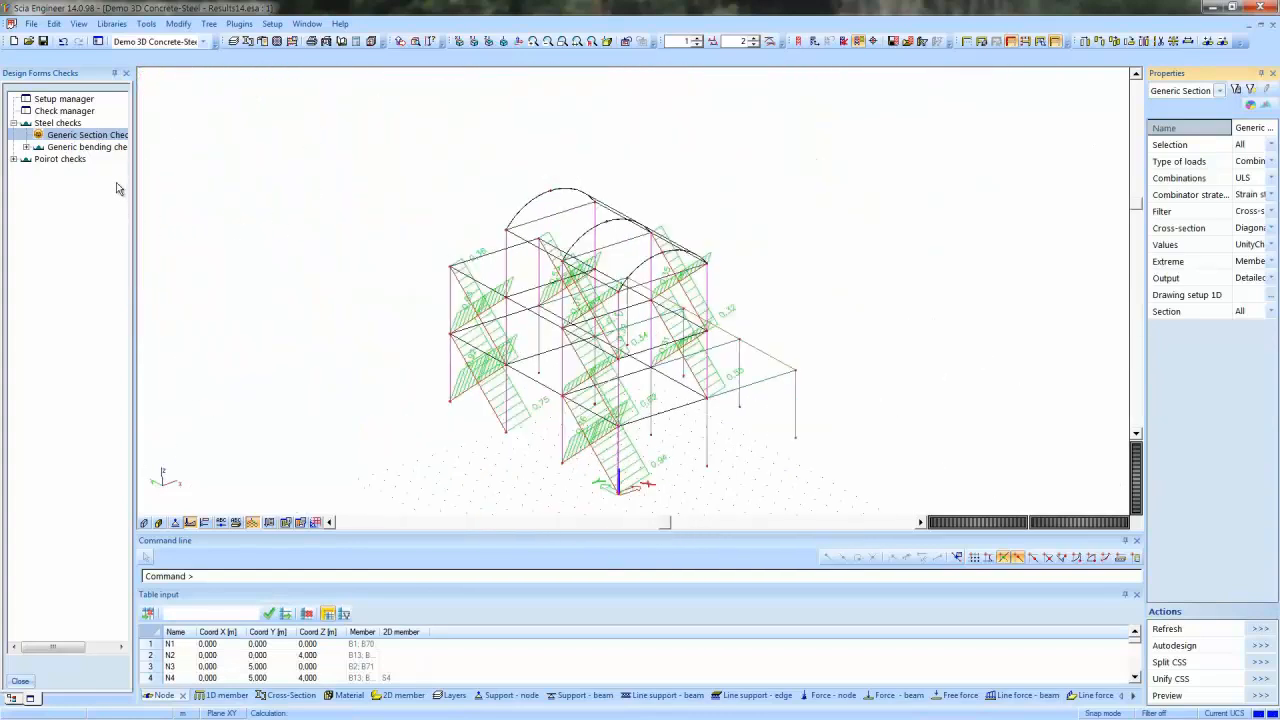
# Run the Generic bending check (example) under Steel checks and widen the checks tree to show the full check names
pyautogui.click(27, 148)
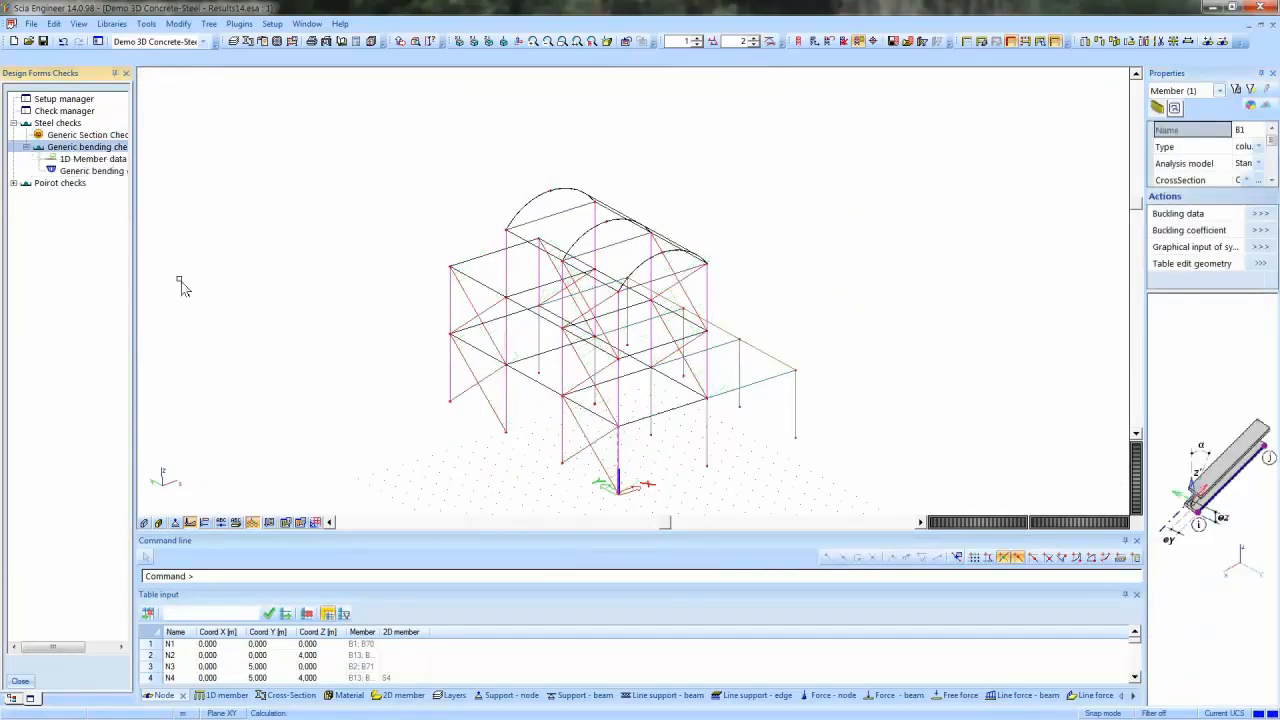
pyautogui.click(89, 174)
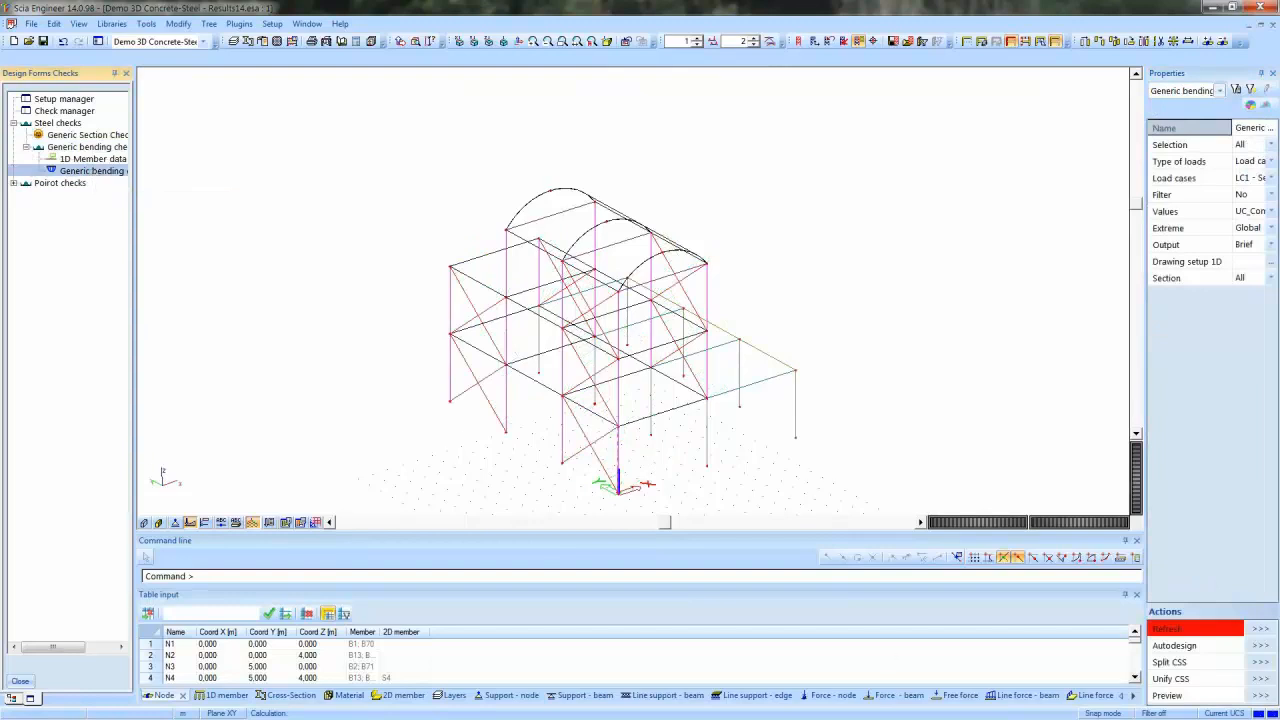
pyautogui.click(1259, 629)
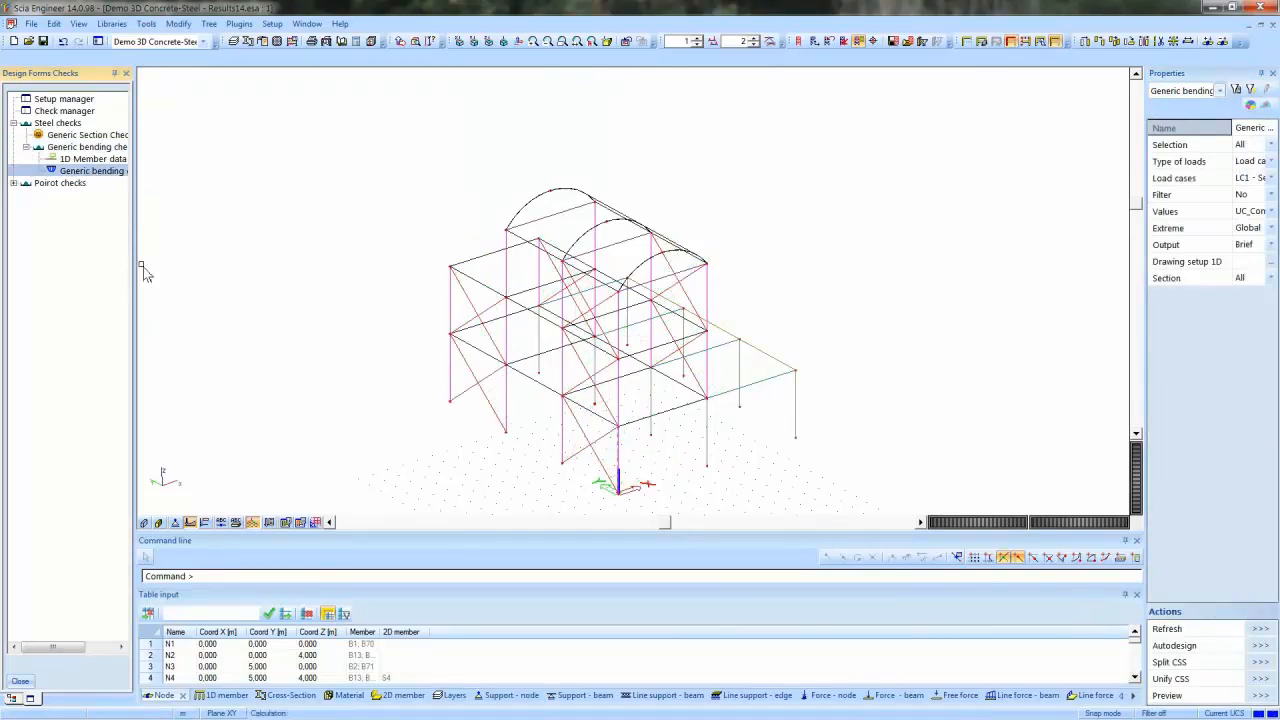
pyautogui.moveTo(134, 259); pyautogui.dragTo(234, 265)
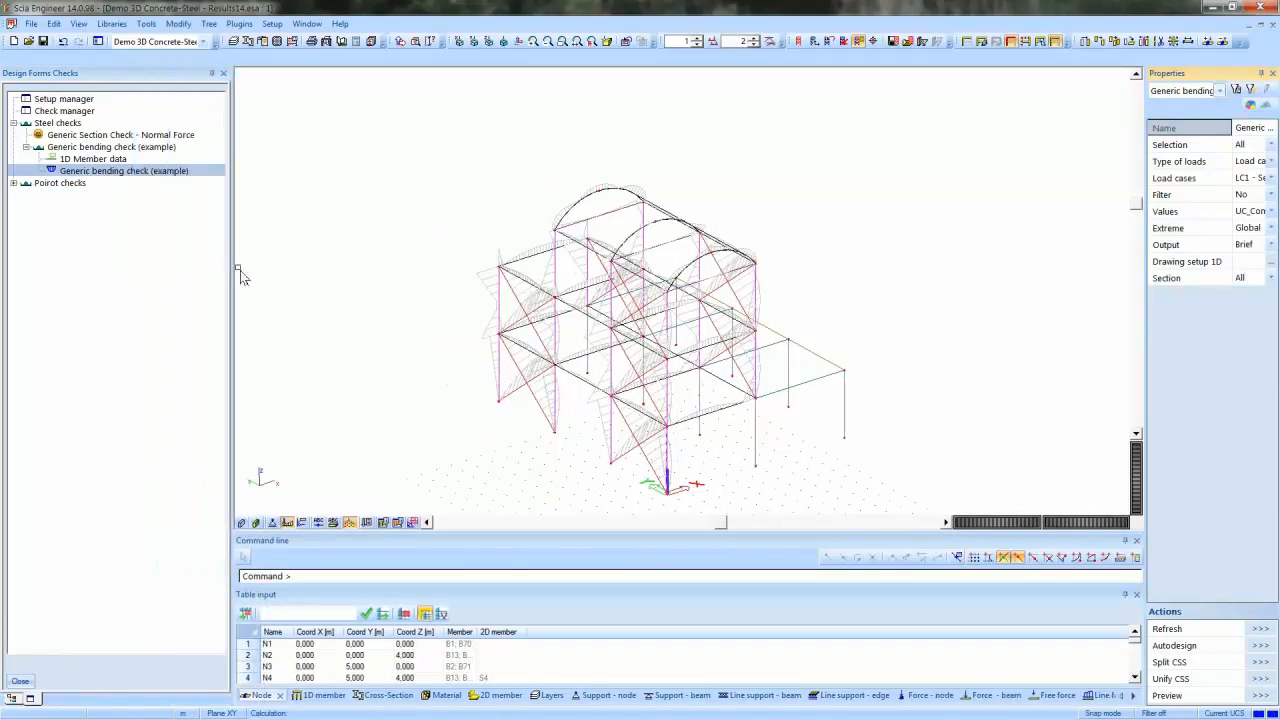
pyautogui.scroll(2, 677, 452)
pyautogui.moveTo(677, 452); pyautogui.dragTo(603, 432, button='middle')
pyautogui.scroll(-2, 603, 432)
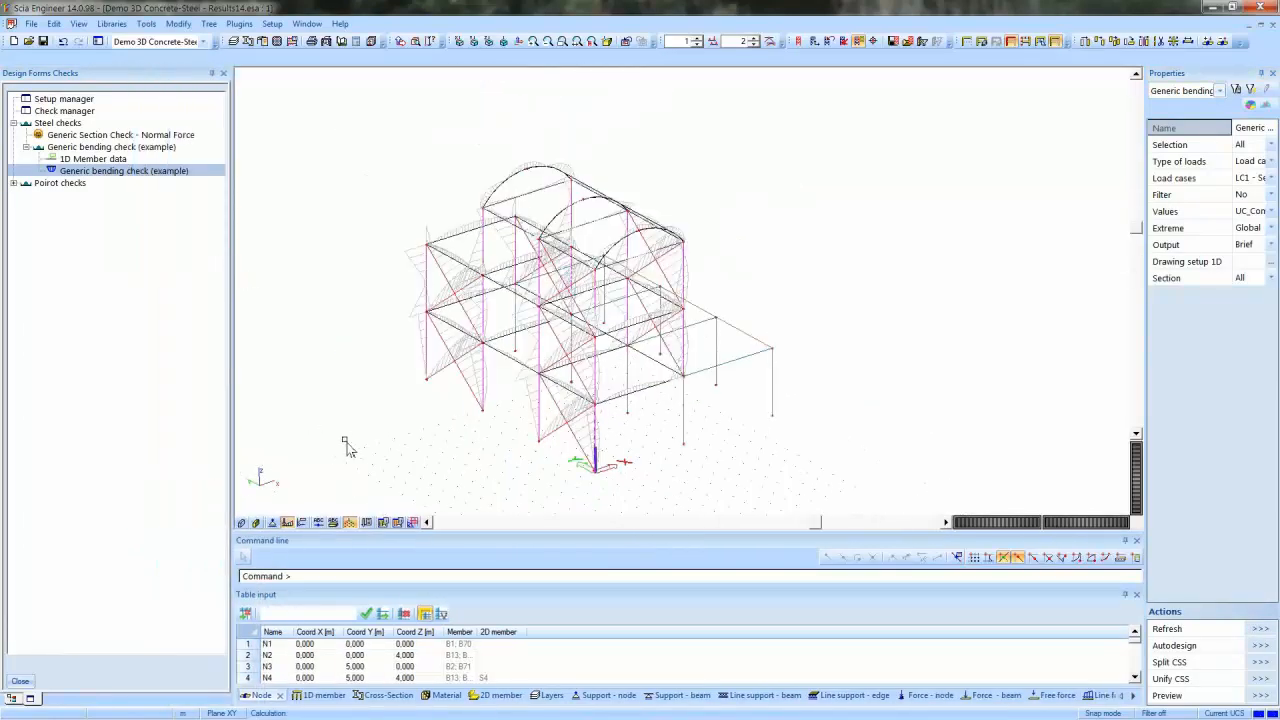
# Set the Generic bending check's extreme to Member and refresh it to examine the unity check values along the members
pyautogui.click(107, 170)
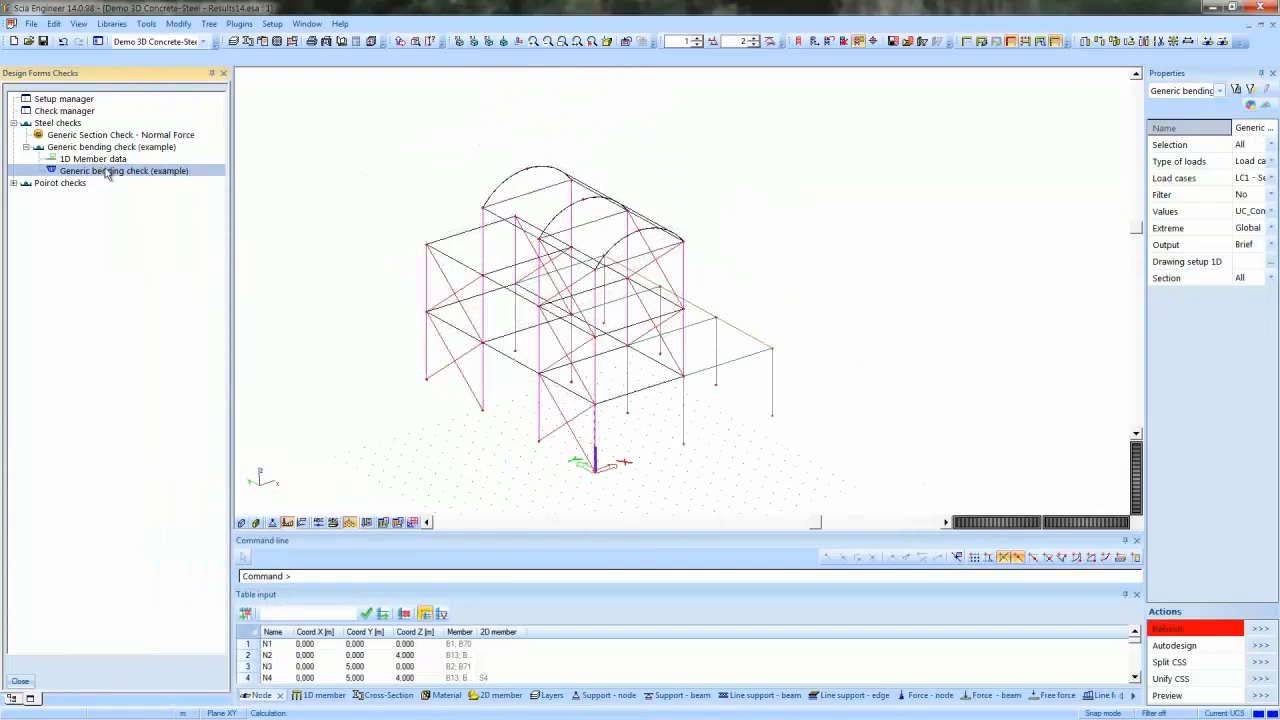
pyautogui.click(1262, 214)
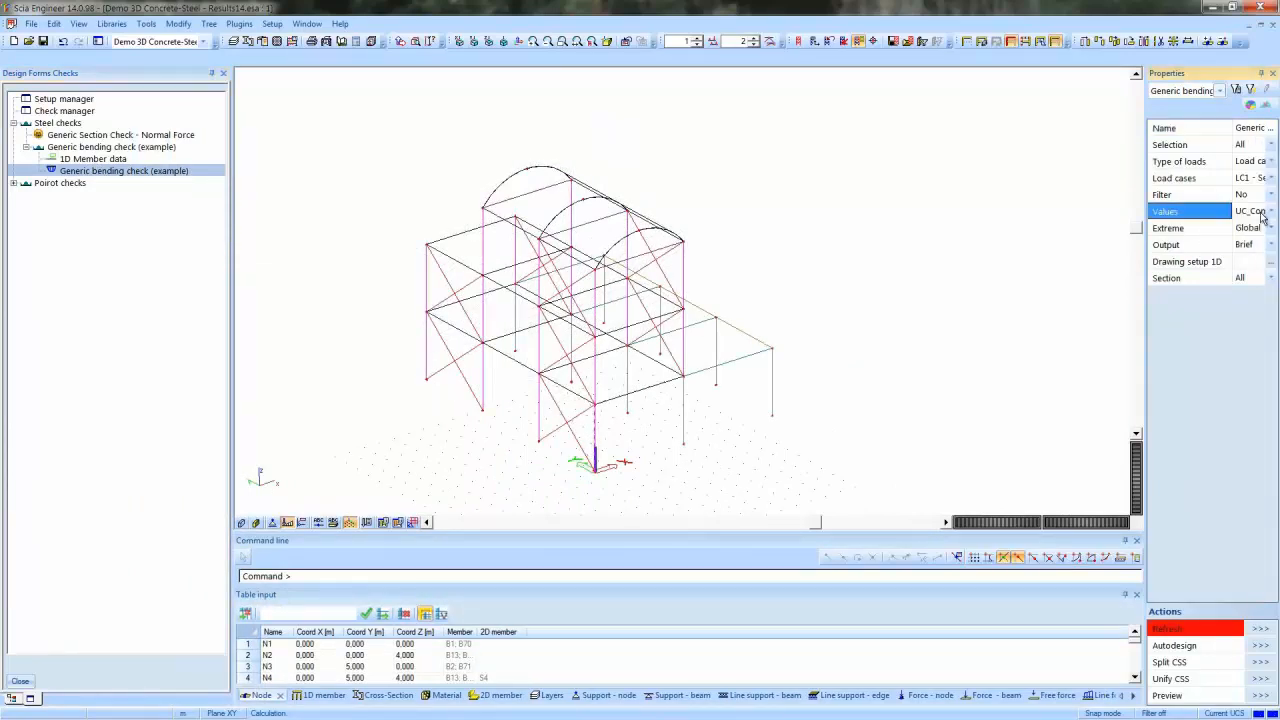
pyautogui.click(1260, 232)
pyautogui.click(1260, 228)
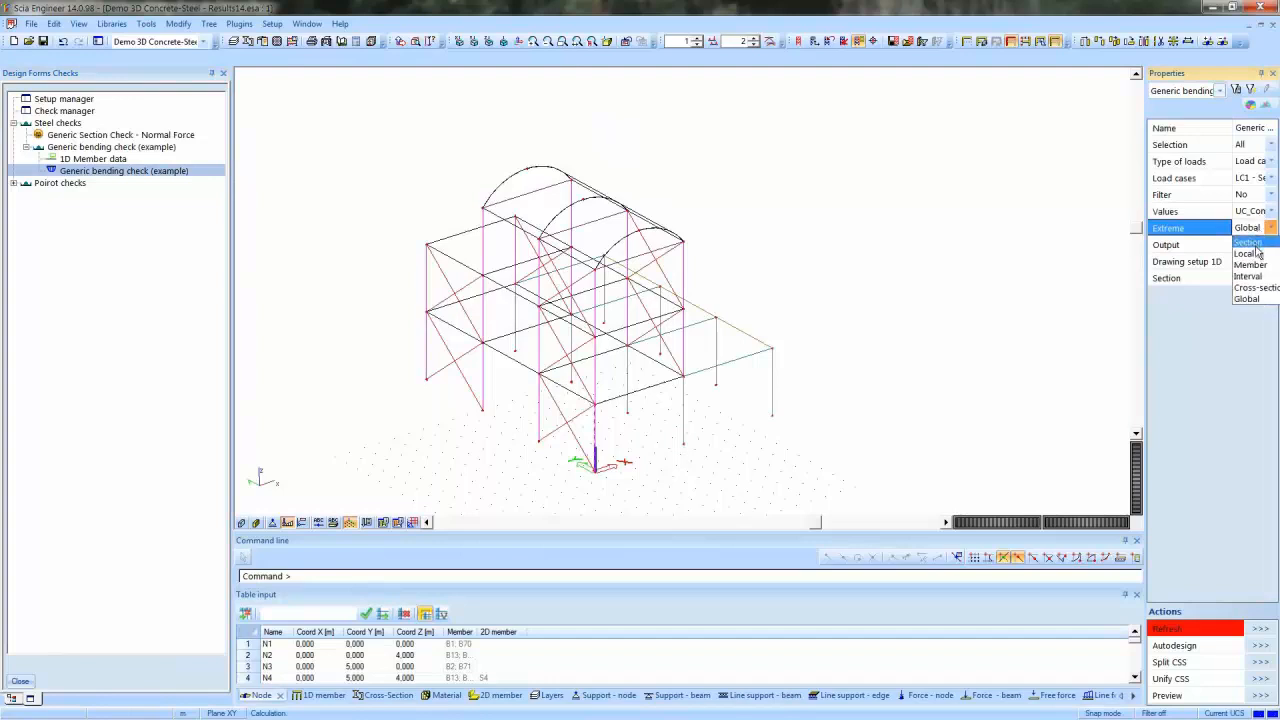
pyautogui.click(1255, 262)
pyautogui.click(1262, 629)
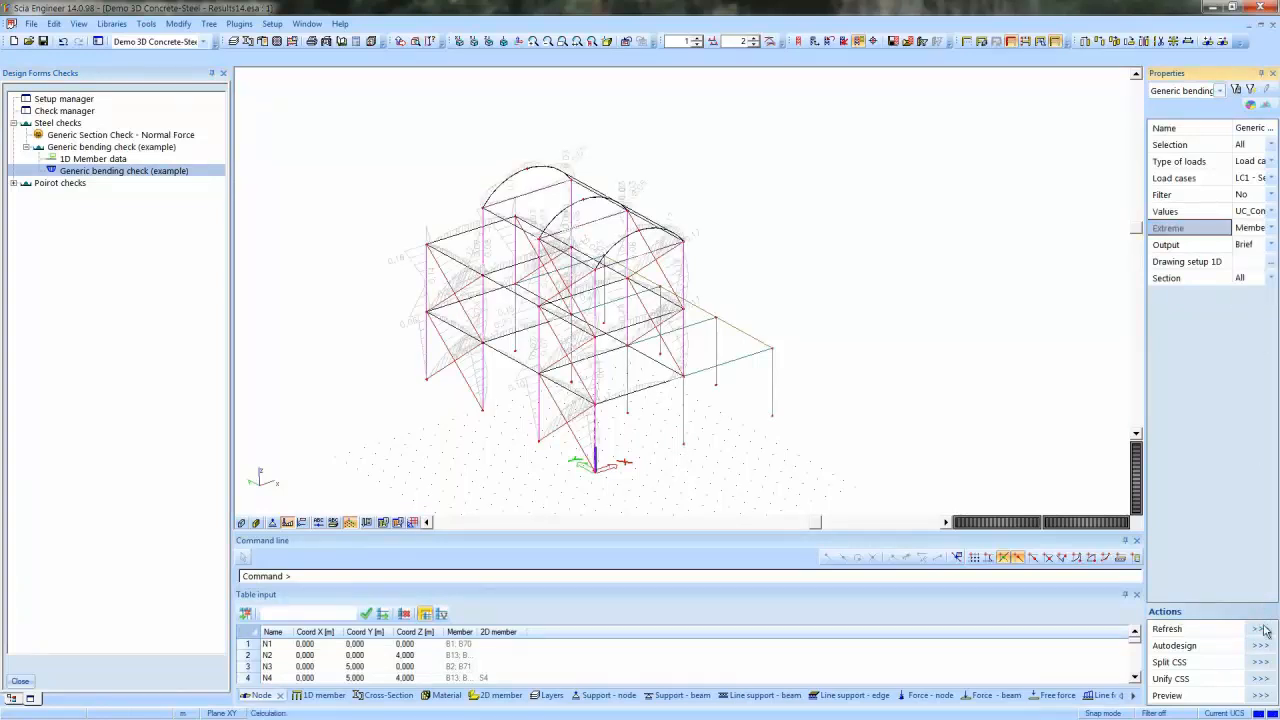
pyautogui.scroll(3, 470, 420)
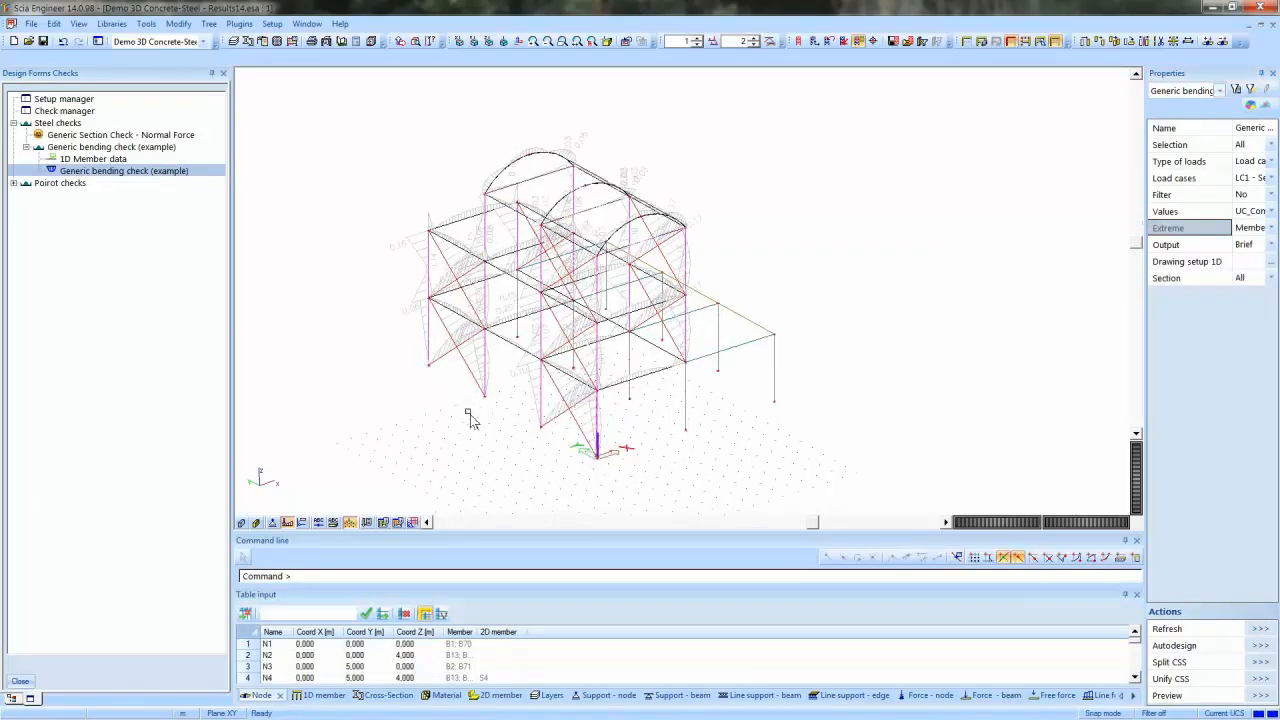
pyautogui.moveTo(470, 420); pyautogui.dragTo(495, 465, button='middle')
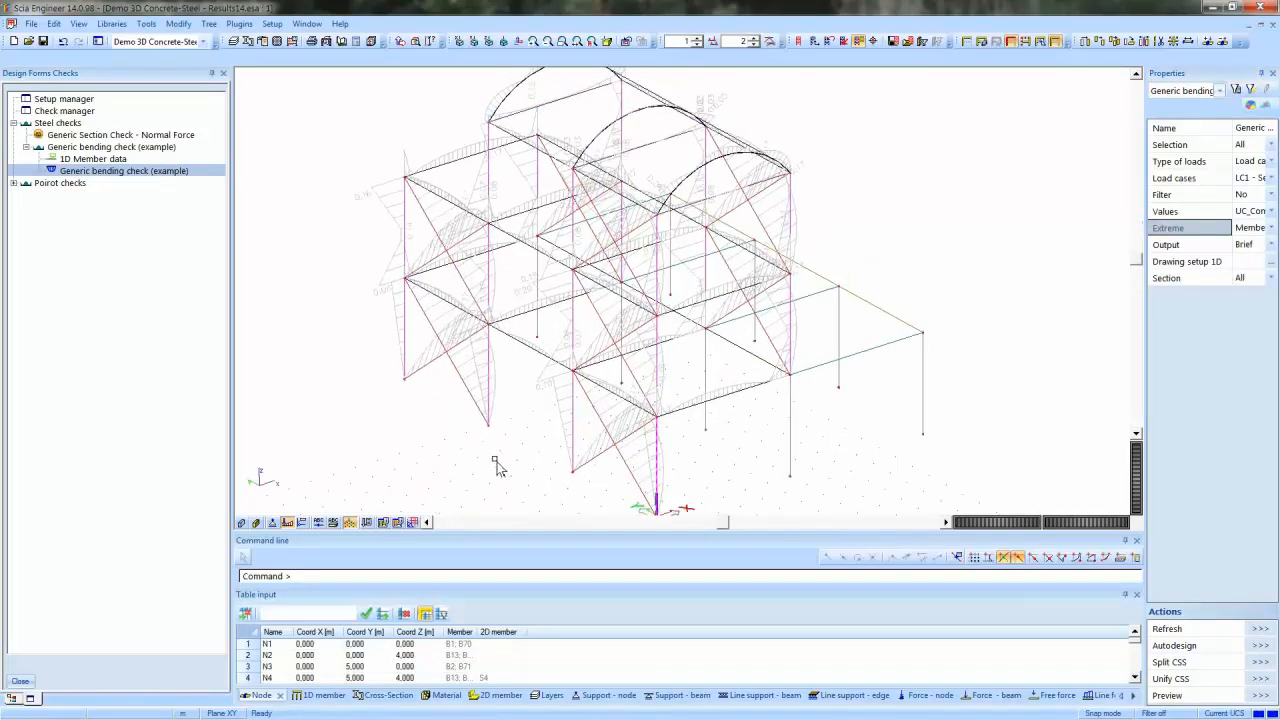
# Start new 1D Member data for the Generic bending check and open its Edit dialog to view the input parameters
pyautogui.doubleClick(97, 159)
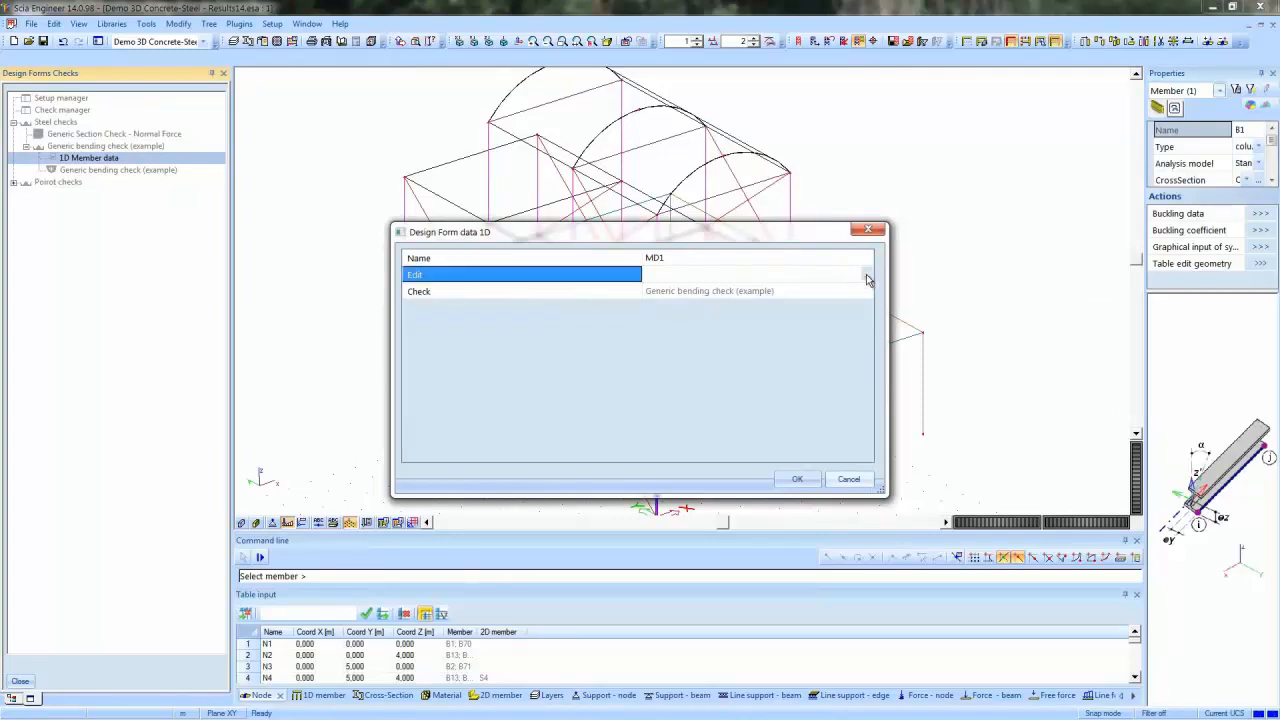
pyautogui.click(867, 278)
pyautogui.moveTo(580, 213); pyautogui.dragTo(760, 330)
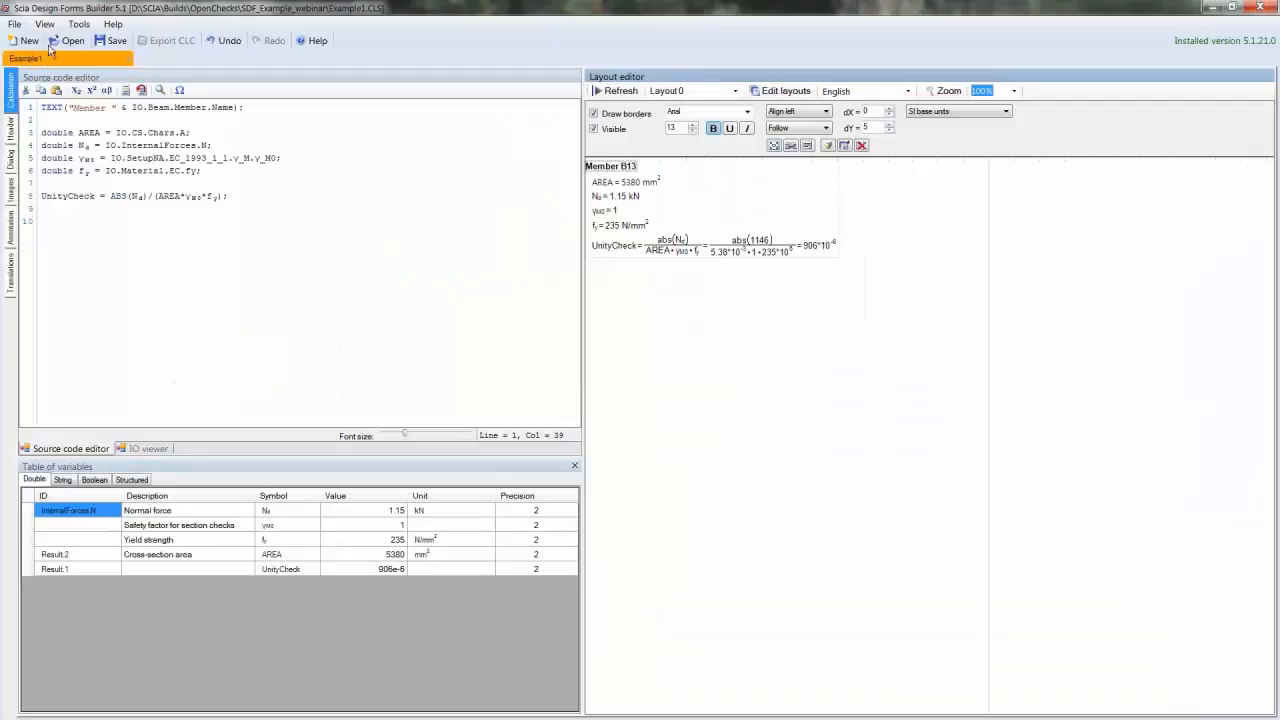
# Open the Design Forms source file Manual_Example_2.cls from the OpenChecks Manual_example folder
pyautogui.click(70, 40)
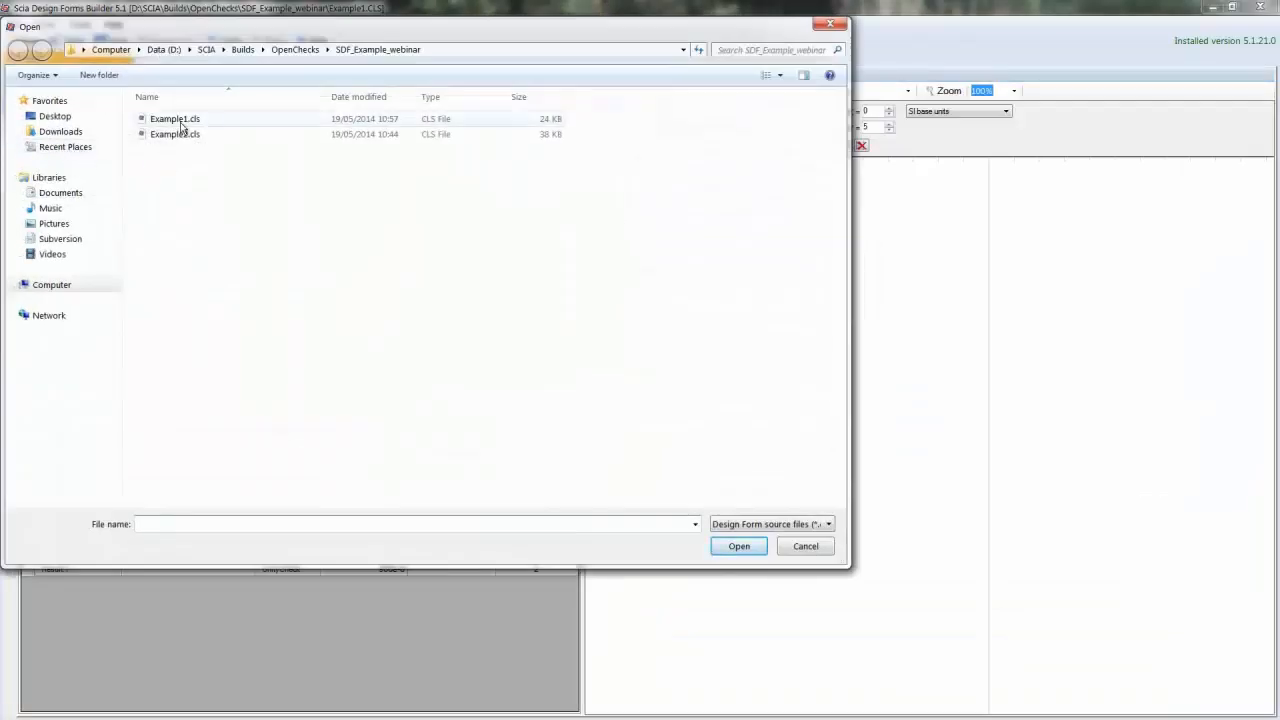
pyautogui.click(295, 49)
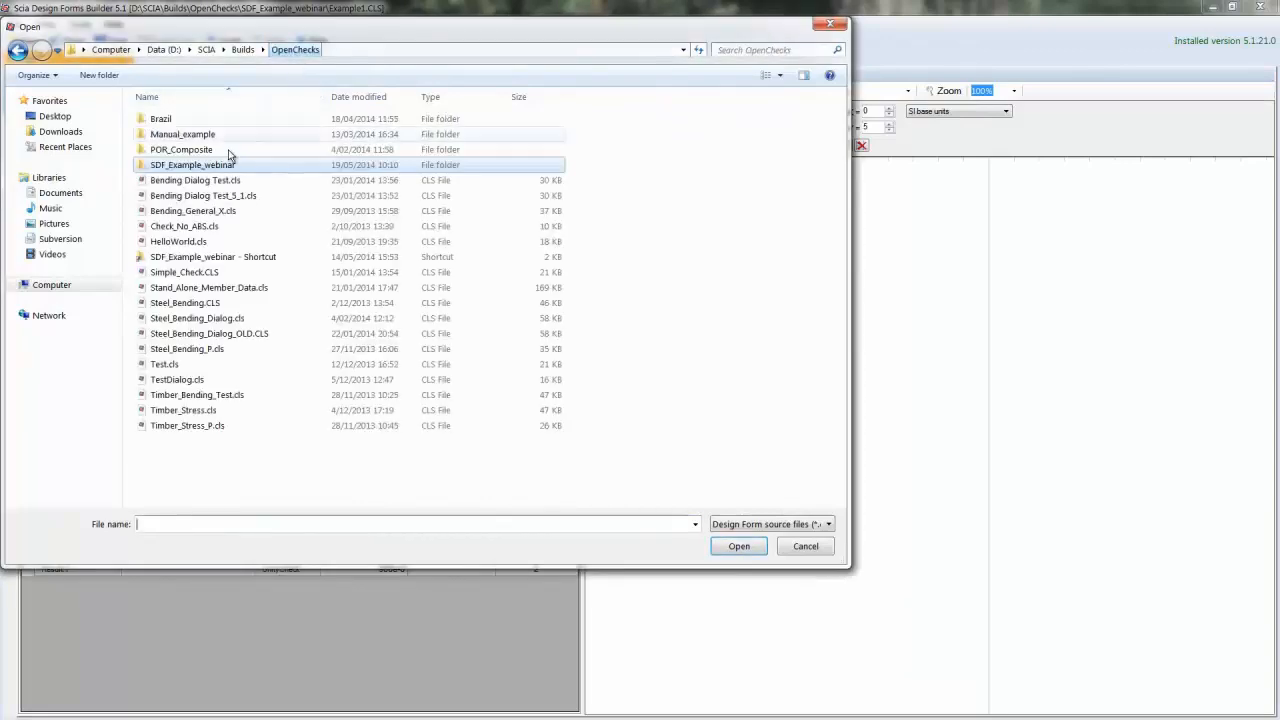
pyautogui.doubleClick(184, 136)
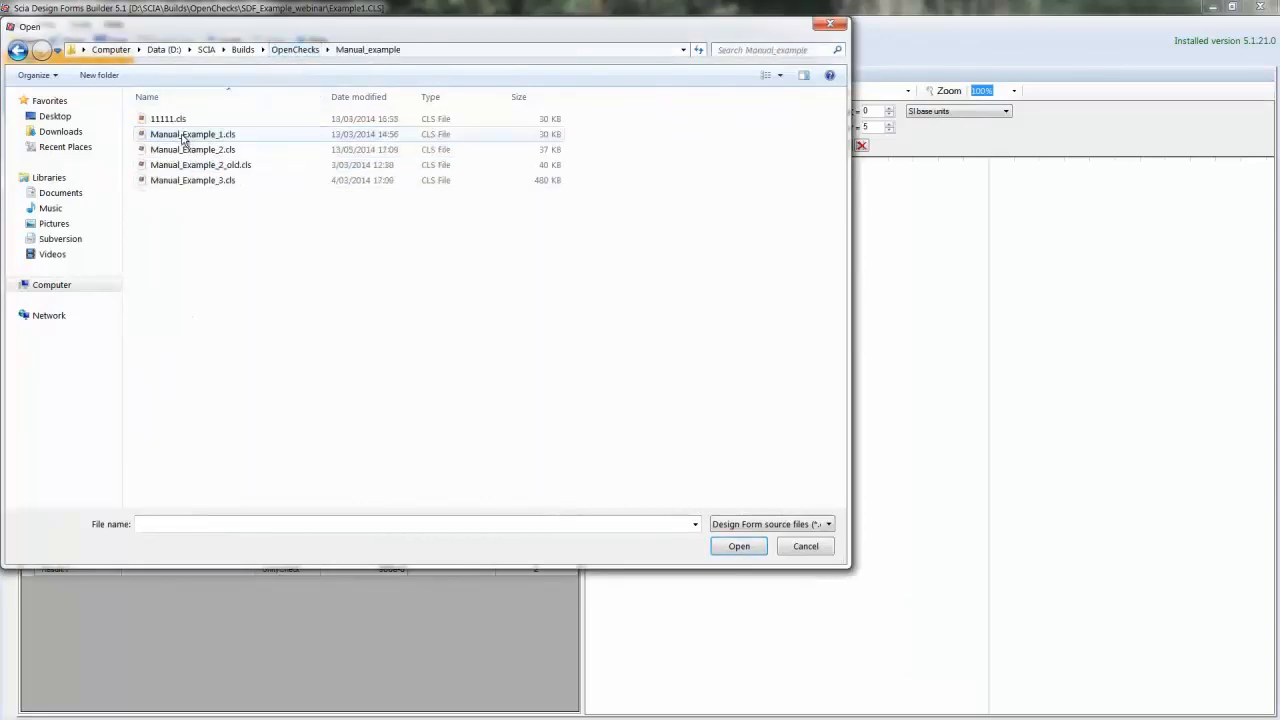
pyautogui.click(186, 151)
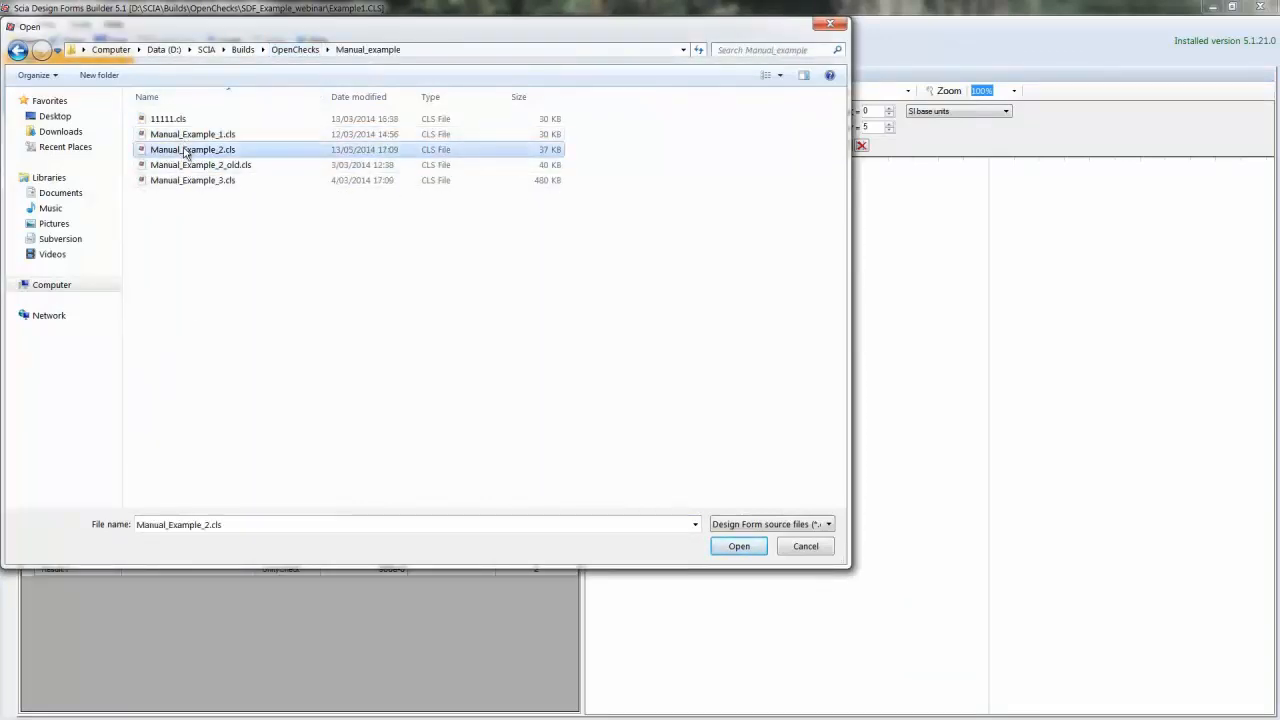
pyautogui.click(759, 551)
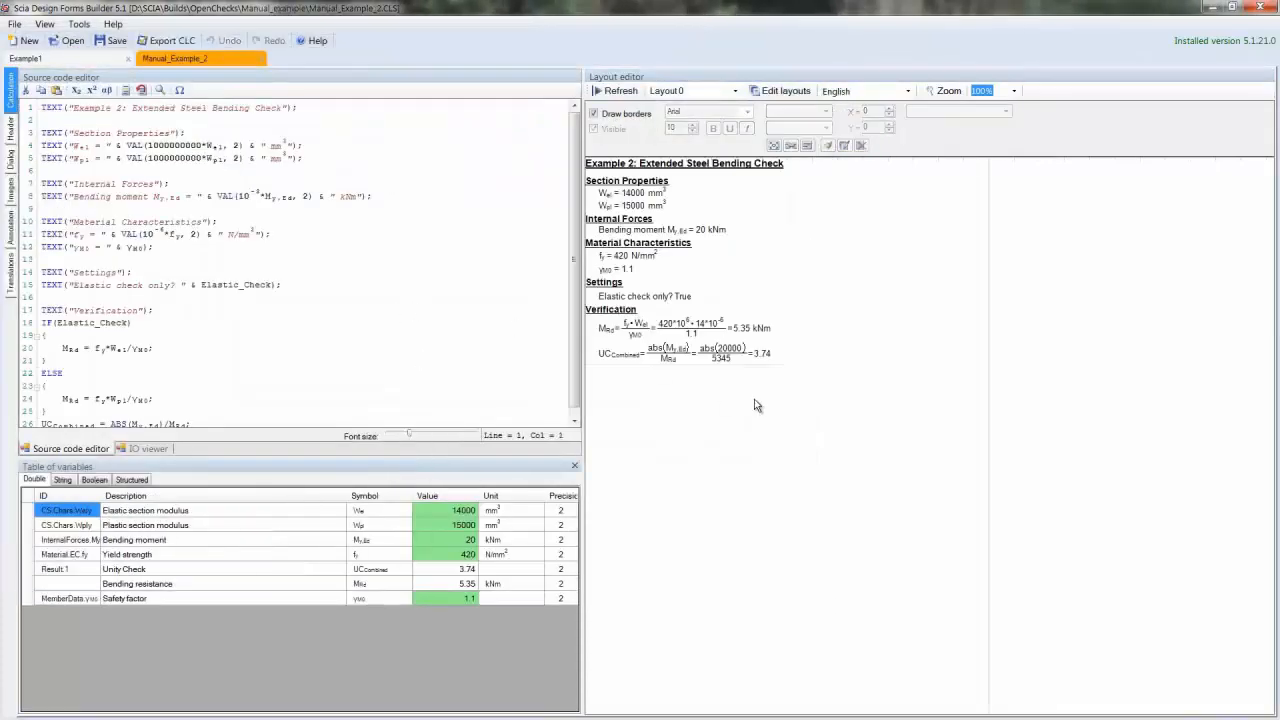
# Examine the Member data dialog layout defined in Manual_Example_2, and return to its calculation source code
pyautogui.click(11, 160)
pyautogui.click(321, 78)
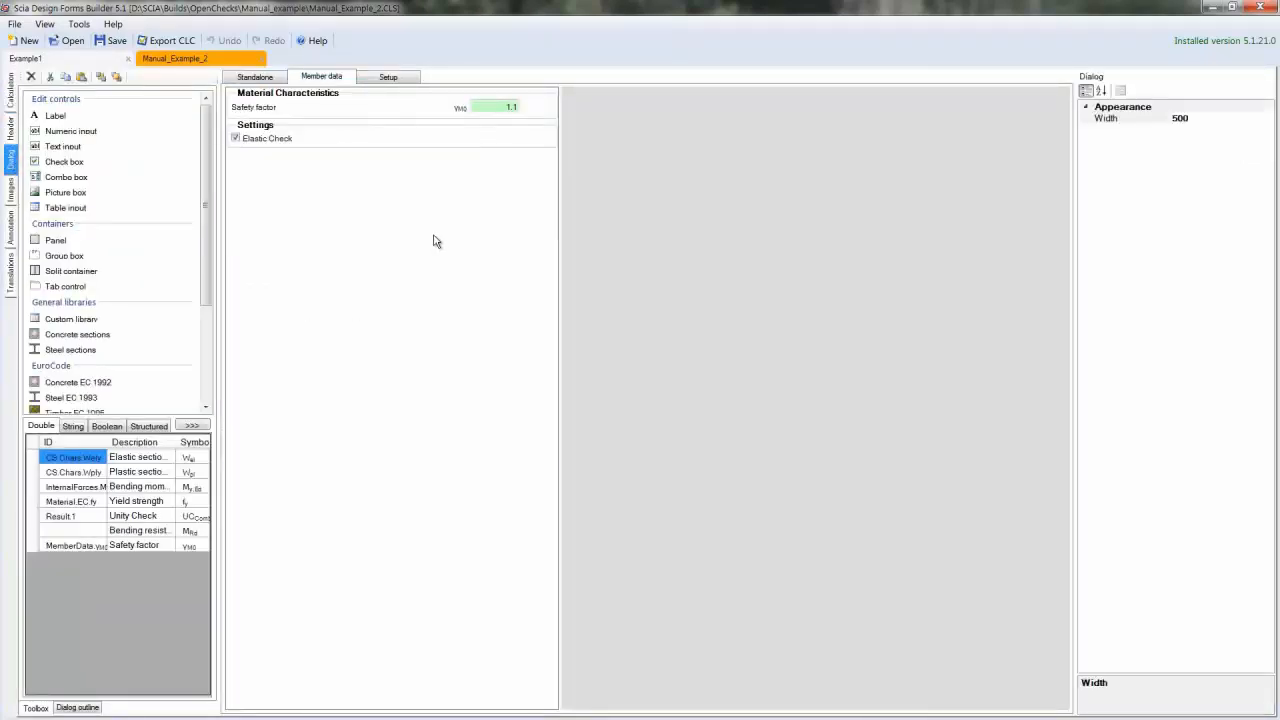
pyautogui.click(11, 88)
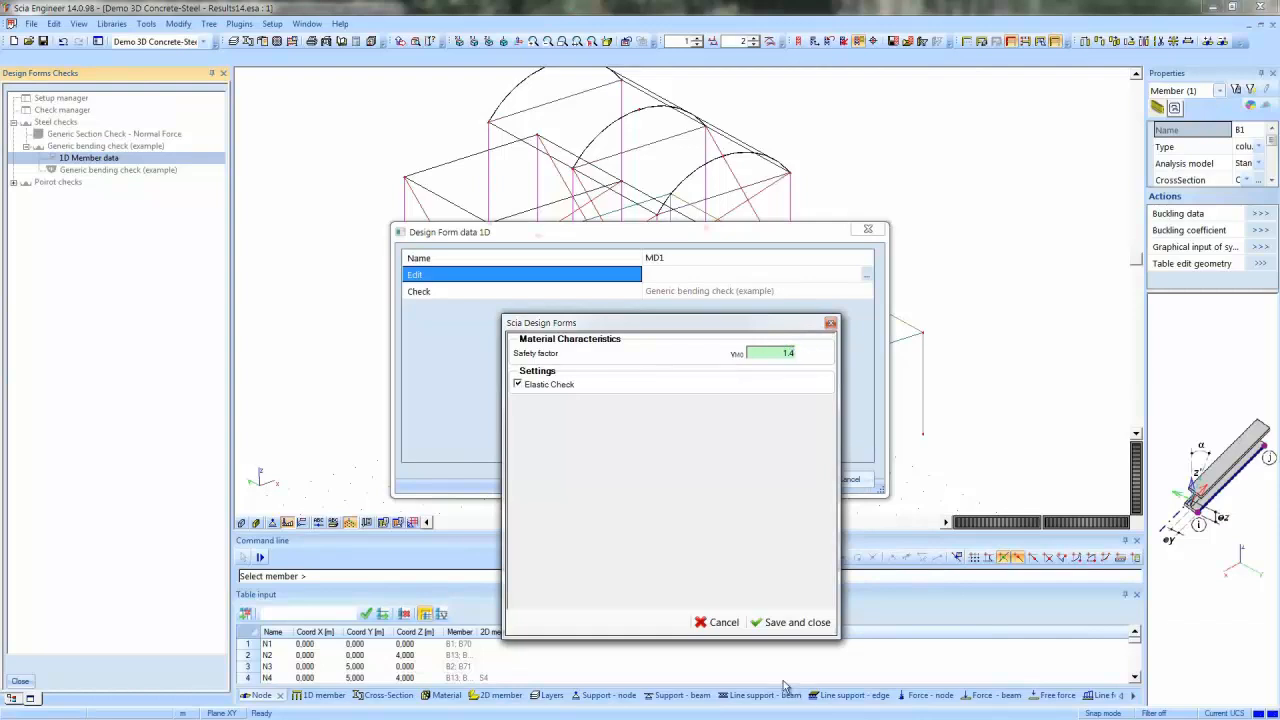
# Back in Scia Engineer, save member data MD1 with a safety factor of 1.4, reopen its inputs to check, and assign it to B1
pyautogui.click(790, 623)
pyautogui.click(867, 274)
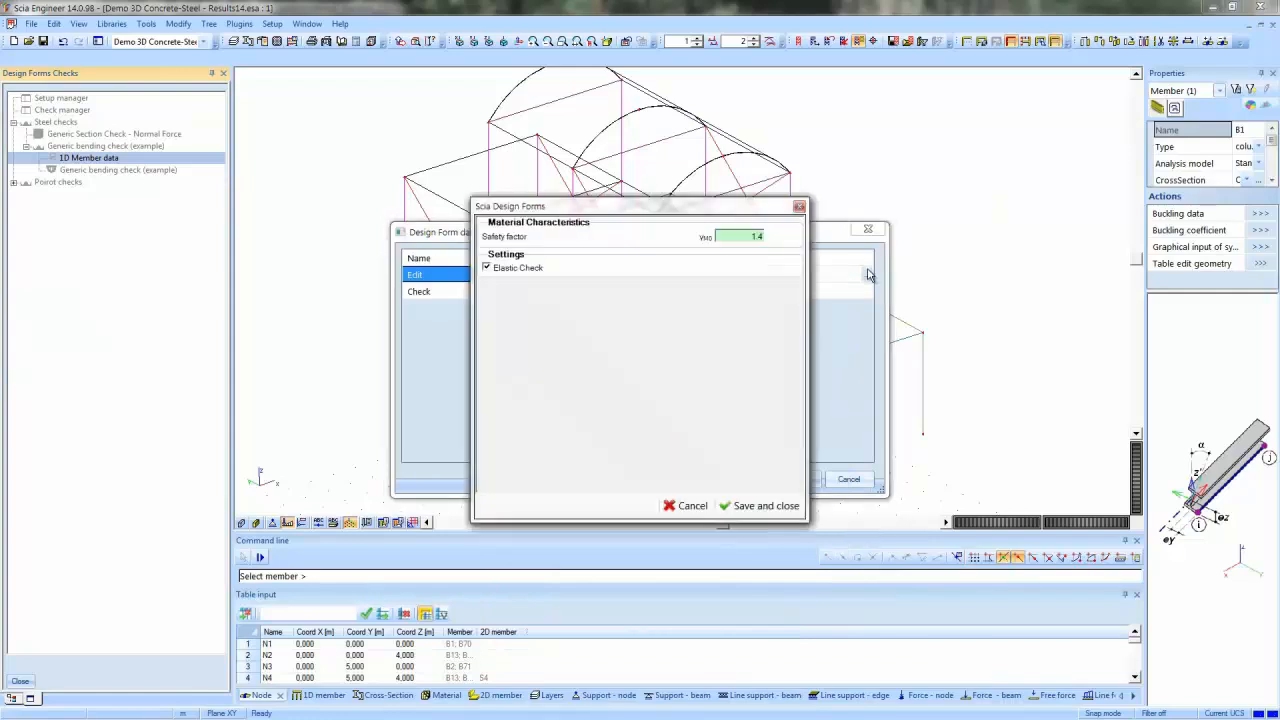
pyautogui.click(801, 207)
pyautogui.click(796, 478)
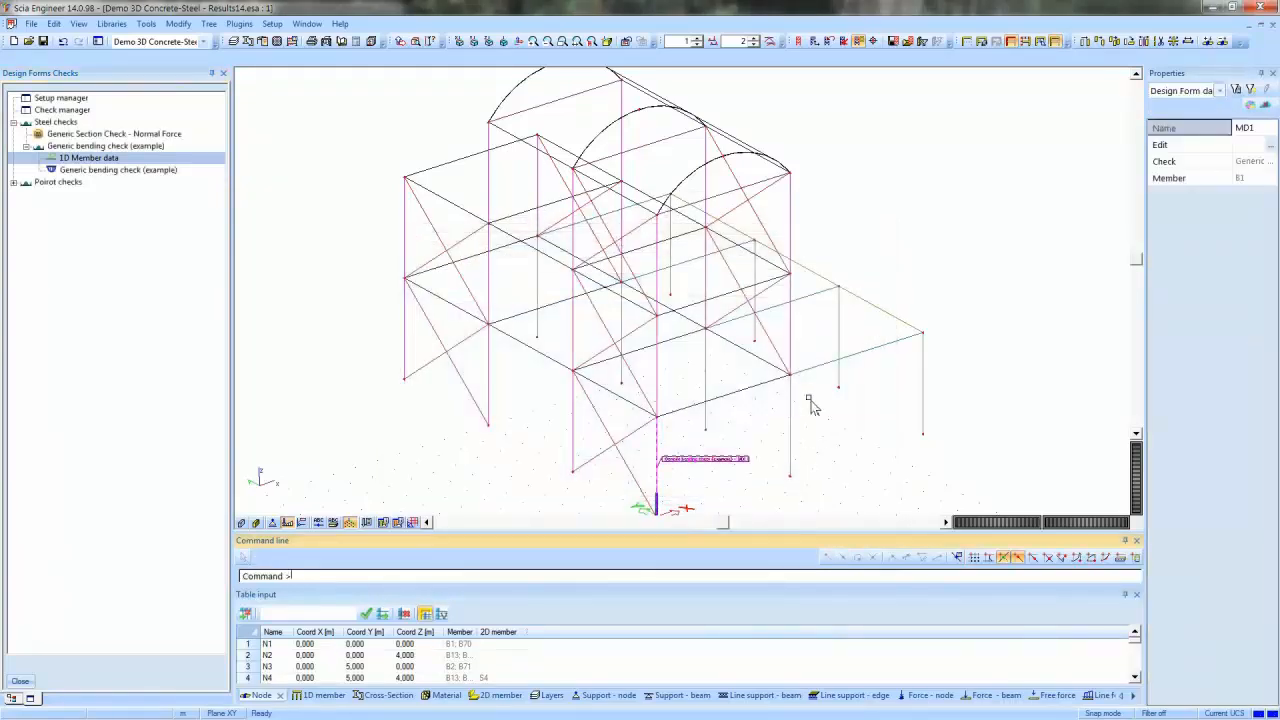
# Select the three stacked corner columns and assign Generic bending check member data with a safety factor of 2.5
pyautogui.click(660, 447)
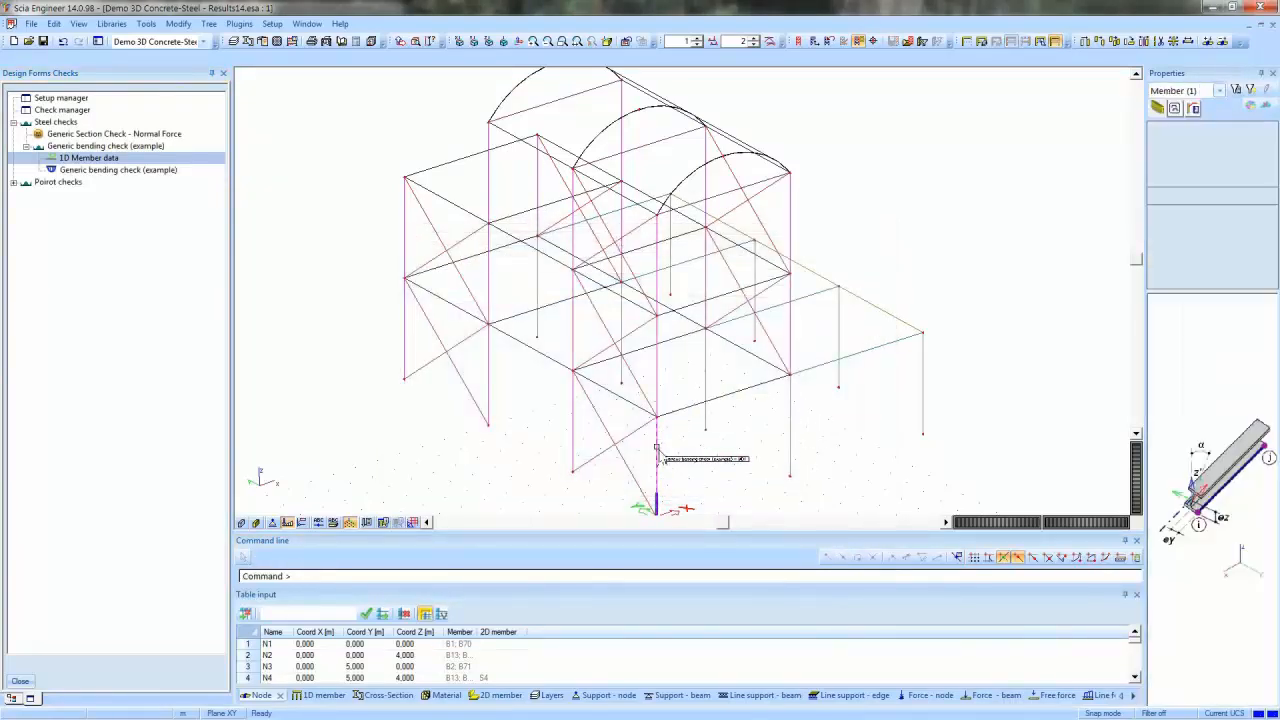
pyautogui.click(659, 373)
pyautogui.click(660, 298)
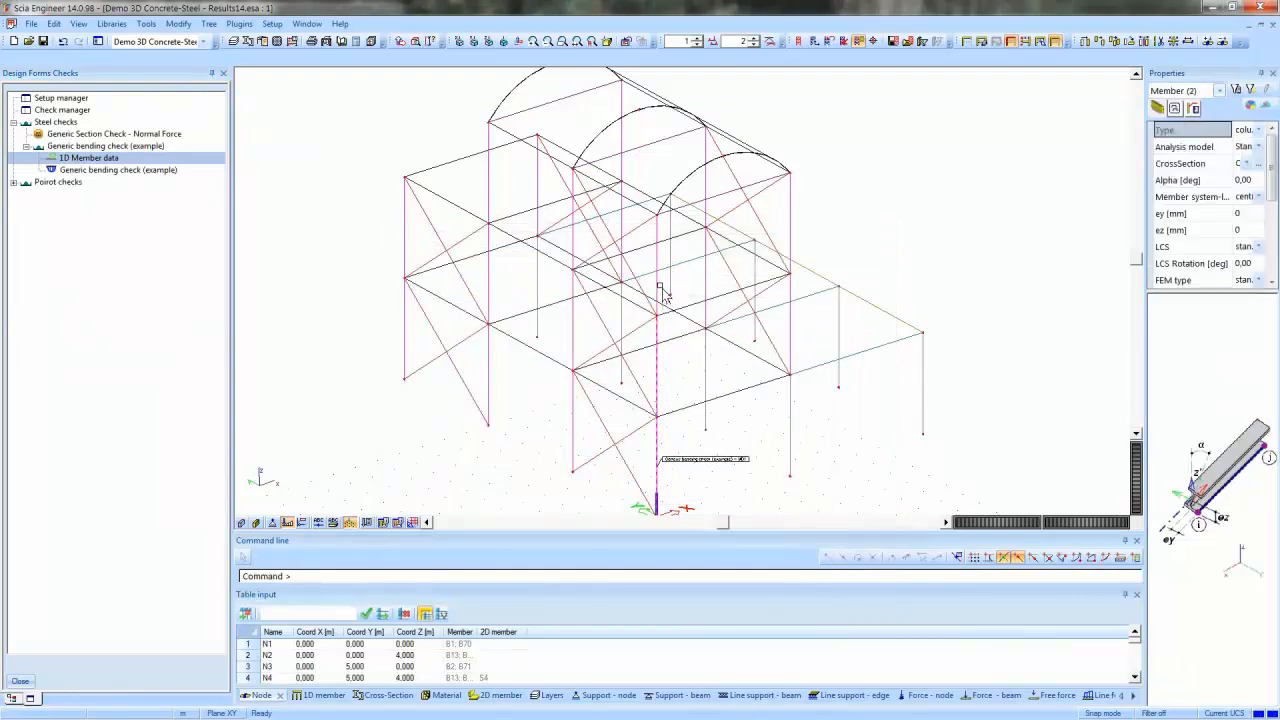
pyautogui.doubleClick(97, 158)
pyautogui.click(866, 276)
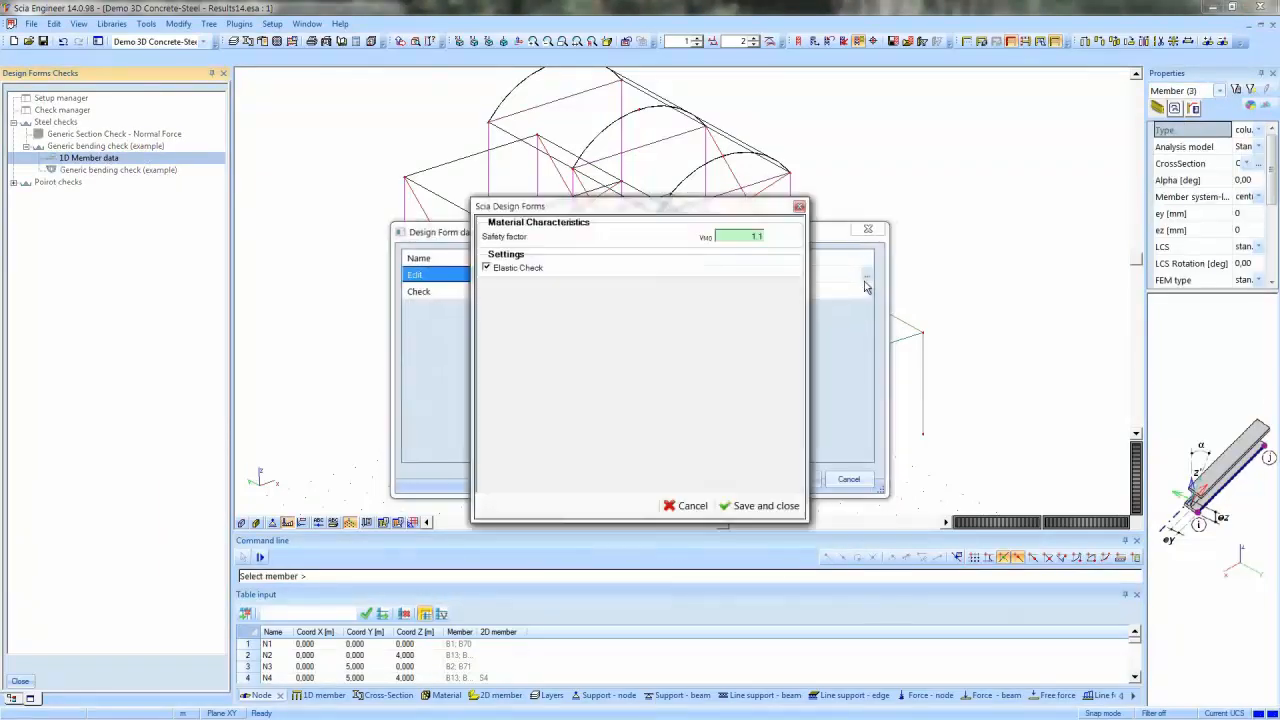
pyautogui.doubleClick(756, 236)
pyautogui.write('2.5')
pyautogui.click(785, 507)
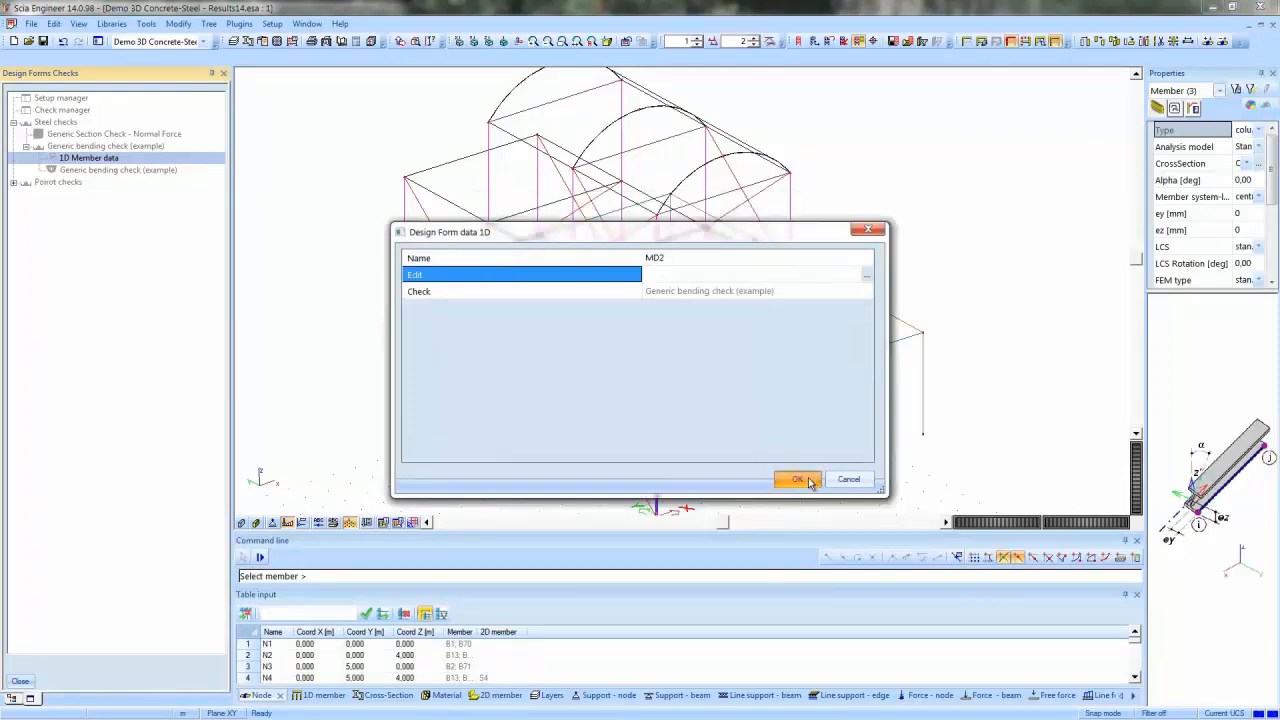
pyautogui.click(798, 480)
# Clear the selection and inspect the stored inputs of member data MD2 on the middle corner column, leaving them unedited
pyautogui.click(752, 417)
pyautogui.scroll(1, 774, 425)
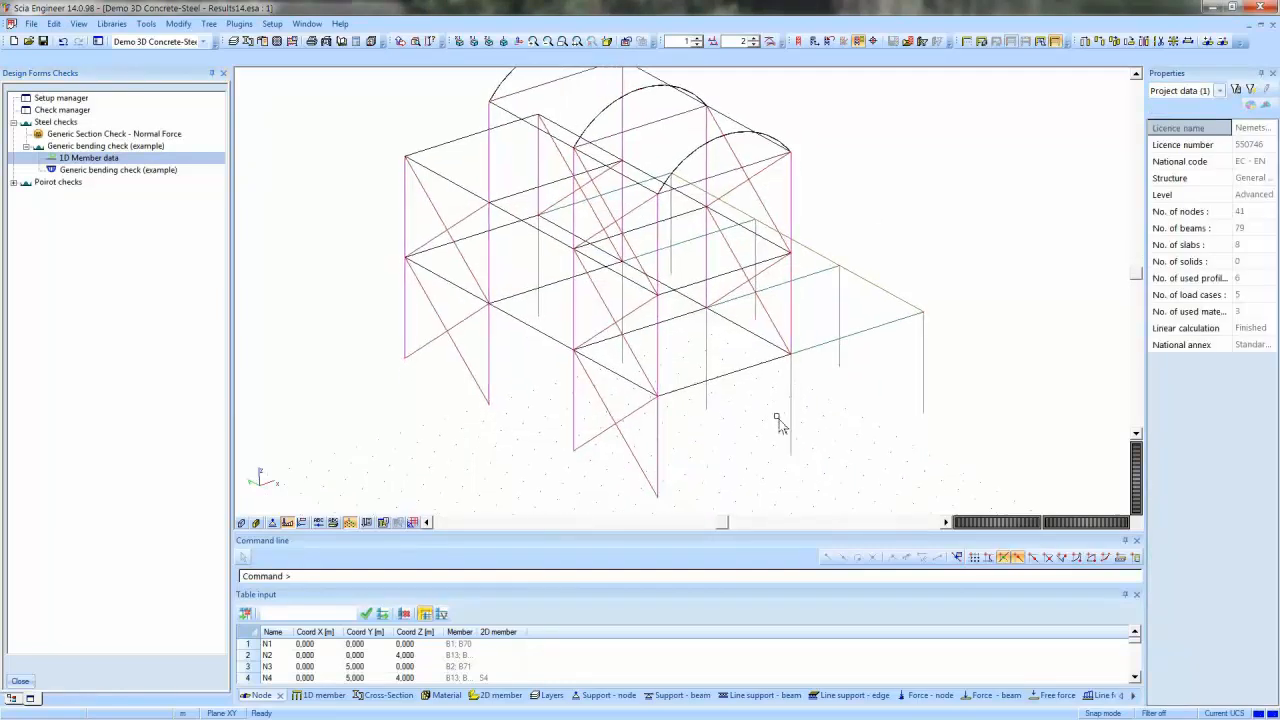
pyautogui.scroll(2, 680, 360)
pyautogui.scroll(-2, 694, 301)
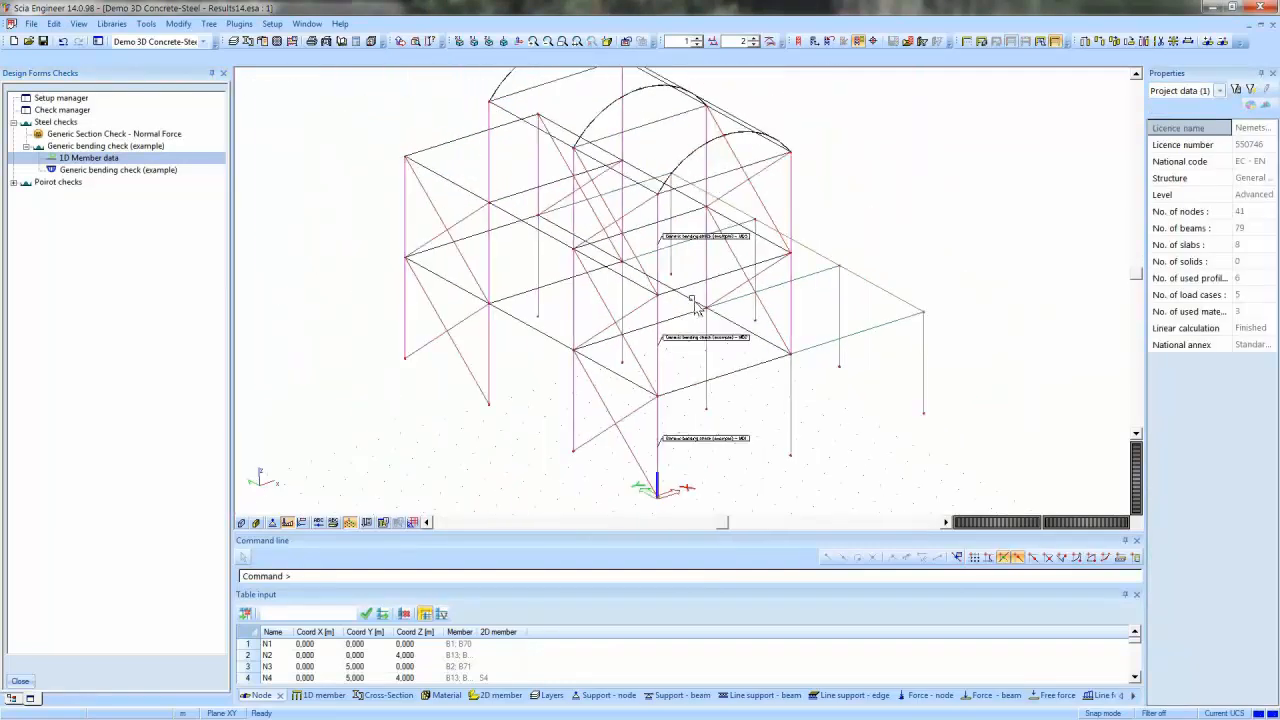
pyautogui.doubleClick(703, 340)
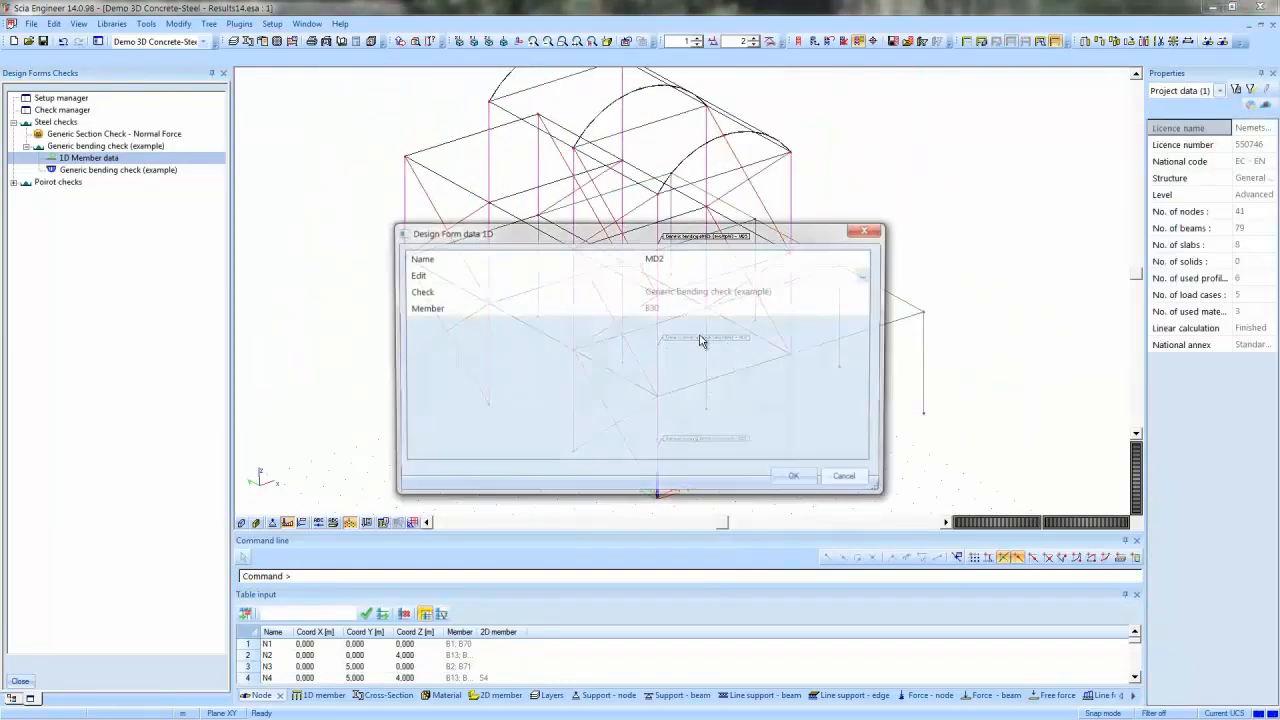
pyautogui.click(867, 276)
pyautogui.click(799, 207)
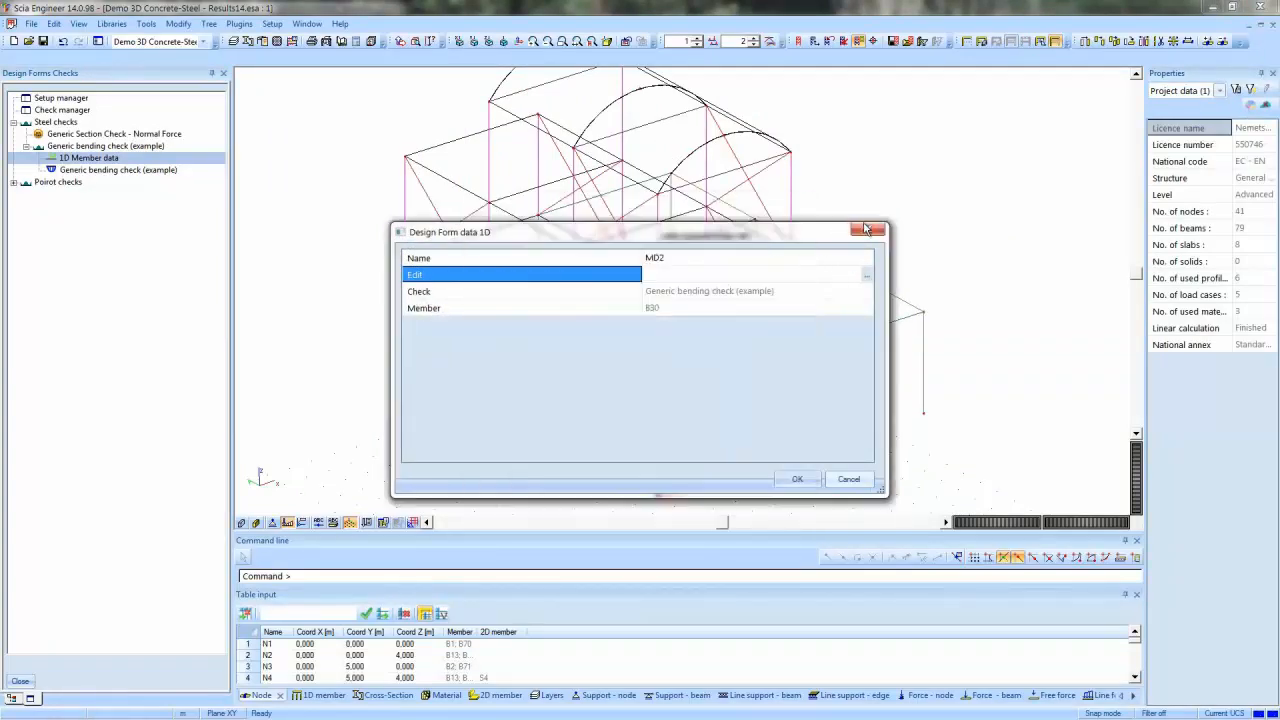
pyautogui.click(867, 229)
# Rerun the Generic bending check (example) and examine the unity check diagrams around the corner columns with member data
pyautogui.click(118, 172)
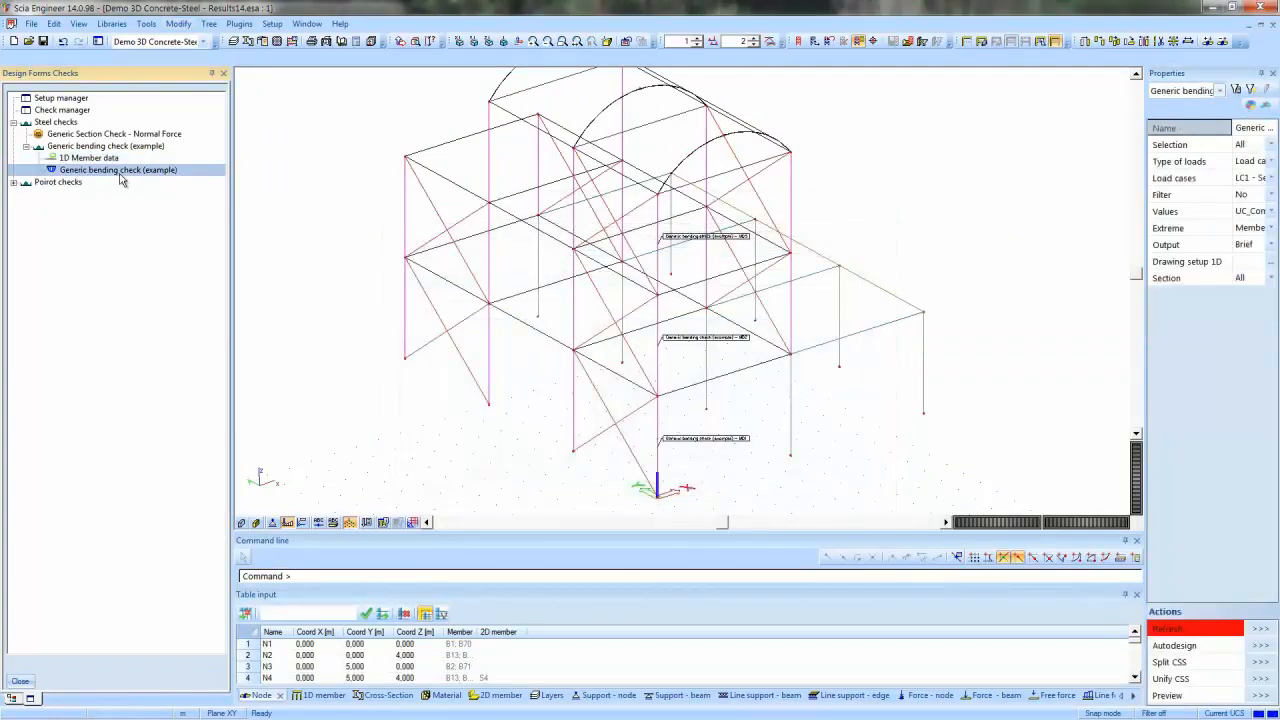
pyautogui.click(1260, 629)
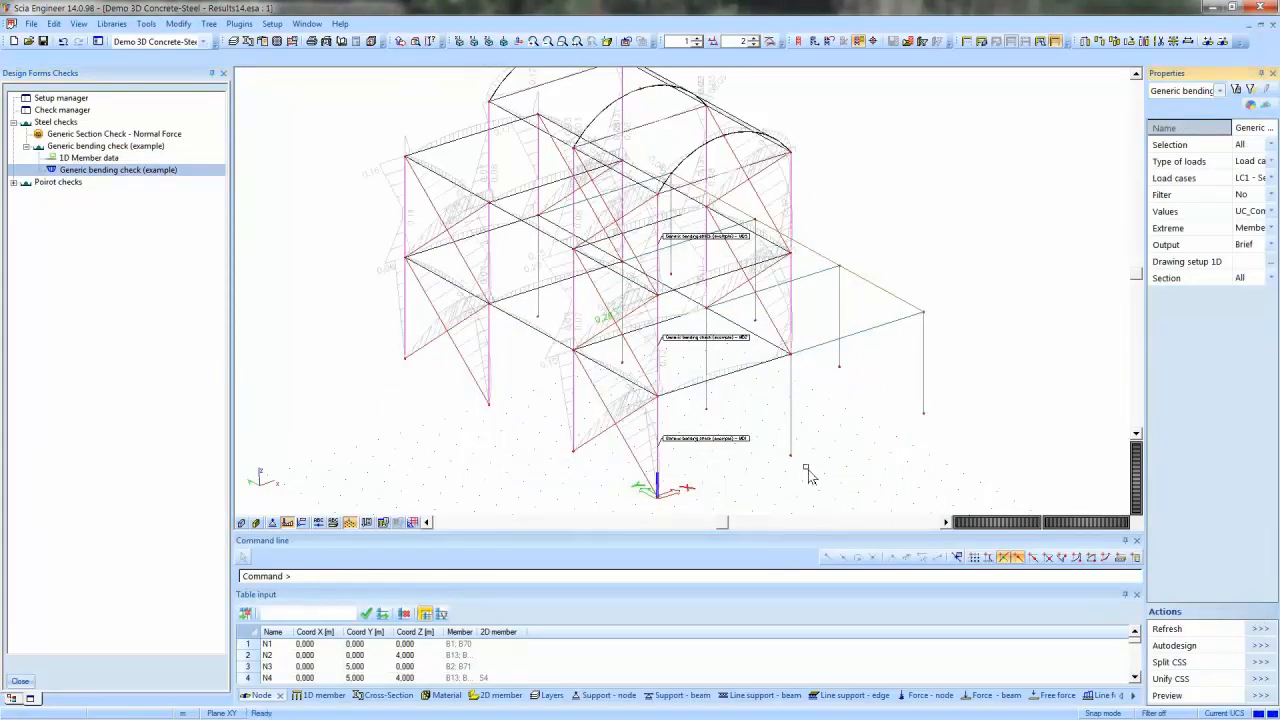
pyautogui.keyDown('ctrl'); pyautogui.moveTo(799, 460); pyautogui.dragTo(822, 446, button='right'); pyautogui.keyUp('ctrl')
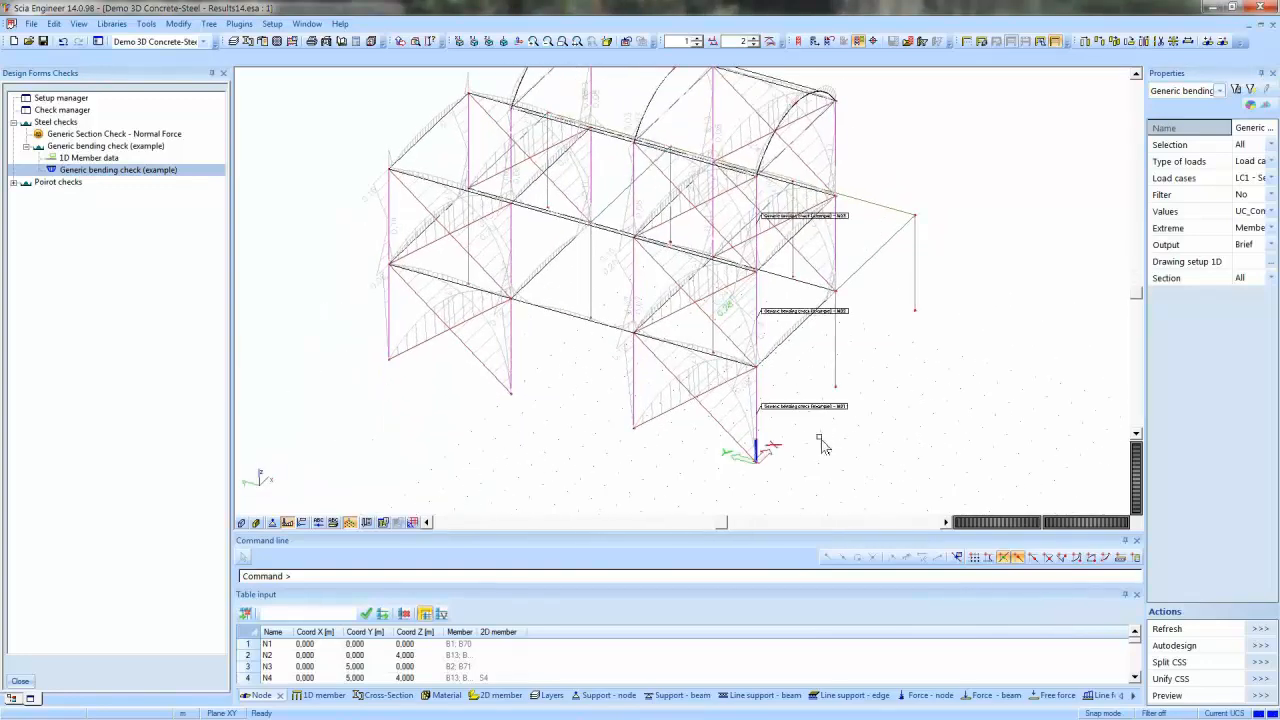
pyautogui.scroll(1, 857, 366)
pyautogui.scroll(3, 697, 325)
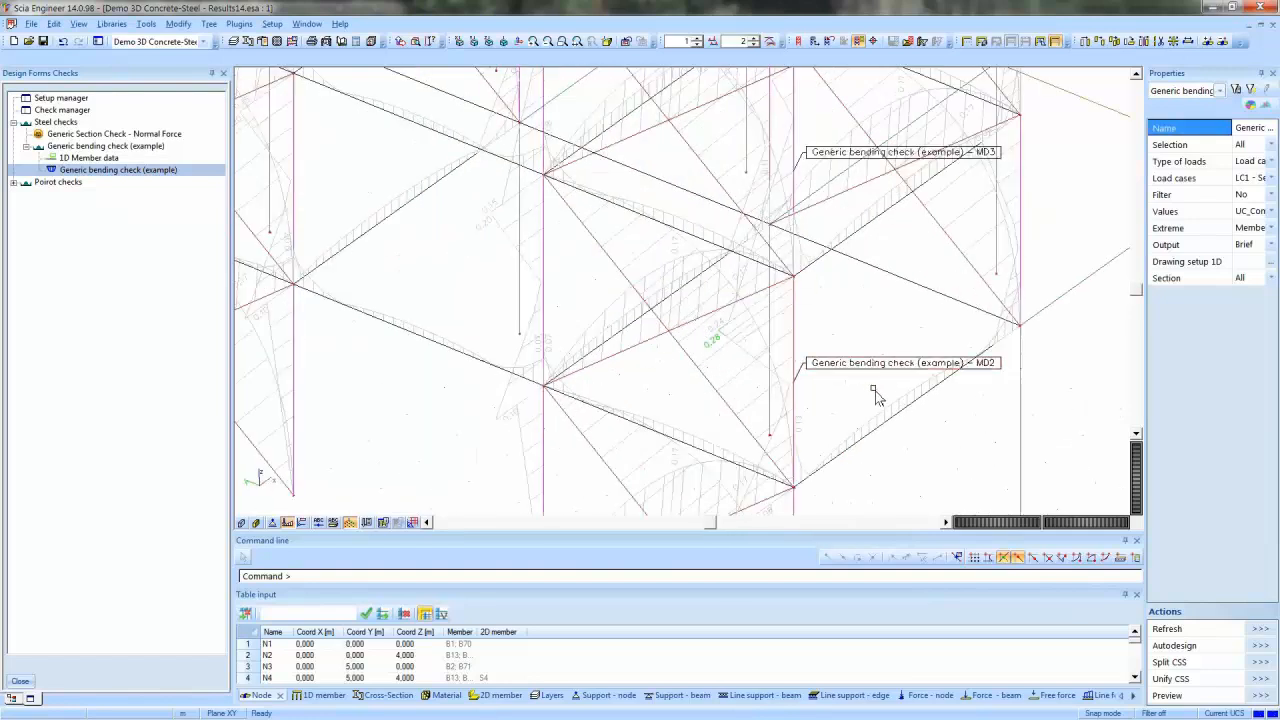
pyautogui.scroll(-2, 875, 390)
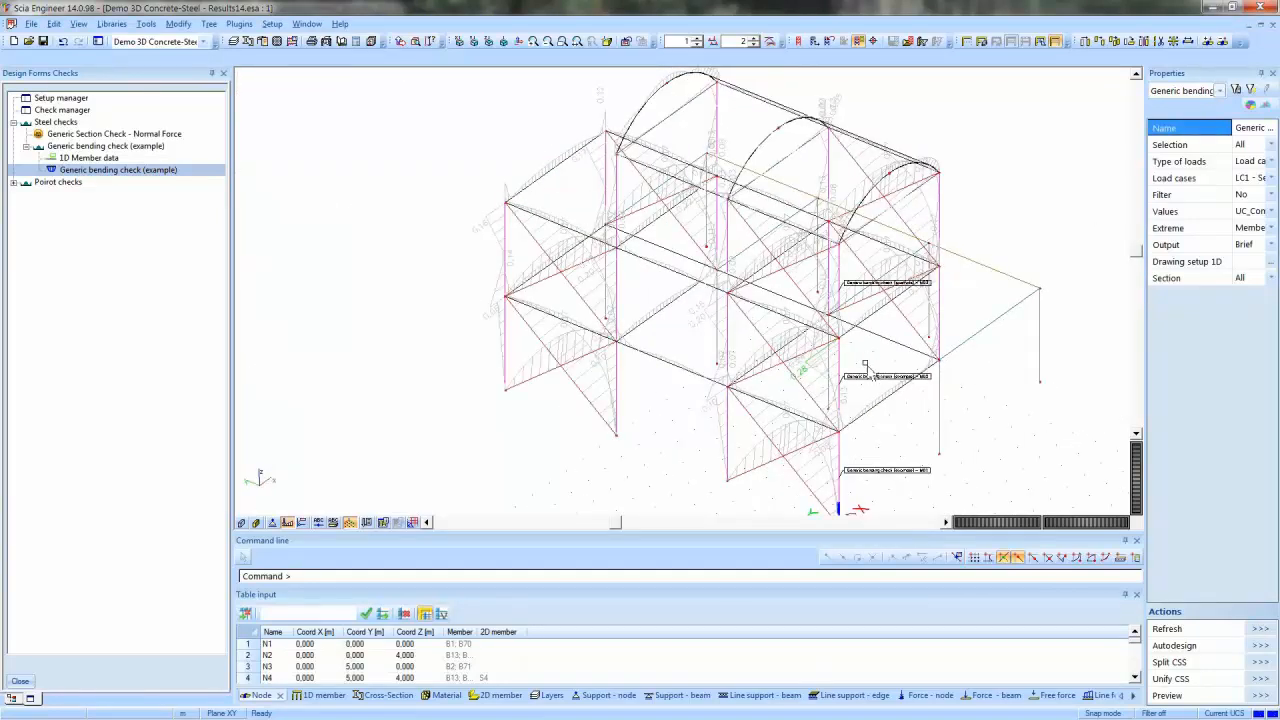
pyautogui.keyDown('shift'); pyautogui.moveTo(870, 364); pyautogui.dragTo(724, 348, button='right'); pyautogui.keyUp('shift')
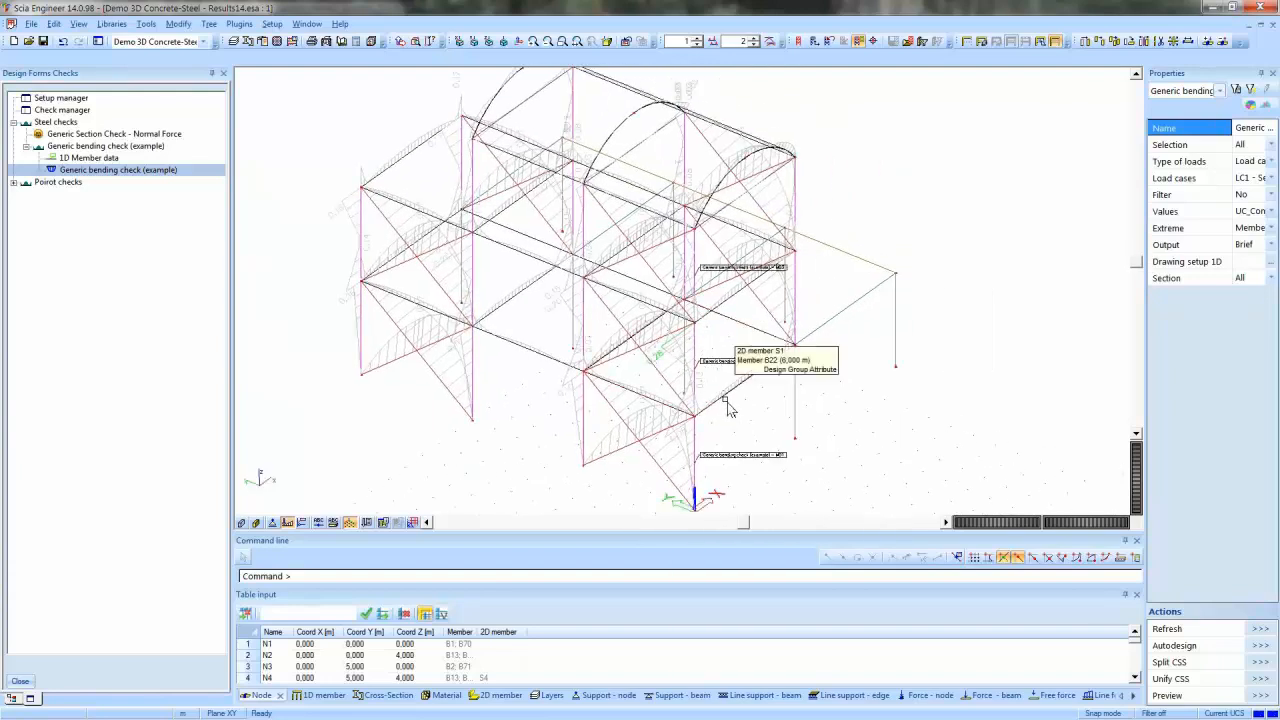
# Create an Engineering report, maximise its window, and insert the Generic Section Check - Normal Force item from the Design Forms steel checks
pyautogui.click(355, 41)
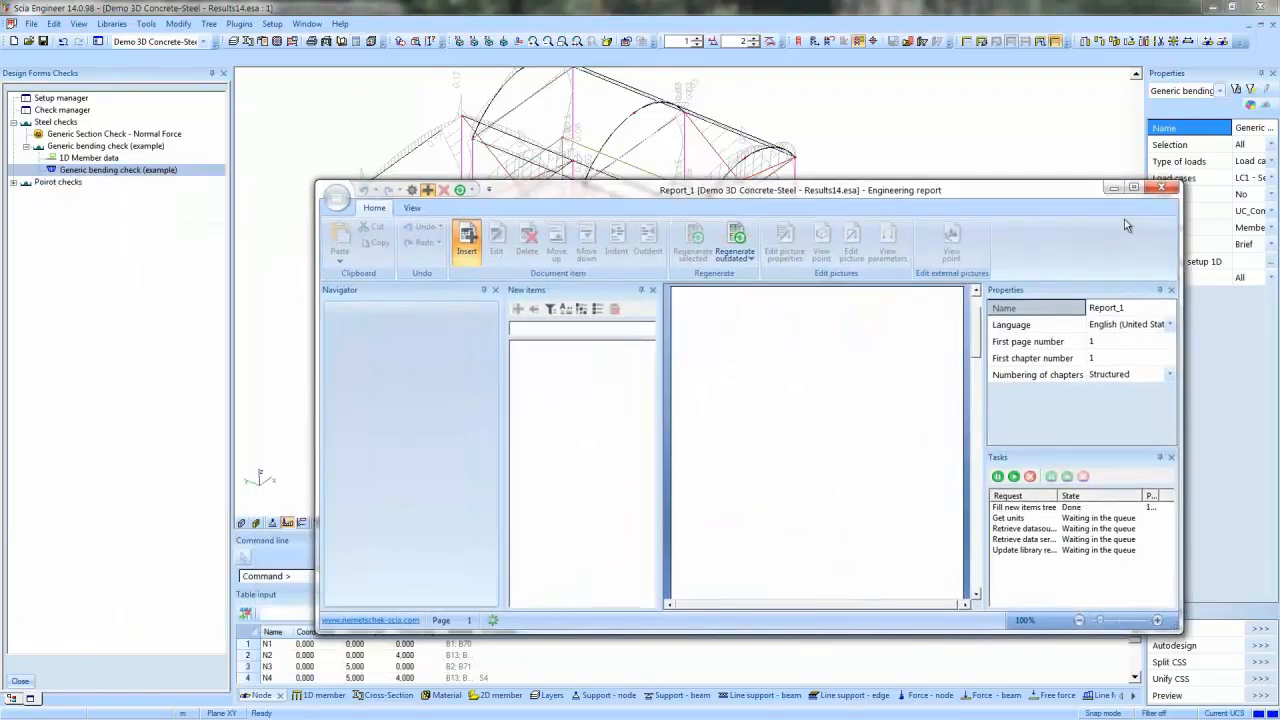
pyautogui.doubleClick(556, 201)
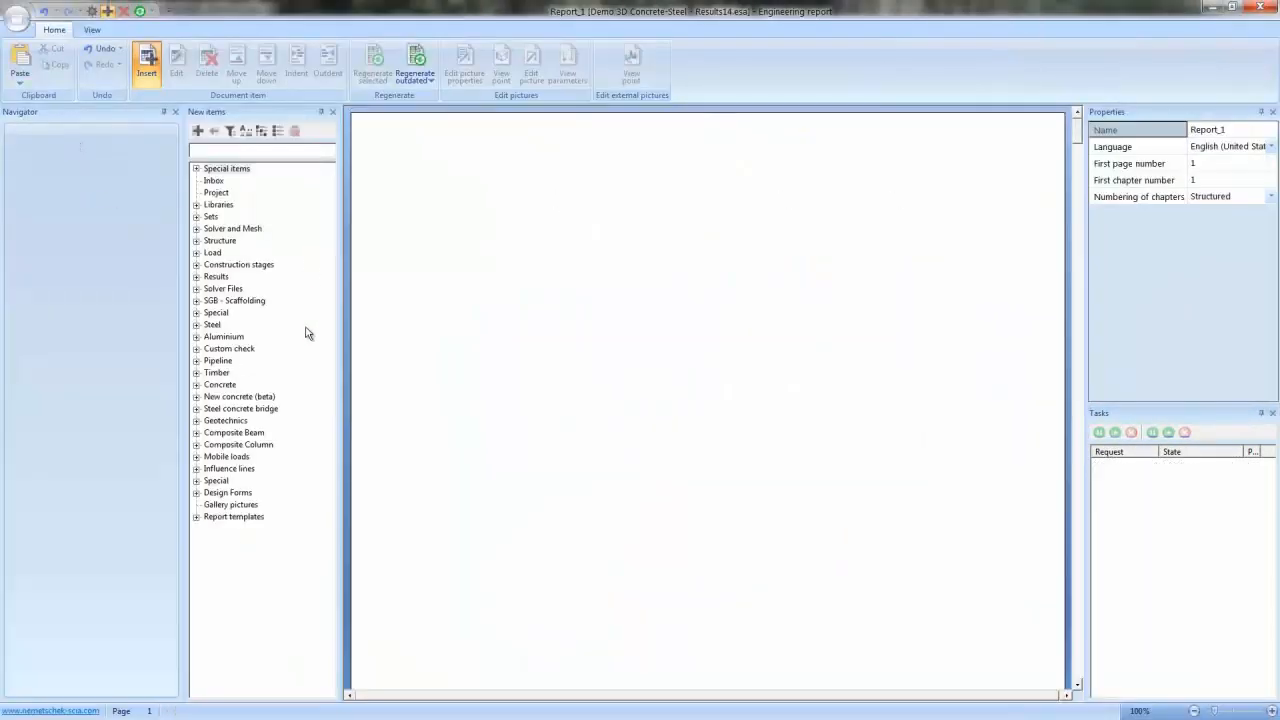
pyautogui.click(196, 492)
pyautogui.click(208, 516)
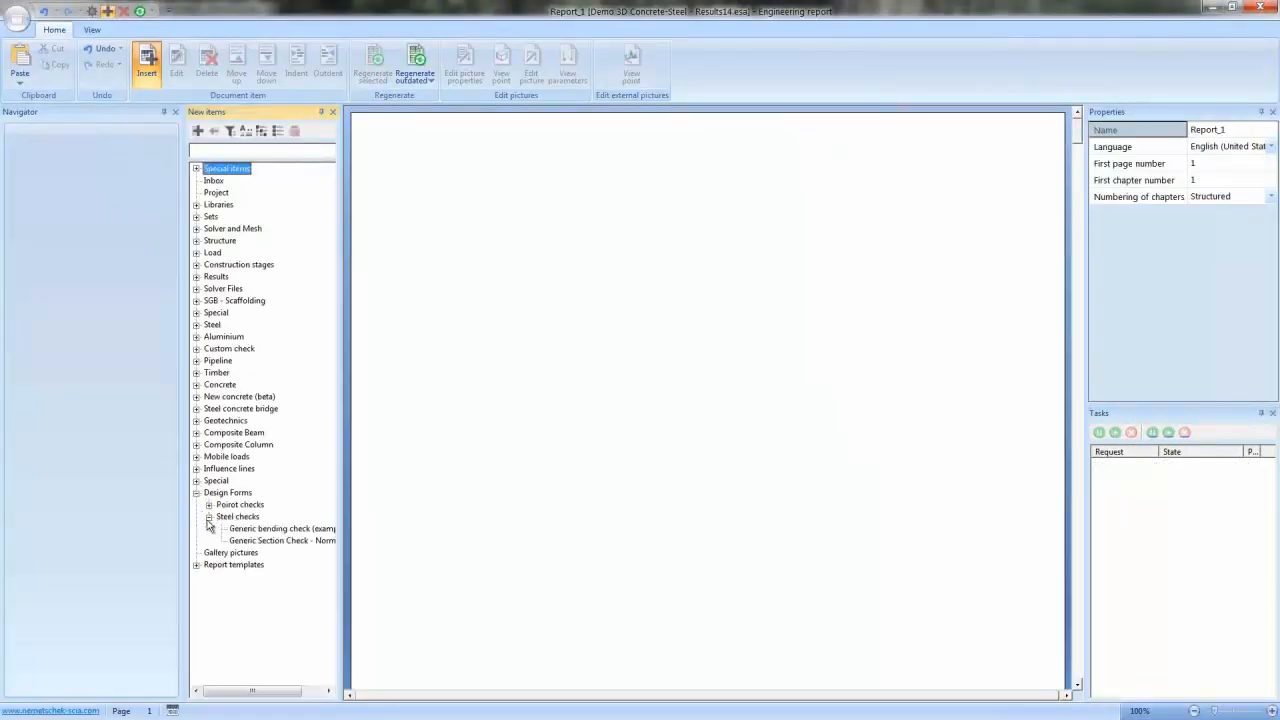
pyautogui.click(246, 541)
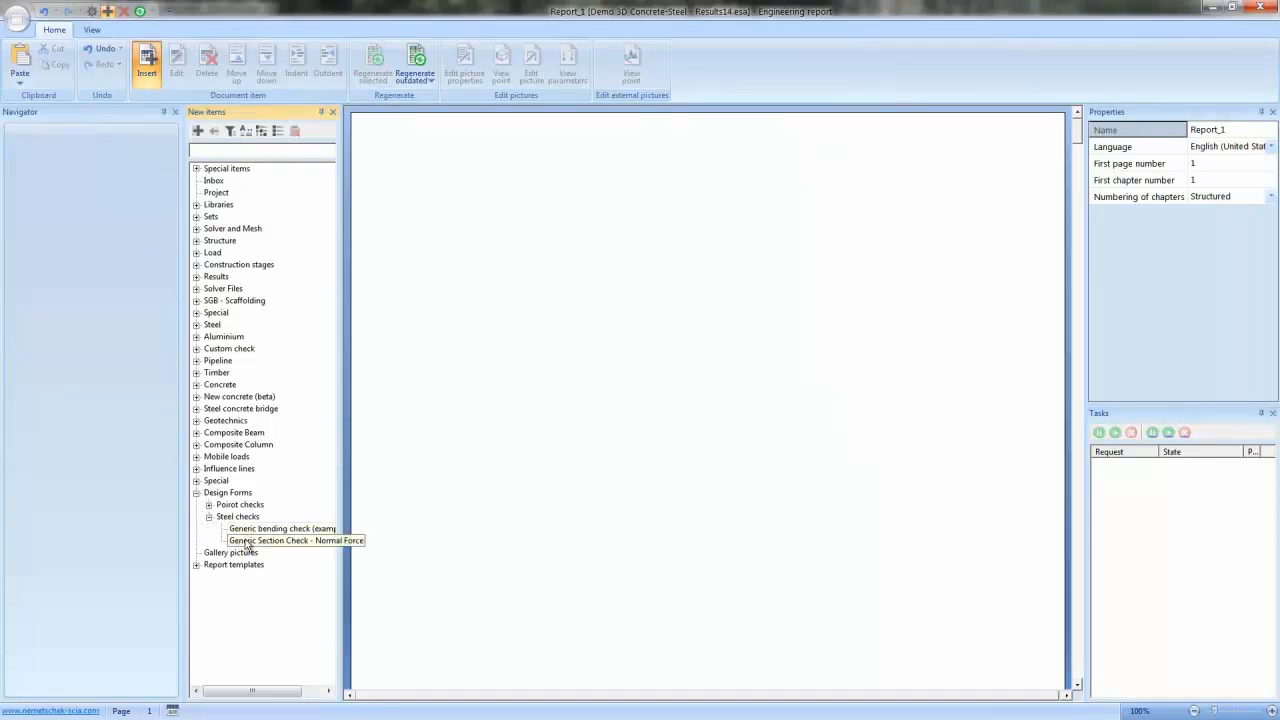
pyautogui.click(196, 130)
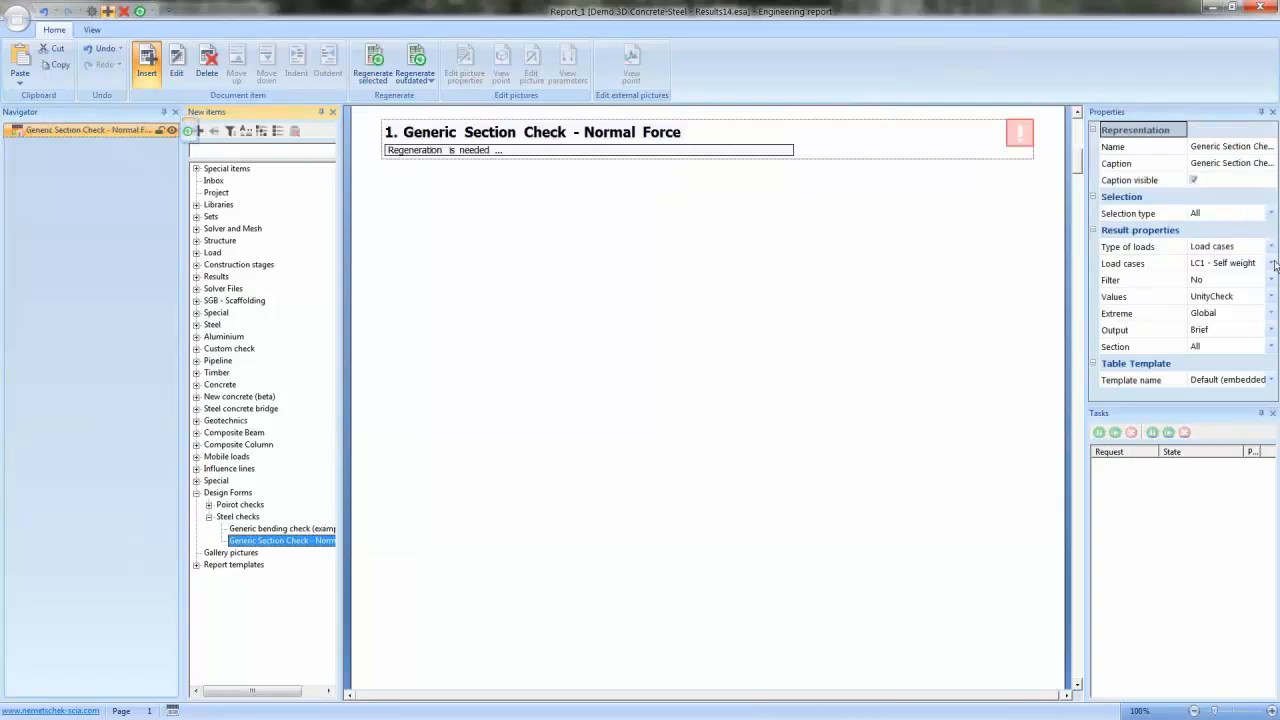
# Set the report item's type of loads to Combinations and regenerate the Generic Section Check table
pyautogui.click(1245, 250)
pyautogui.click(1238, 270)
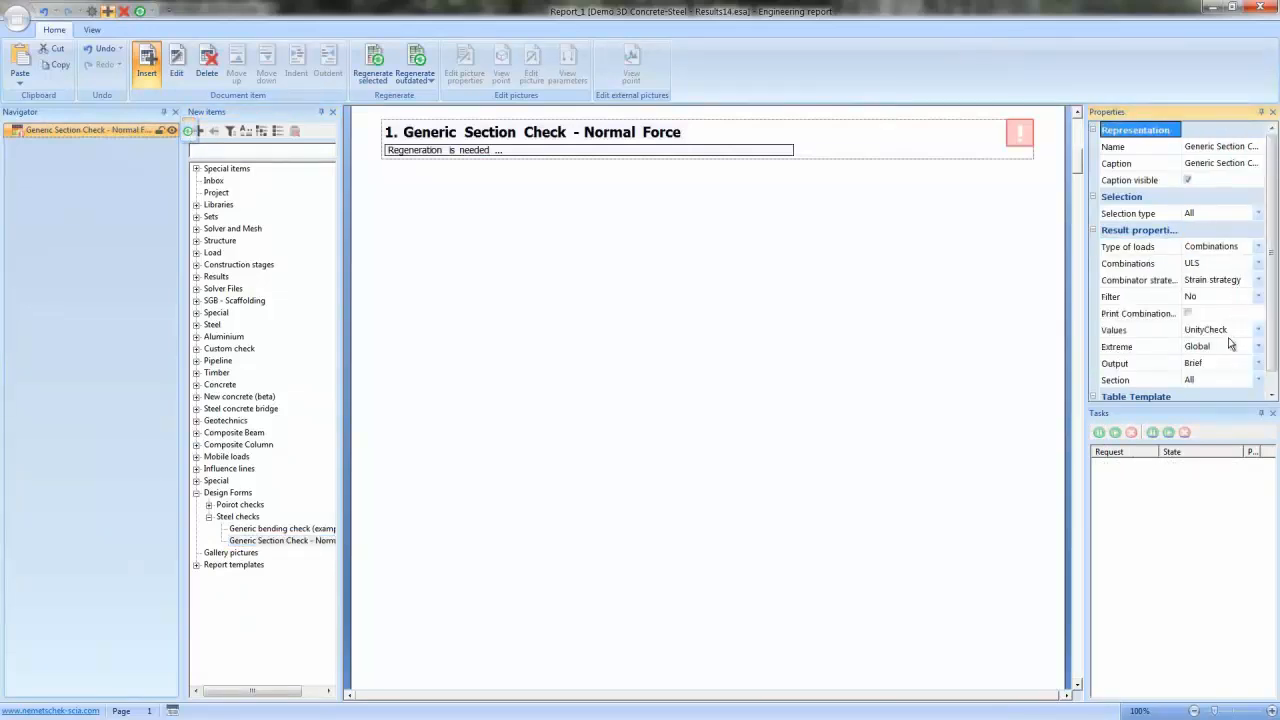
pyautogui.click(378, 74)
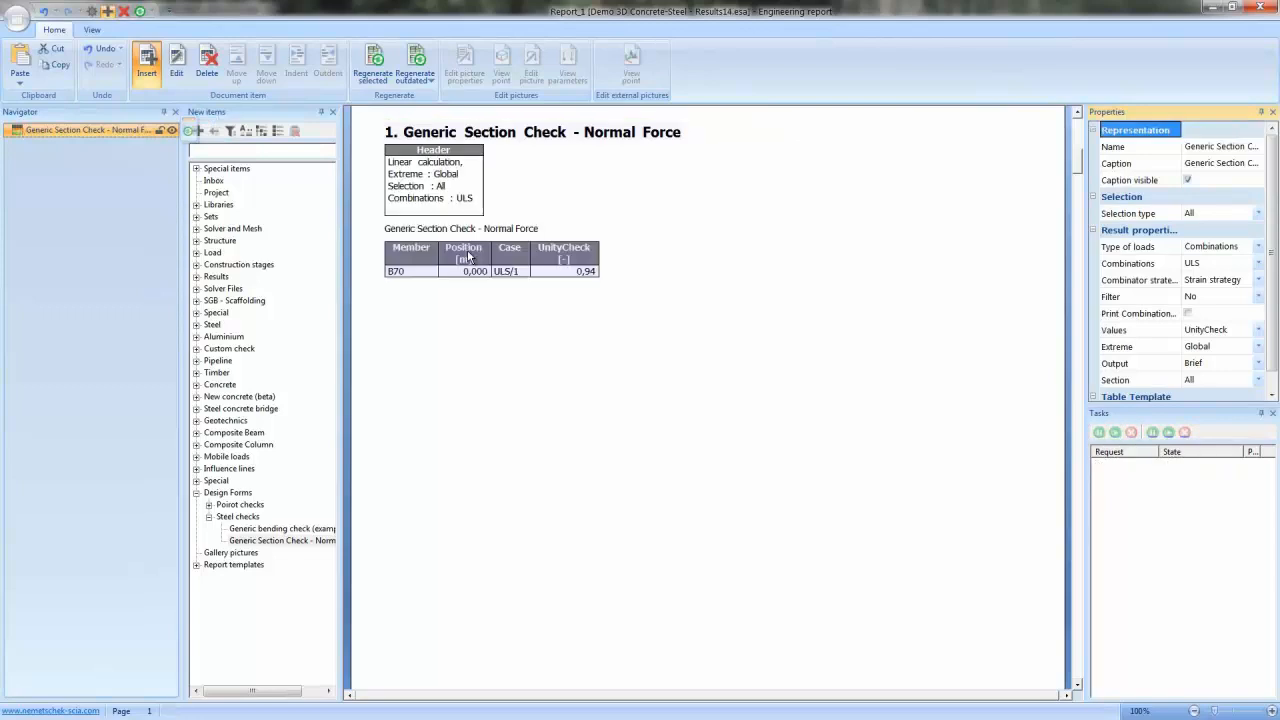
# Set the report item's extreme to Member, regenerate its table, and deselect the item
pyautogui.click(1224, 346)
pyautogui.click(1206, 384)
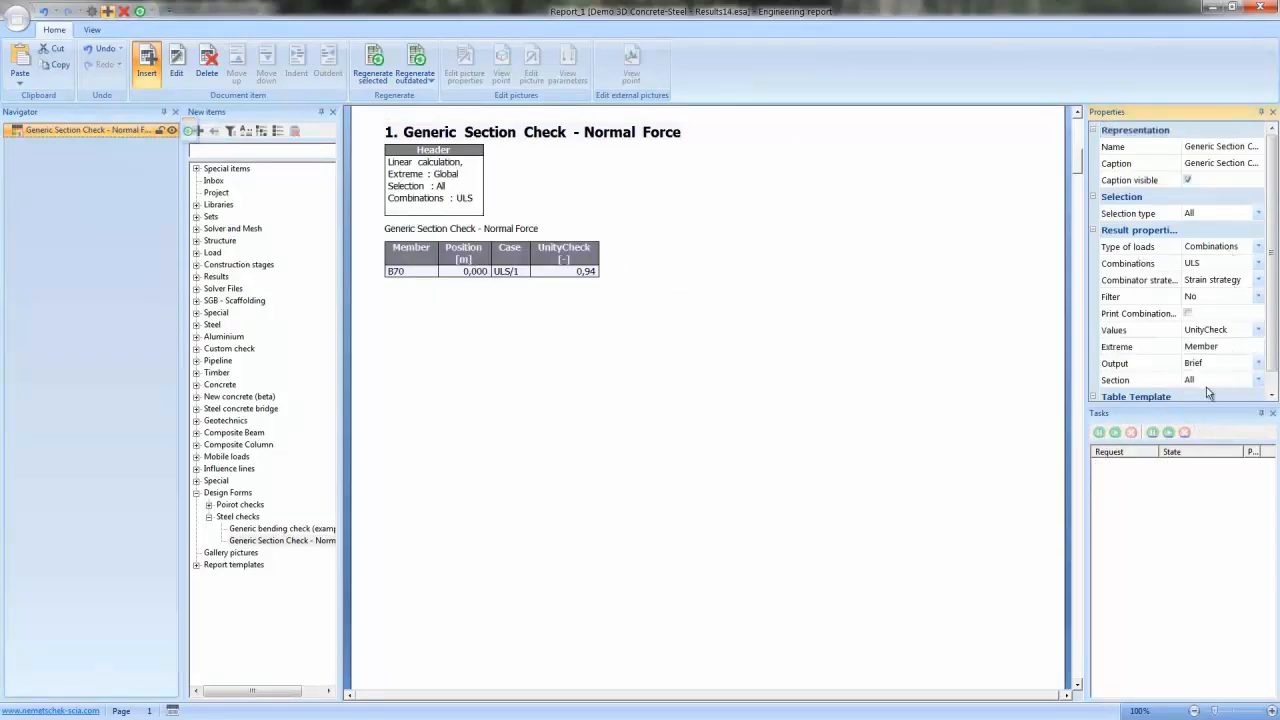
pyautogui.click(378, 74)
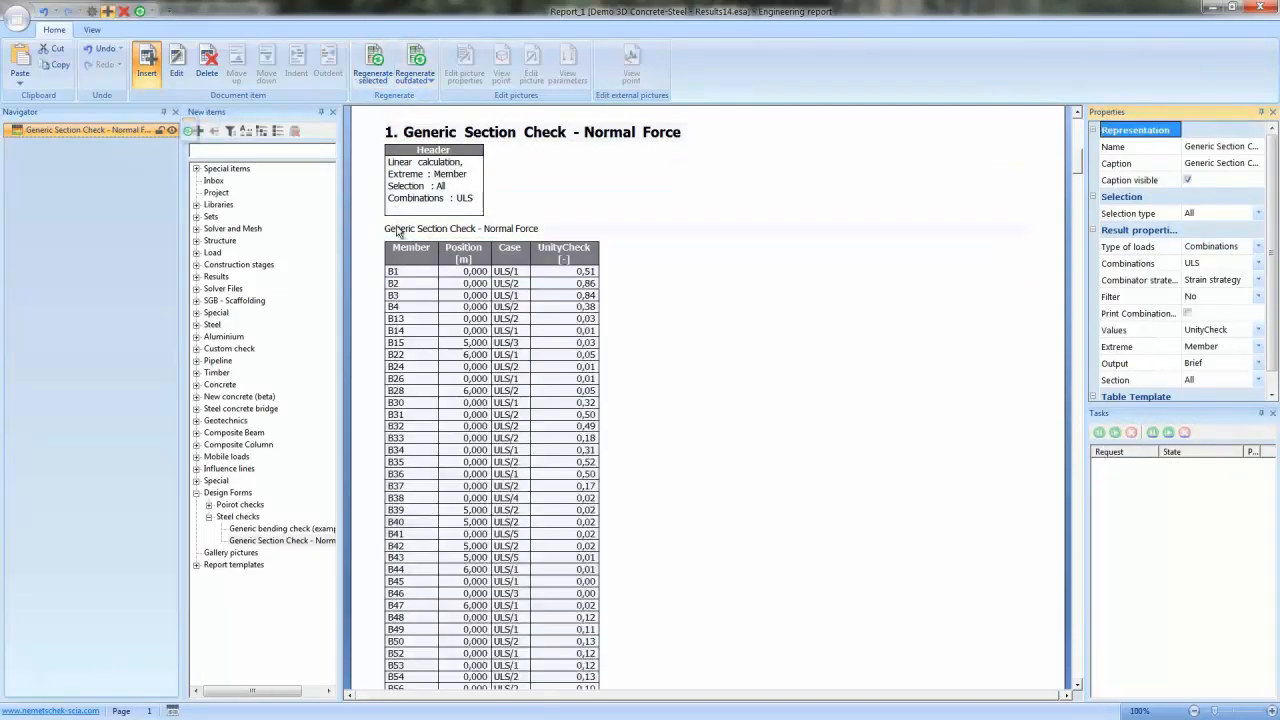
pyautogui.click(774, 377)
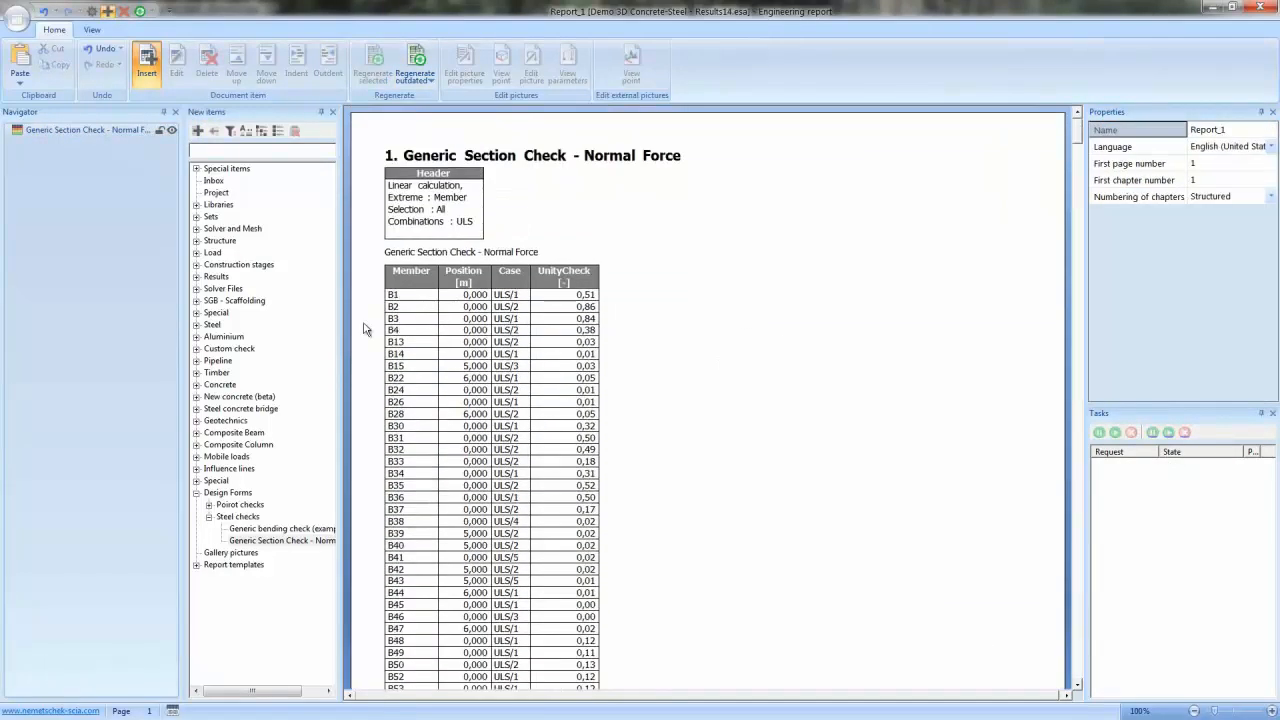
# Remove the Header entry from the table layout of the Generic Section Check - Normal Force report item and accept the edit
pyautogui.click(82, 130)
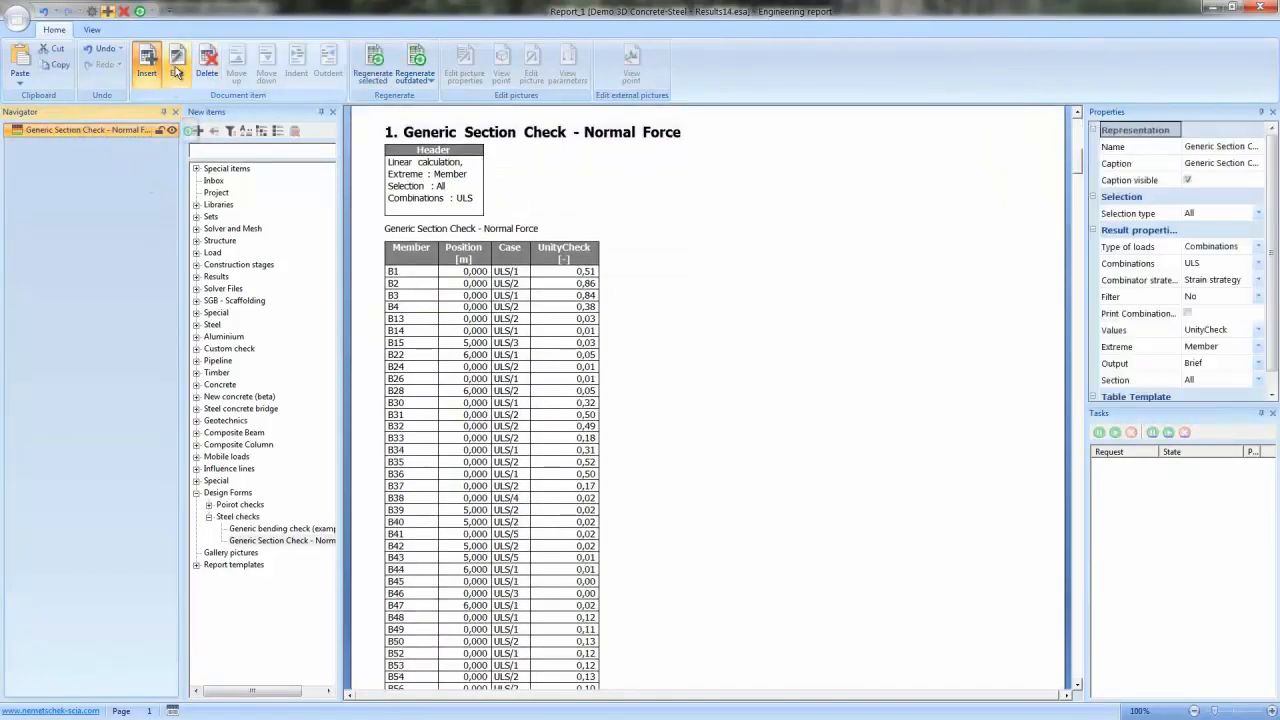
pyautogui.click(176, 62)
pyautogui.click(390, 181)
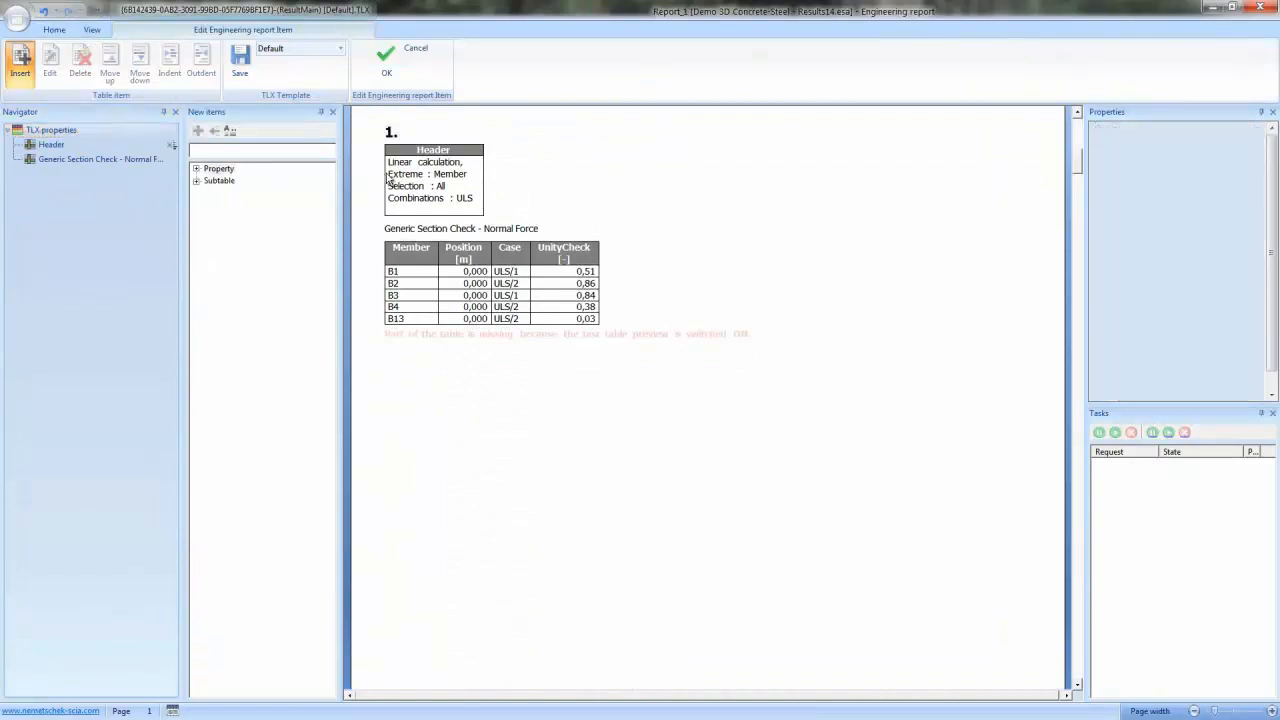
pyautogui.click(168, 146)
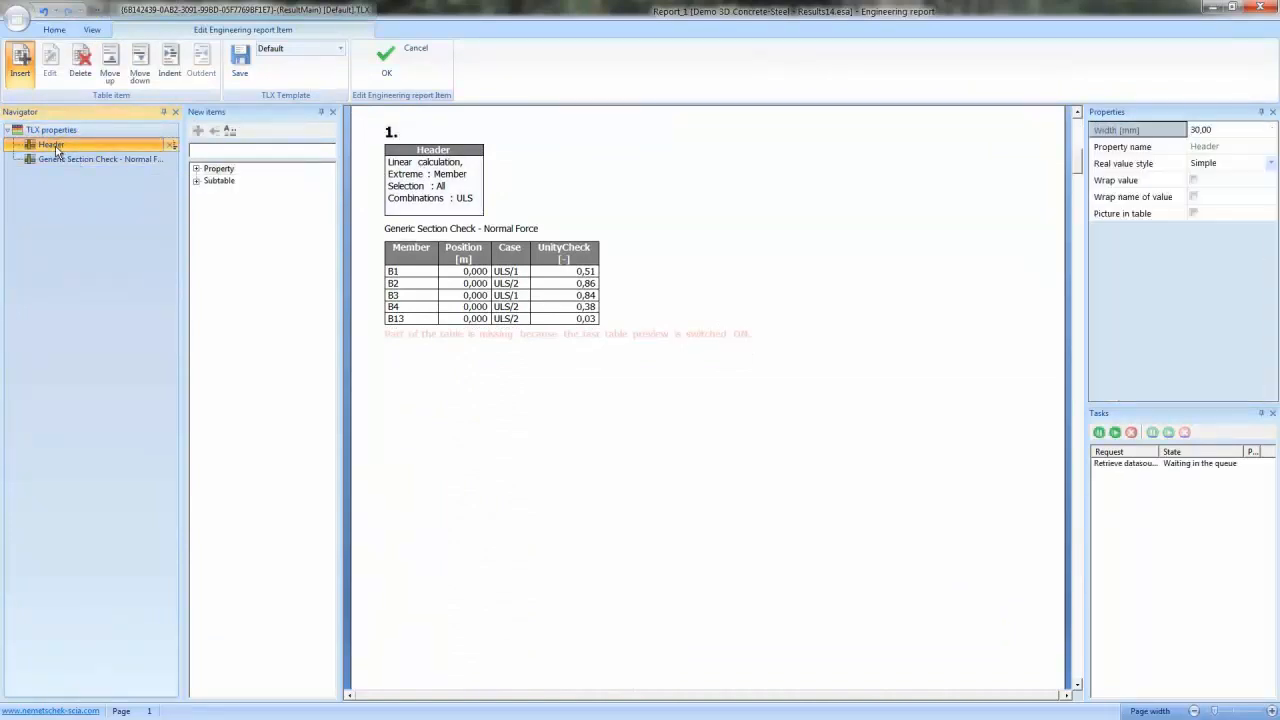
pyautogui.click(82, 62)
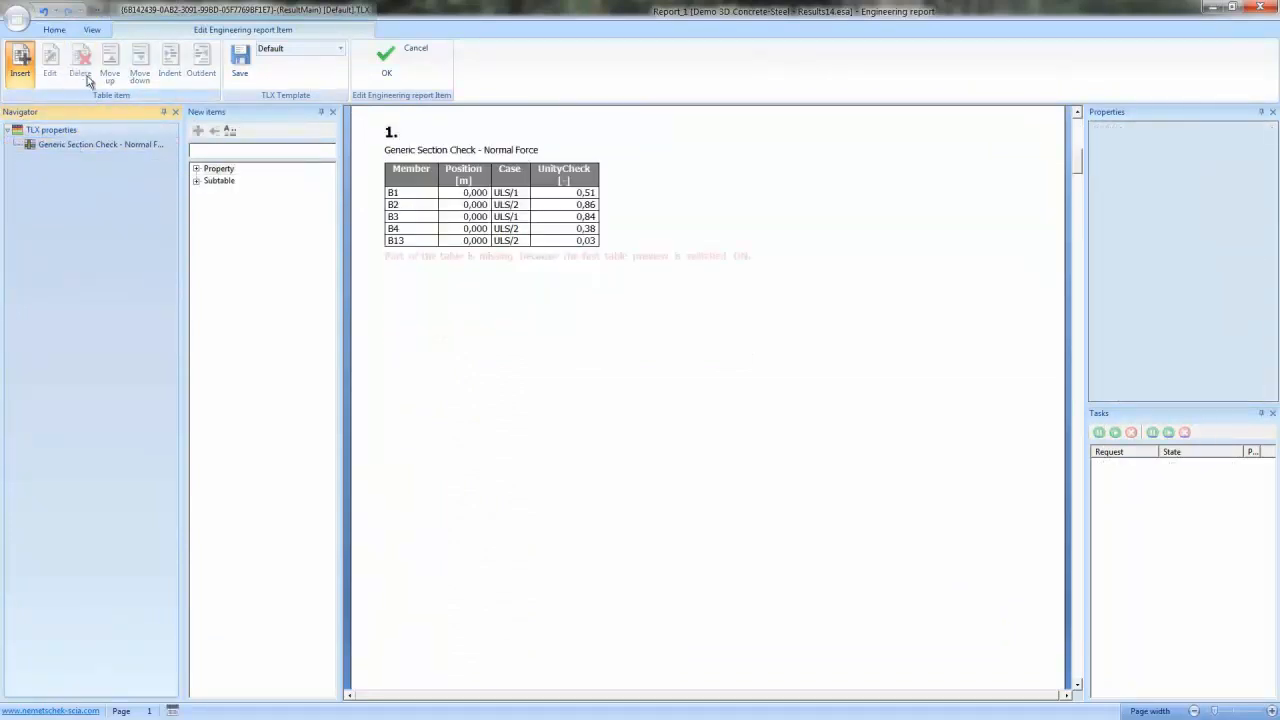
pyautogui.click(390, 66)
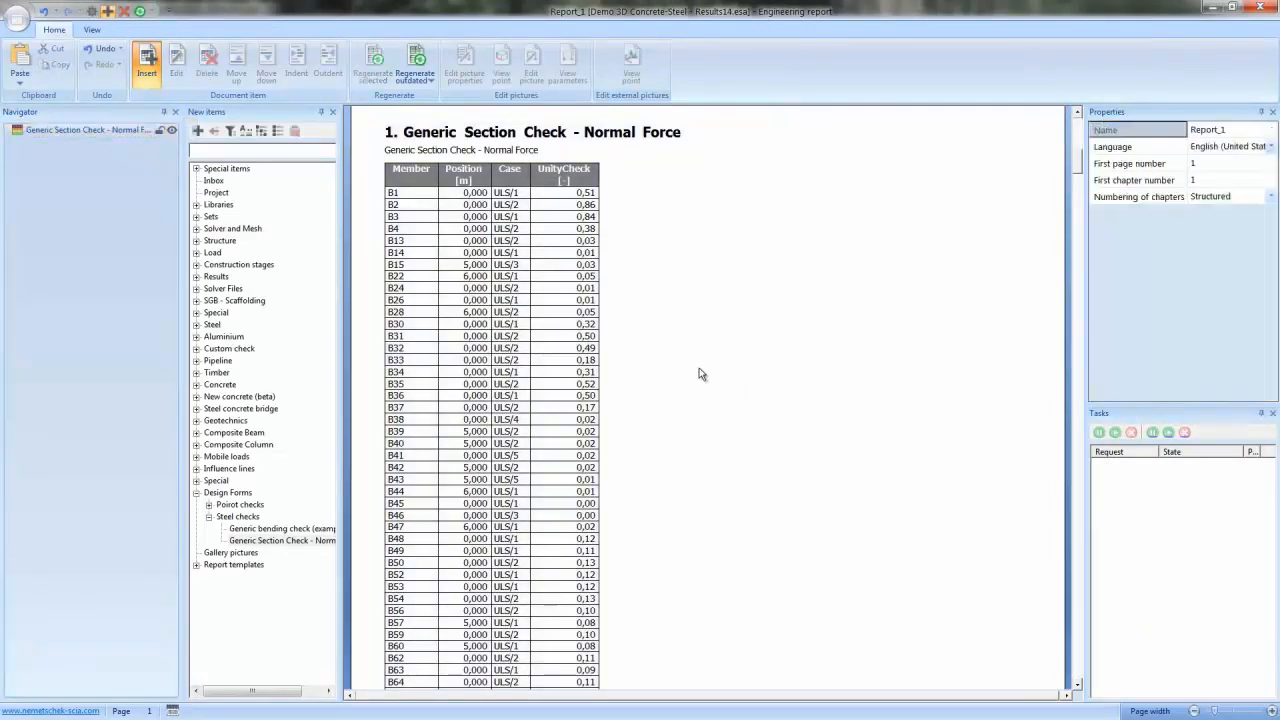
# Duplicate the Generic Section Check - Normal Force report item and set the copy's output to Detailed
pyautogui.scroll(-10, 700, 372)
pyautogui.click(84, 130)
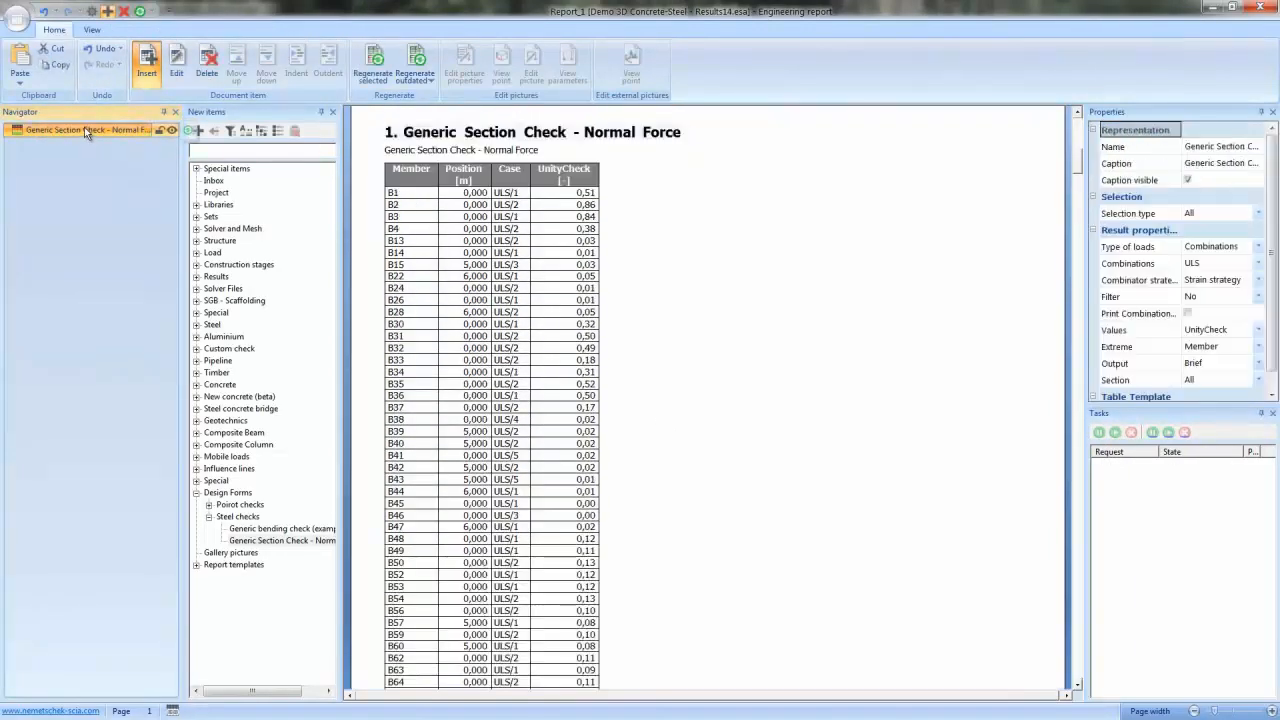
pyautogui.moveTo(82, 131); pyautogui.dragTo(72, 159)
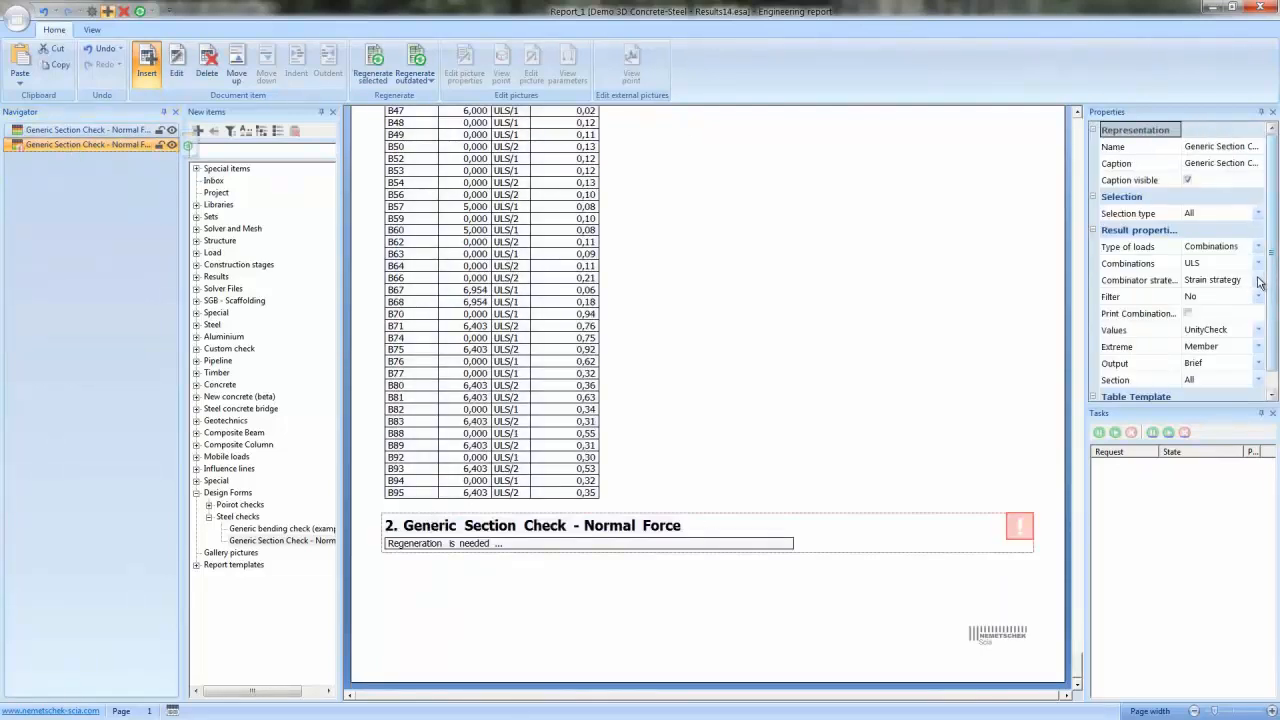
pyautogui.click(1243, 366)
pyautogui.click(1243, 368)
pyautogui.click(1222, 390)
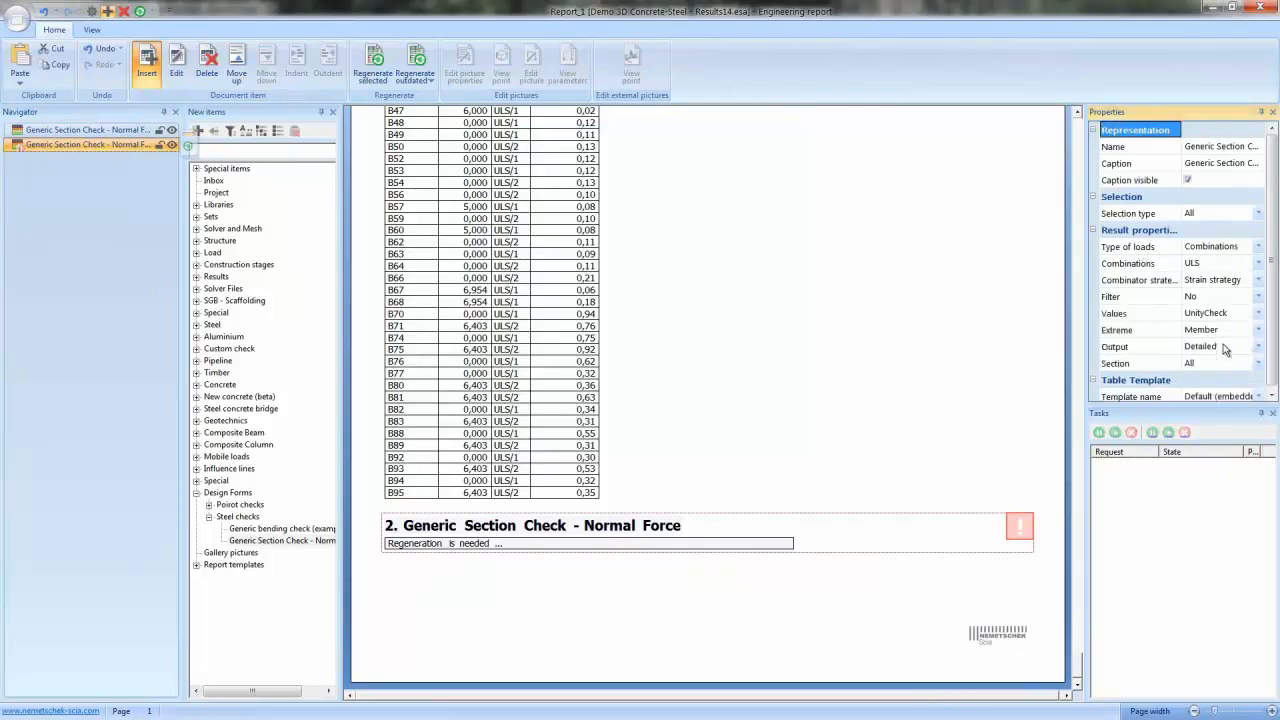
# Set the duplicated item's extreme to Cross-section and regenerate it
pyautogui.click(1223, 329)
pyautogui.click(1223, 329)
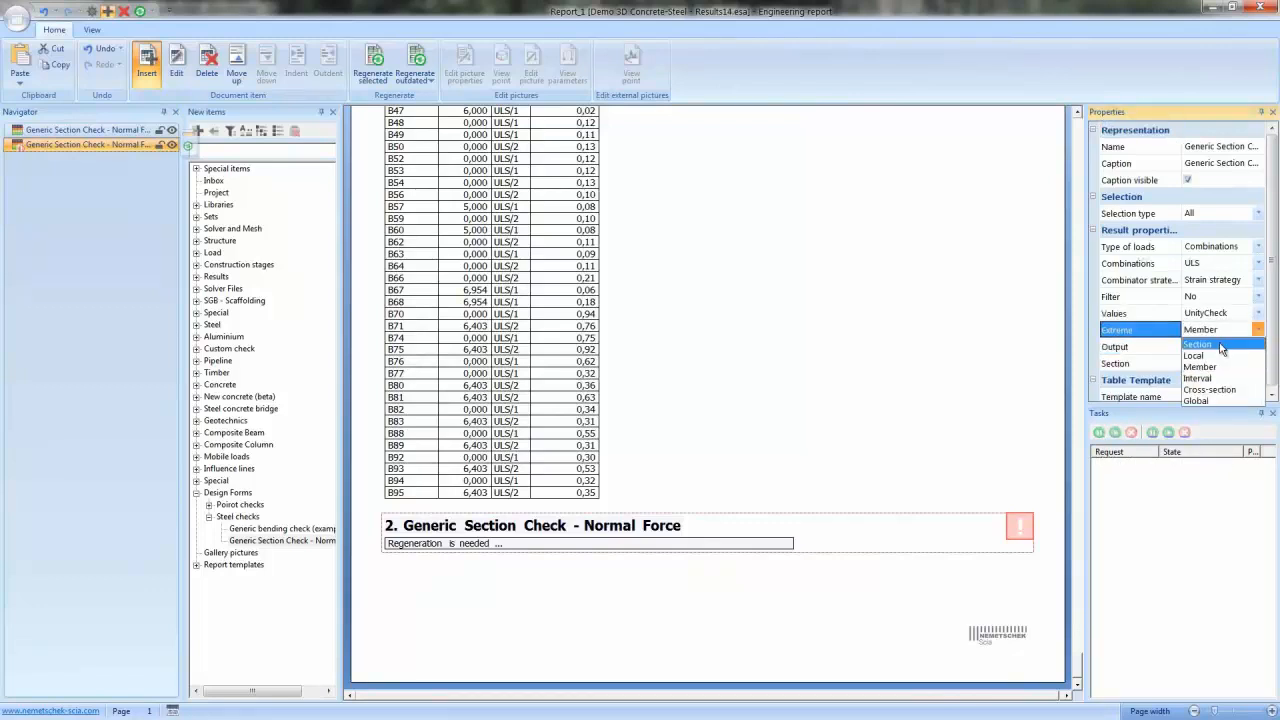
pyautogui.click(1219, 389)
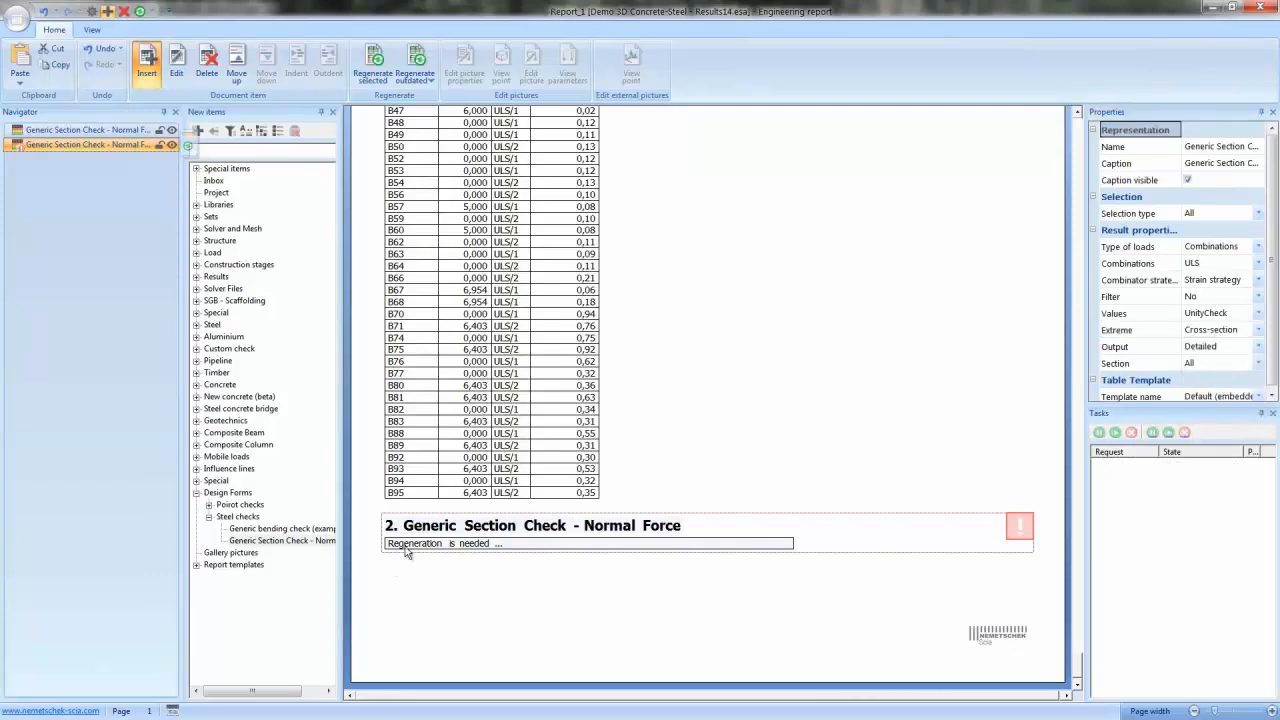
pyautogui.click(374, 62)
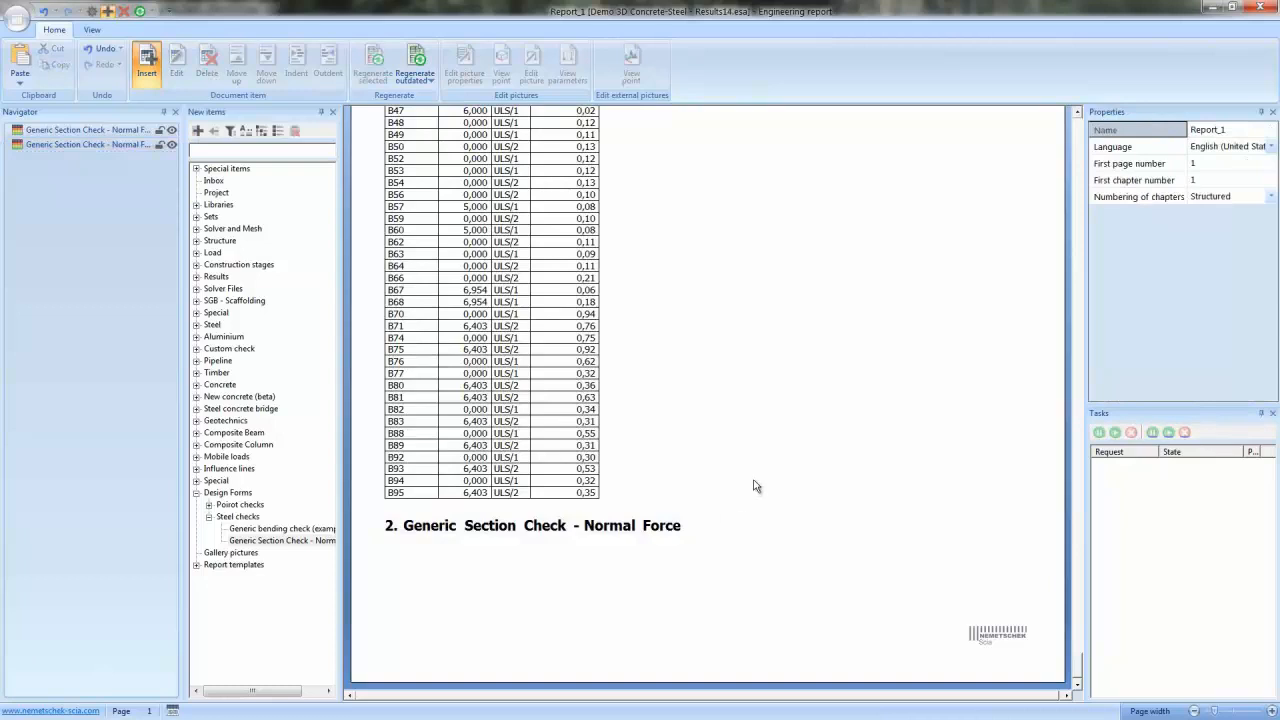
# Edit the second item's layout, replacing its existing table entry with the Generic Section Check - Normal Force detailed output, and accept
pyautogui.click(516, 537)
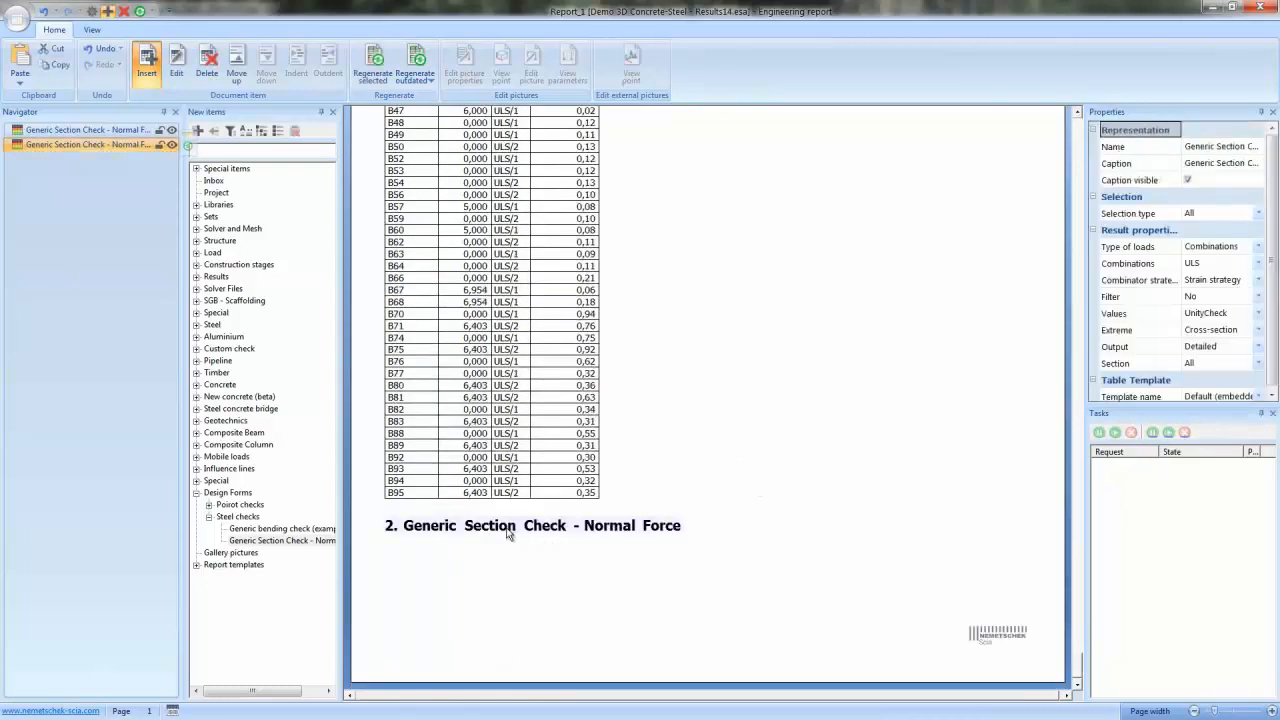
pyautogui.click(177, 66)
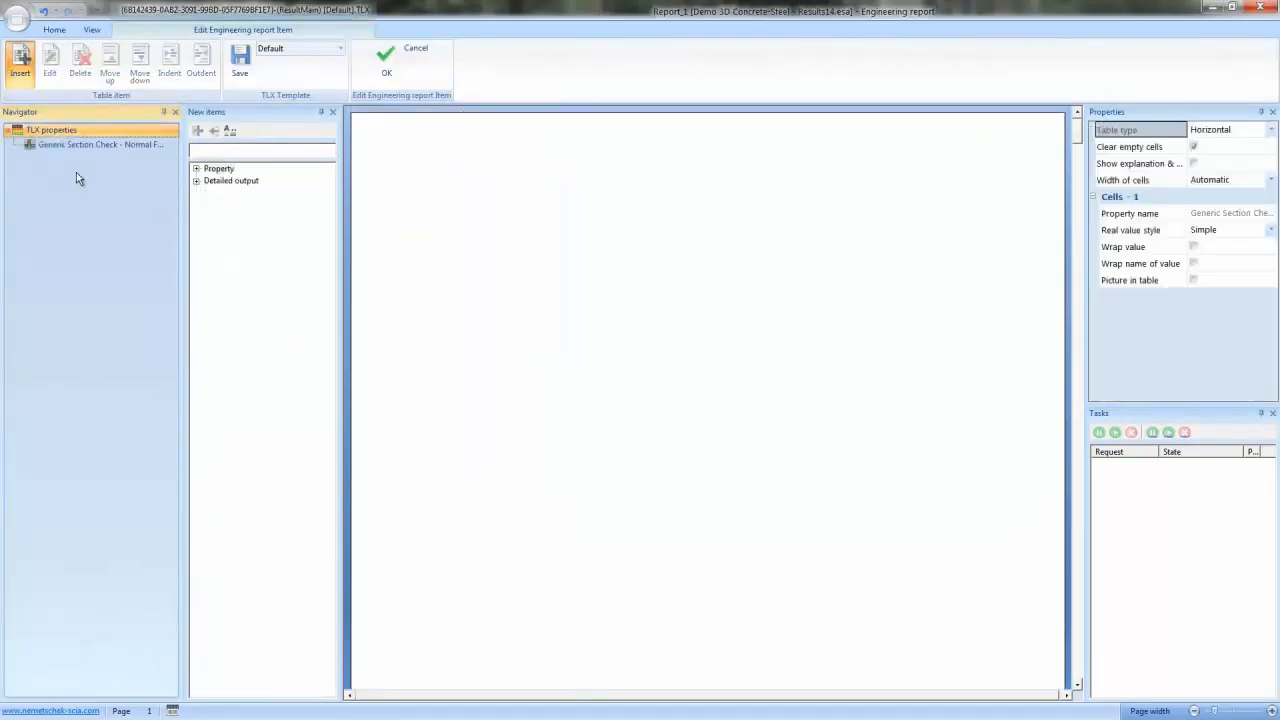
pyautogui.click(196, 180)
pyautogui.click(196, 168)
pyautogui.click(228, 229)
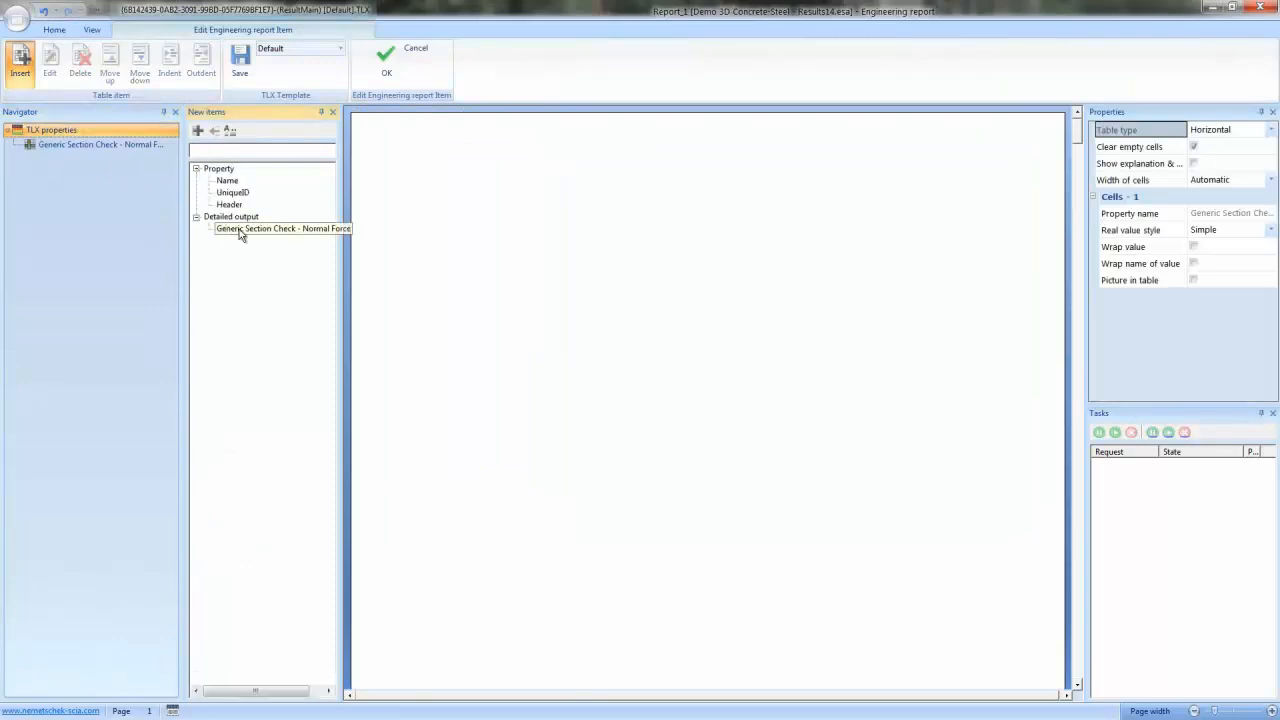
pyautogui.click(197, 130)
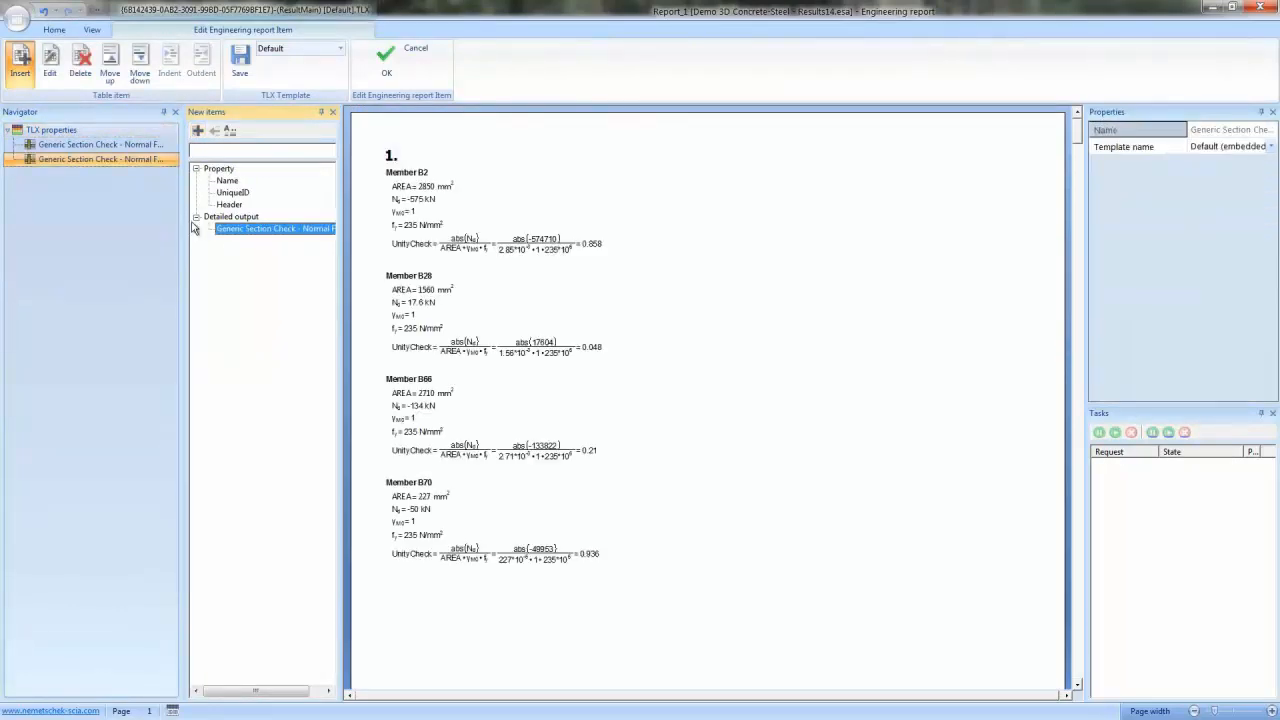
pyautogui.click(80, 66)
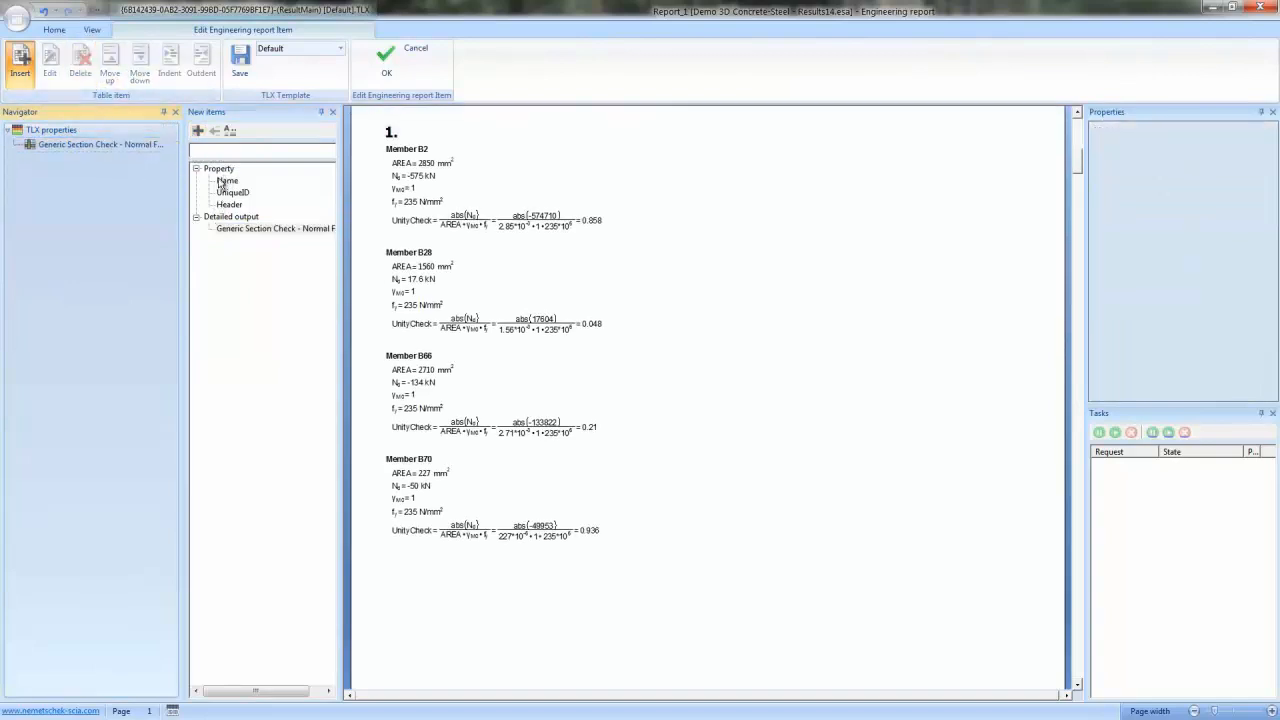
pyautogui.click(386, 62)
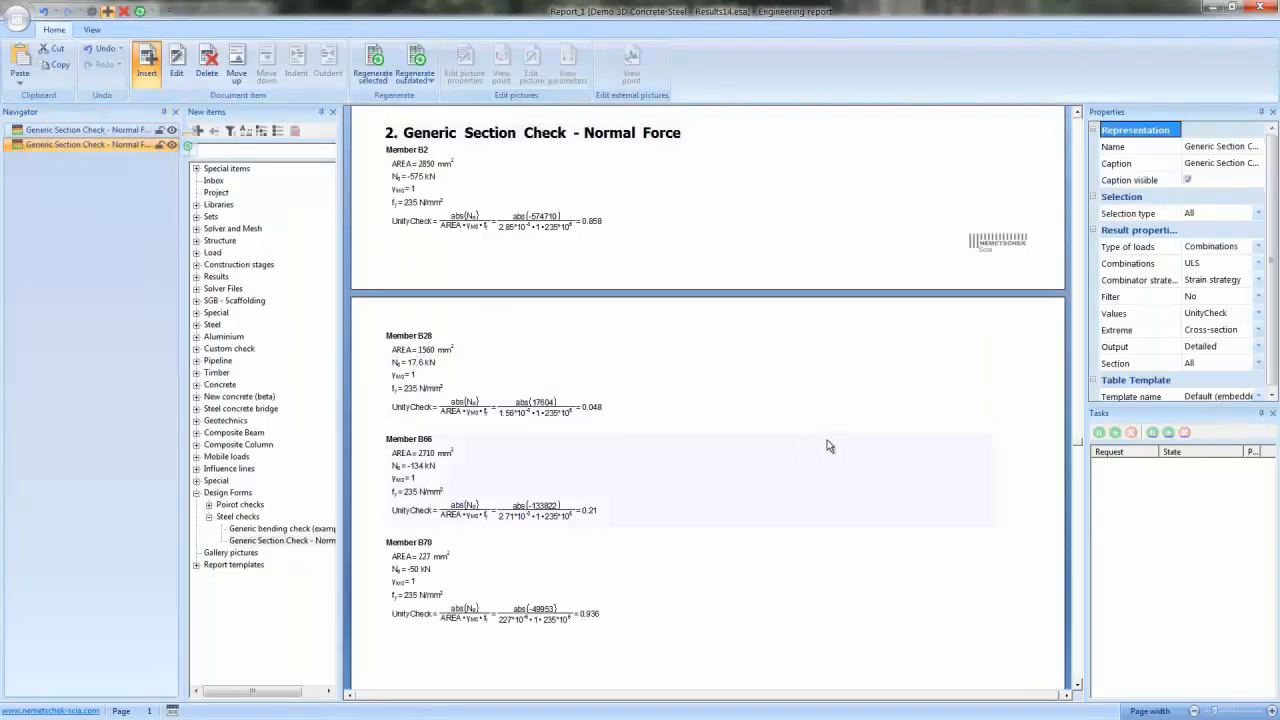
# Review the detailed output of the members and insert the Generic bending check (example) item after it in the report
pyautogui.scroll(5, 829, 446)
pyautogui.scroll(-9, 829, 446)
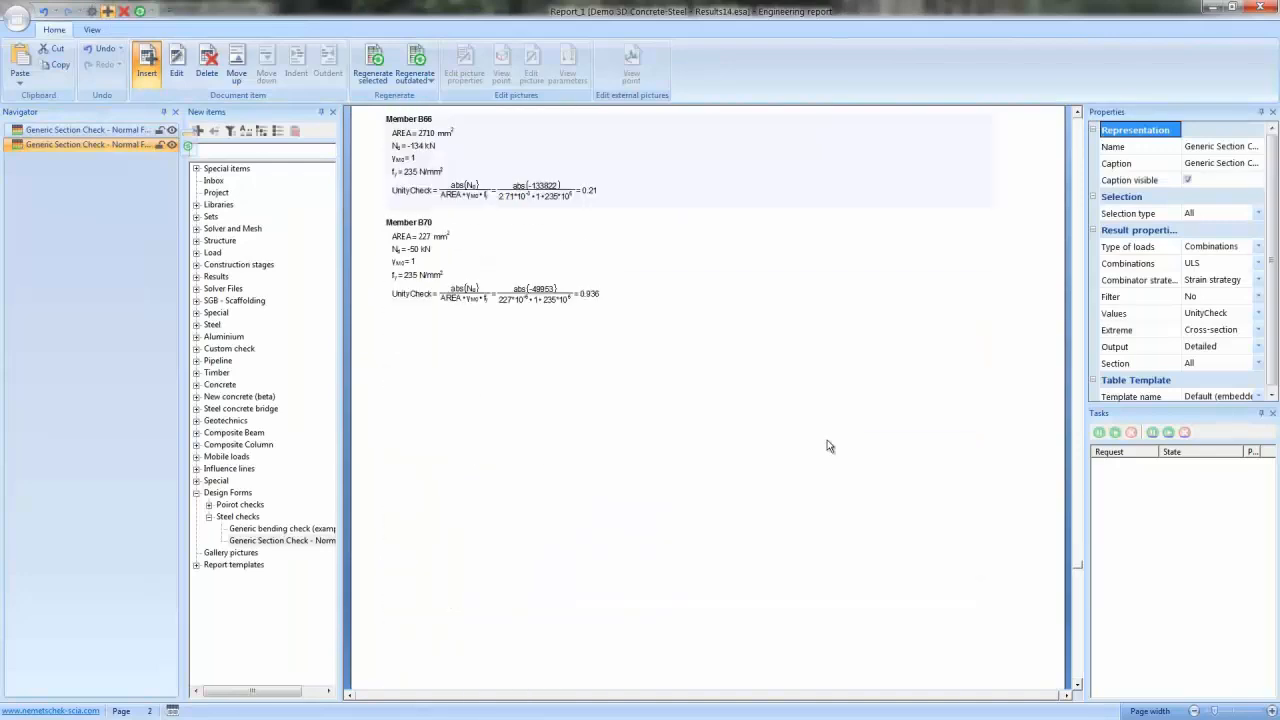
pyautogui.scroll(4, 447, 509)
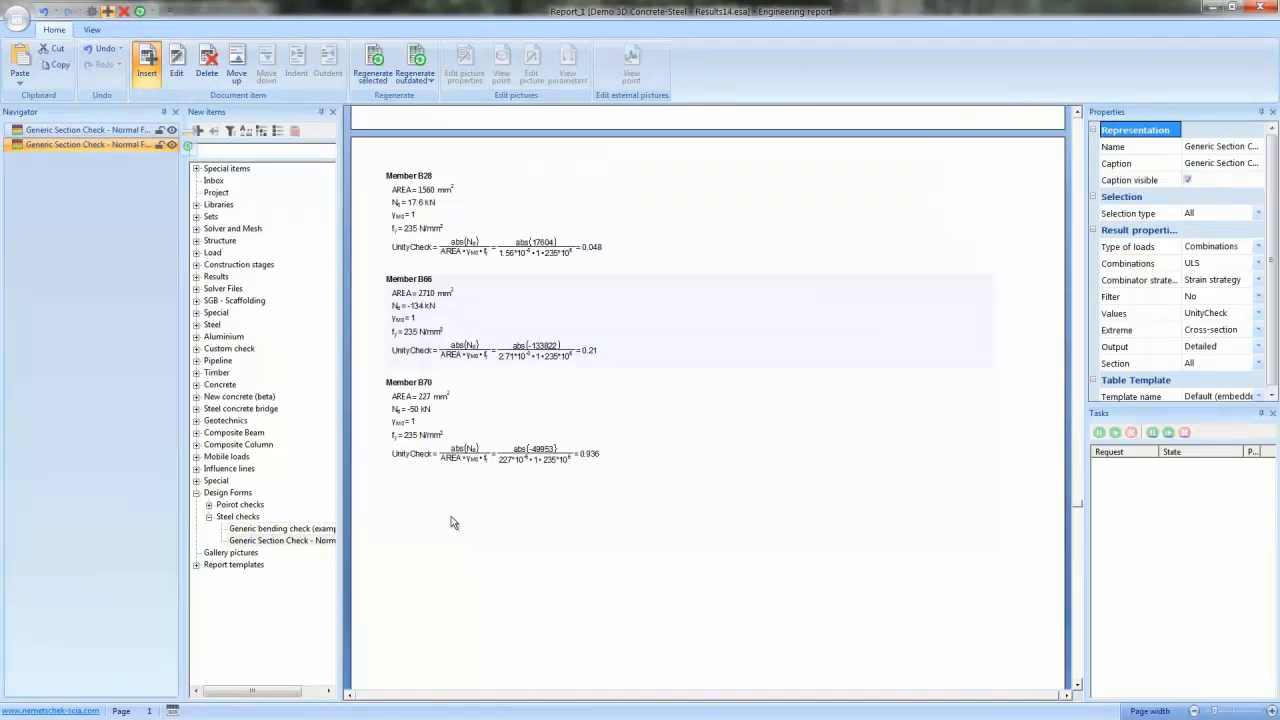
pyautogui.scroll(-8, 451, 521)
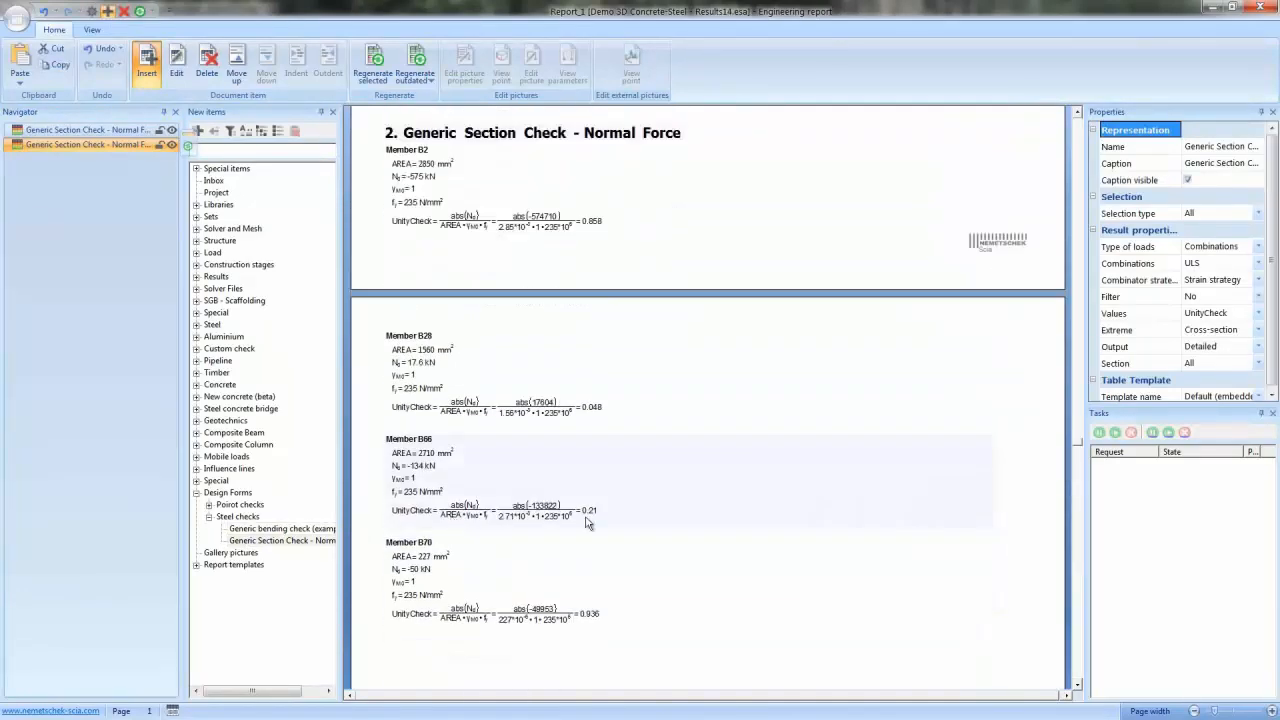
pyautogui.click(285, 529)
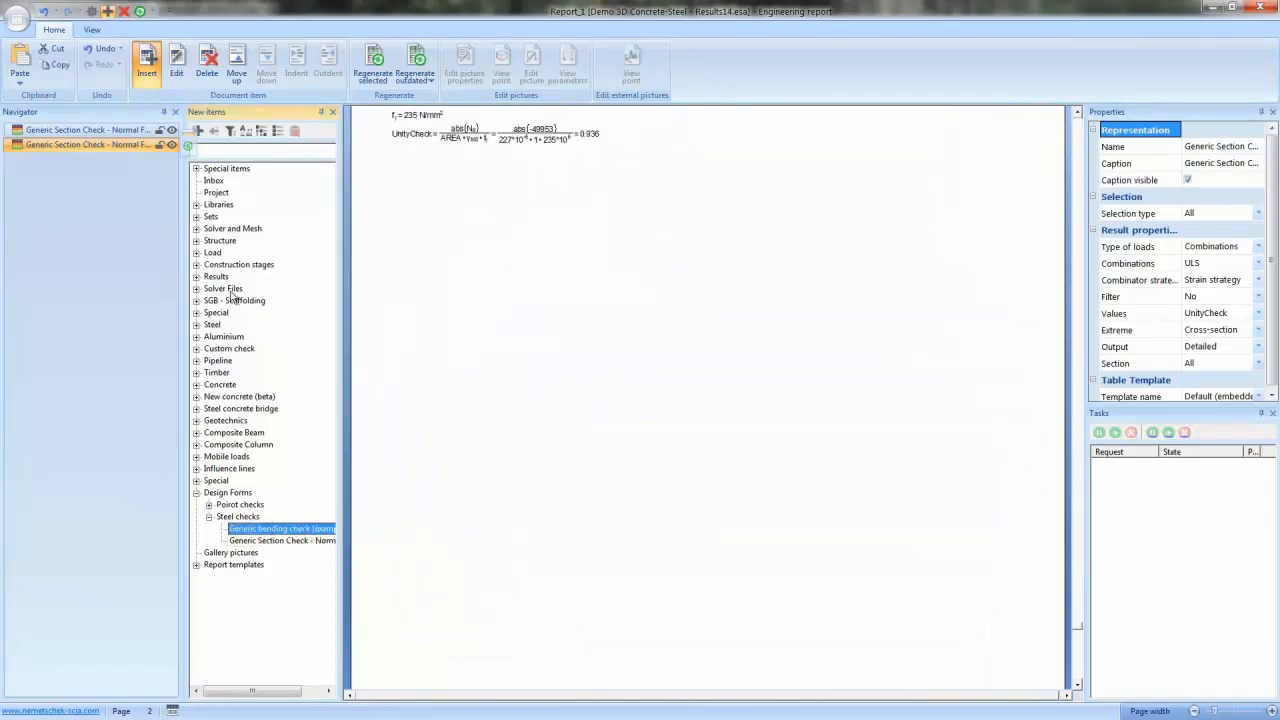
pyautogui.click(147, 70)
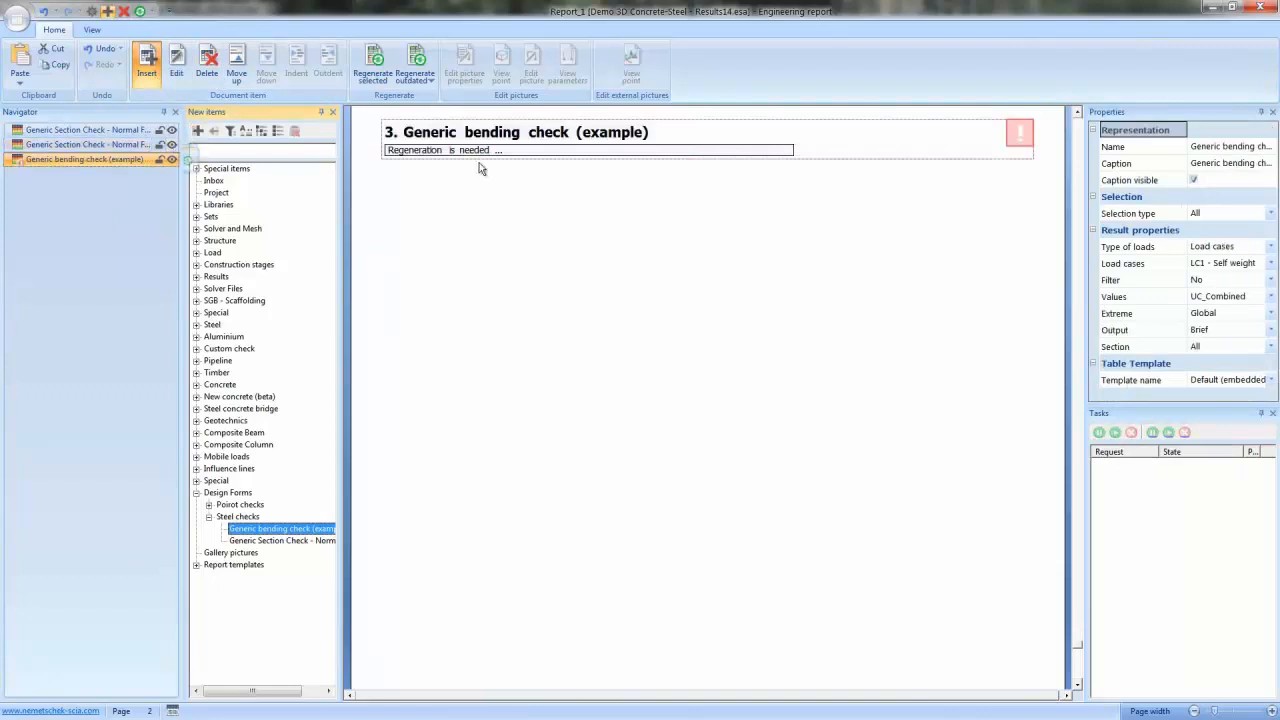
pyautogui.click(532, 141)
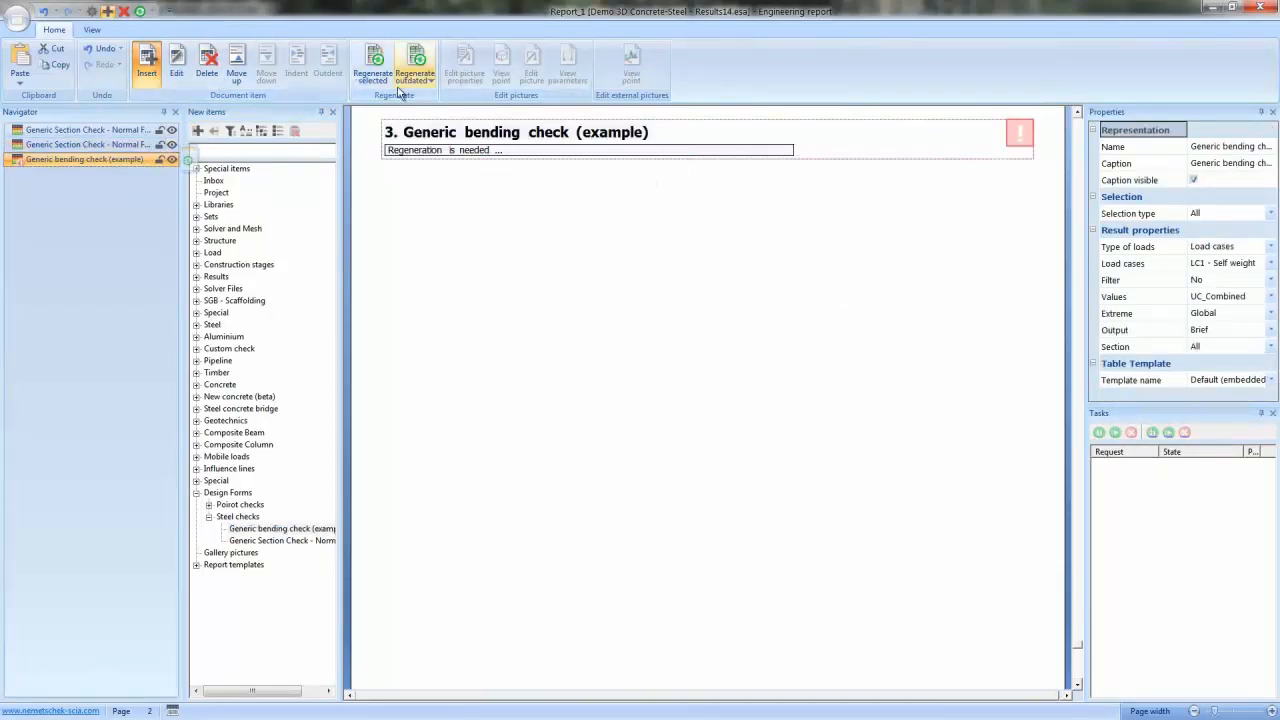
# Set the Generic bending check item's output to Detailed and its extreme to Cross-section, and regenerate it
pyautogui.click(1222, 334)
pyautogui.click(1212, 352)
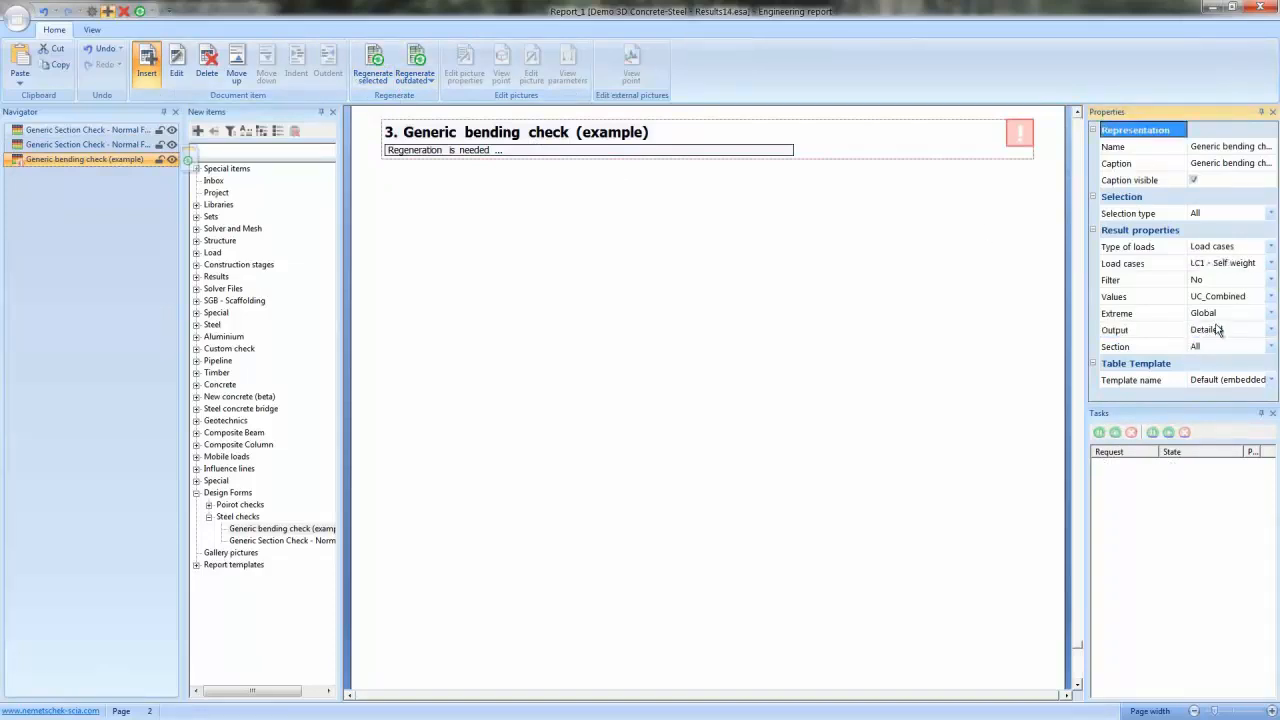
pyautogui.click(1222, 317)
pyautogui.click(1224, 326)
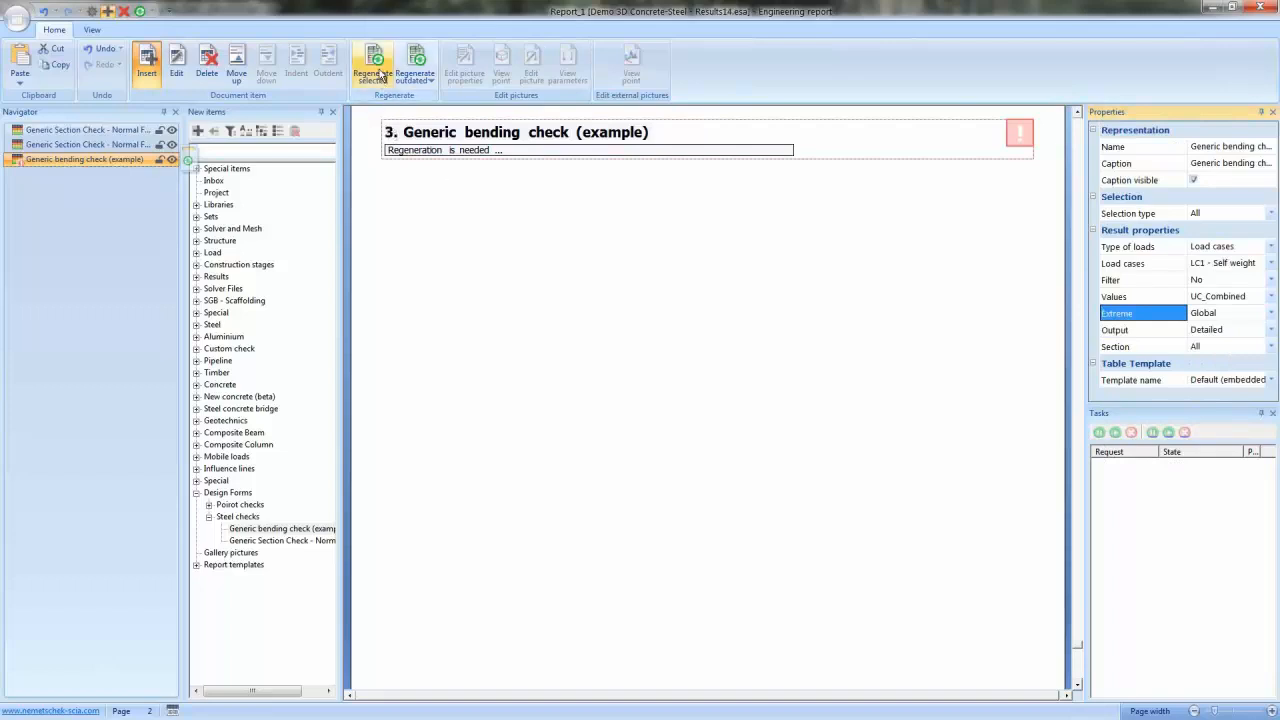
pyautogui.click(1232, 316)
pyautogui.click(1220, 373)
pyautogui.click(372, 62)
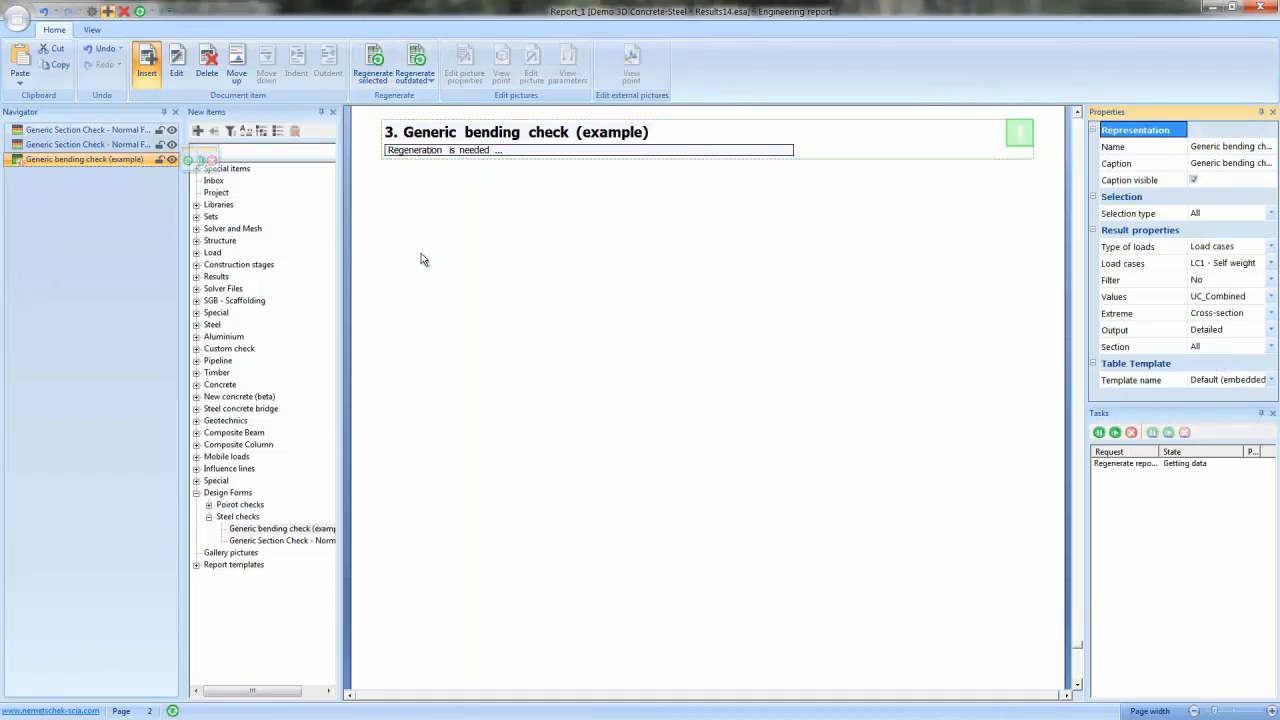
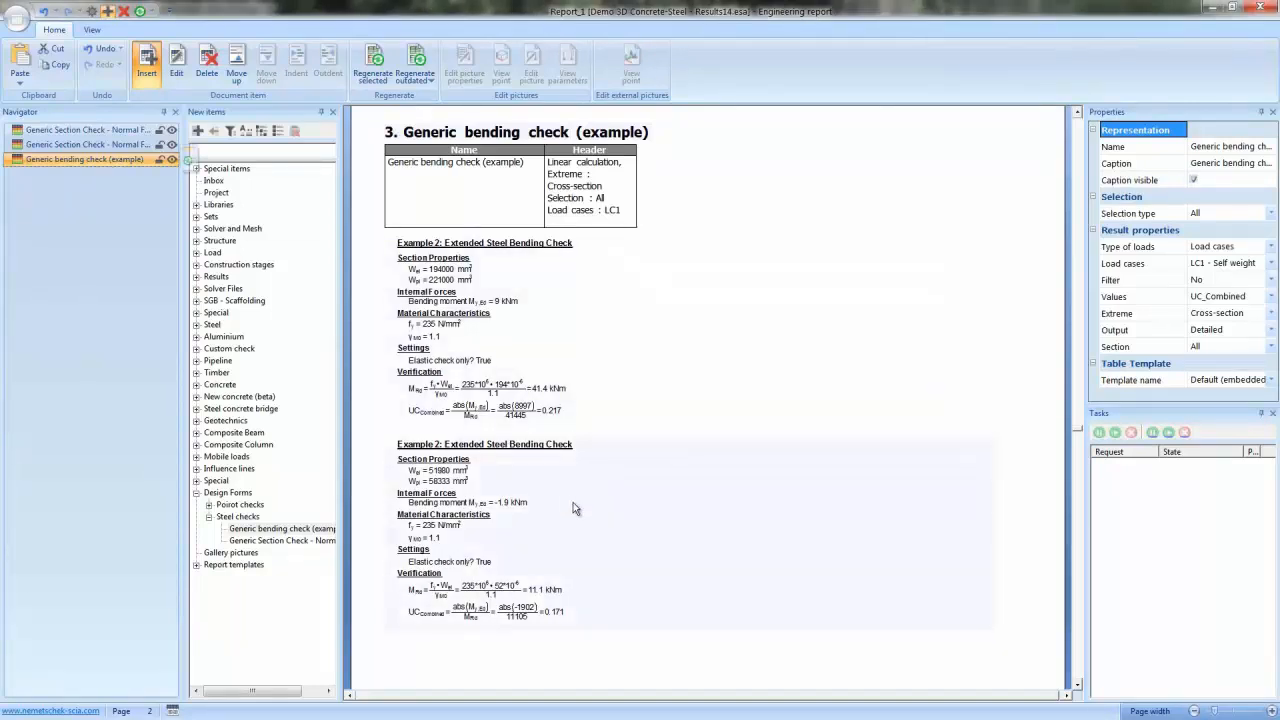
# Duplicate the Generic bending check (example) item and set the type of loads of the outdated copy in chapter 3 to Combinations
pyautogui.scroll(-3, 573, 502)
pyautogui.moveTo(99, 163); pyautogui.dragTo(68, 155)
pyautogui.click(70, 174)
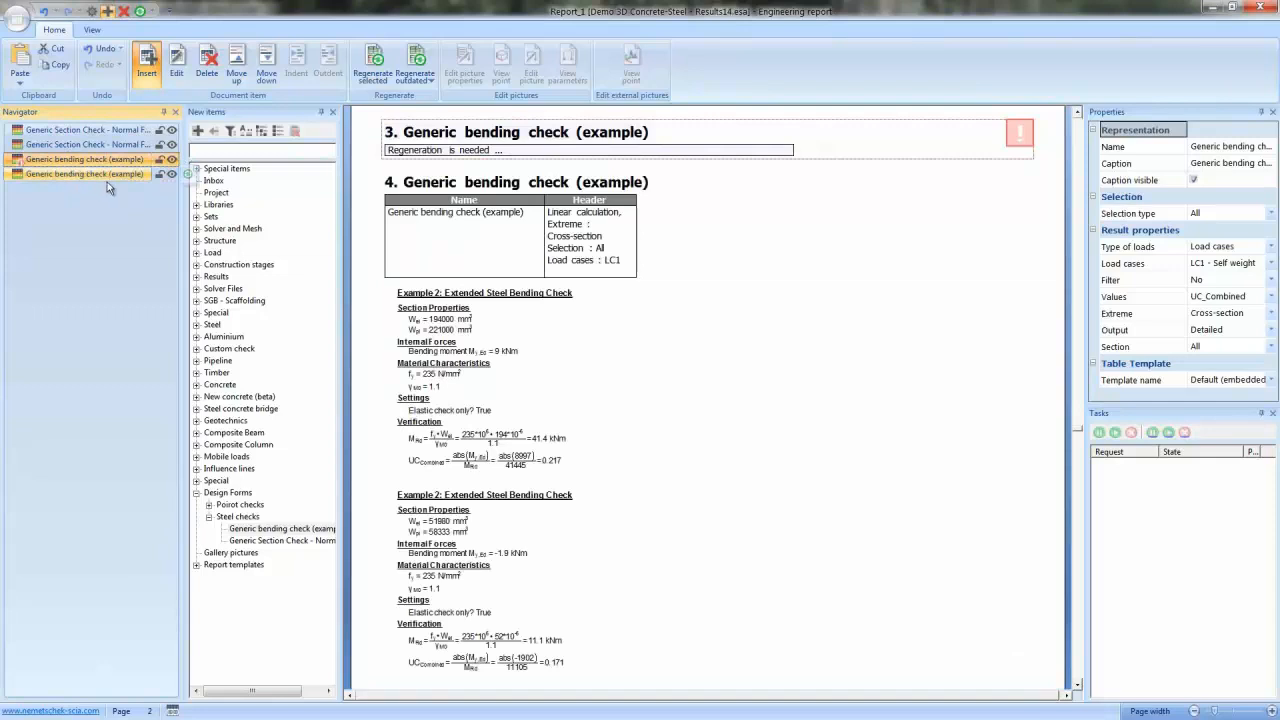
pyautogui.click(1209, 263)
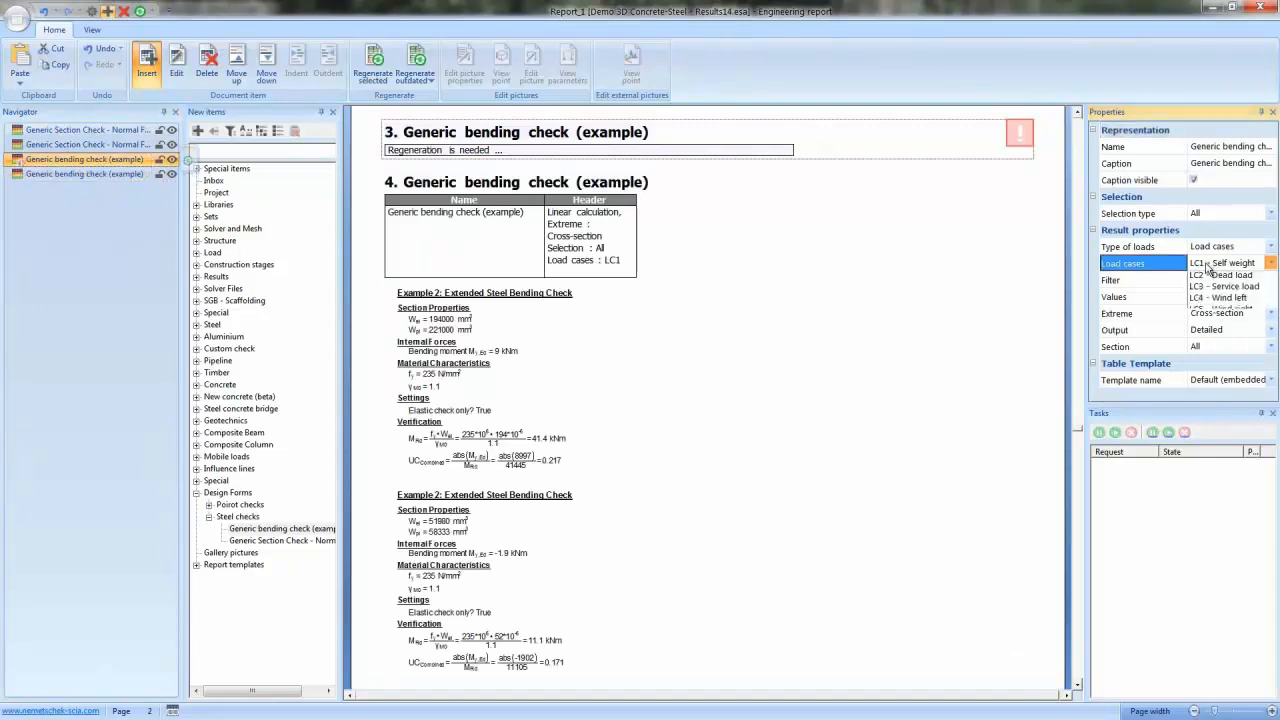
pyautogui.click(1206, 251)
pyautogui.click(1209, 252)
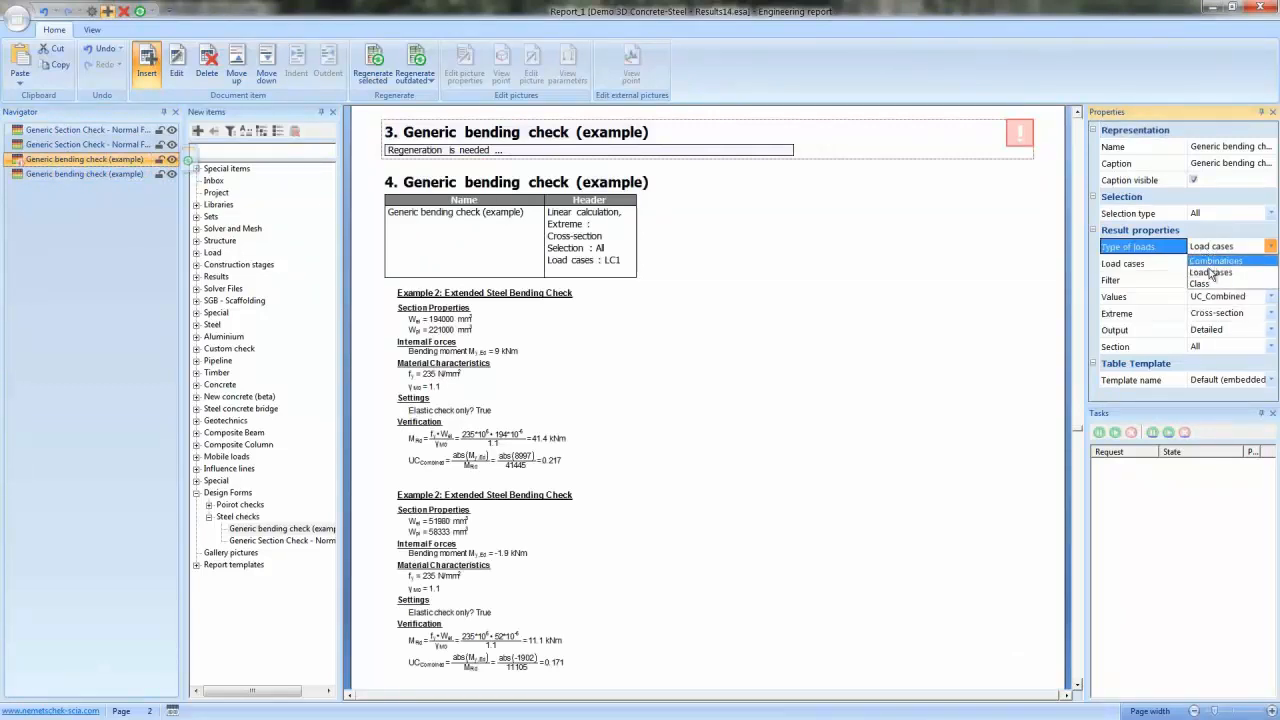
pyautogui.click(1210, 274)
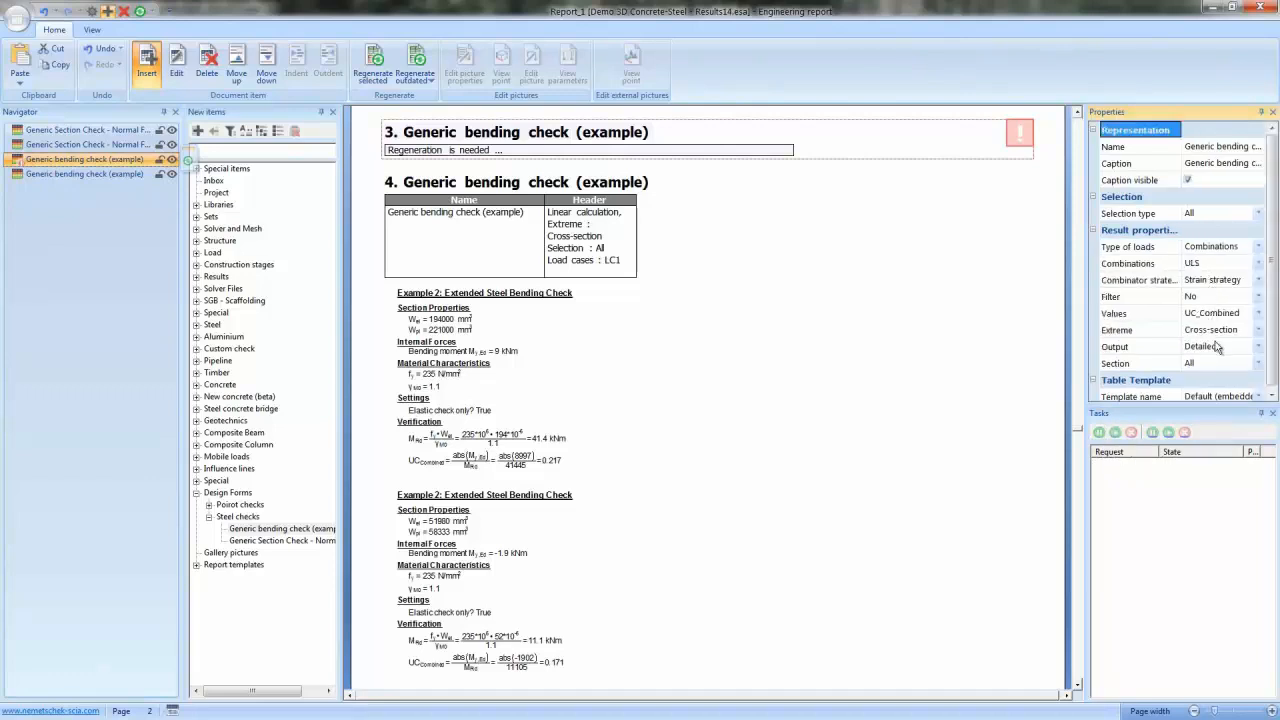
# Set the chapter 3 bending check item's output to Brief and its extreme to Member, and regenerate it
pyautogui.click(1210, 346)
pyautogui.click(1211, 362)
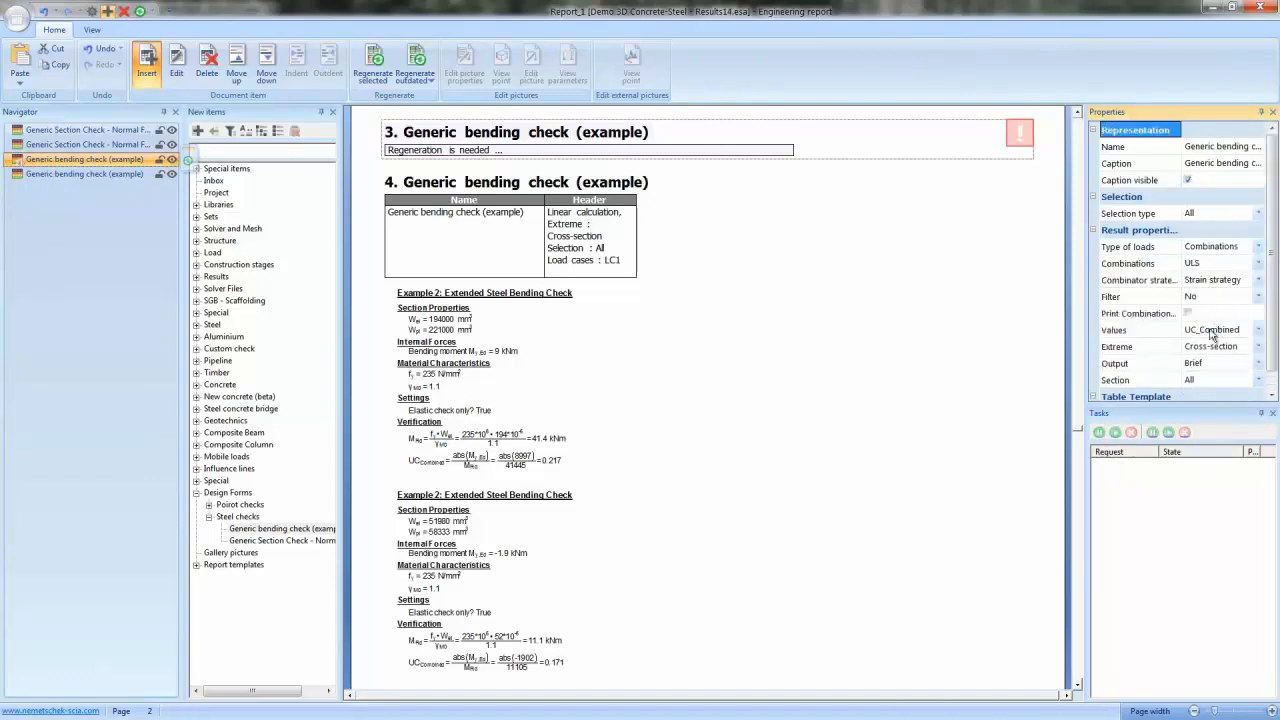
pyautogui.click(1213, 346)
pyautogui.click(1208, 383)
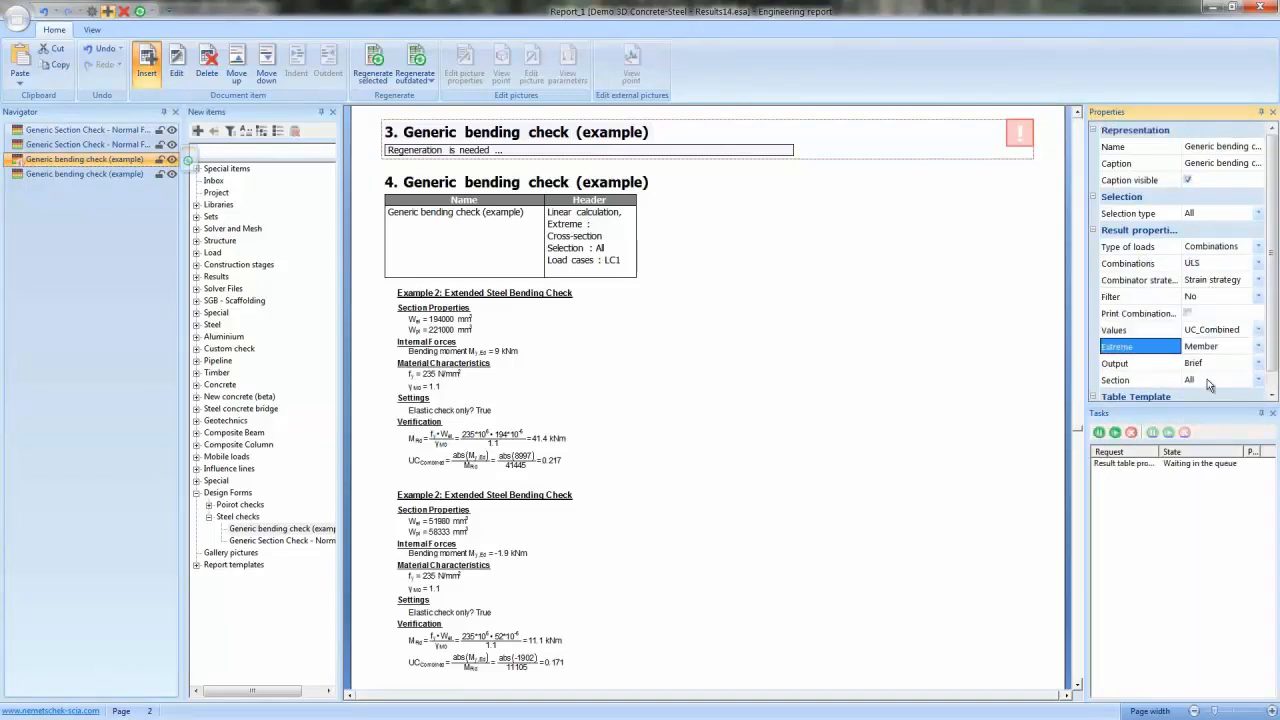
pyautogui.click(377, 66)
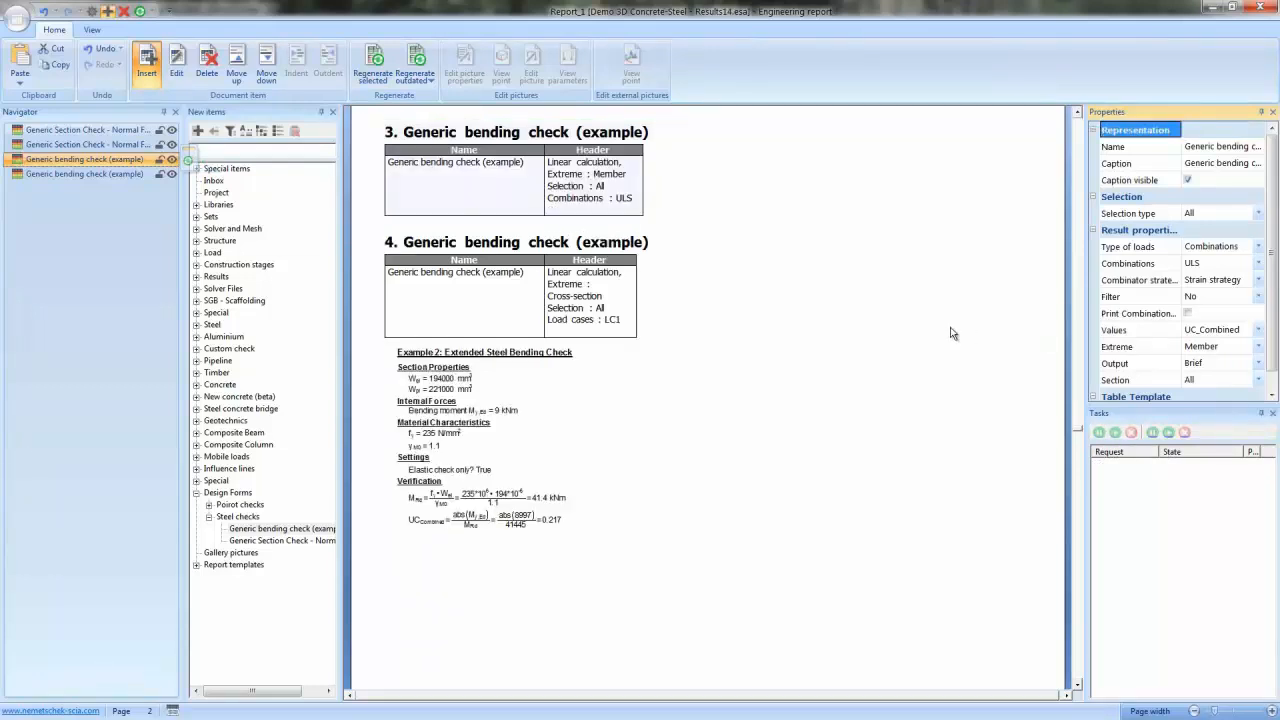
pyautogui.click(517, 179)
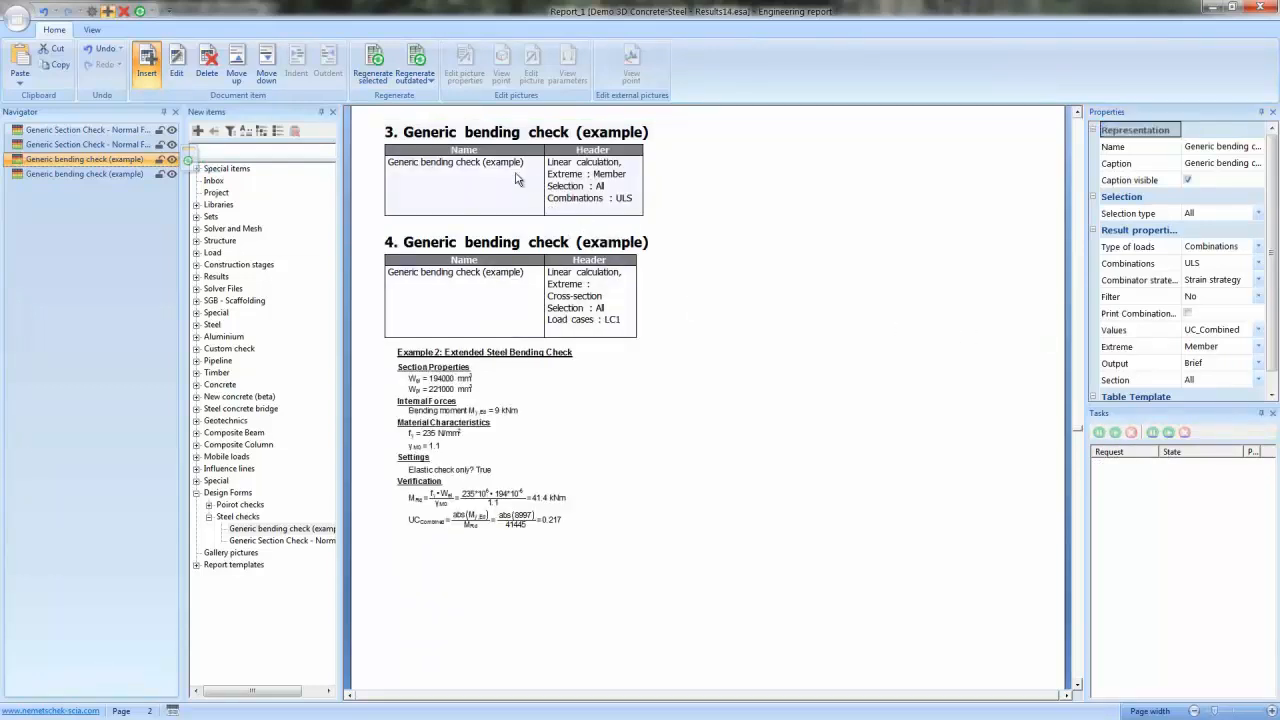
# Open the chapter 3 bending check's table layout for editing and add the Generic bending check (example) subtable to it
pyautogui.click(375, 68)
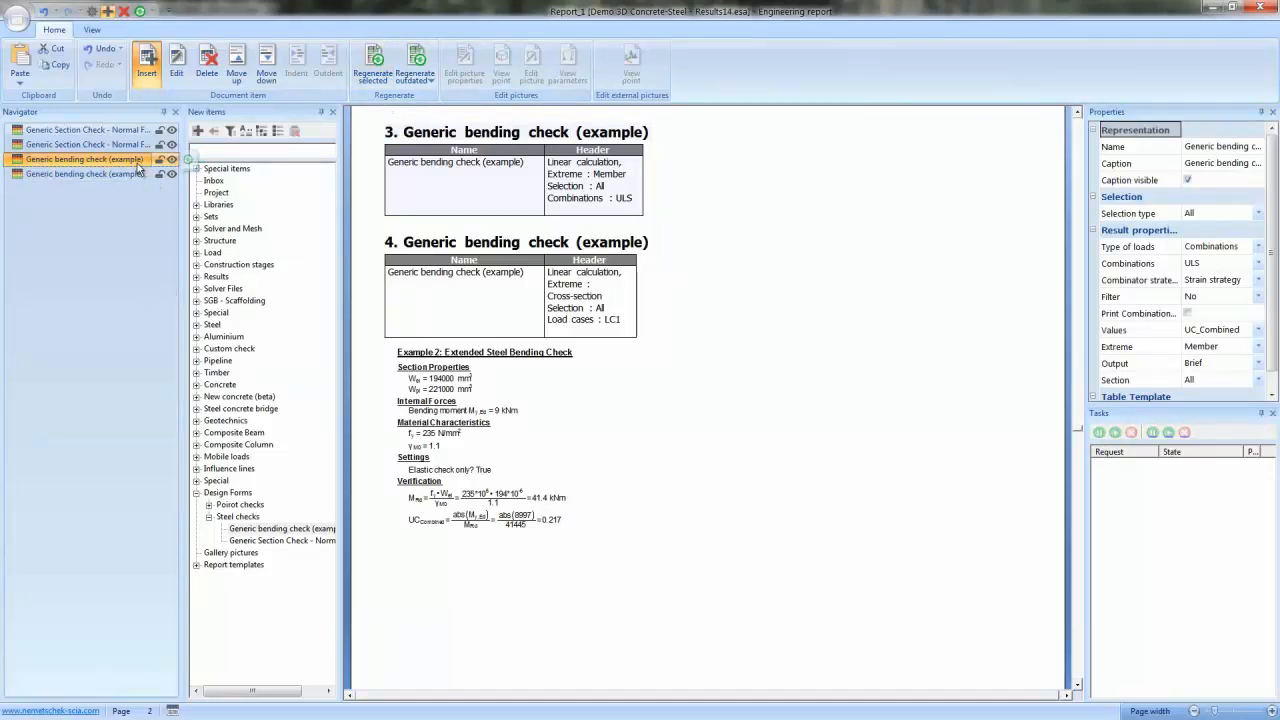
pyautogui.click(177, 65)
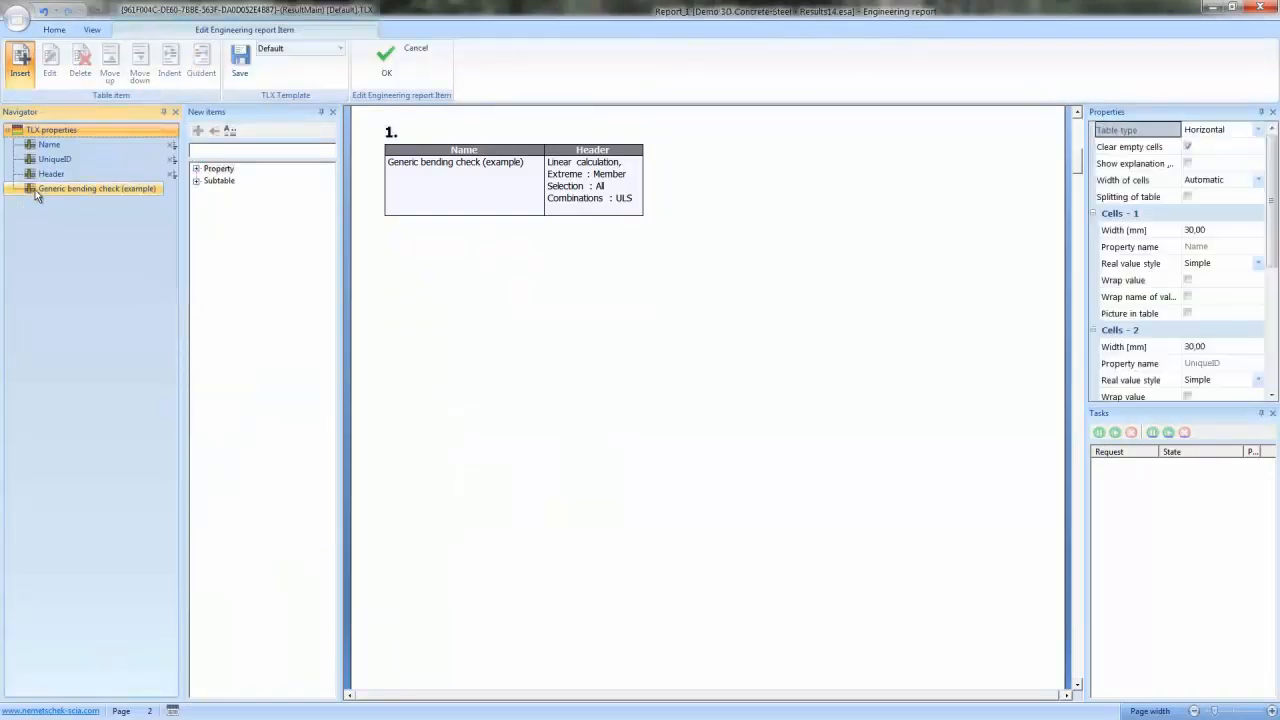
pyautogui.click(196, 180)
pyautogui.click(265, 193)
pyautogui.click(197, 130)
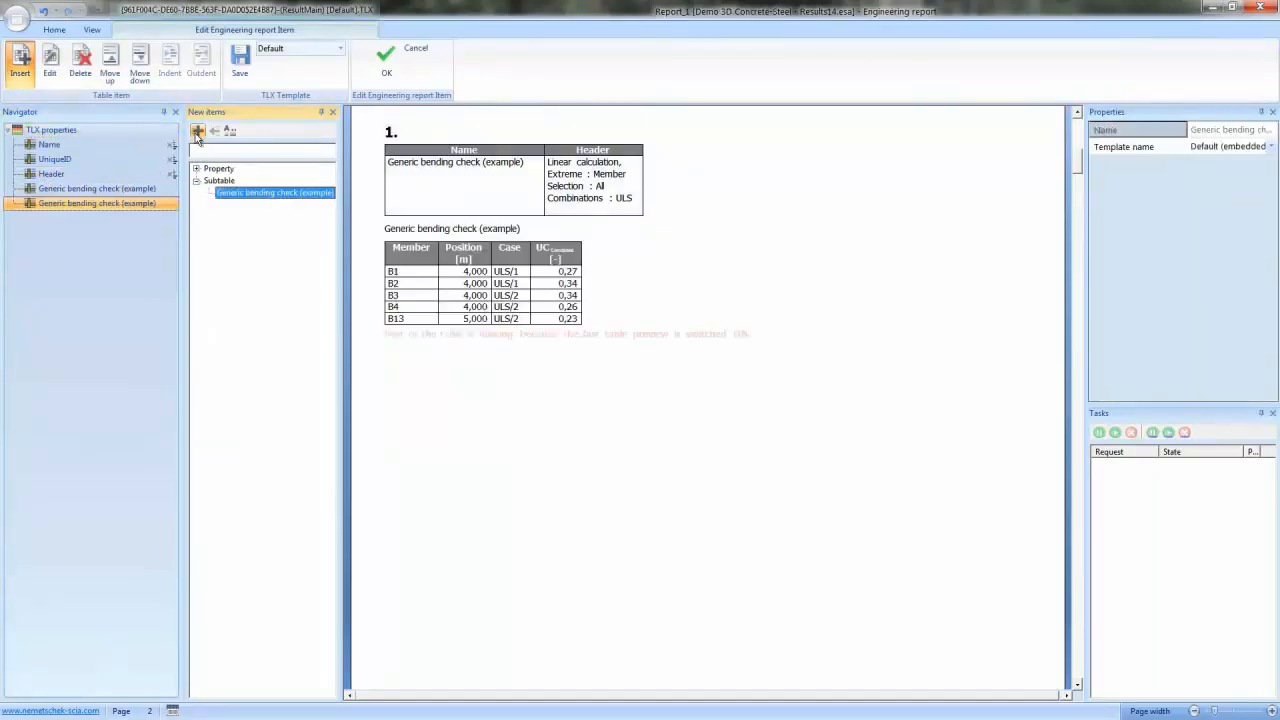
# Delete the Name, UniqueID, Header and original Generic bending check (example) entries from the chapter 3 table layout and accept the edit
pyautogui.click(100, 189)
pyautogui.keyDown('ctrl'); pyautogui.click(64, 177); pyautogui.keyUp('ctrl')
pyautogui.keyDown('ctrl'); pyautogui.click(54, 162); pyautogui.keyUp('ctrl')
pyautogui.keyDown('ctrl'); pyautogui.click(53, 145); pyautogui.keyUp('ctrl')
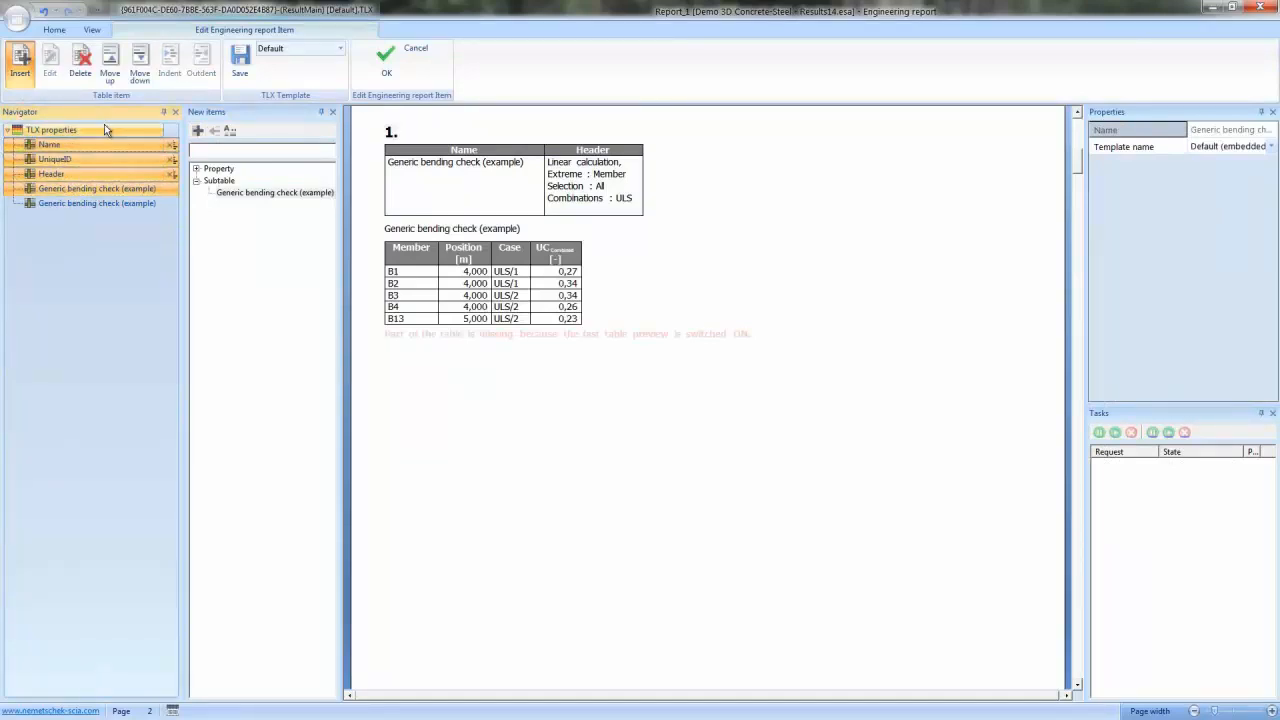
pyautogui.click(80, 62)
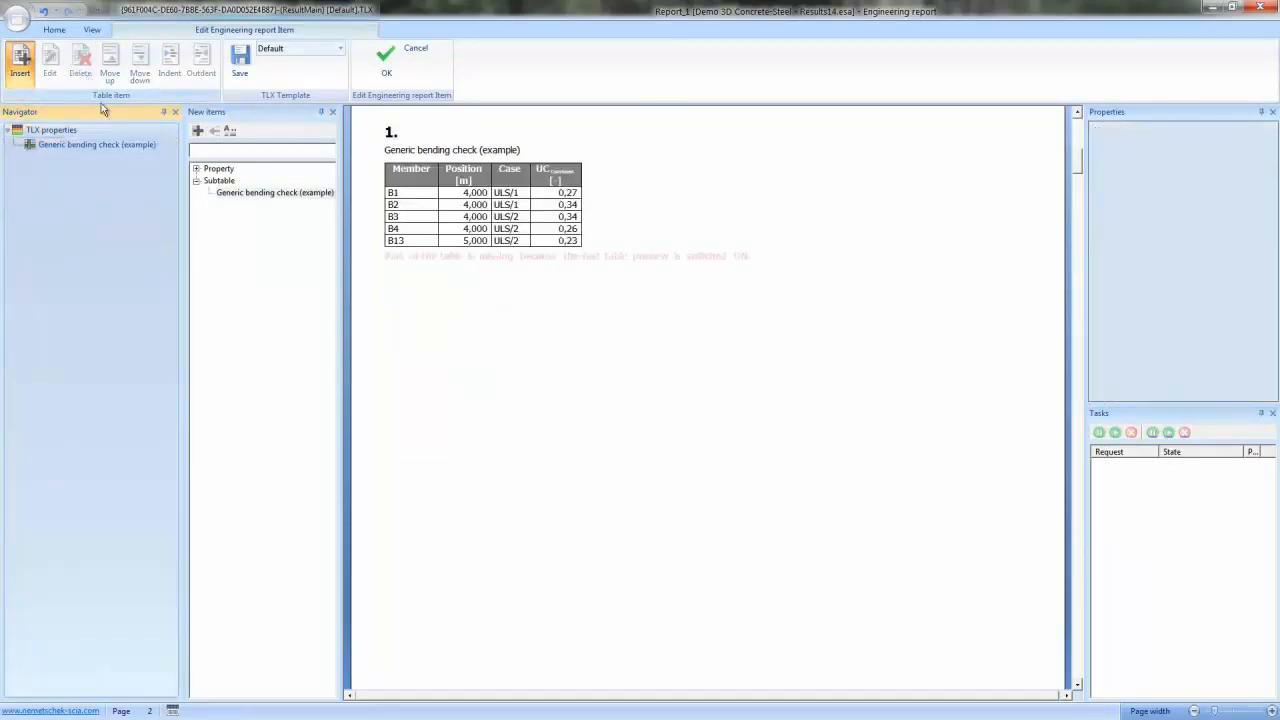
pyautogui.click(398, 77)
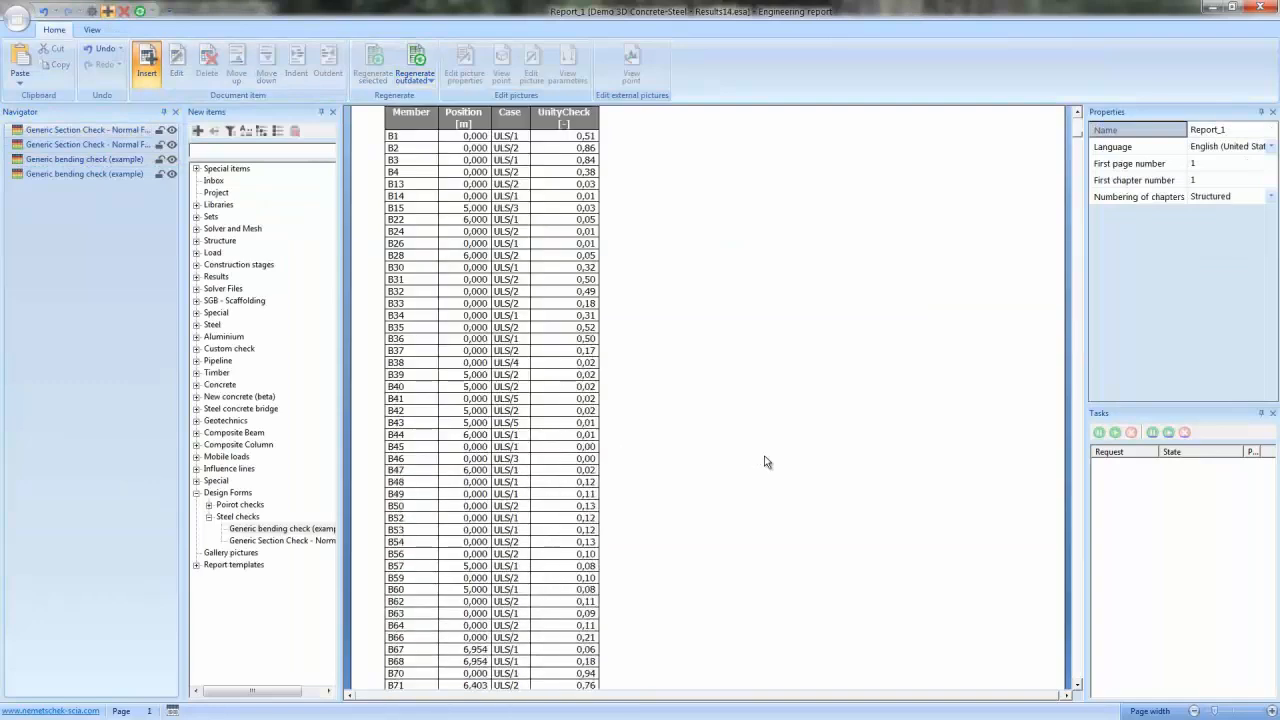
# Review the brief unity check table of chapter 3 and the neighbouring detailed outputs in the report
pyautogui.scroll(-15, 766, 462)
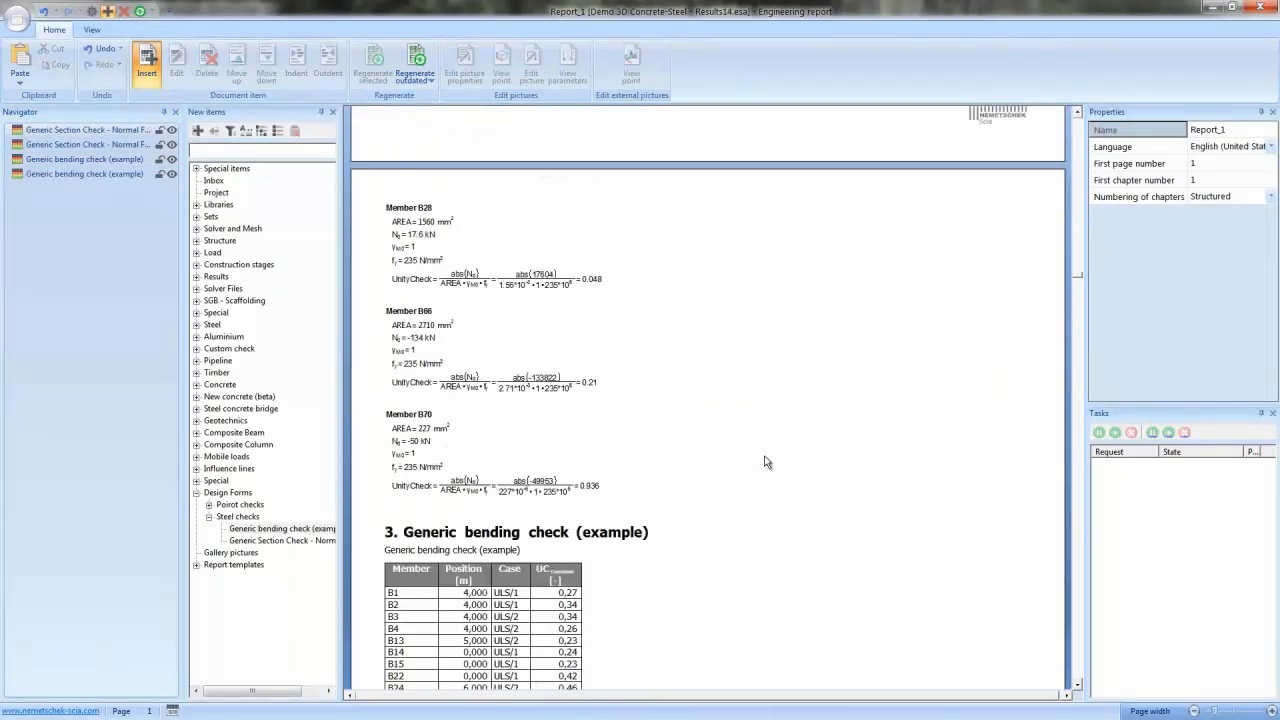
pyautogui.scroll(-20, 766, 462)
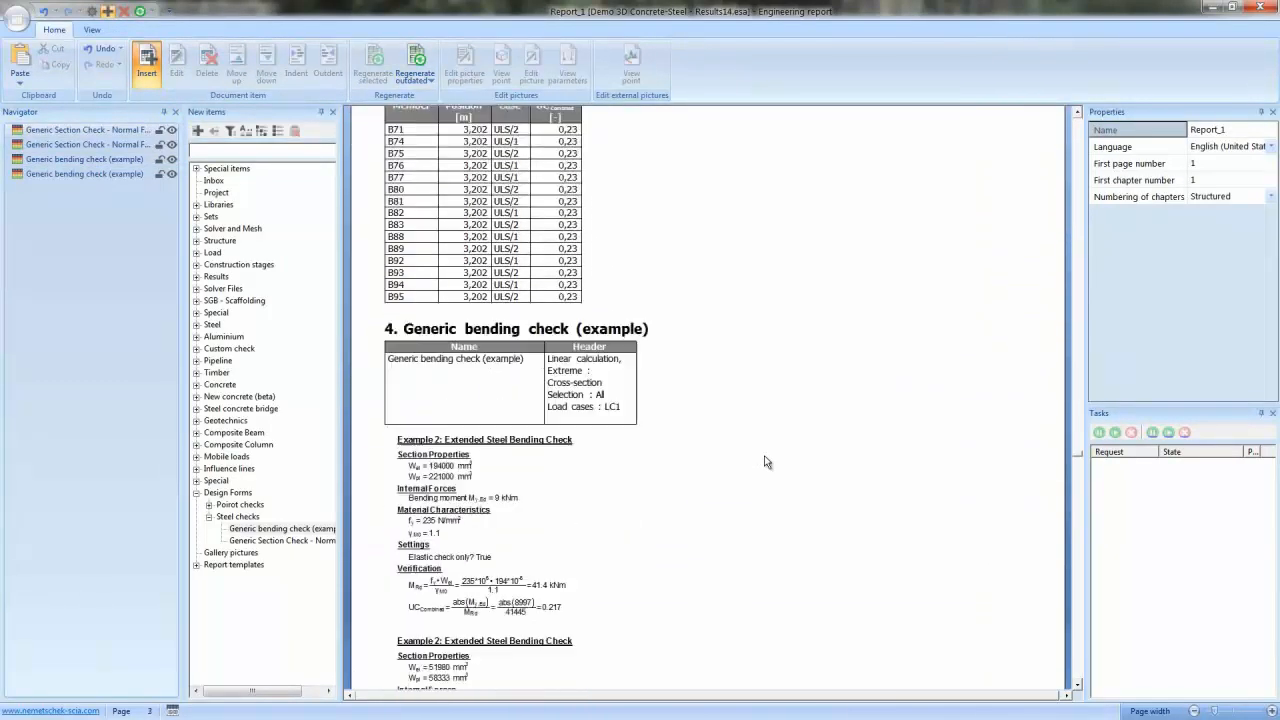
pyautogui.scroll(-5, 766, 462)
pyautogui.scroll(10, 766, 462)
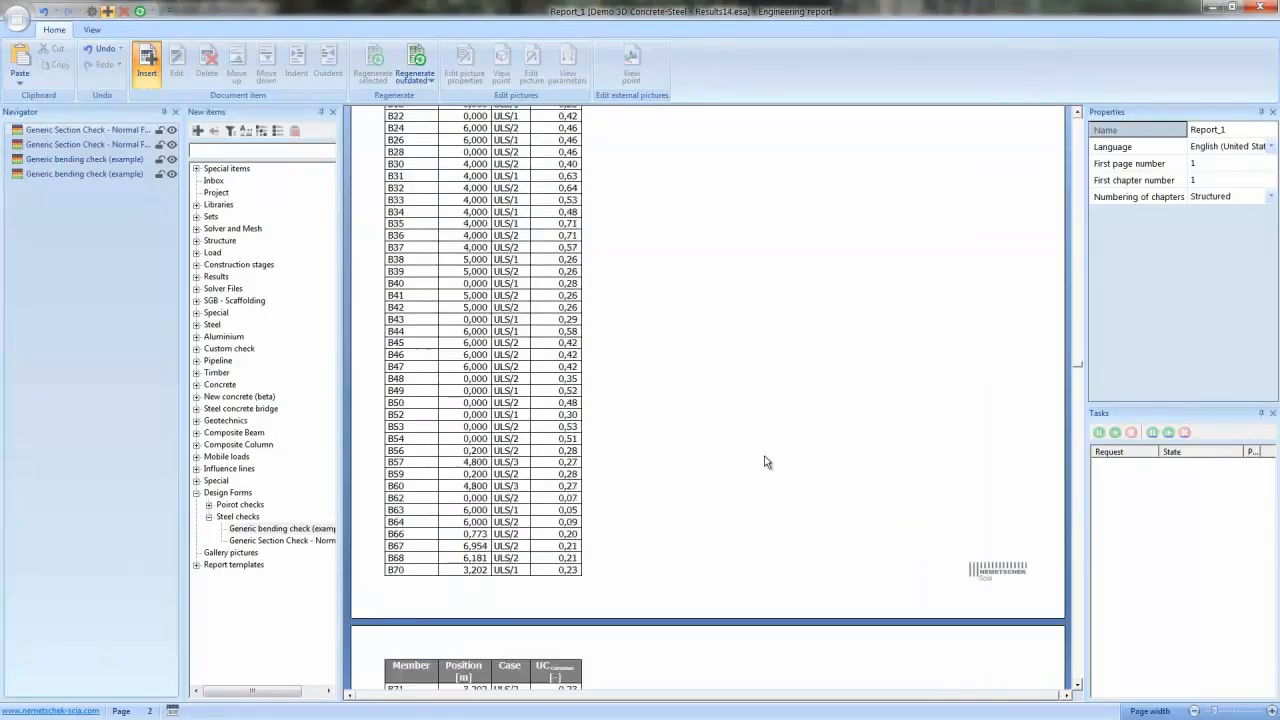
pyautogui.scroll(5, 766, 462)
pyautogui.scroll(-3, 766, 462)
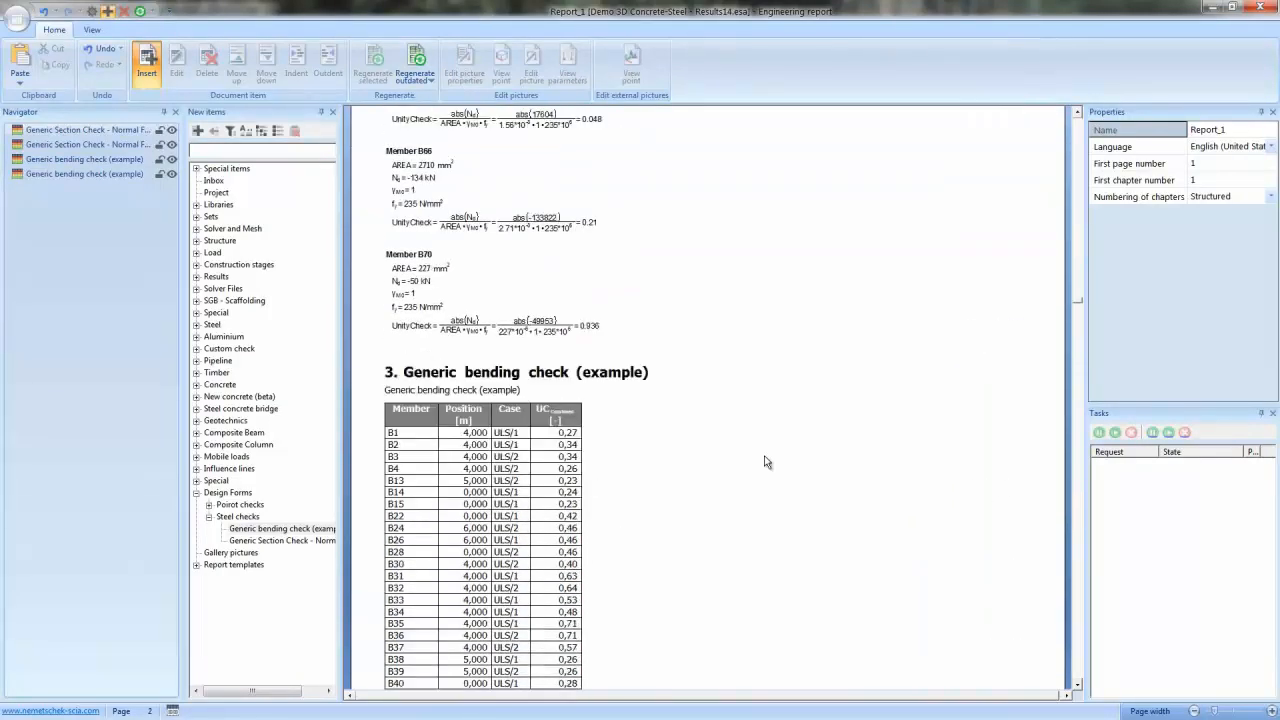
pyautogui.scroll(15, 766, 462)
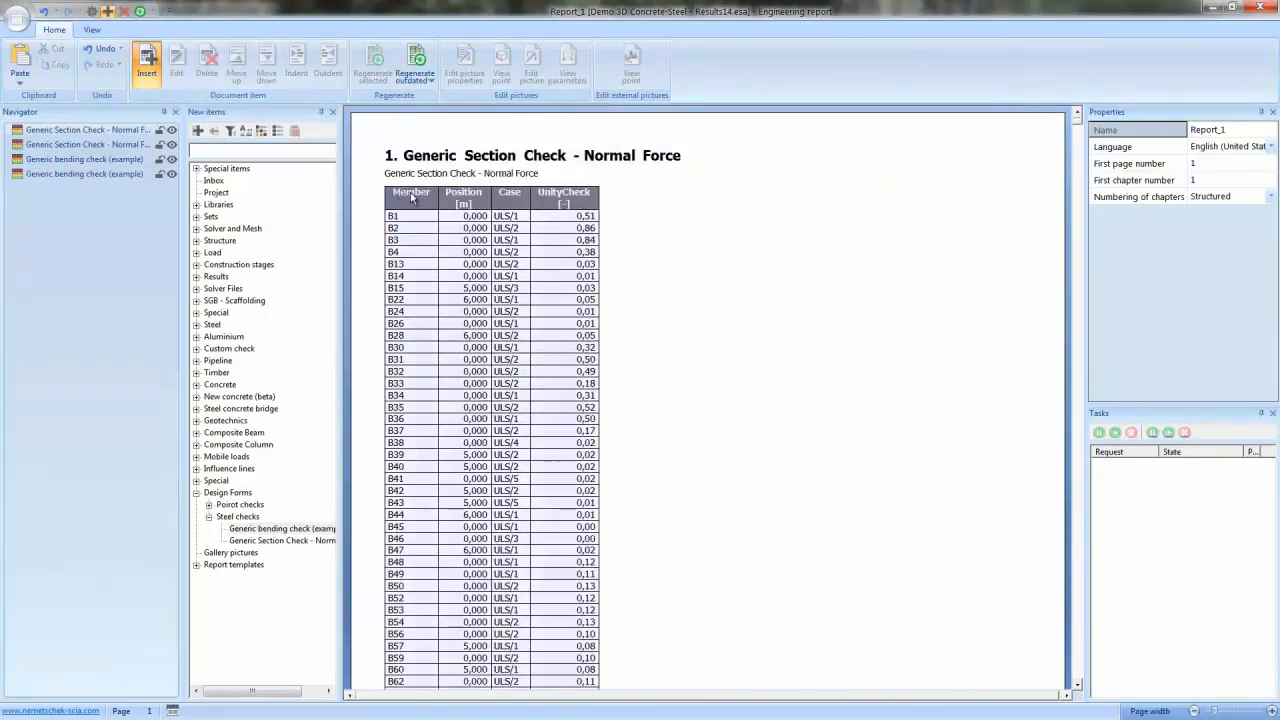
# Add the AREA property as a column to the chapter 1 Generic Section Check - Normal Force table and accept the edits
pyautogui.click(411, 197)
pyautogui.click(176, 63)
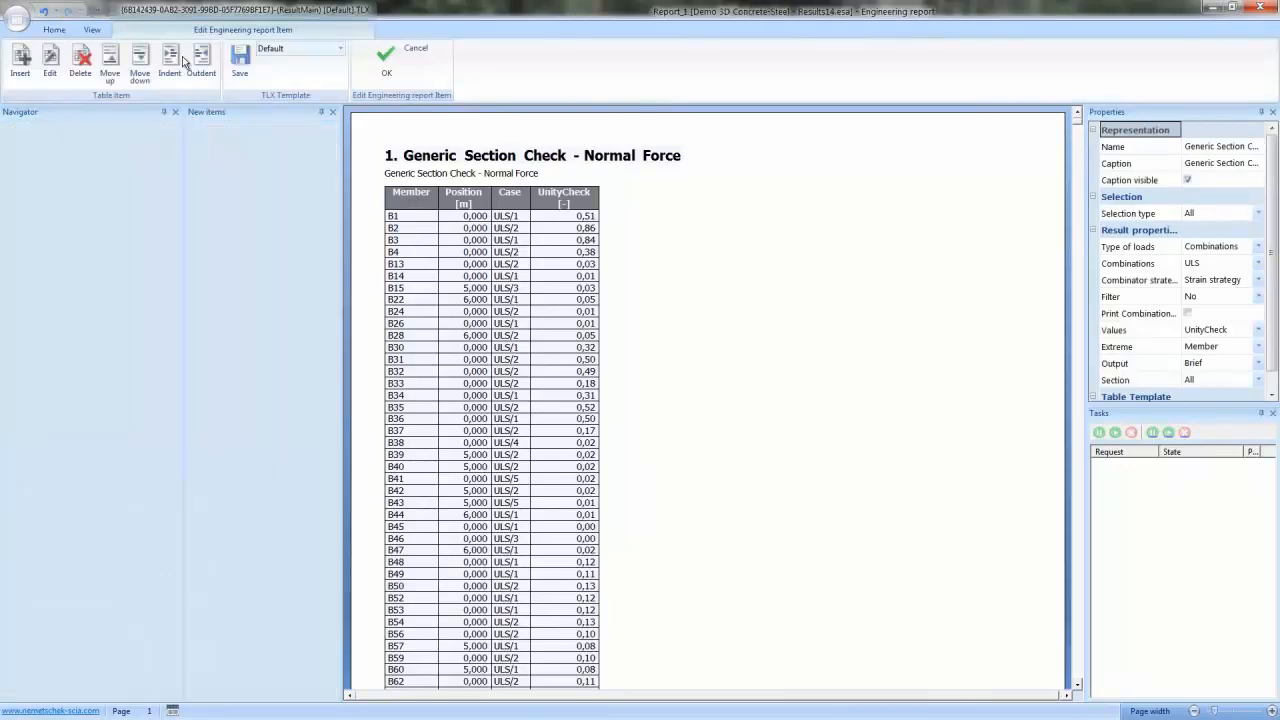
pyautogui.click(196, 170)
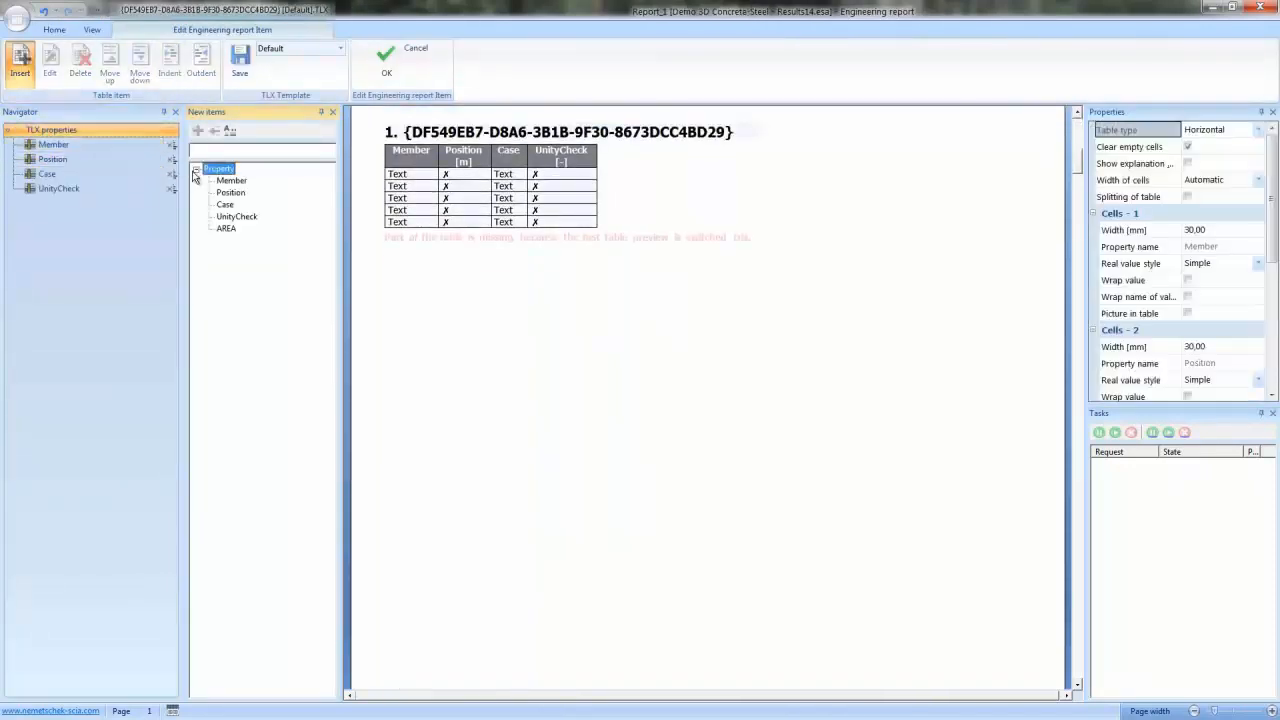
pyautogui.click(226, 228)
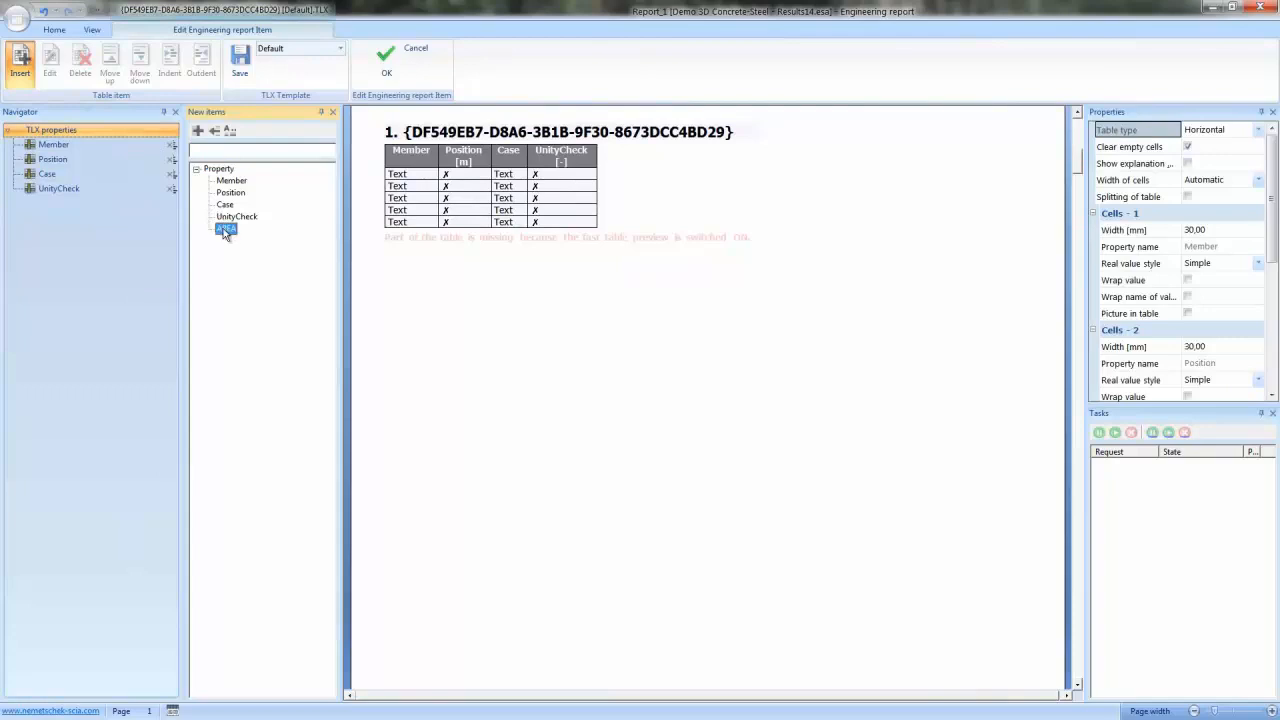
pyautogui.click(199, 131)
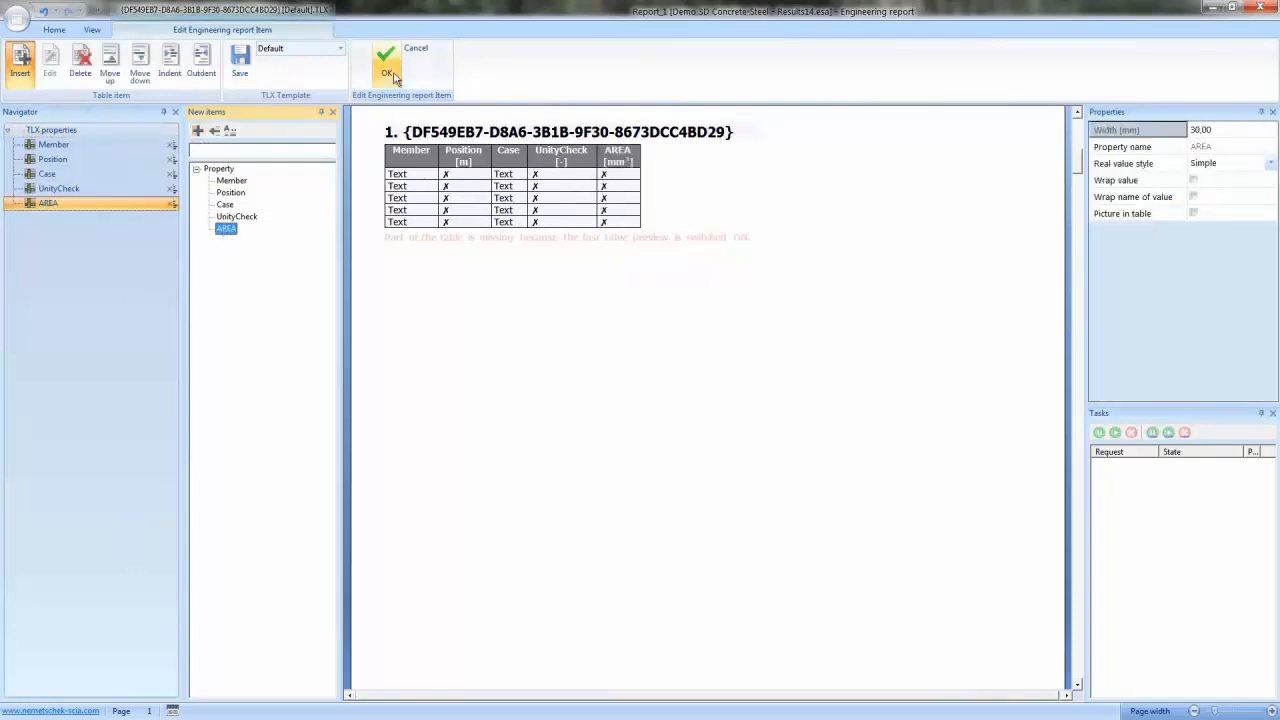
pyautogui.click(386, 62)
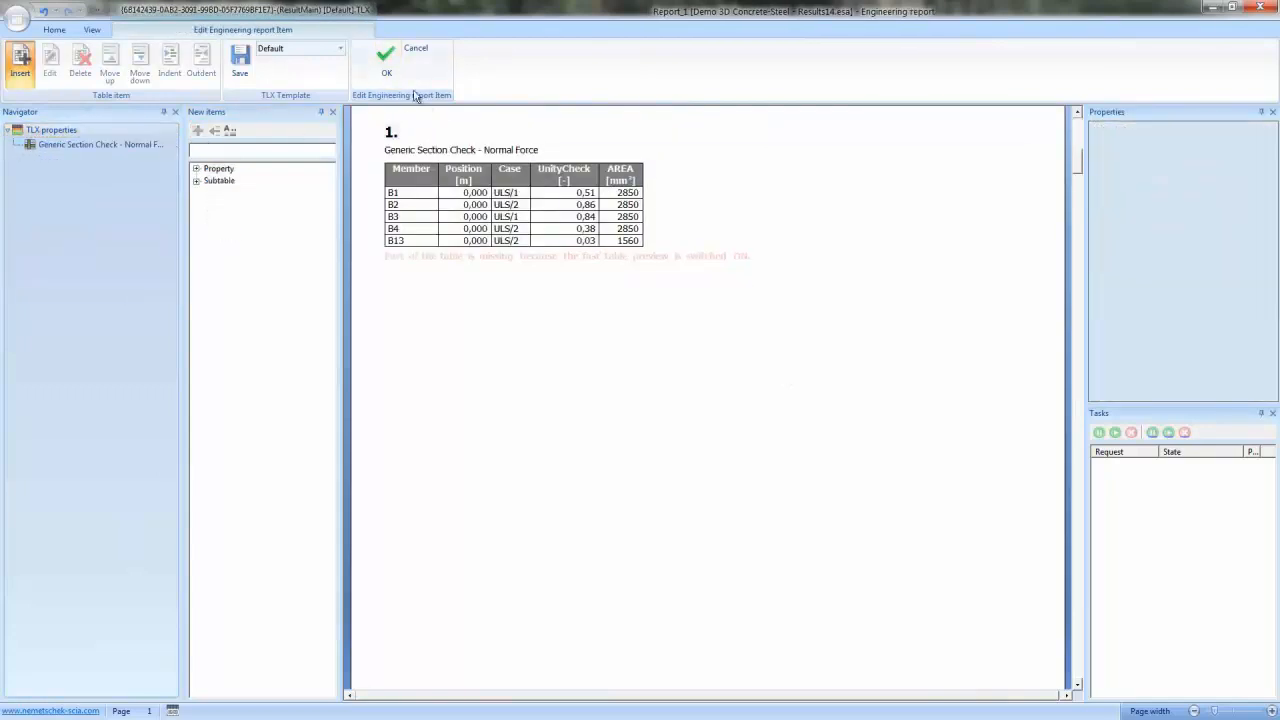
pyautogui.click(390, 74)
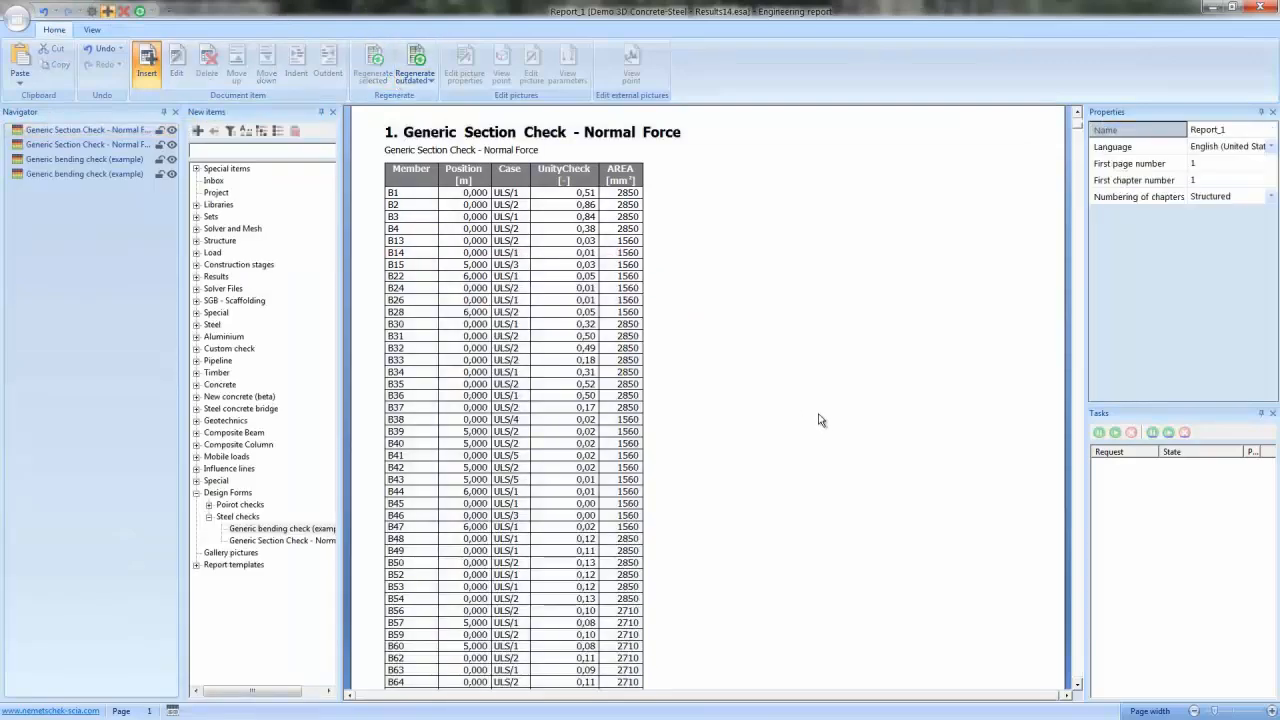
# Examine the whole report, from the normal force table with its area column to the detailed bending checks in chapter 4
pyautogui.scroll(-5, 818, 420)
pyautogui.scroll(-10, 818, 420)
pyautogui.scroll(20, 818, 420)
pyautogui.scroll(-5, 818, 420)
pyautogui.scroll(-15, 818, 420)
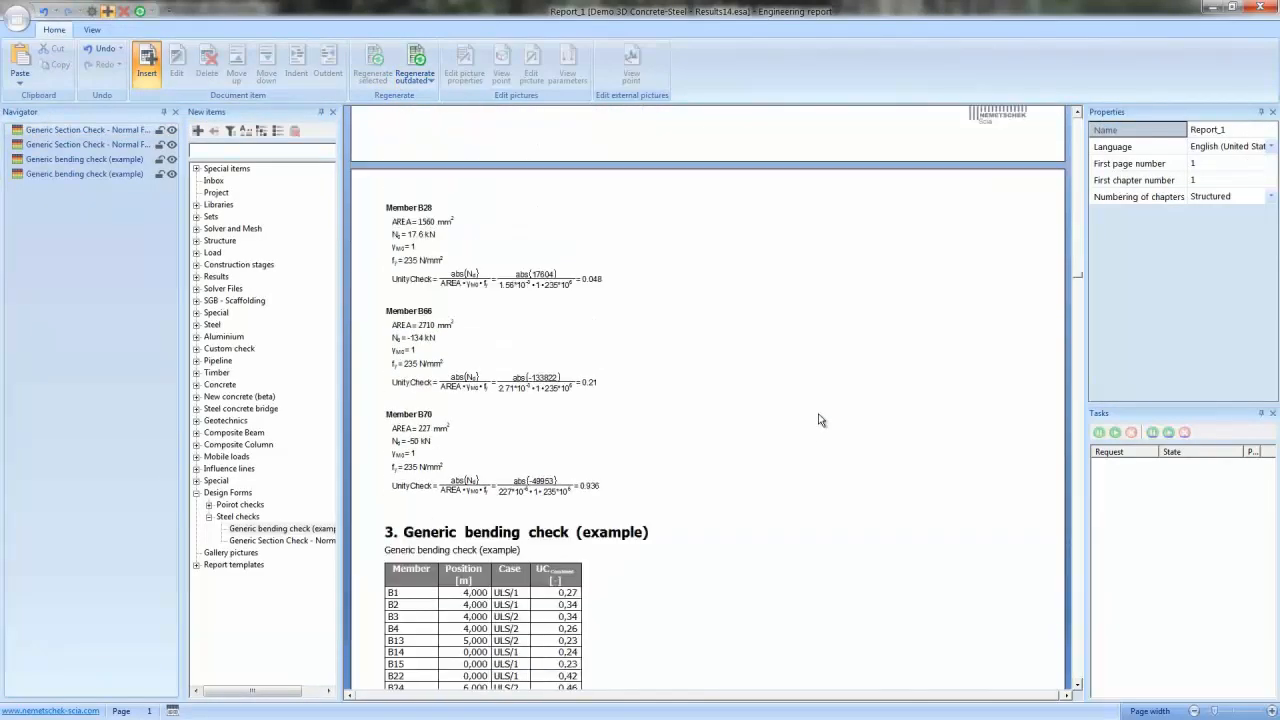
pyautogui.scroll(-15, 818, 420)
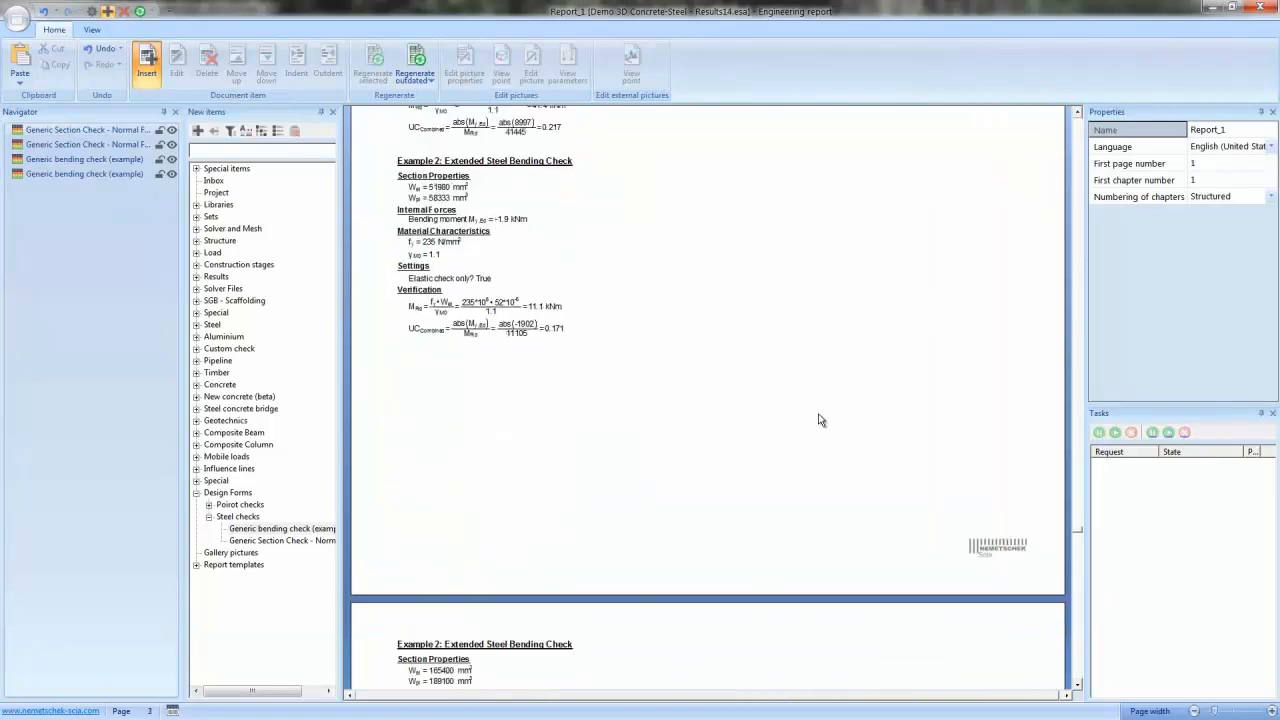
pyautogui.scroll(-10, 412, 640)
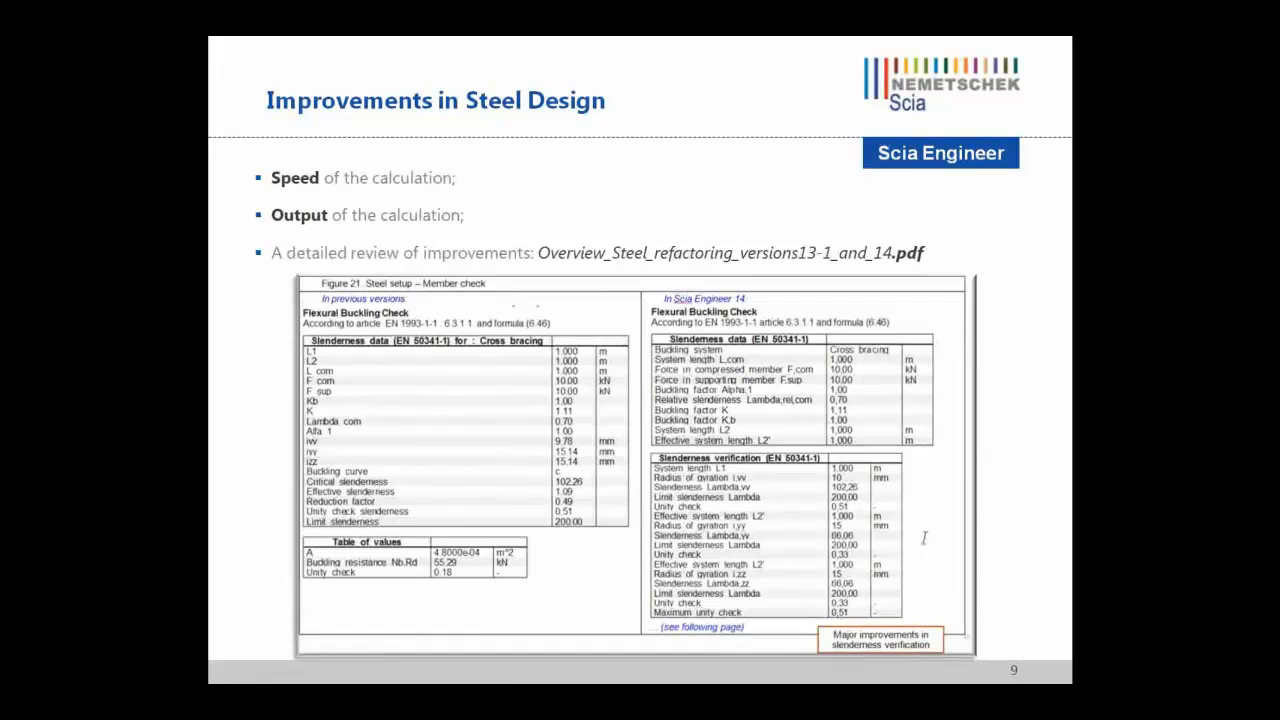
pyautogui.press('Right')
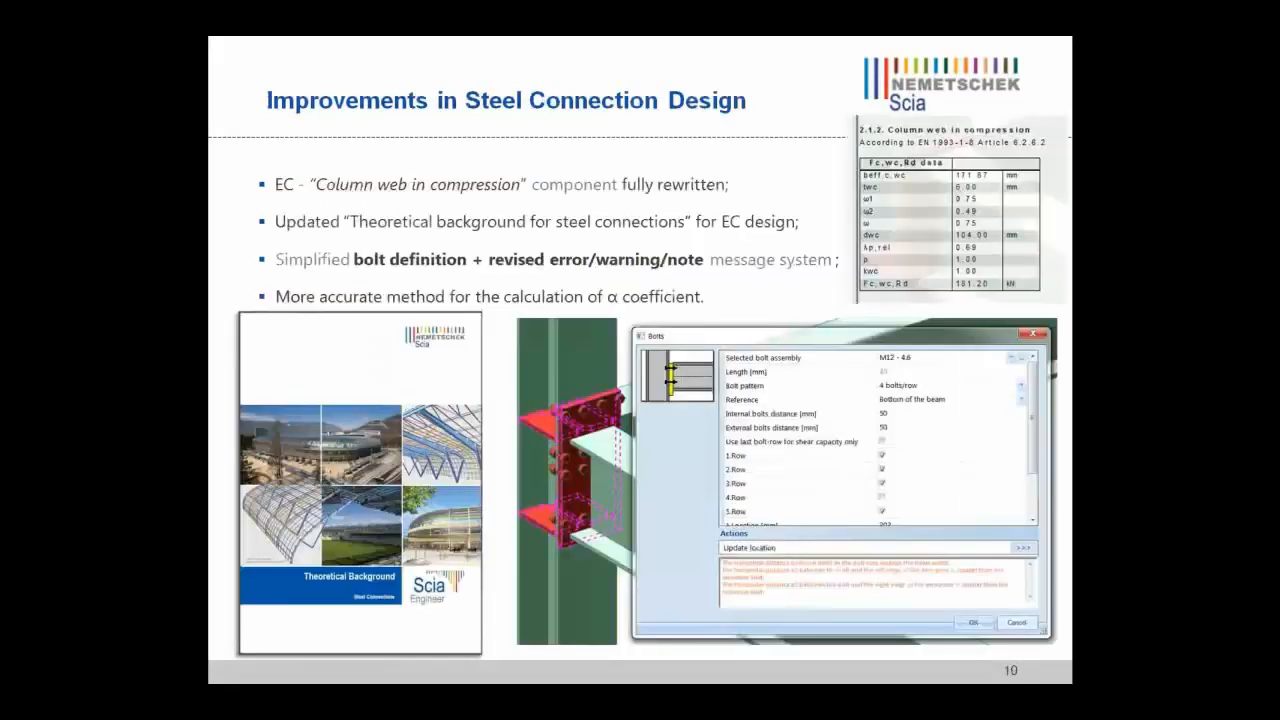
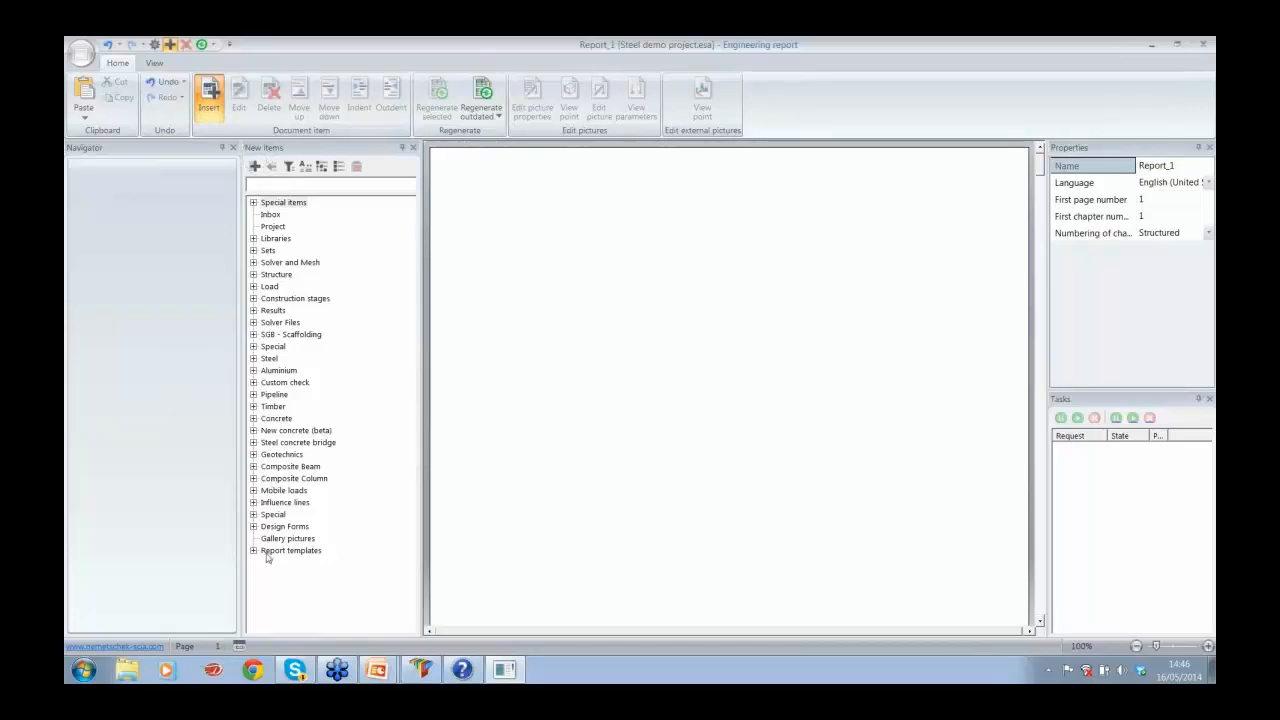
# Insert the user report template My template 1 into the empty report
pyautogui.press('ctrl')
pyautogui.click(253, 550)
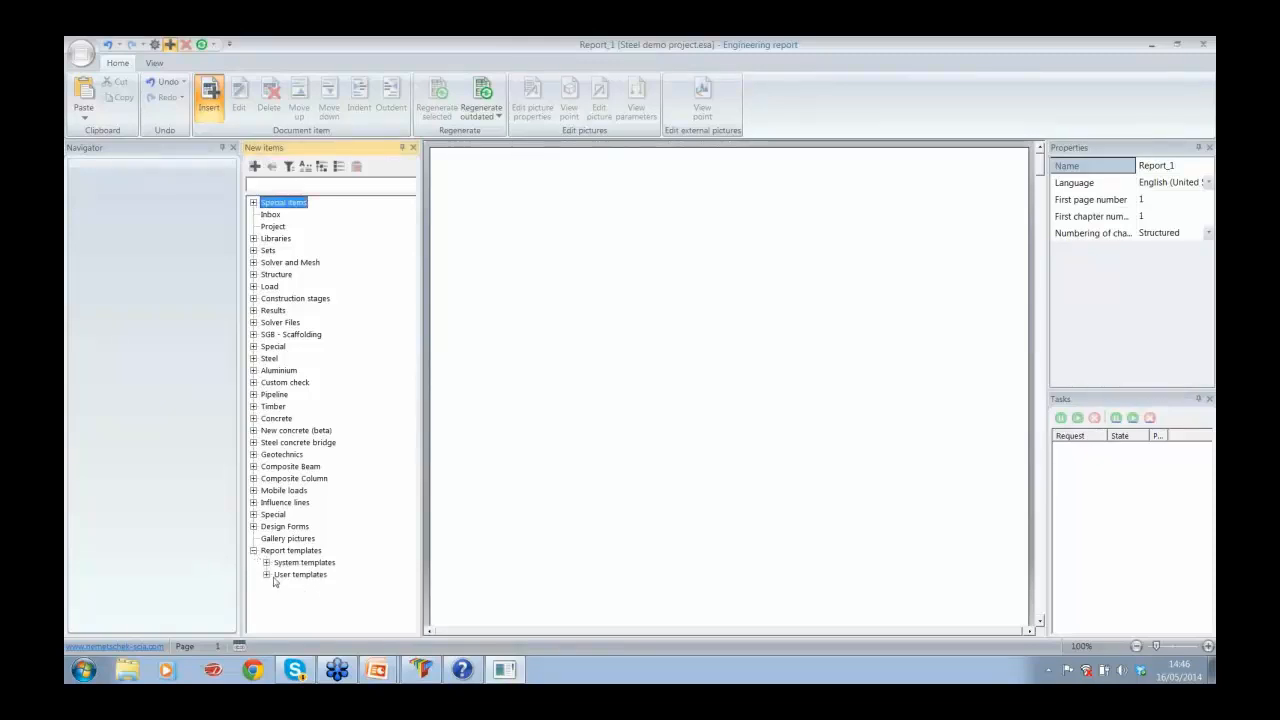
pyautogui.click(266, 575)
pyautogui.click(313, 587)
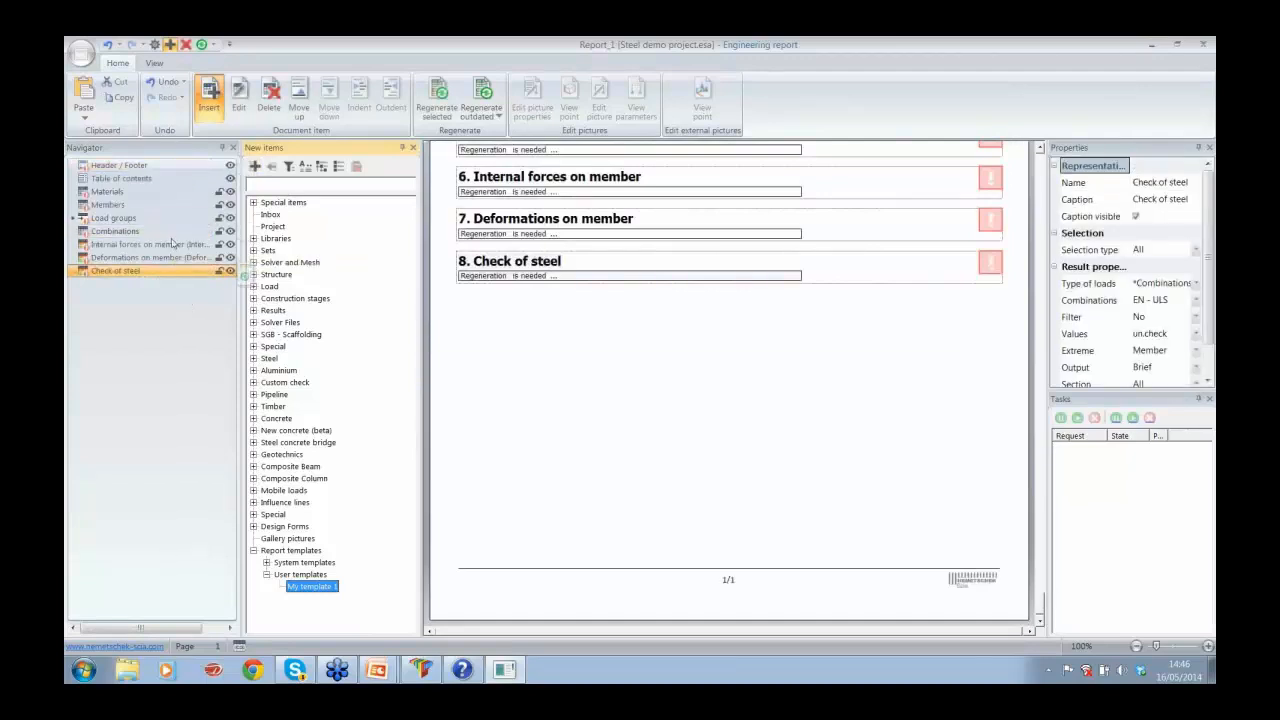
# Expand the items nested under Load groups and Load cases in the report structure, and regenerate only the Check of steel item
pyautogui.click(74, 218)
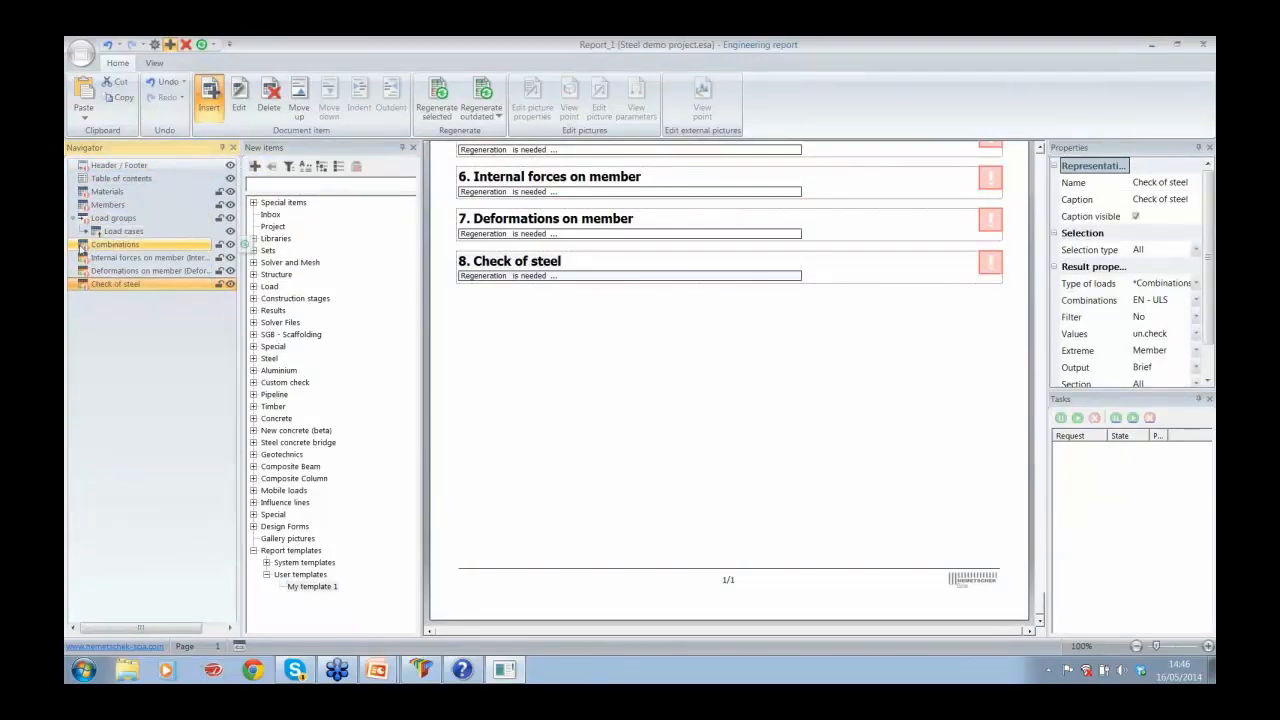
pyautogui.click(87, 231)
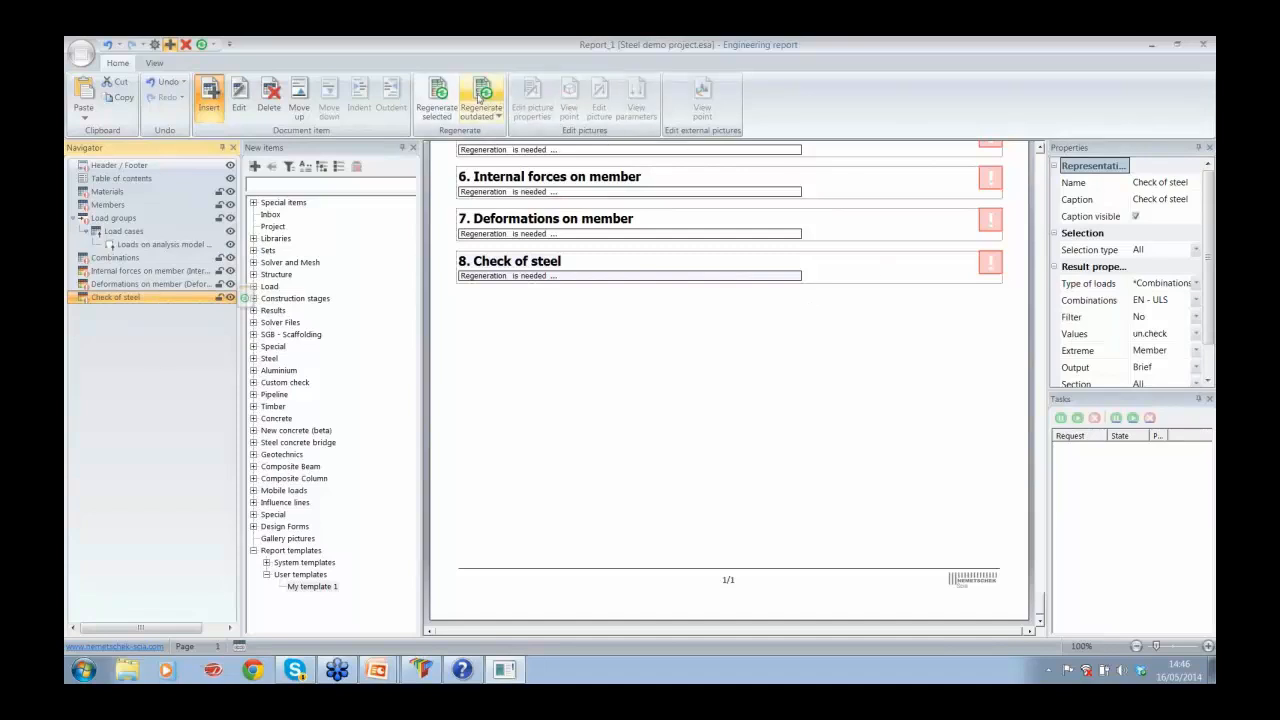
pyautogui.click(446, 93)
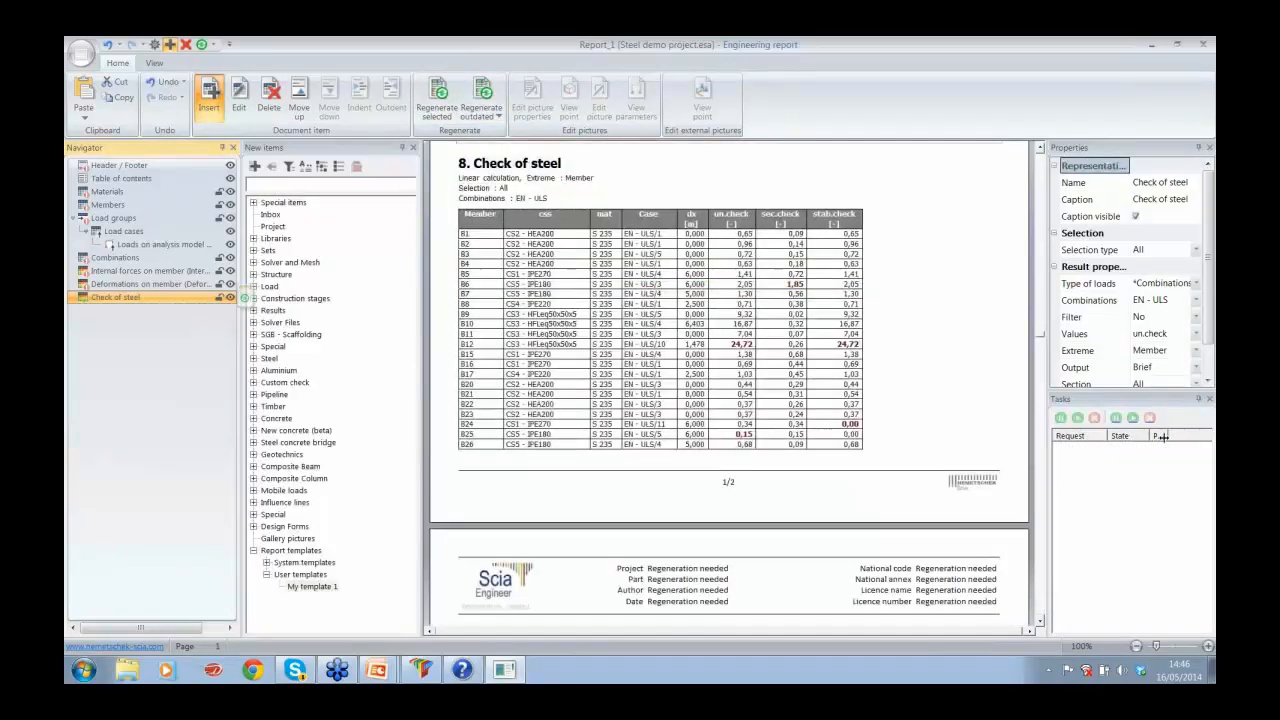
# Widen the Progress column of the task list and regenerate all outdated items of the report
pyautogui.moveTo(1167, 436); pyautogui.dragTo(1195, 438)
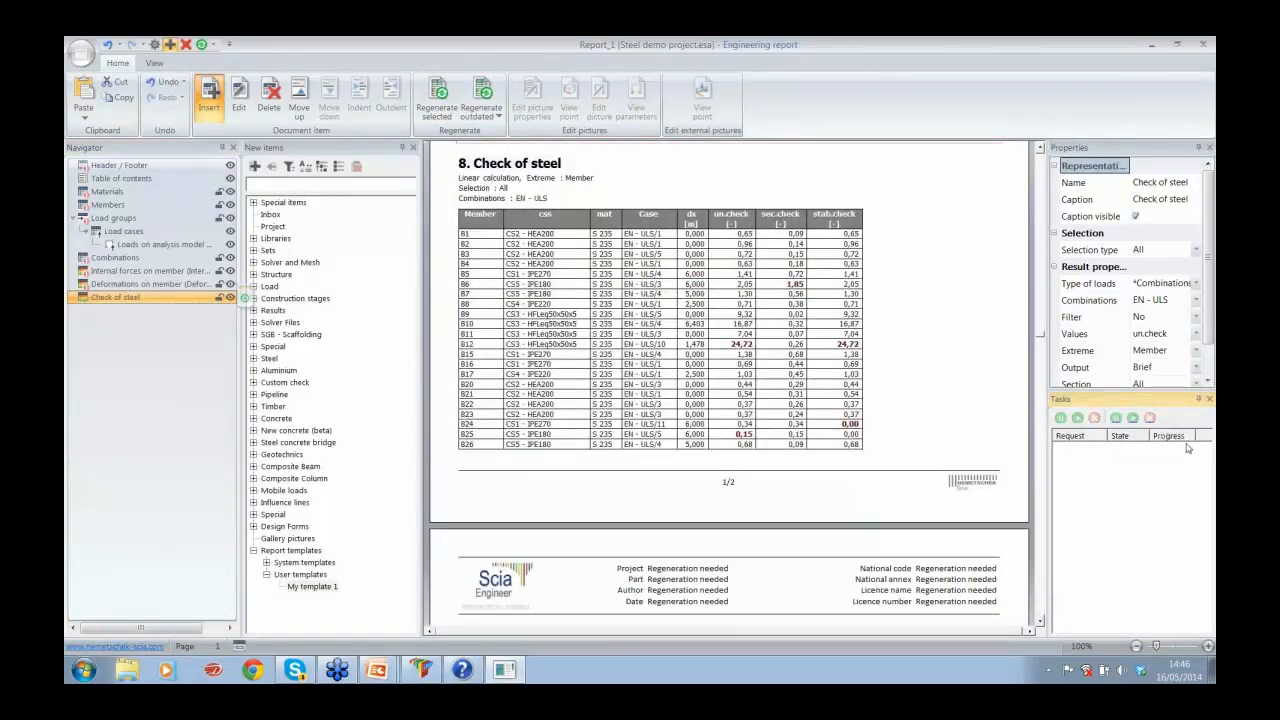
pyautogui.scroll(10, 1040, 337)
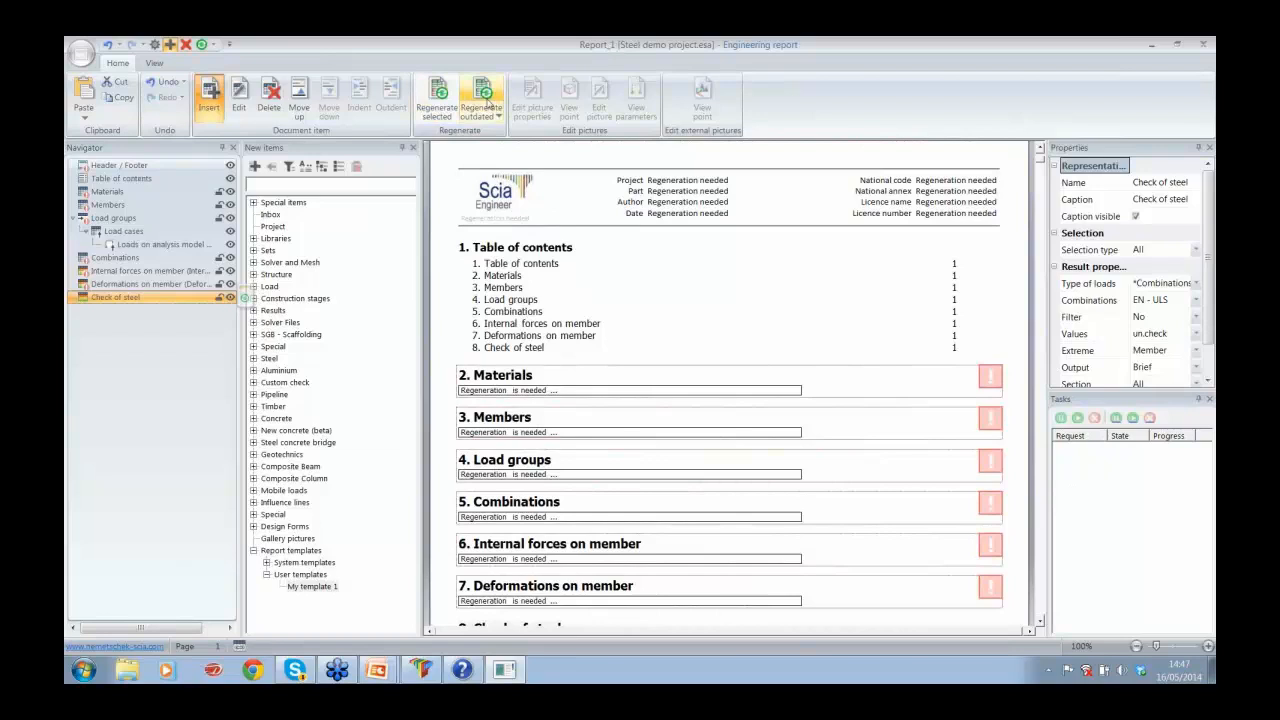
pyautogui.click(484, 96)
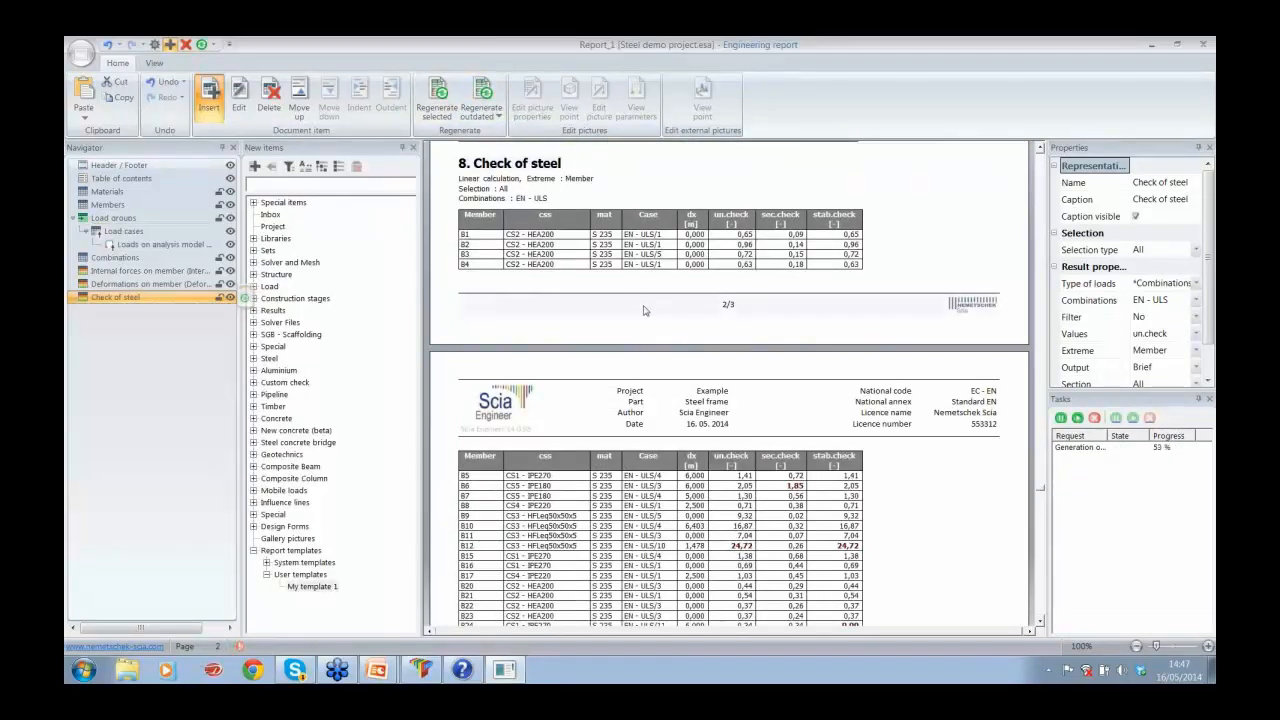
# Fit the report pages to the window and view the load pictures on the analysis model for the load cases
pyautogui.click(158, 66)
pyautogui.click(84, 100)
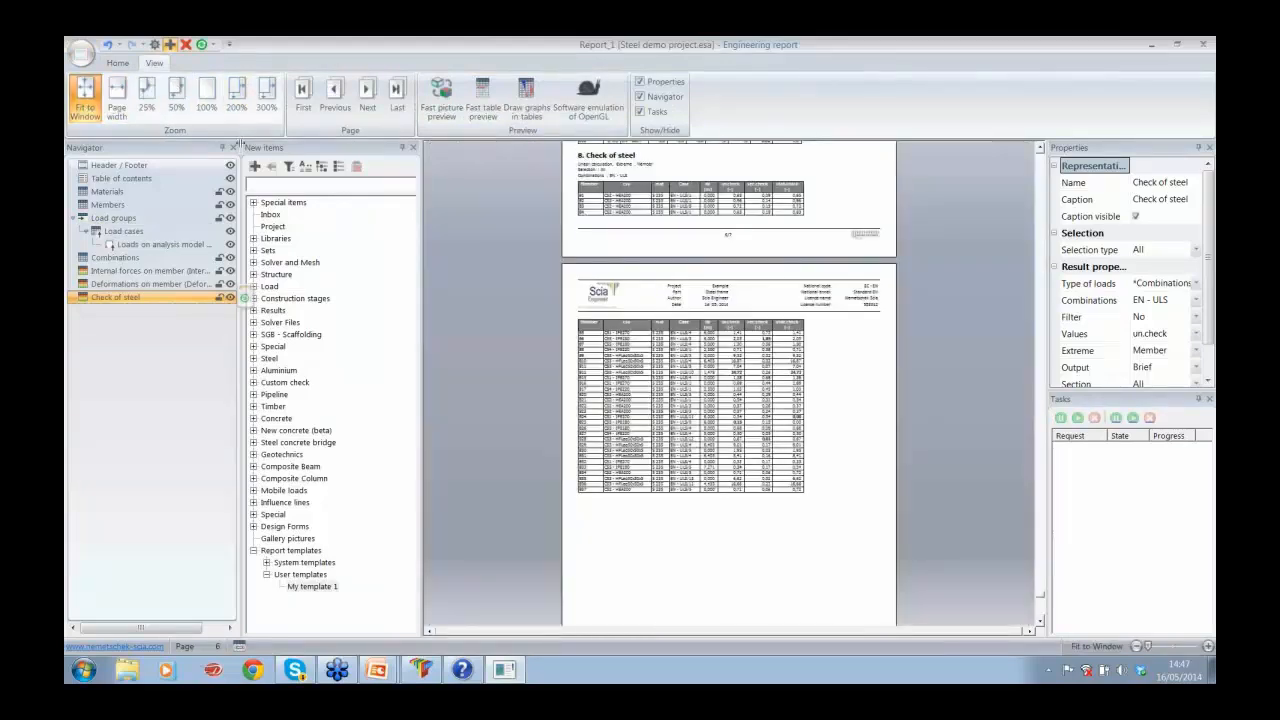
pyautogui.moveTo(1040, 595); pyautogui.dragTo(1038, 456)
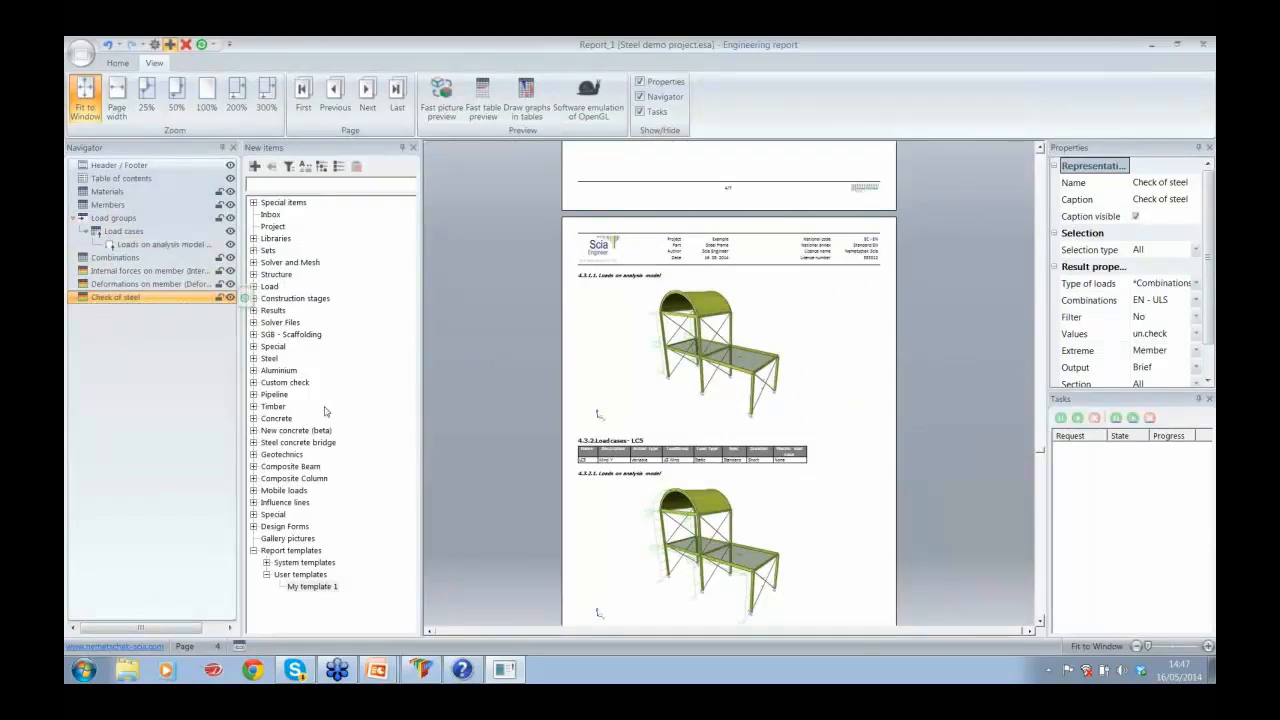
# Show the available system report templates and select 0D Reactions
pyautogui.click(267, 563)
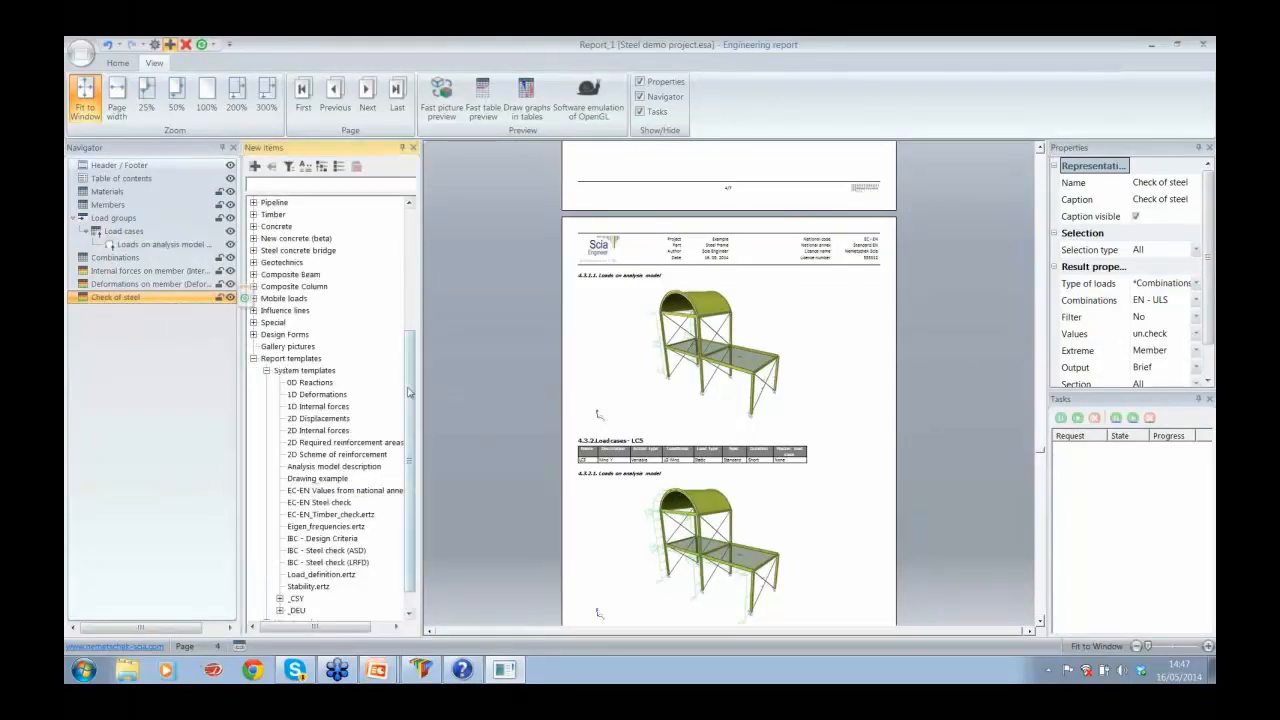
pyautogui.moveTo(410, 391); pyautogui.dragTo(410, 407)
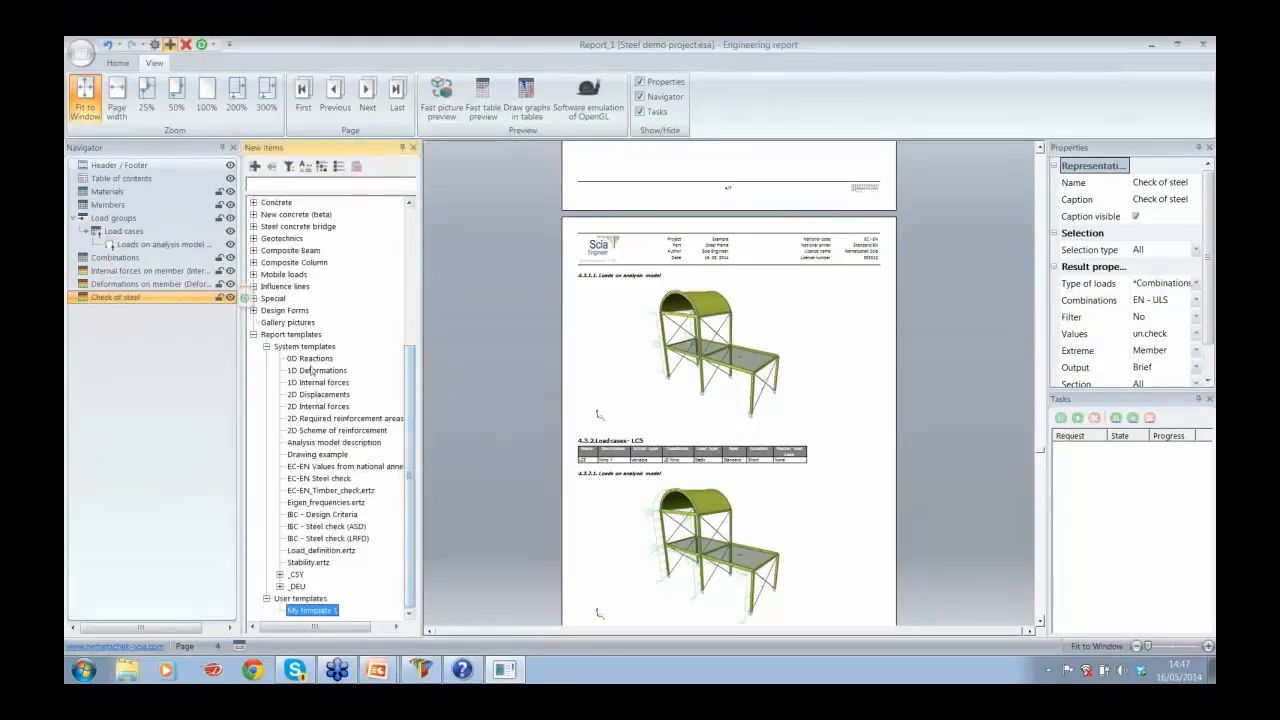
pyautogui.click(311, 359)
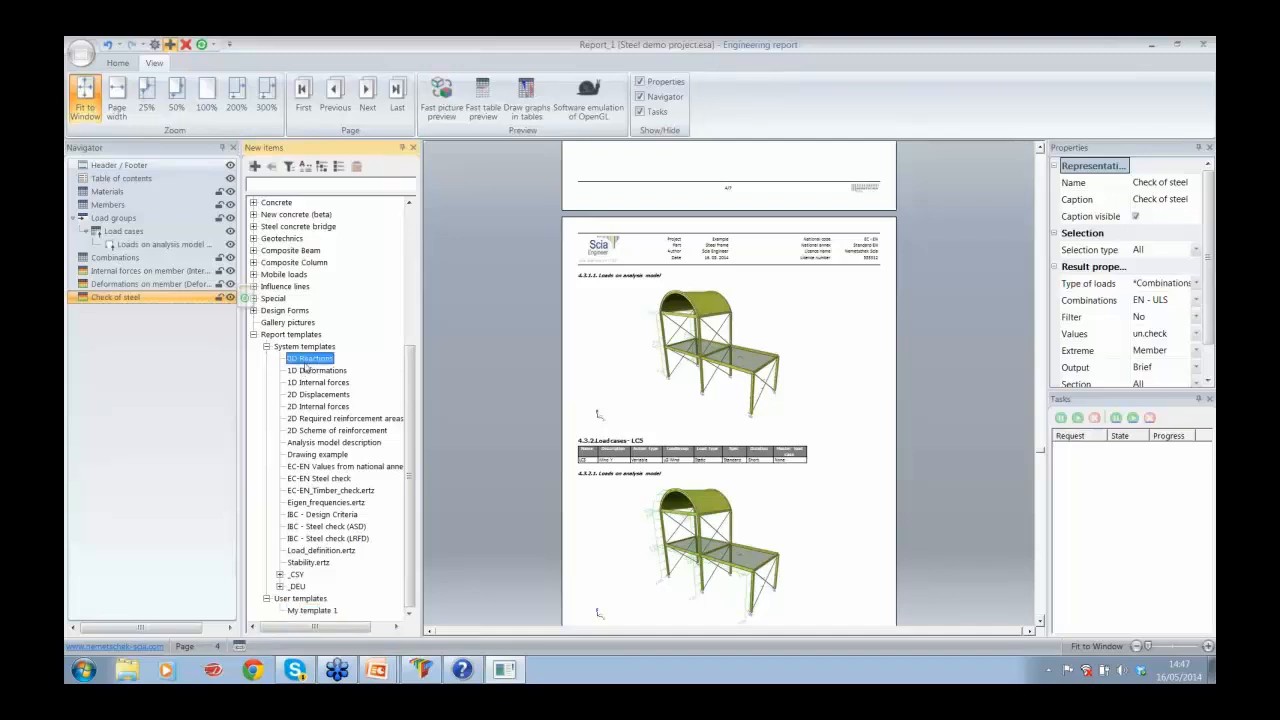
# Insert the 0D Reactions template at the end of the report and regenerate the outdated items
pyautogui.click(255, 167)
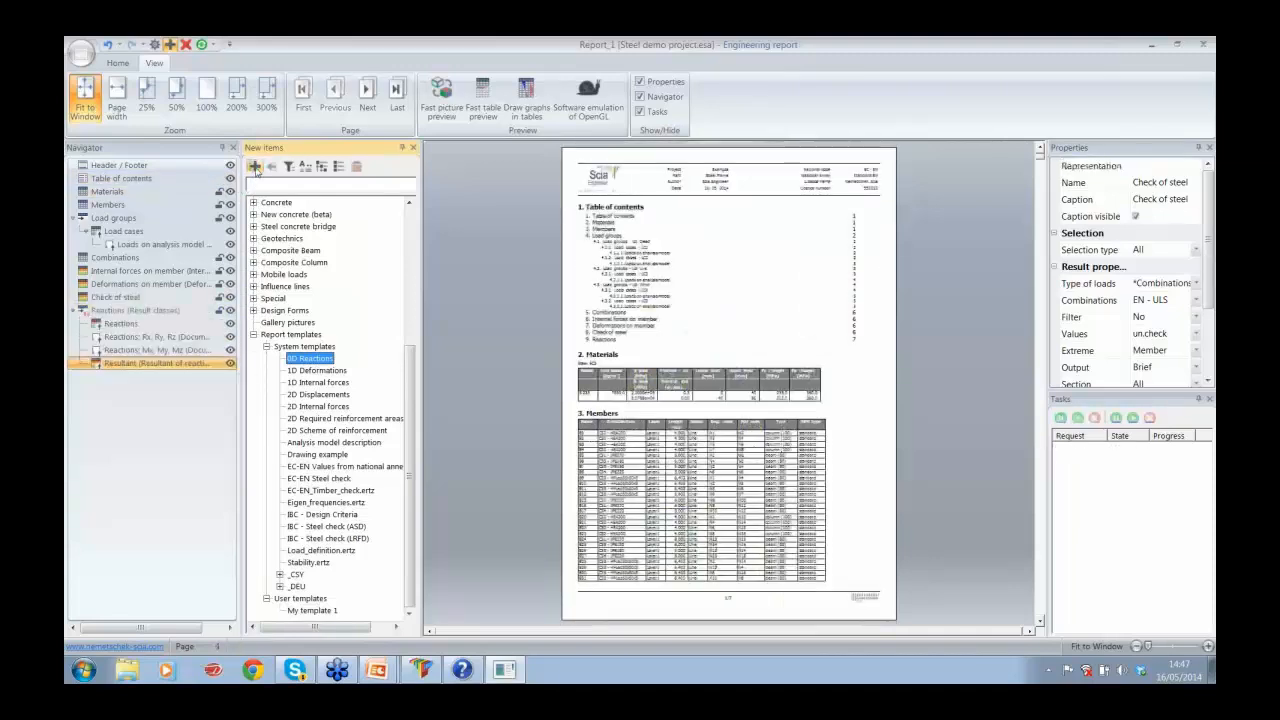
pyautogui.click(158, 313)
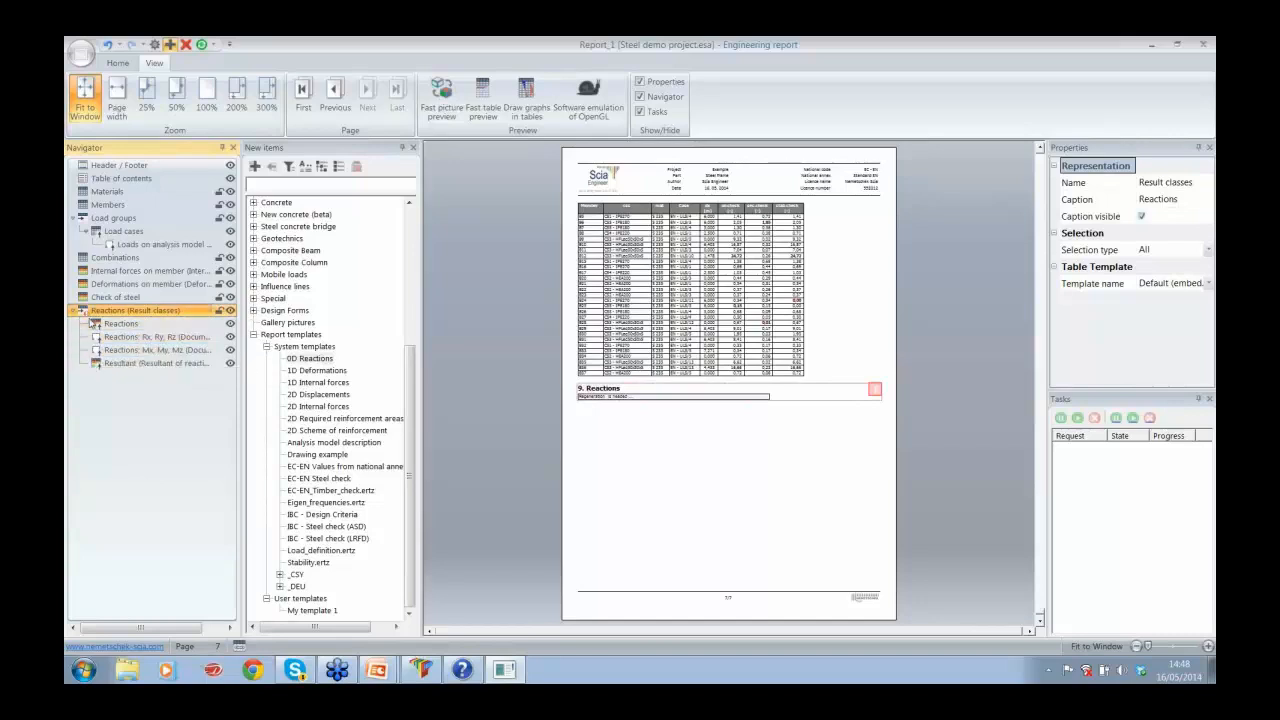
pyautogui.click(117, 63)
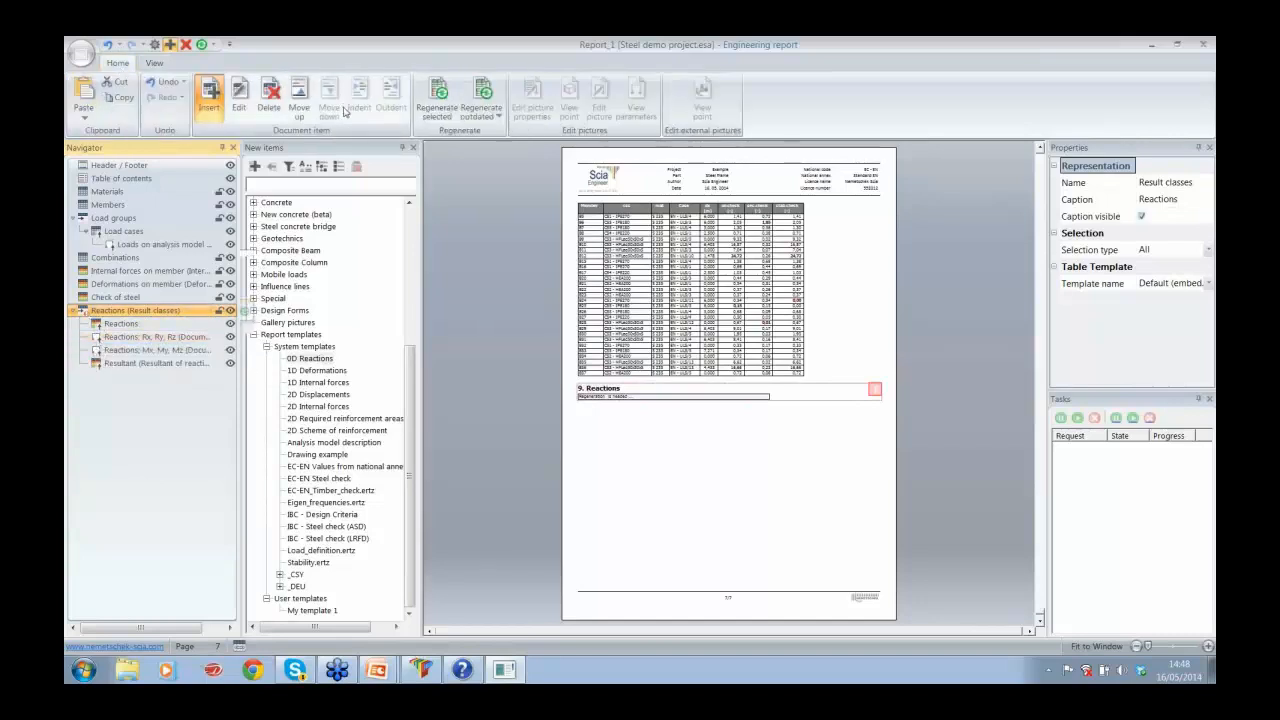
pyautogui.click(478, 95)
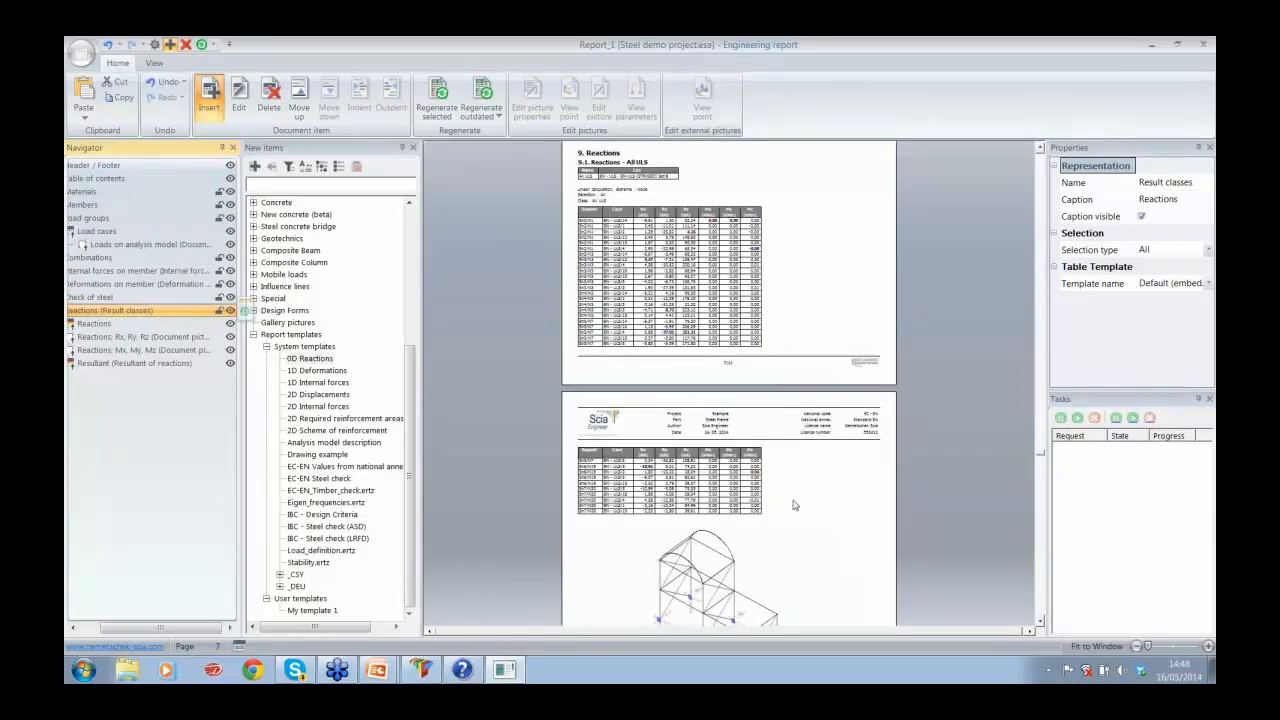
# Review the reaction tables, reaction pictures and resultants for All ULS and All SLS in the report pages
pyautogui.click(794, 500)
pyautogui.scroll(-3, 795, 502)
pyautogui.scroll(-5, 786, 466)
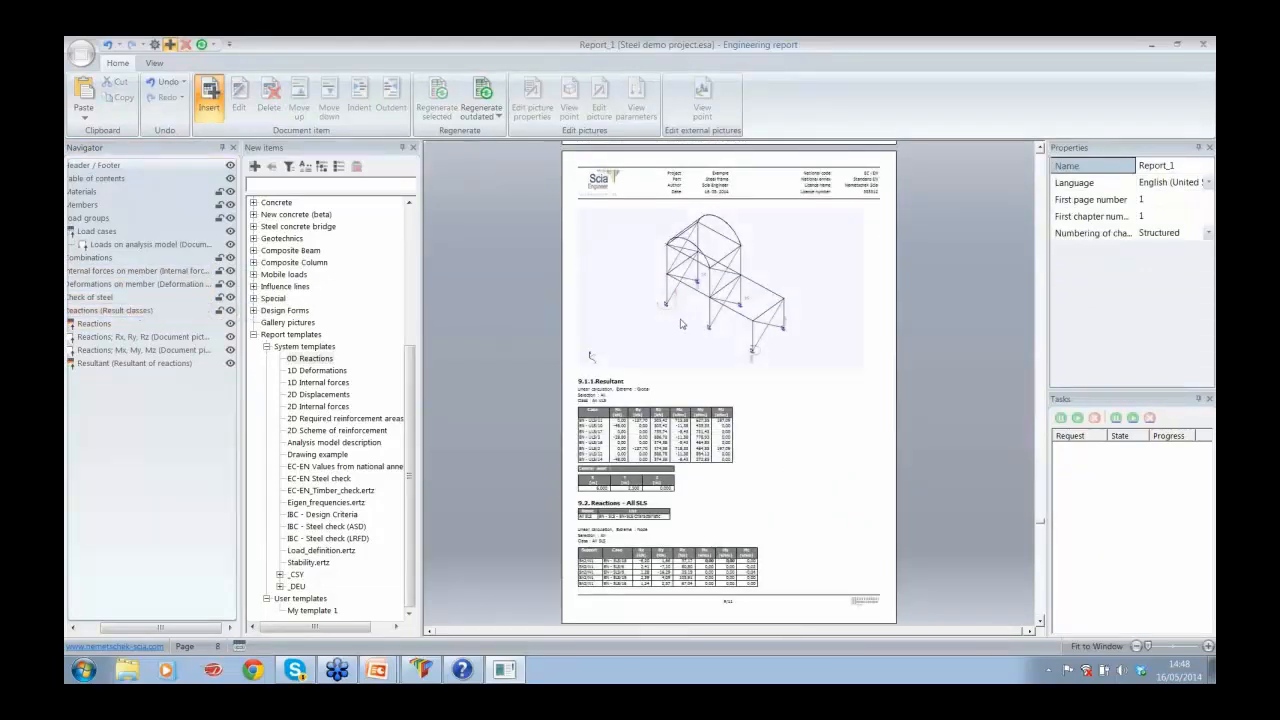
pyautogui.click(748, 264)
pyautogui.scroll(-15, 772, 447)
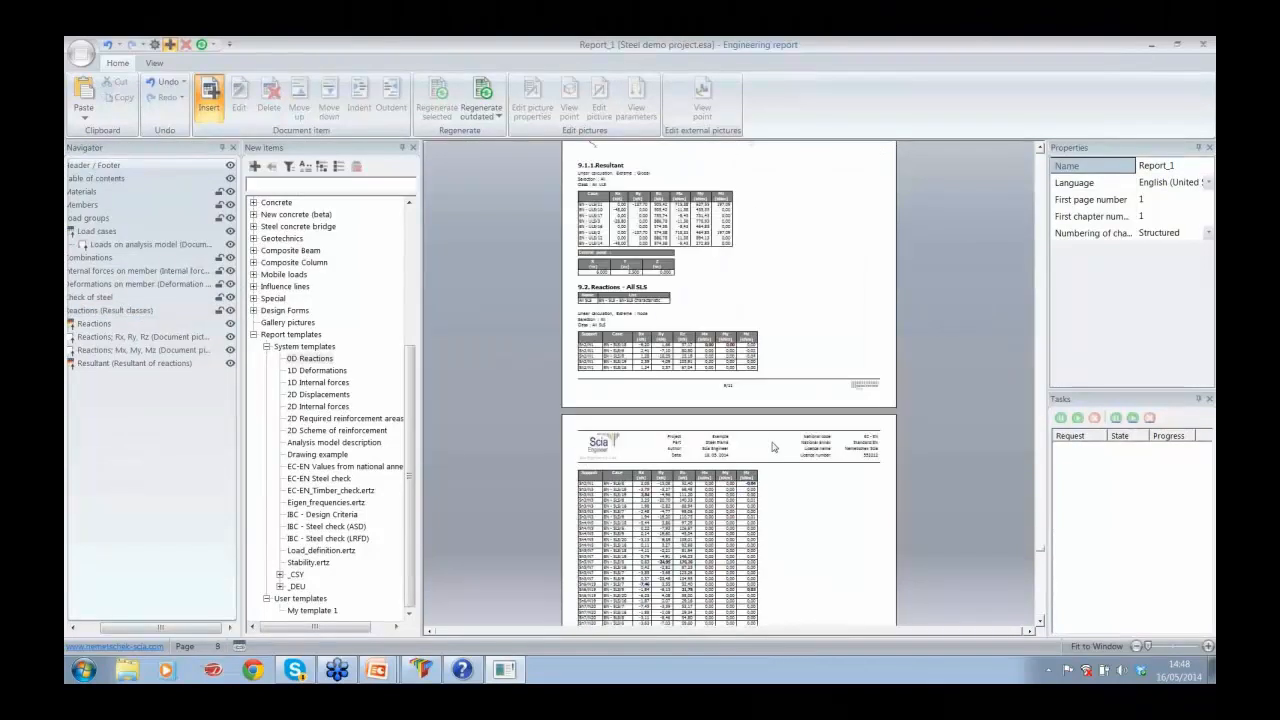
pyautogui.scroll(-3, 772, 447)
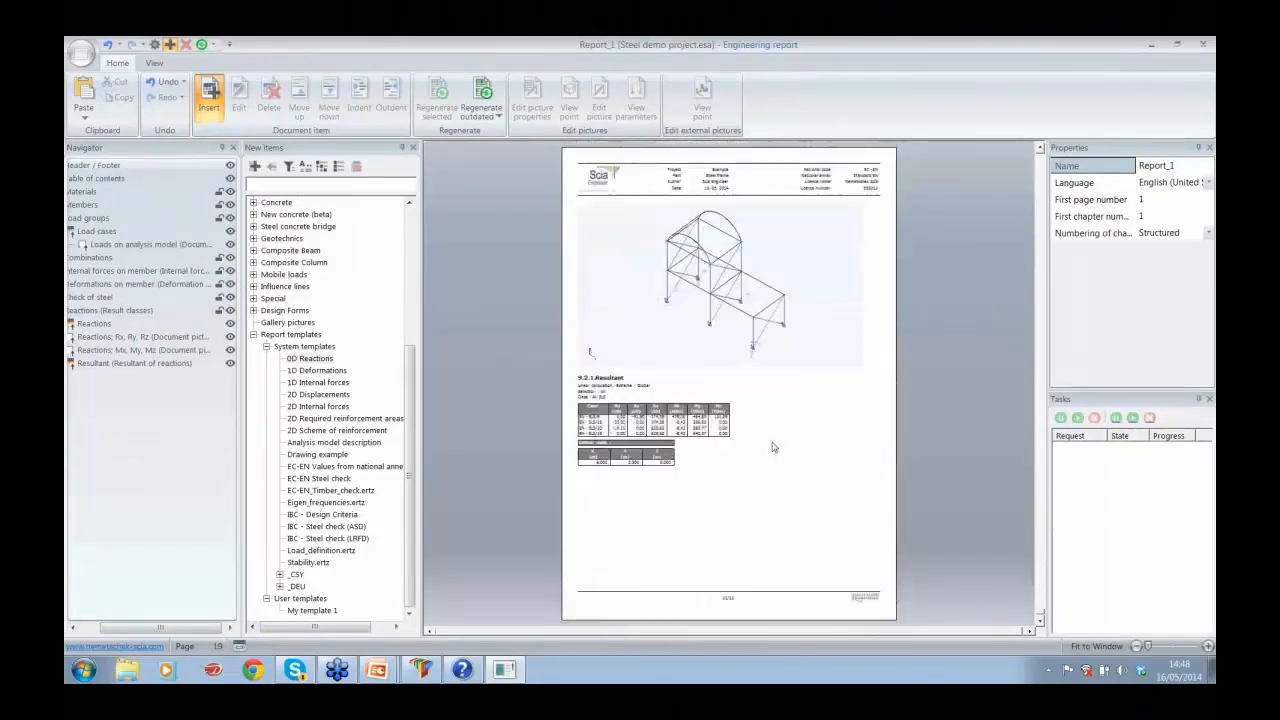
pyautogui.moveTo(155, 628); pyautogui.dragTo(136, 628)
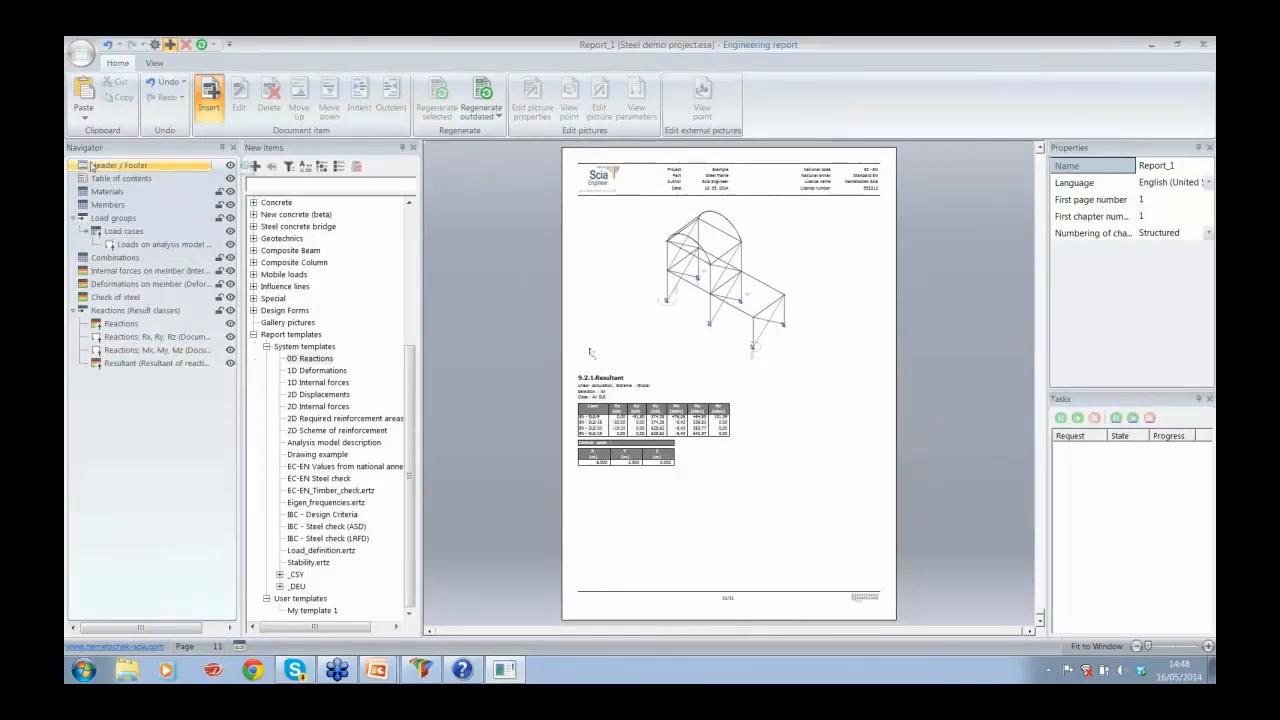
# Show the options for saving the report as a template, and reopen the Engineering report from the project without storing one
pyautogui.click(79, 52)
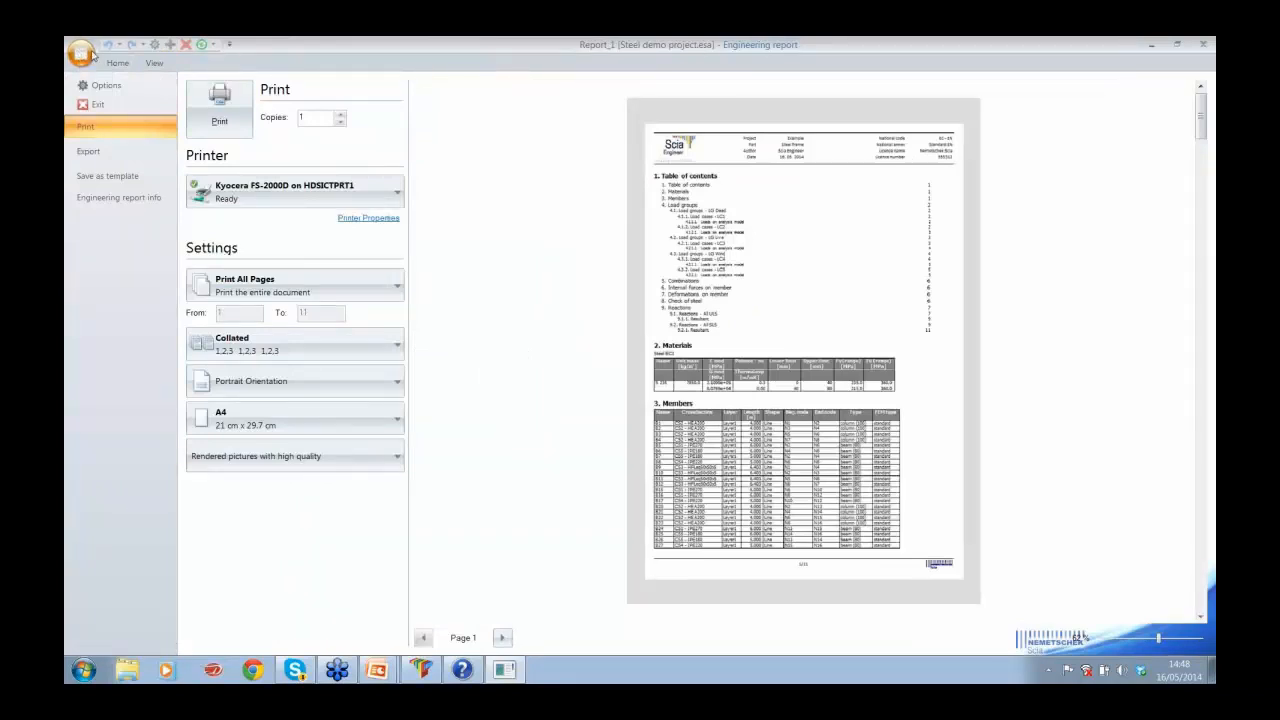
pyautogui.click(117, 179)
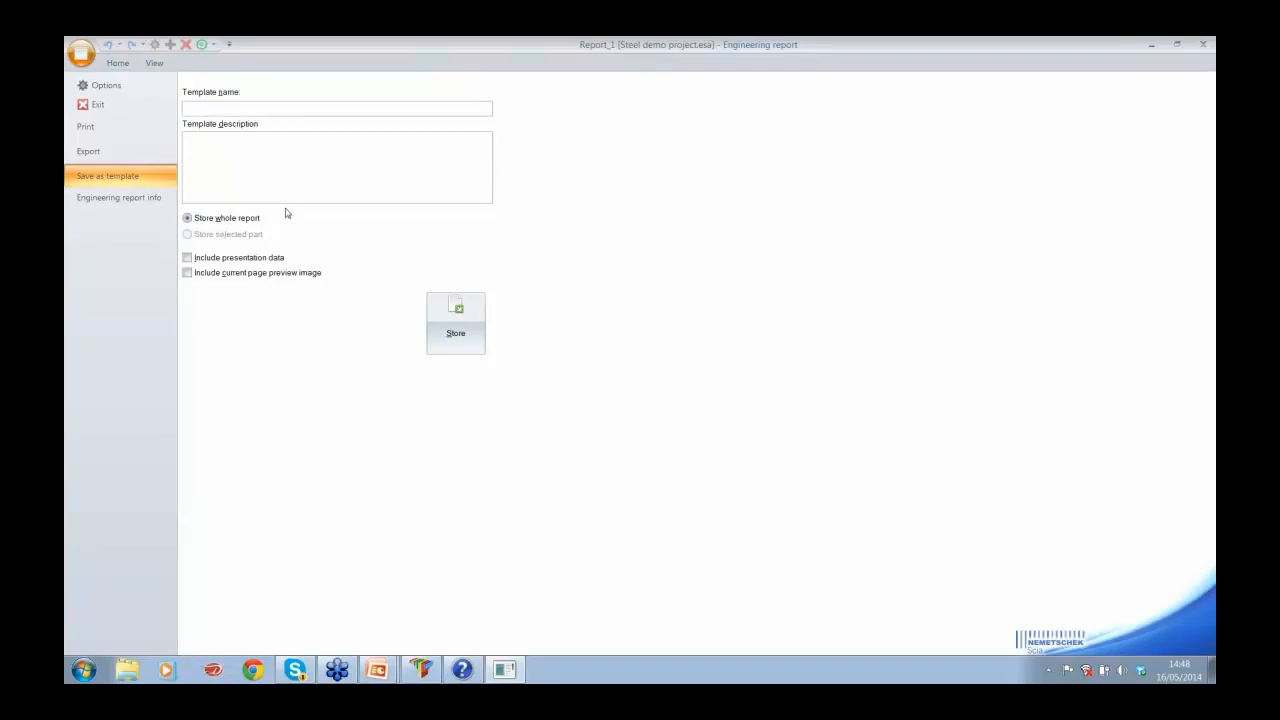
pyautogui.click(1207, 45)
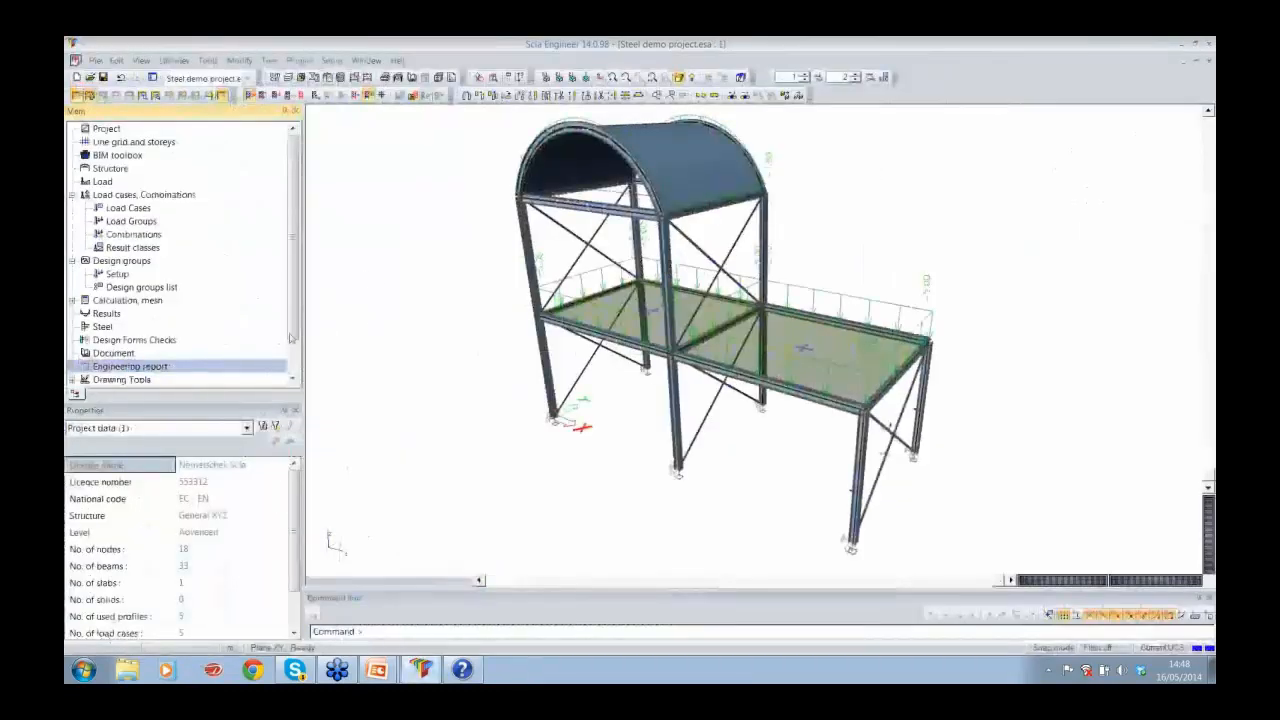
pyautogui.doubleClick(200, 370)
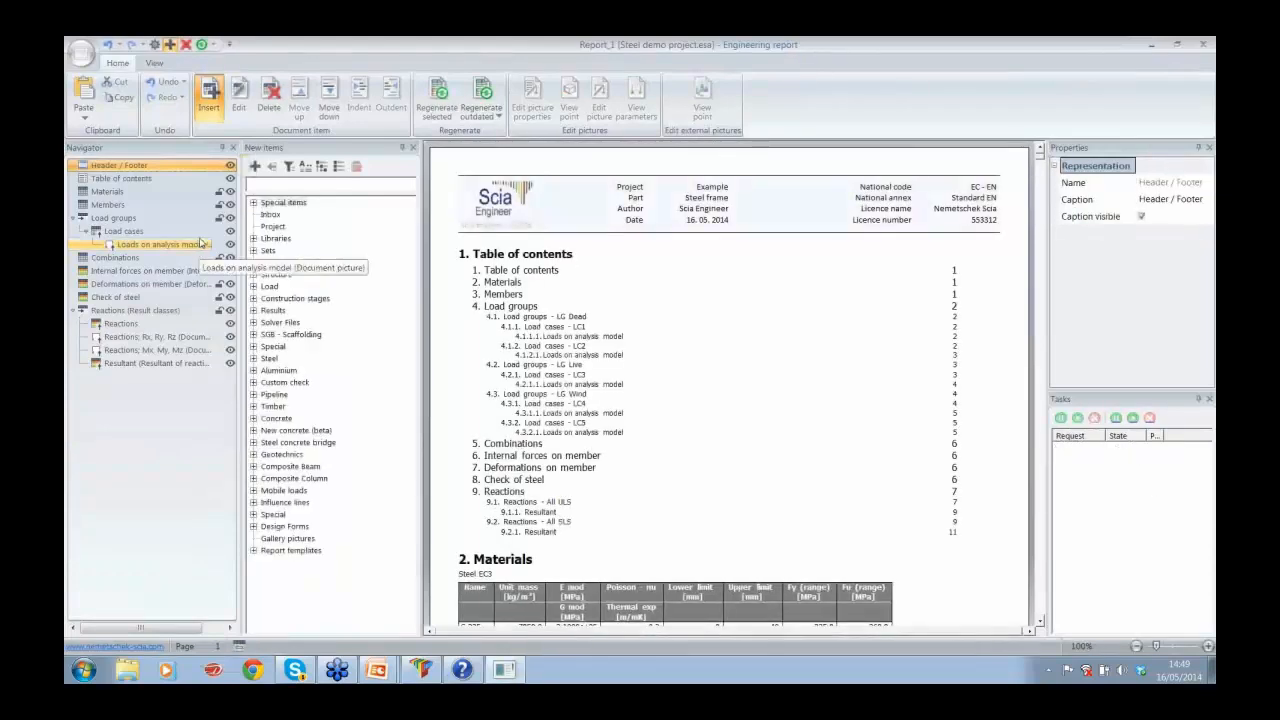
# Insert a Design form from the special items into the report after Header / Footer
pyautogui.click(254, 204)
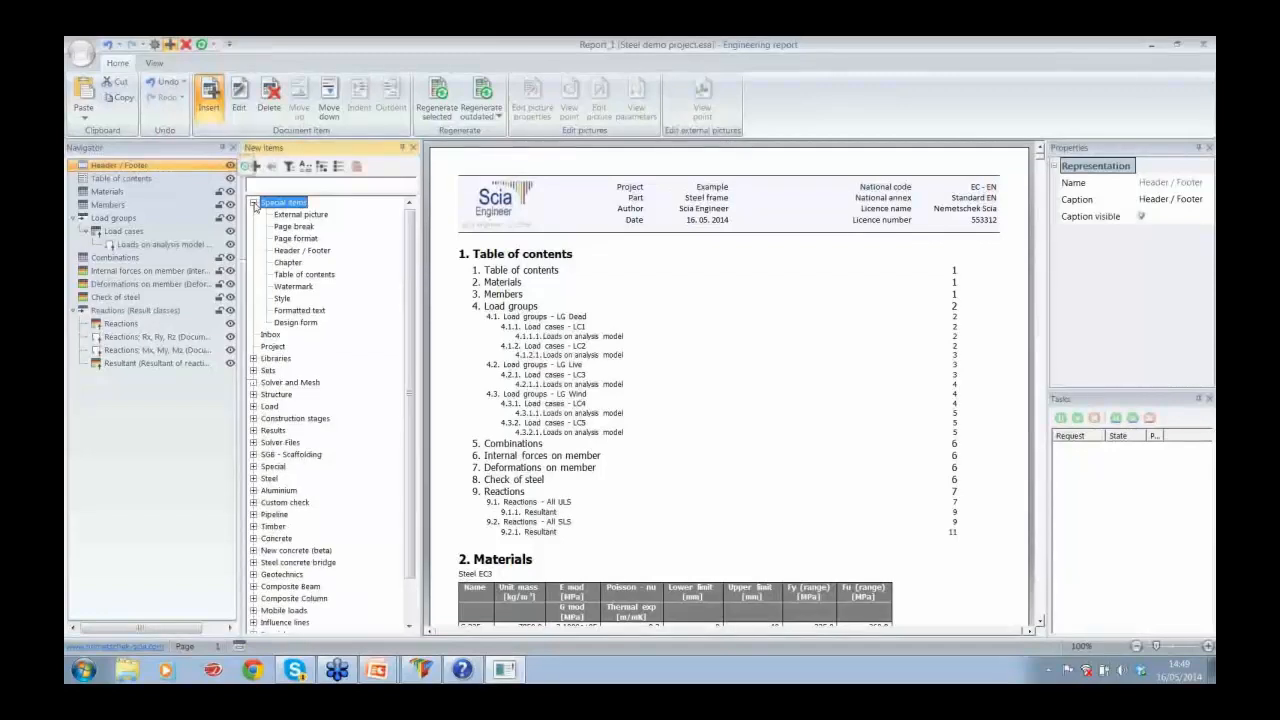
pyautogui.click(305, 323)
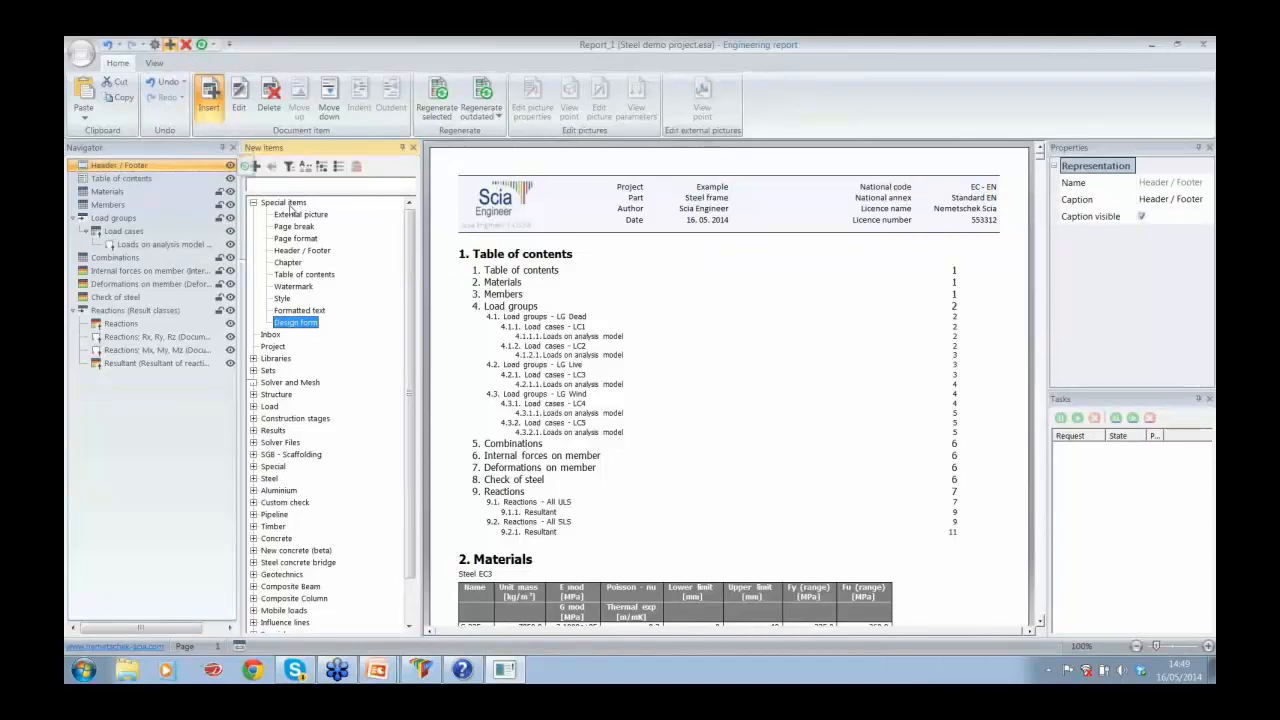
pyautogui.doubleClick(296, 324)
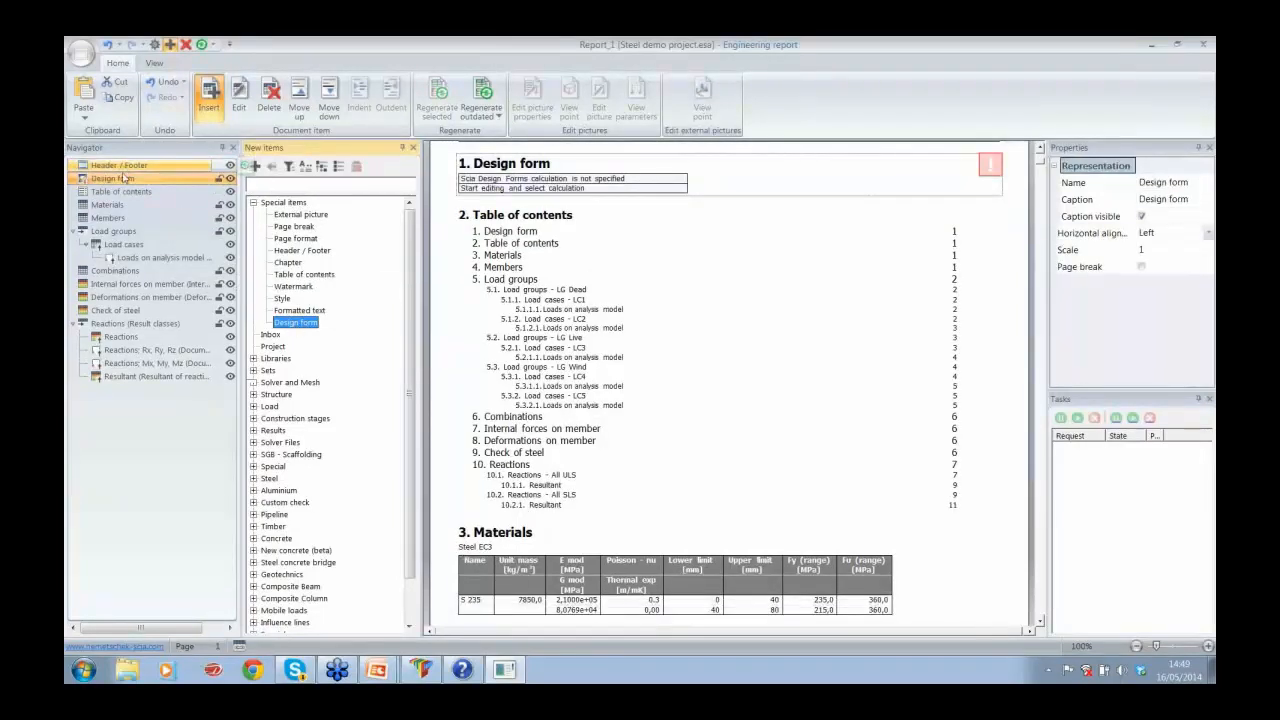
# Edit the Design form item in Scia Design Forms, loading Bearing capacity of group of piles - Point bearing pile with the EN language, CZ annex value set
pyautogui.click(126, 179)
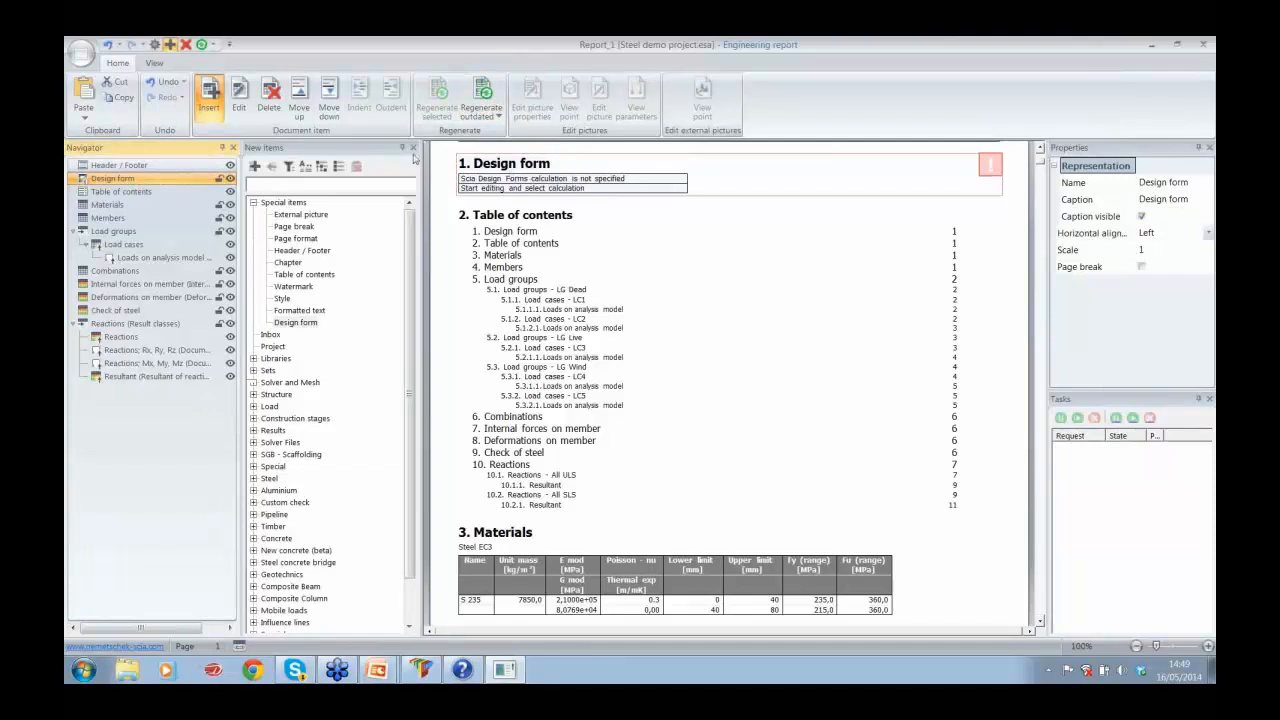
pyautogui.click(245, 102)
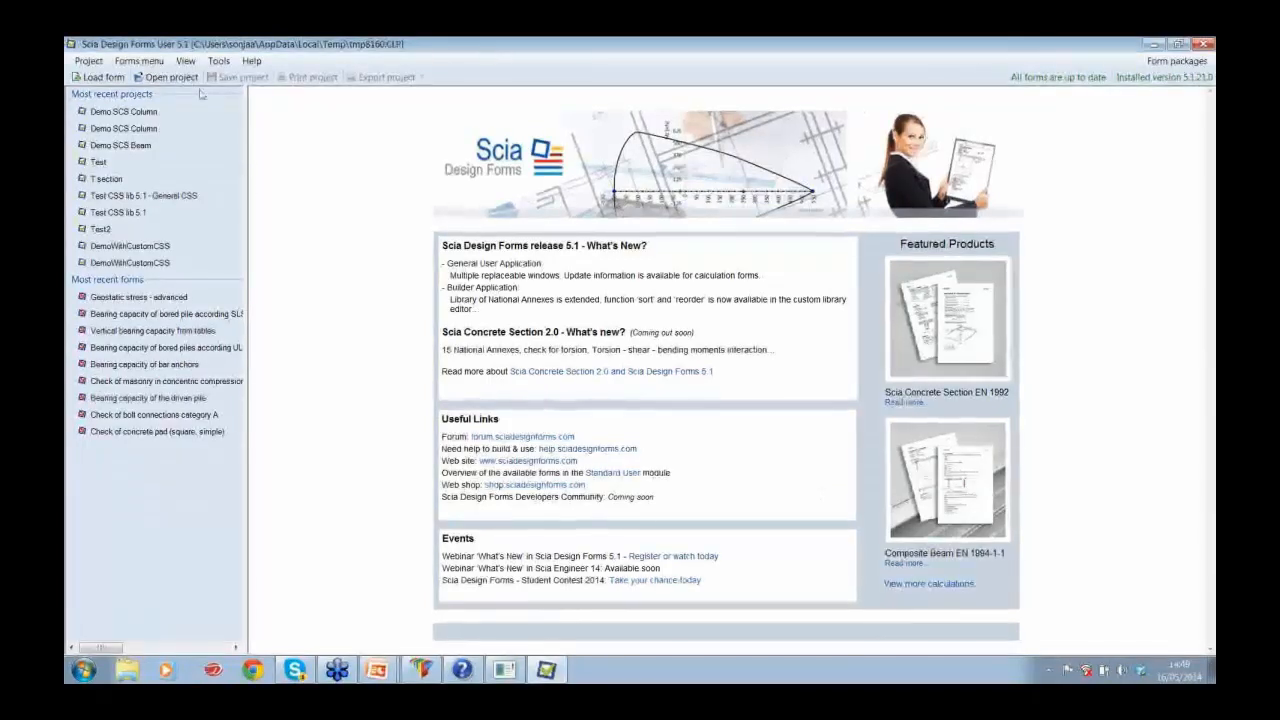
pyautogui.click(139, 61)
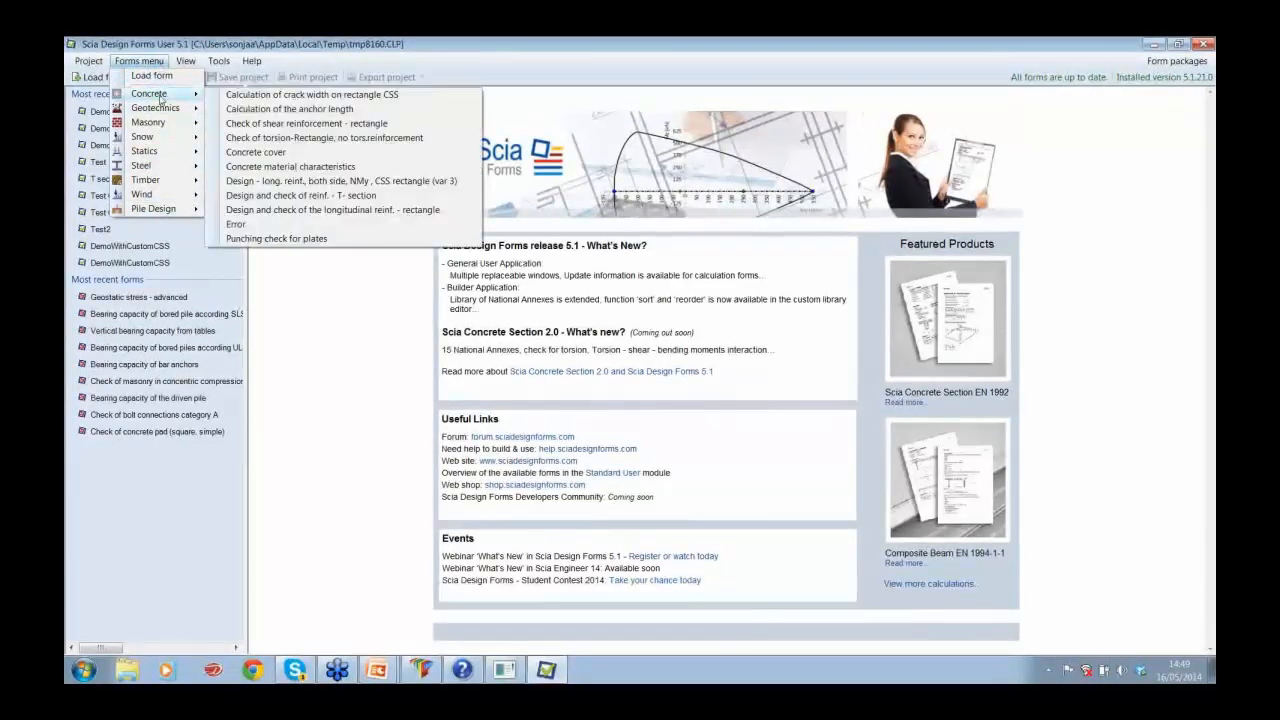
pyautogui.moveTo(162, 172)
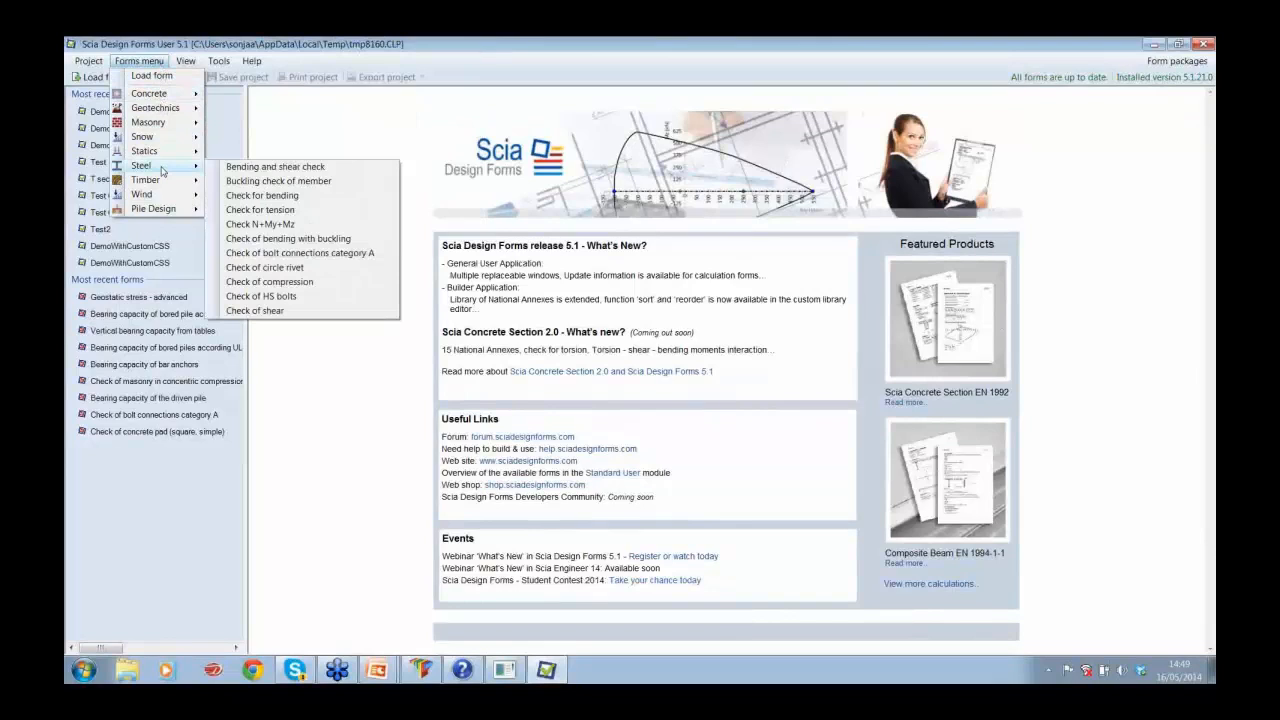
pyautogui.moveTo(166, 210)
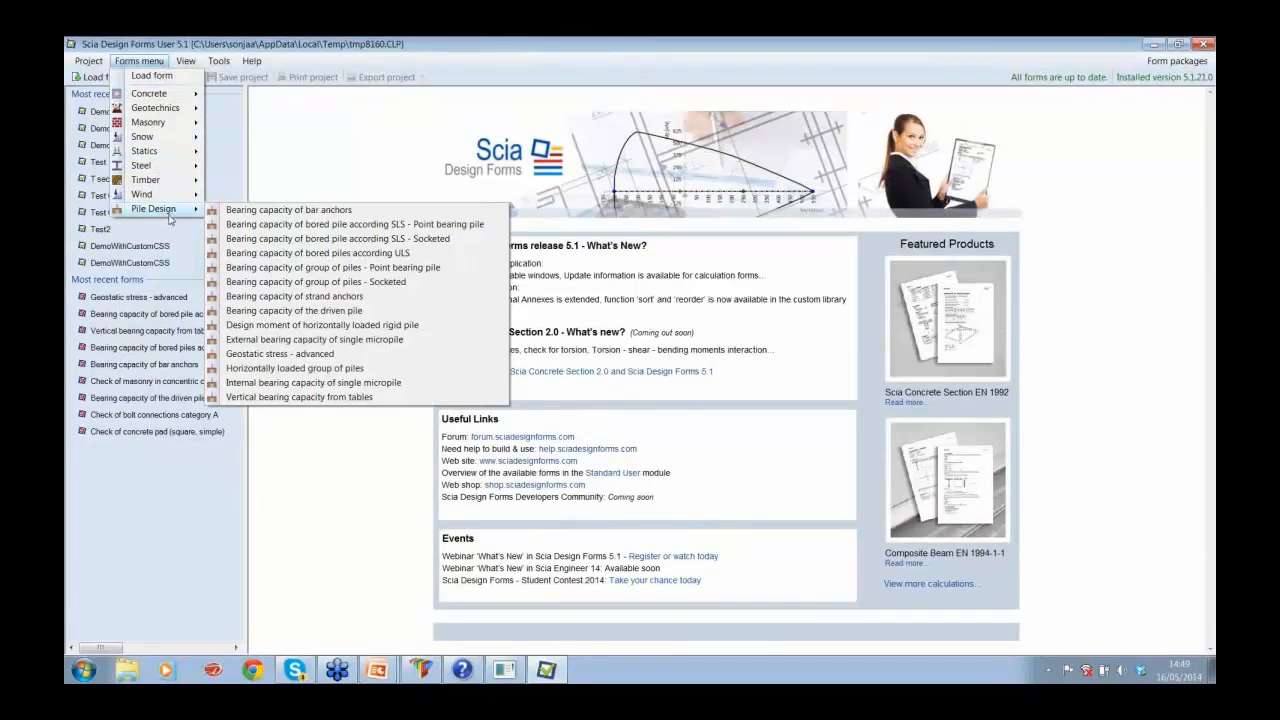
pyautogui.click(333, 268)
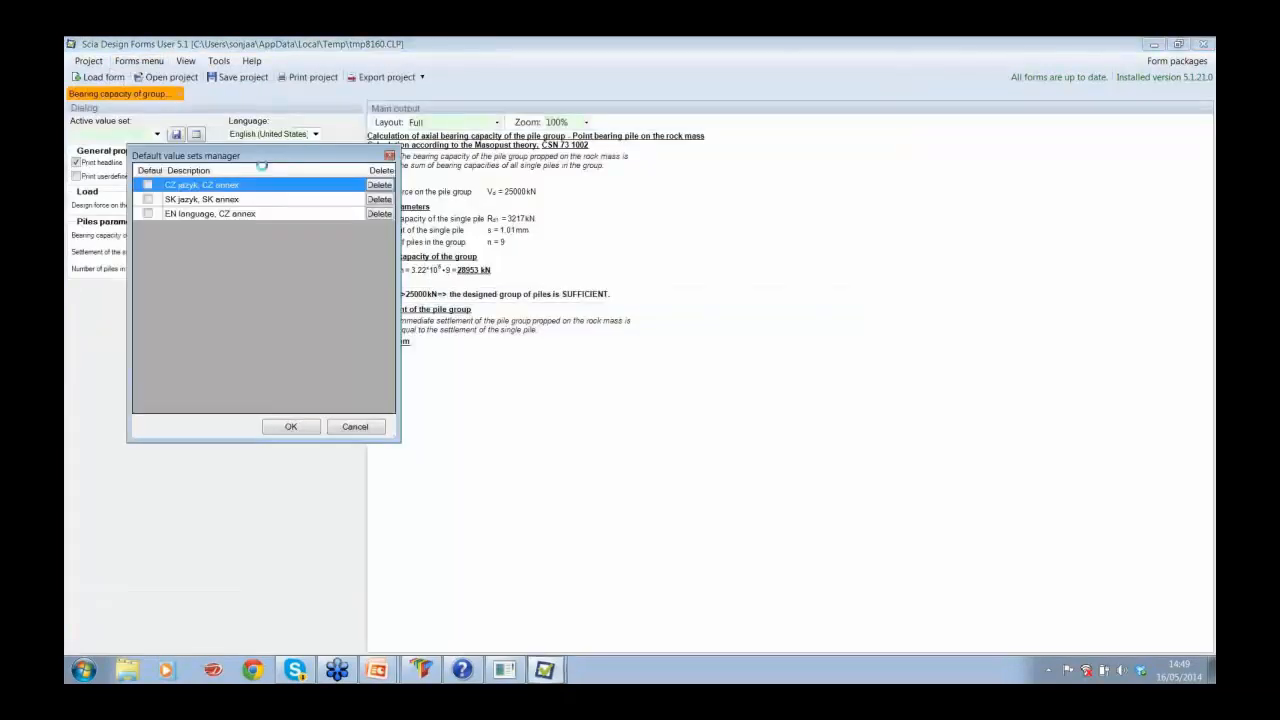
pyautogui.click(148, 213)
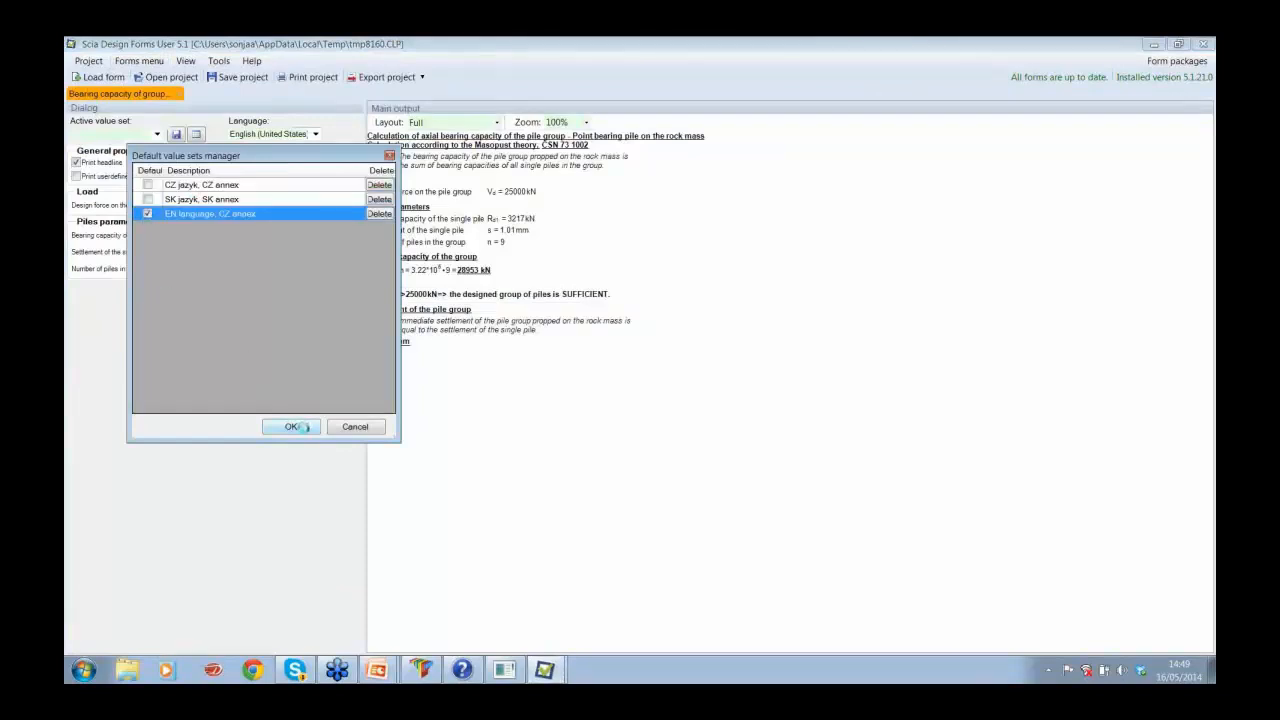
pyautogui.click(291, 427)
# Add the Geostatic stress - advanced pile design form and disable printing of its user-defined headline
pyautogui.click(139, 61)
pyautogui.moveTo(173, 209)
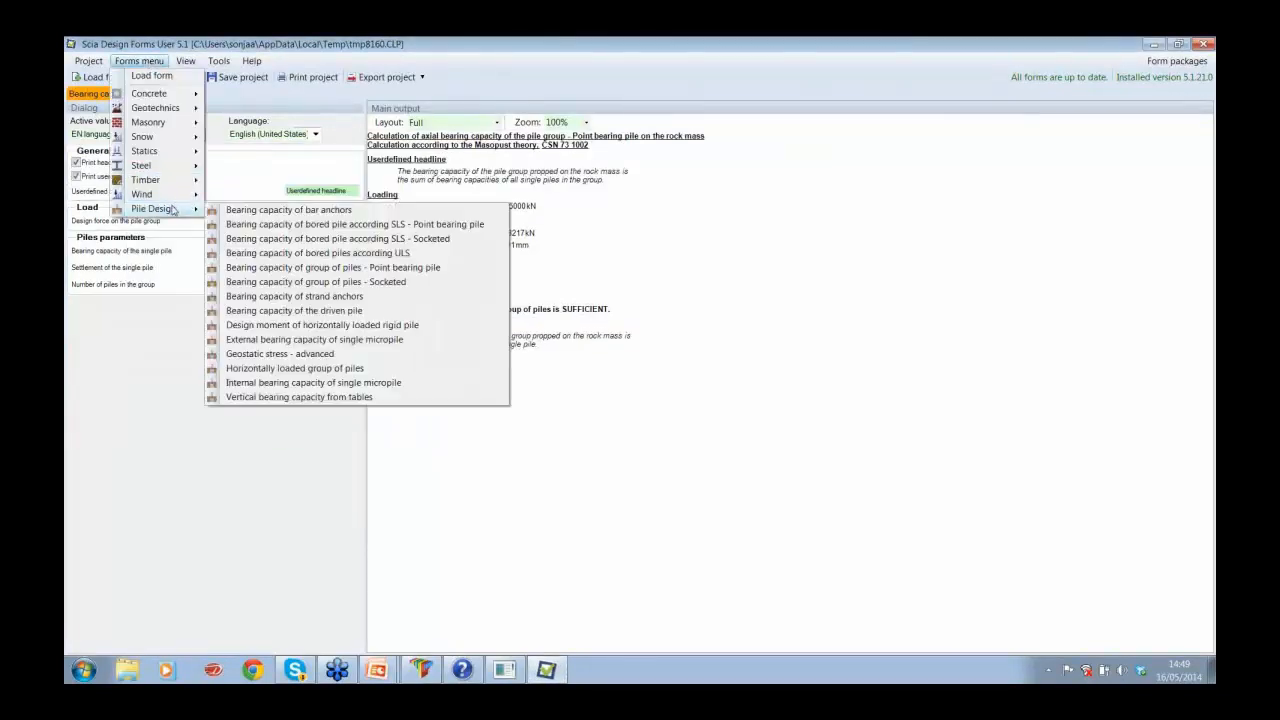
pyautogui.click(312, 355)
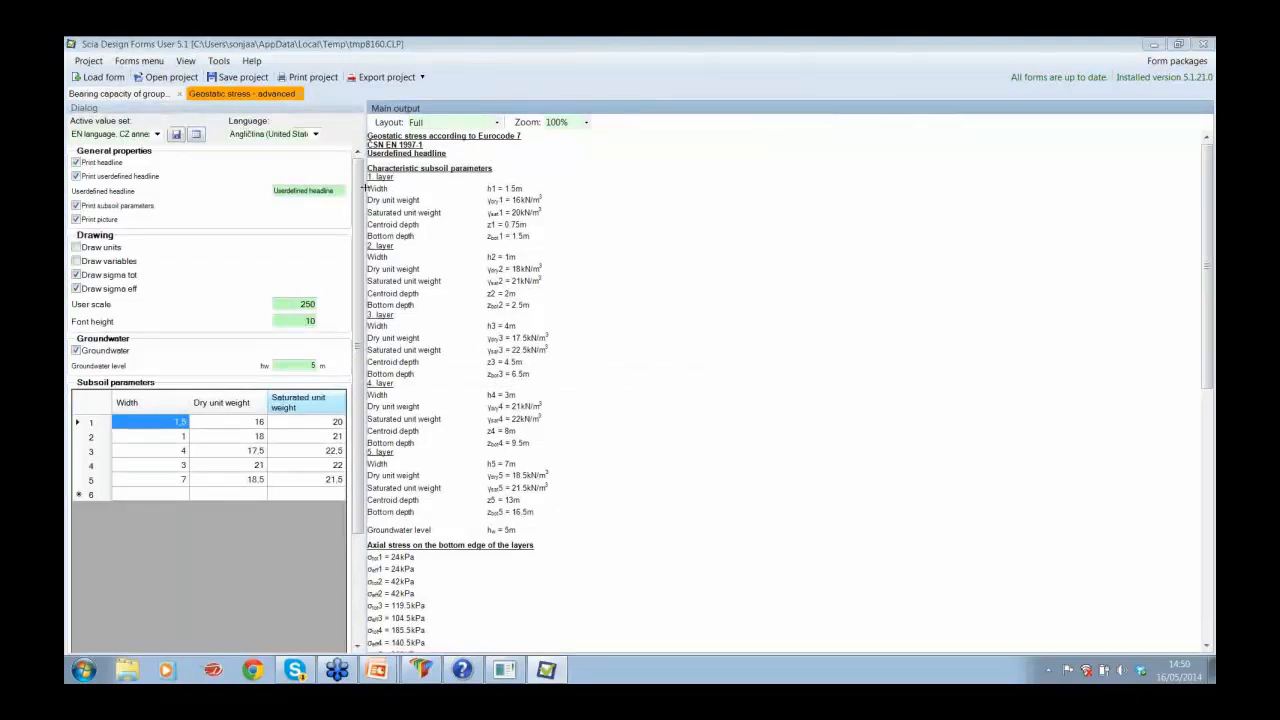
pyautogui.click(76, 176)
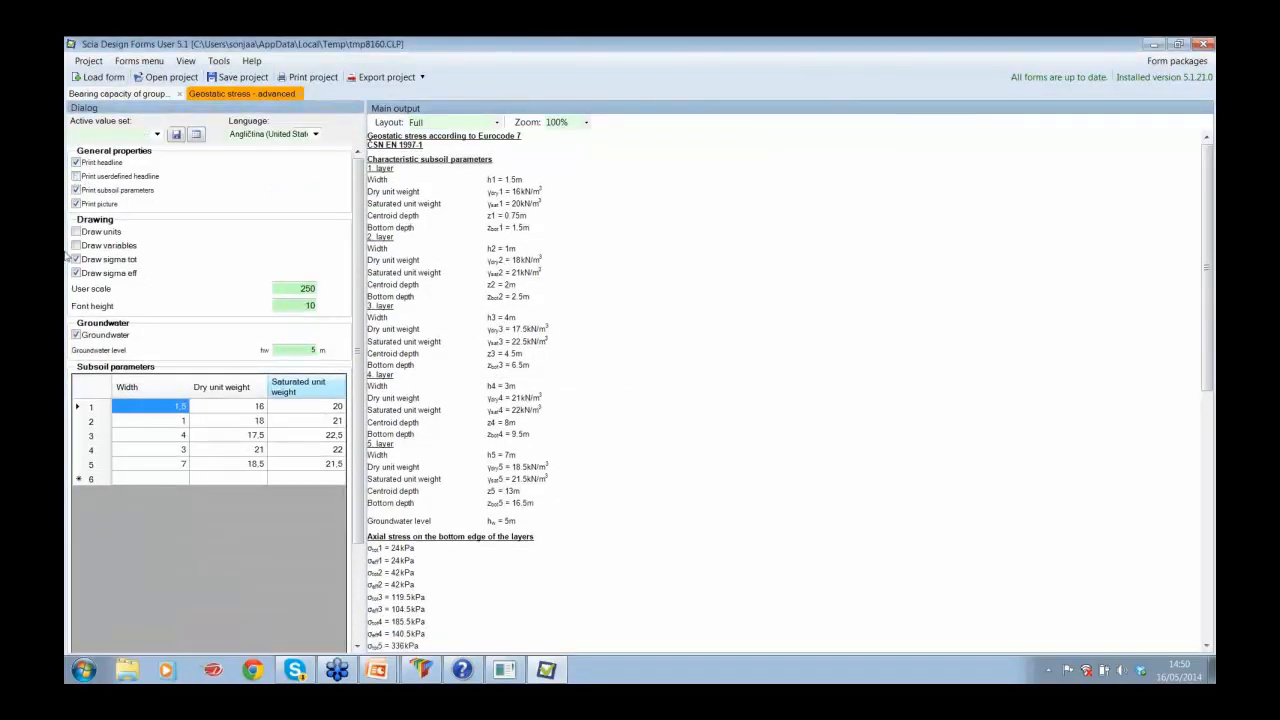
# Show units in the geostatic stress drawing and set the groundwater level to 4 m
pyautogui.scroll(-2, 626, 377)
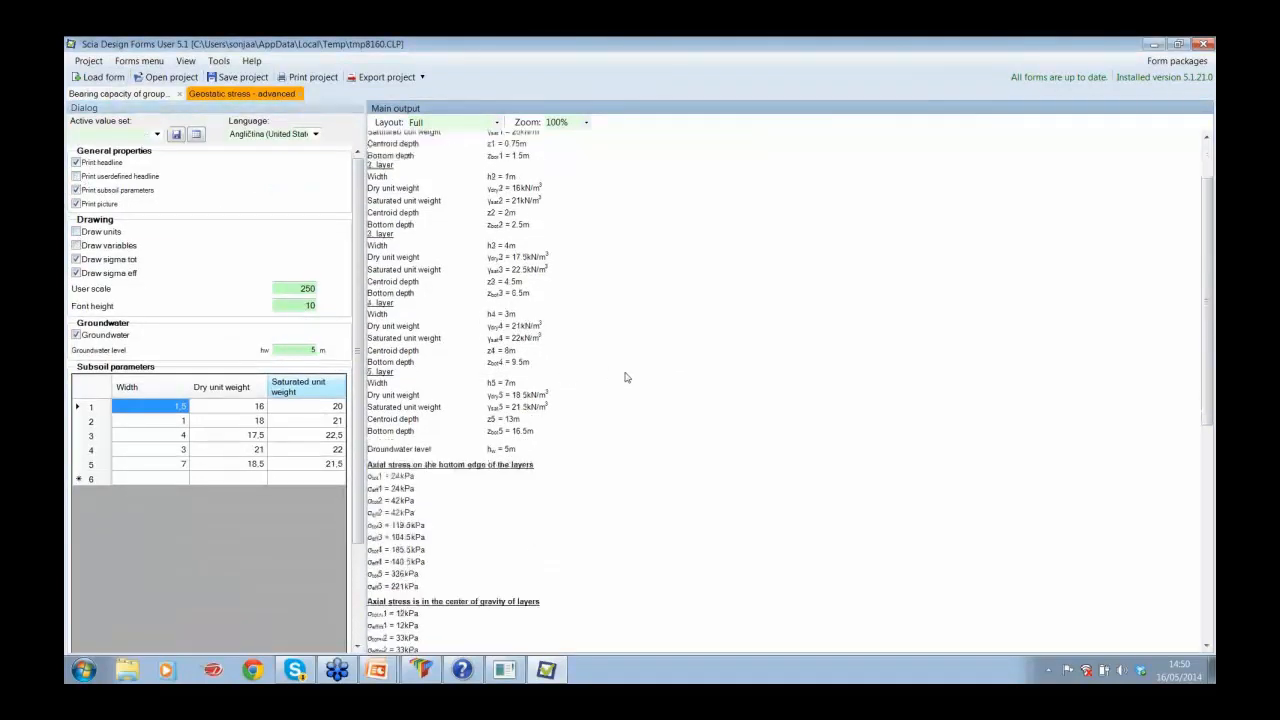
pyautogui.scroll(-12, 626, 377)
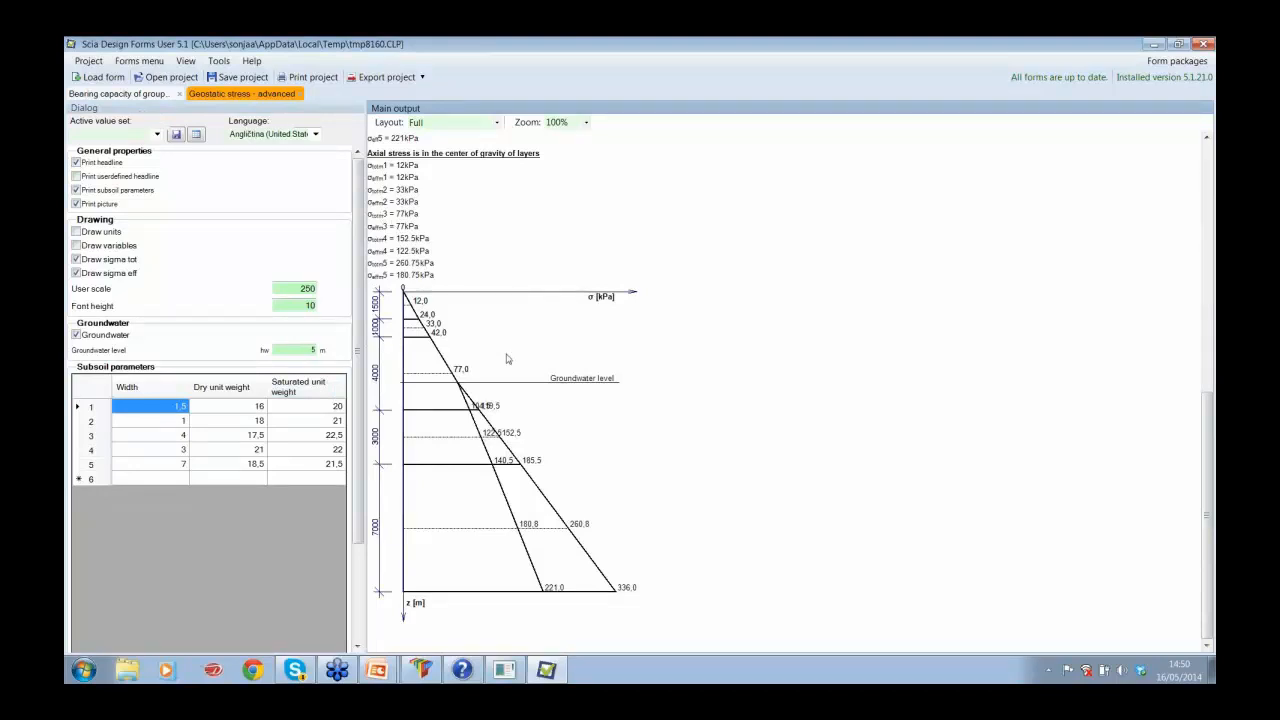
pyautogui.click(77, 233)
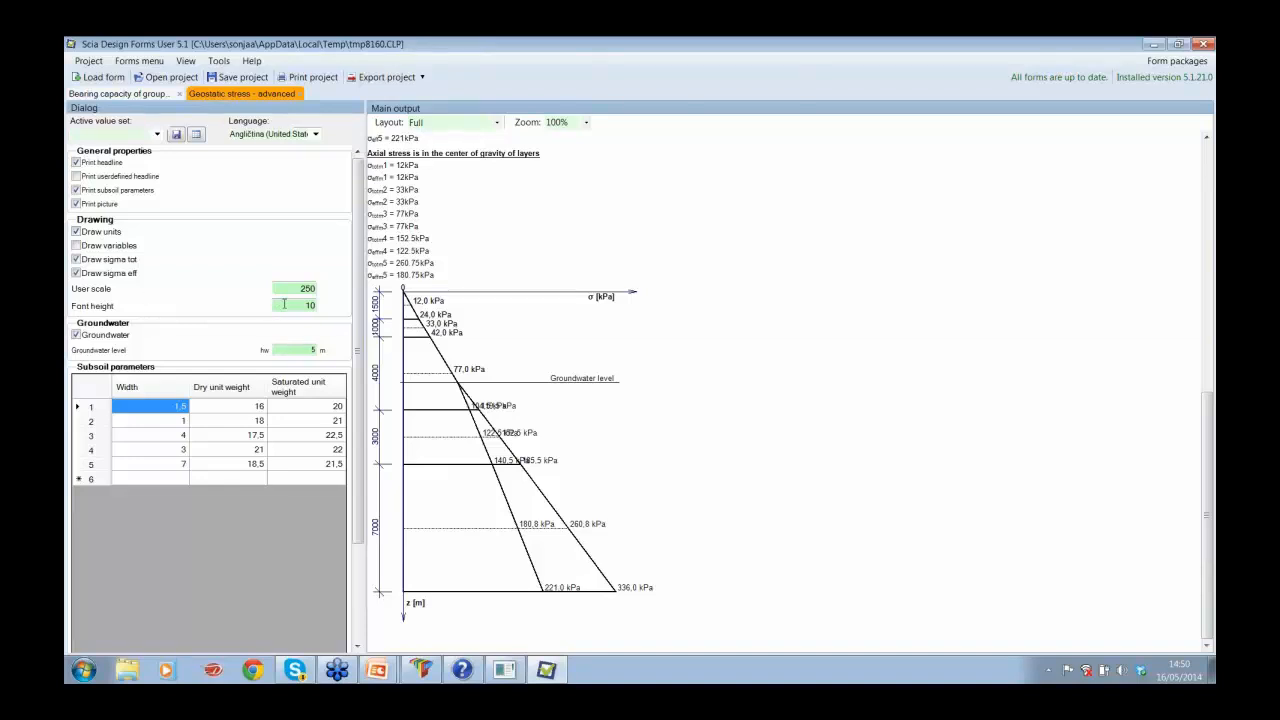
pyautogui.moveTo(307, 350); pyautogui.dragTo(325, 352)
pyautogui.write('4')
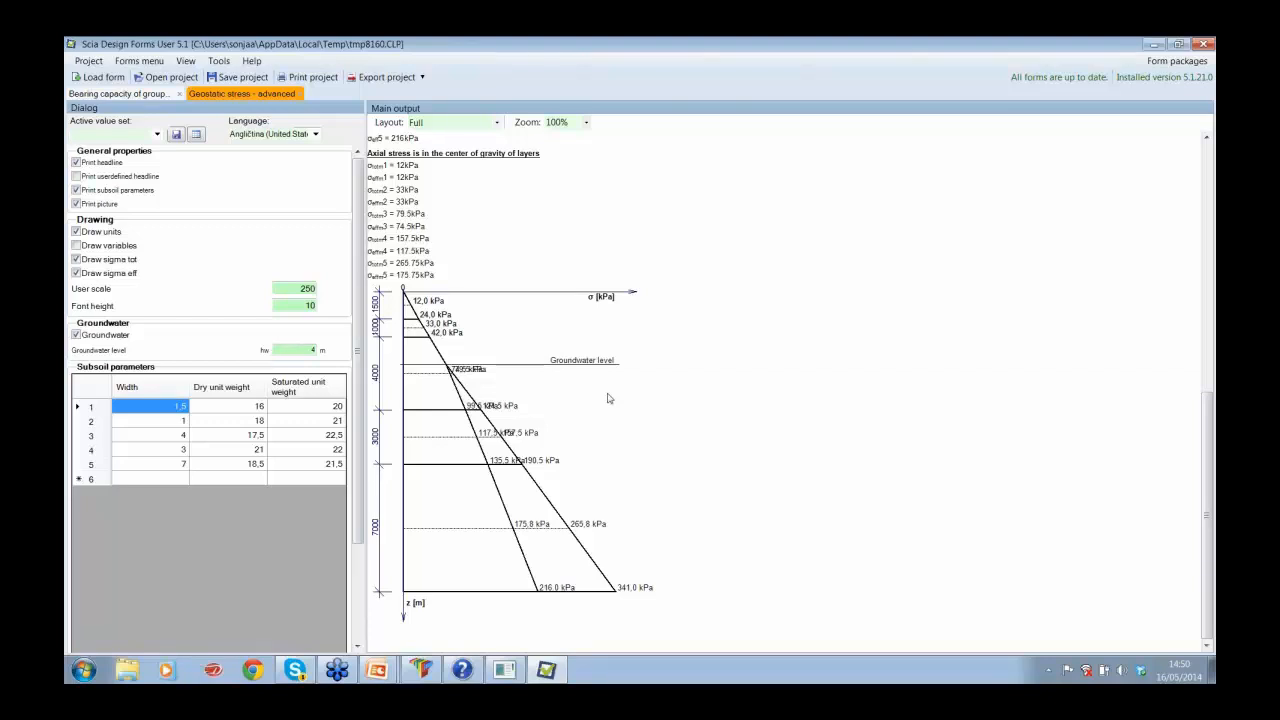
pyautogui.click(760, 460)
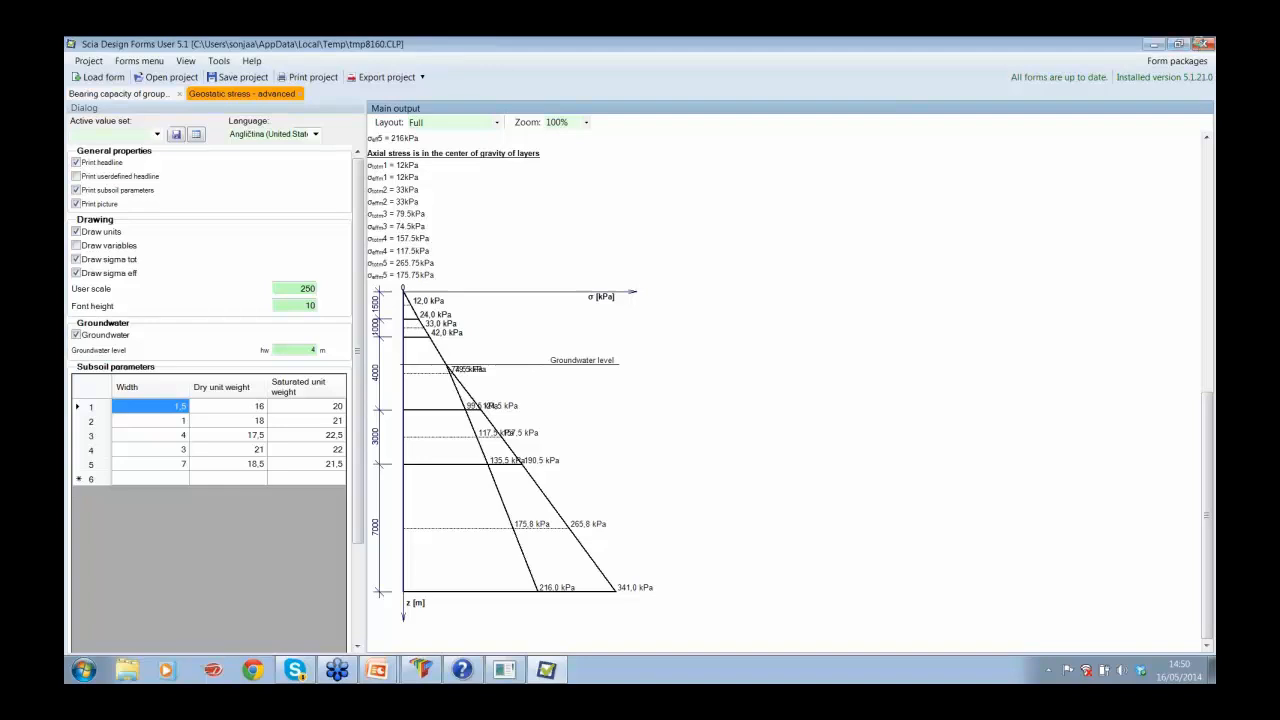
# Close Scia Design Forms with the changes saved and review both calculations in the Engineering report
pyautogui.click(1206, 44)
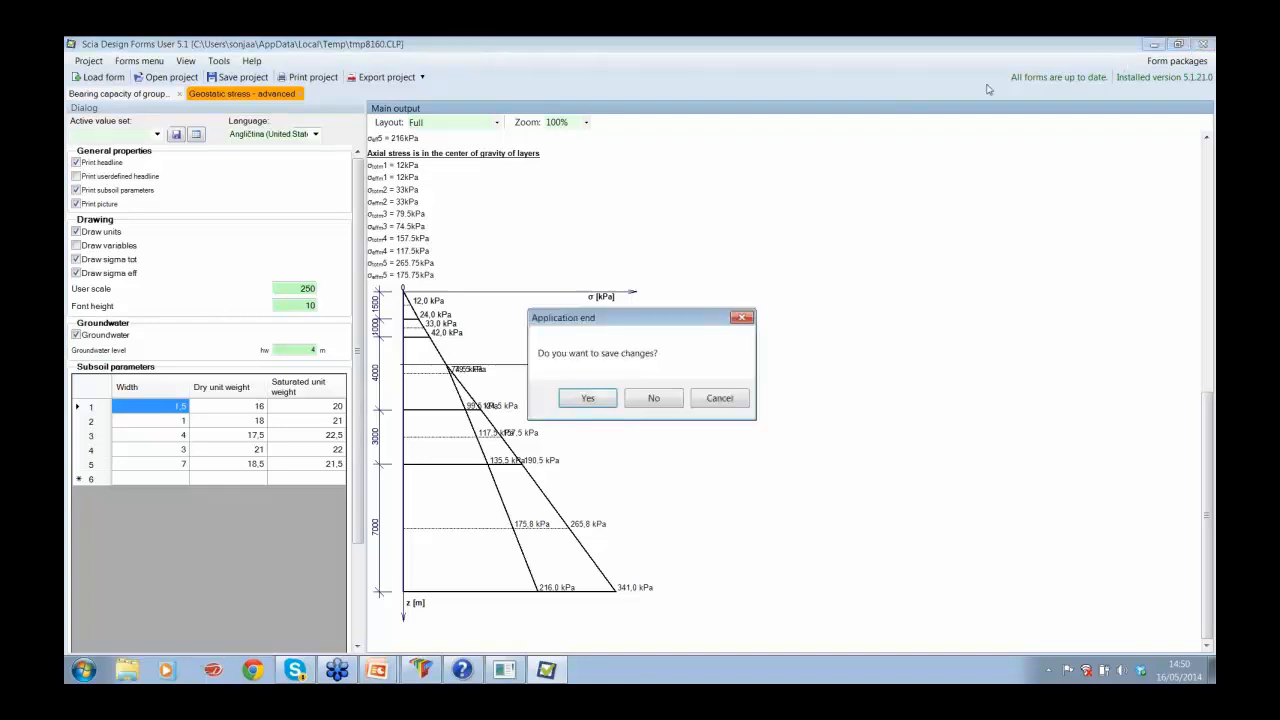
pyautogui.click(590, 399)
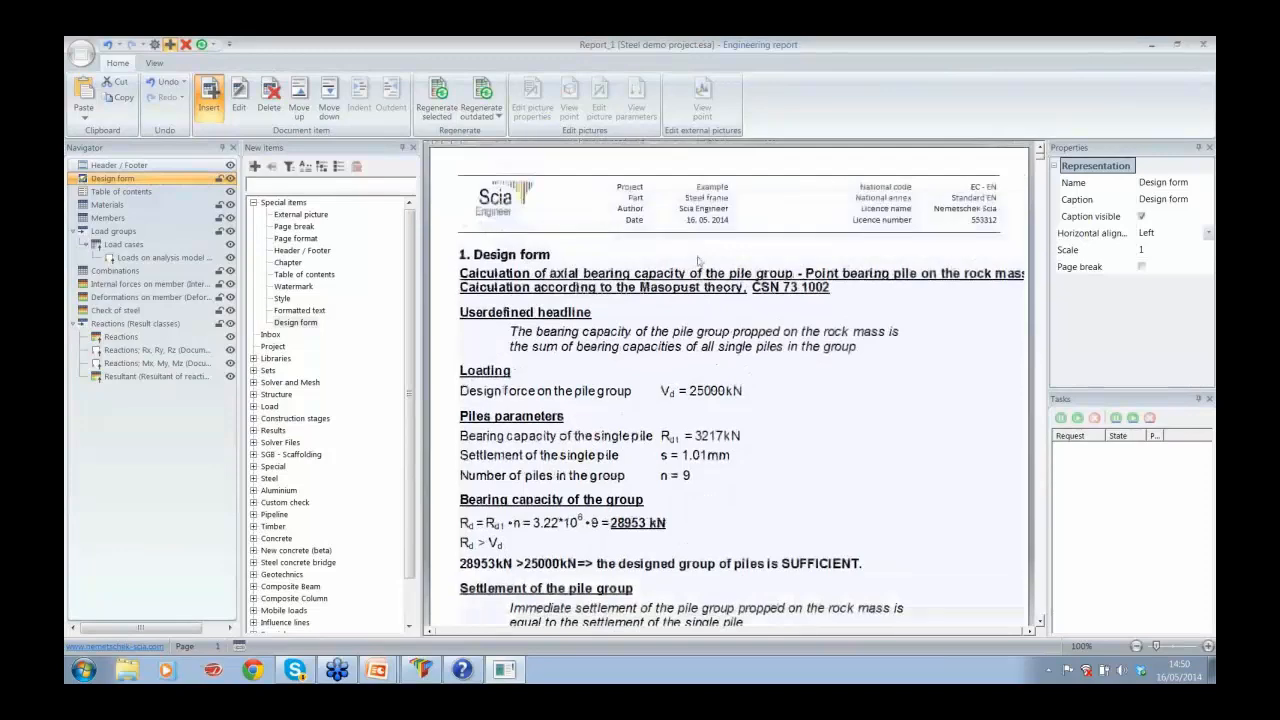
pyautogui.scroll(-15, 698, 261)
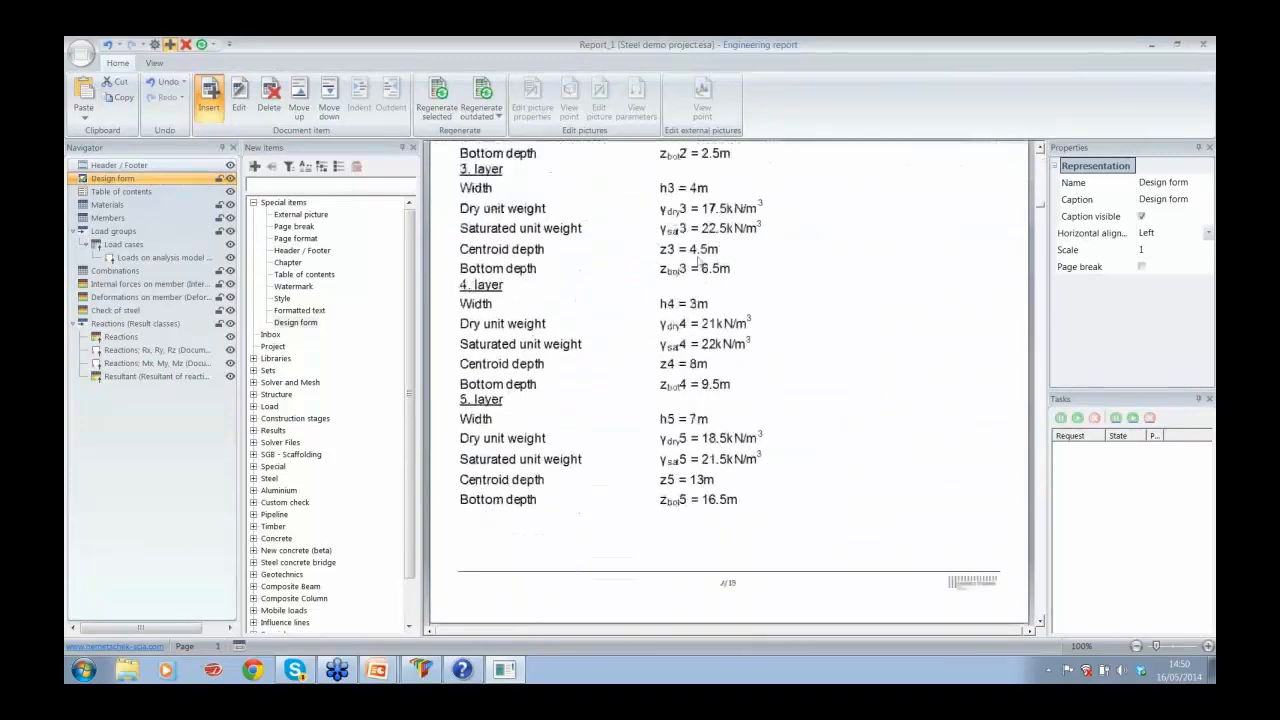
pyautogui.scroll(-15, 698, 261)
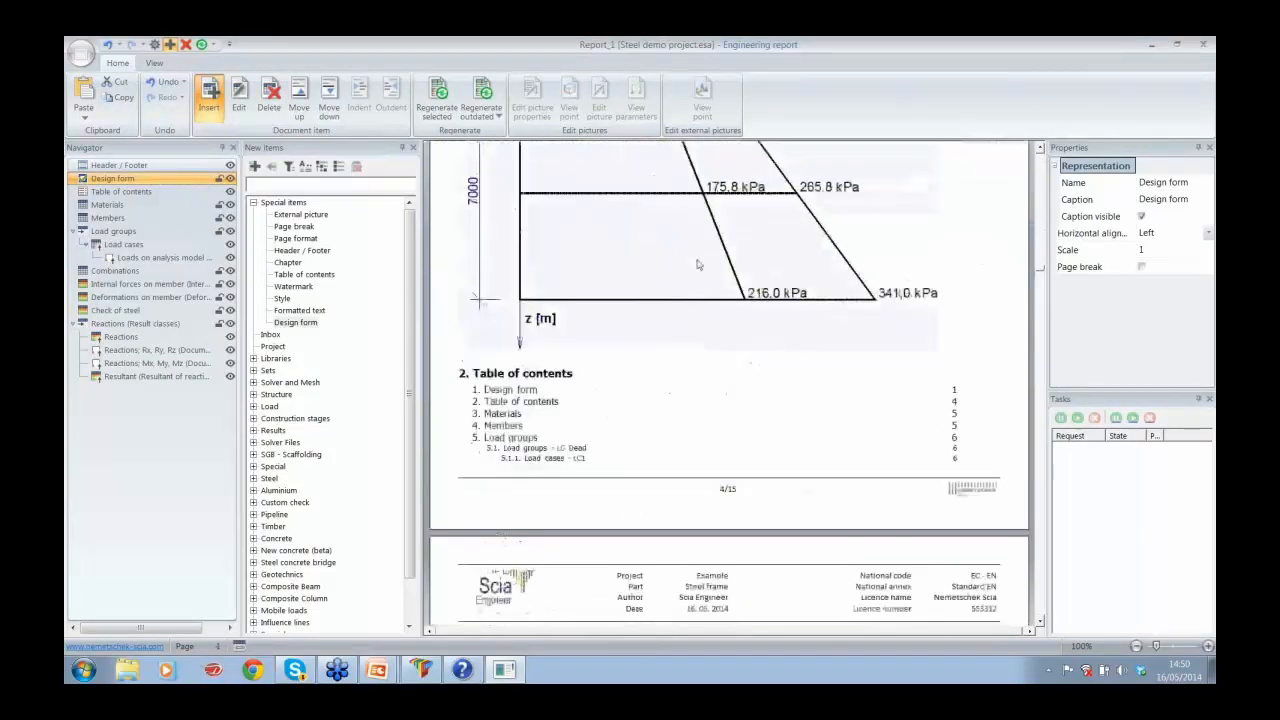
pyautogui.scroll(-3, 698, 268)
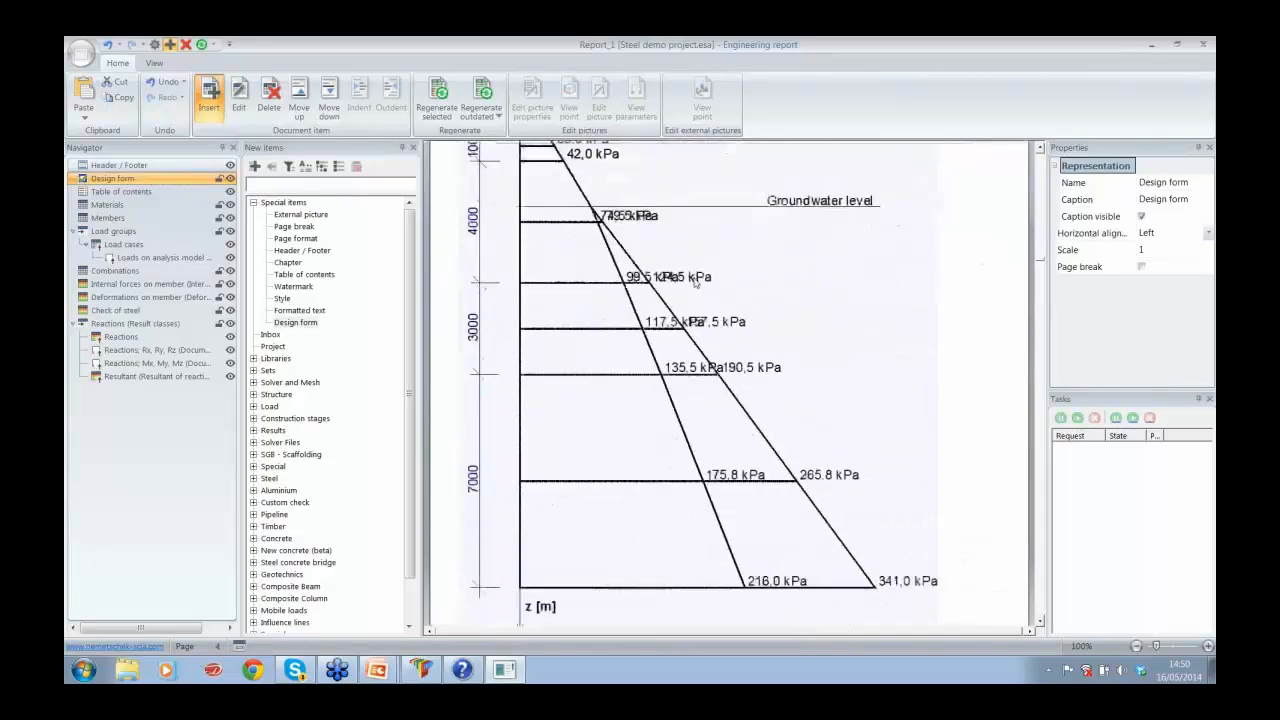
# Set the scale of the Design form item to 0.8 and regenerate the outdated items of the report
pyautogui.scroll(-5, 696, 280)
pyautogui.scroll(10, 696, 283)
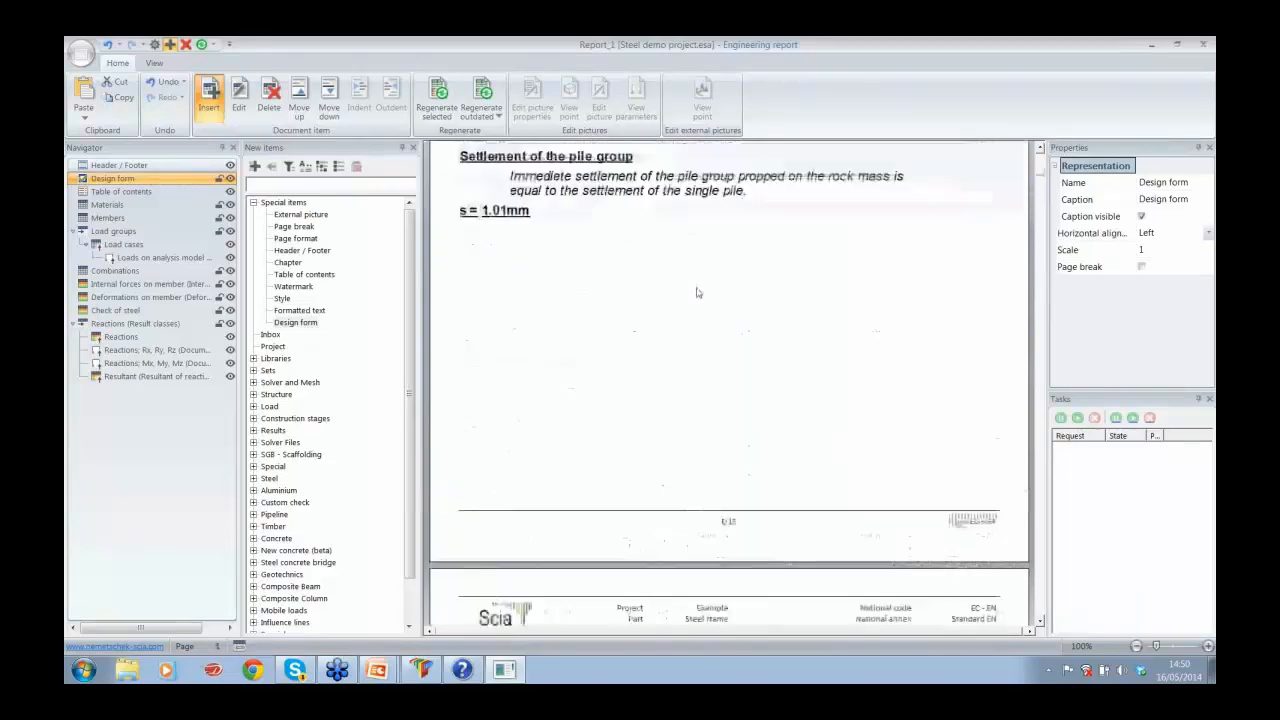
pyautogui.scroll(3, 699, 291)
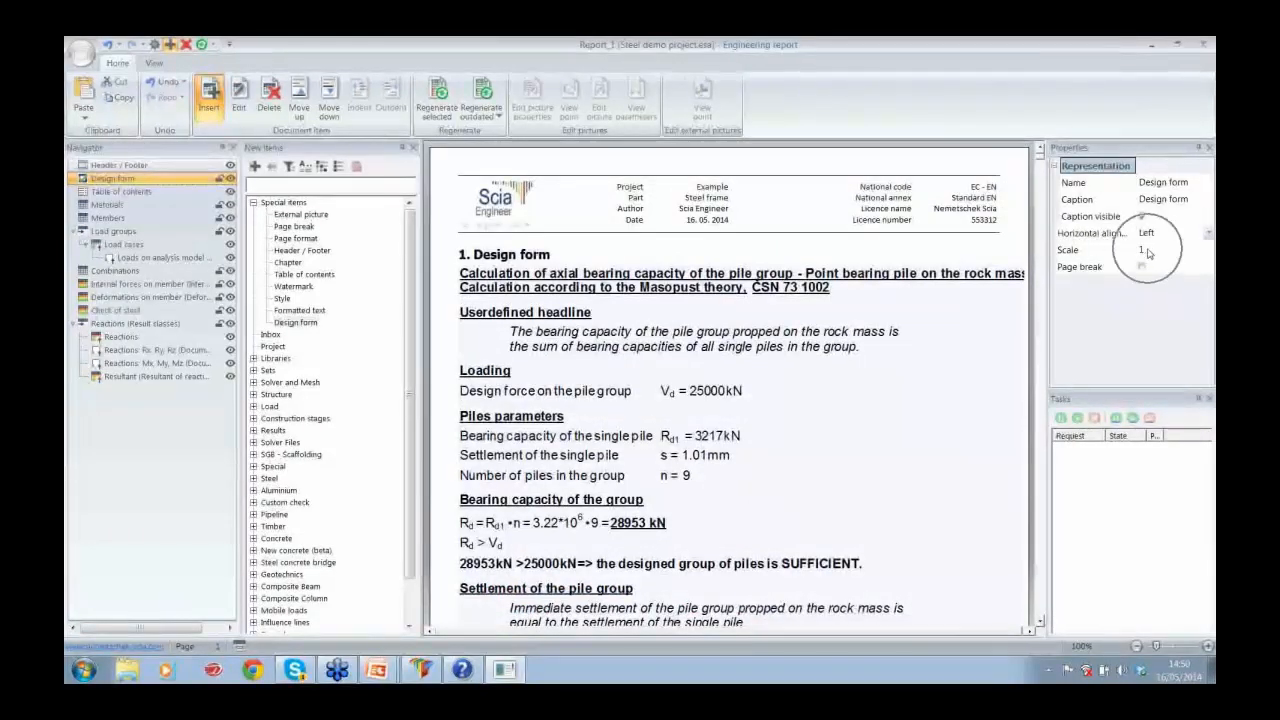
pyautogui.click(1152, 251)
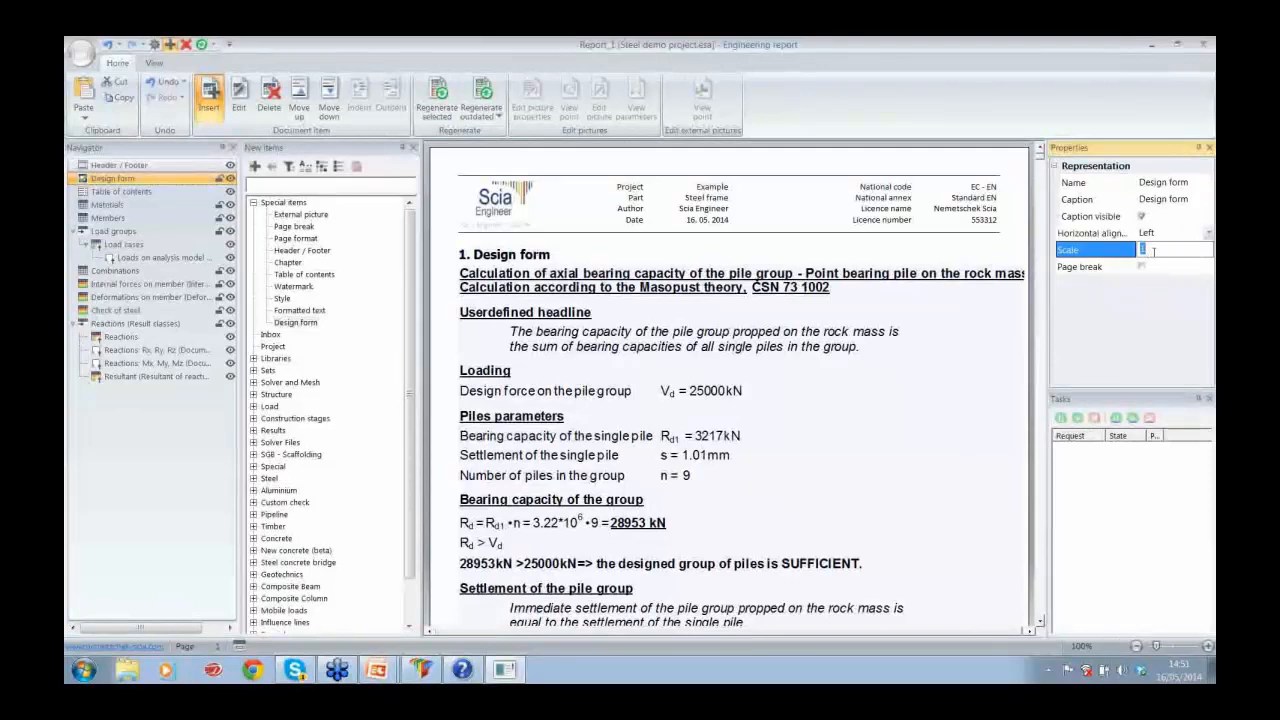
pyautogui.write('0.8')
pyautogui.press('Return')
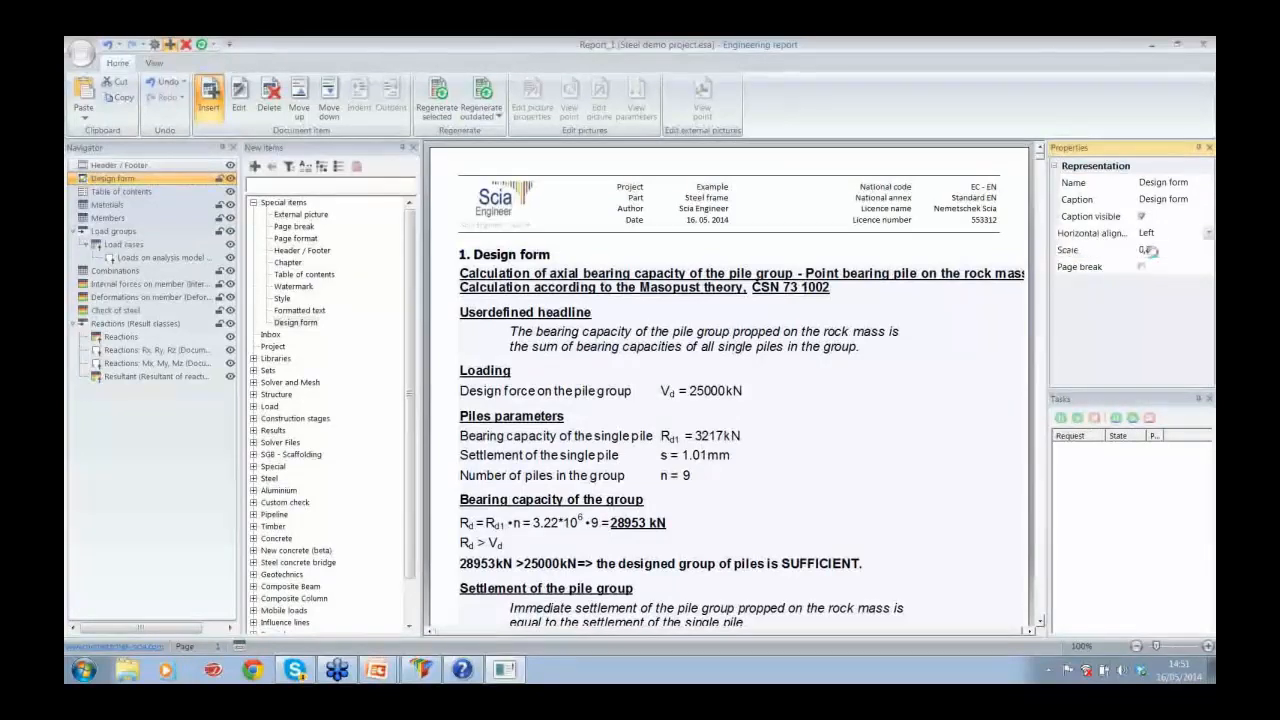
pyautogui.click(481, 94)
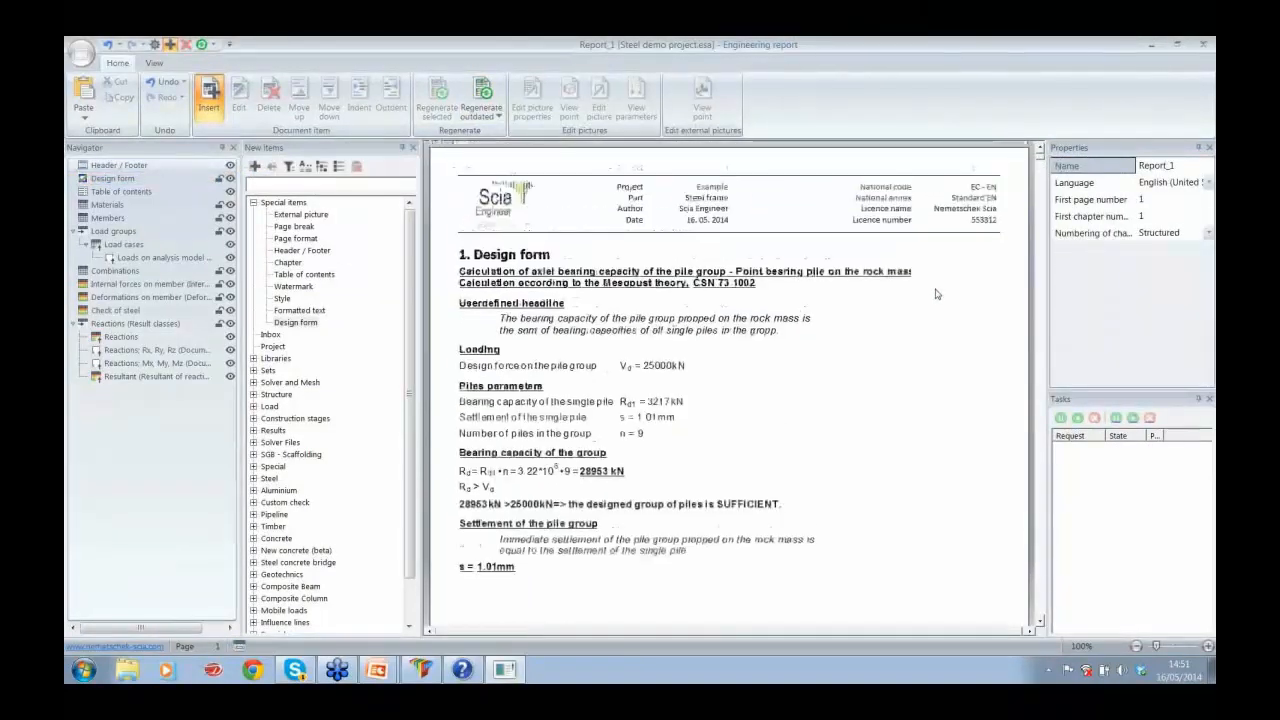
pyautogui.scroll(-15, 935, 294)
pyautogui.scroll(-15, 937, 298)
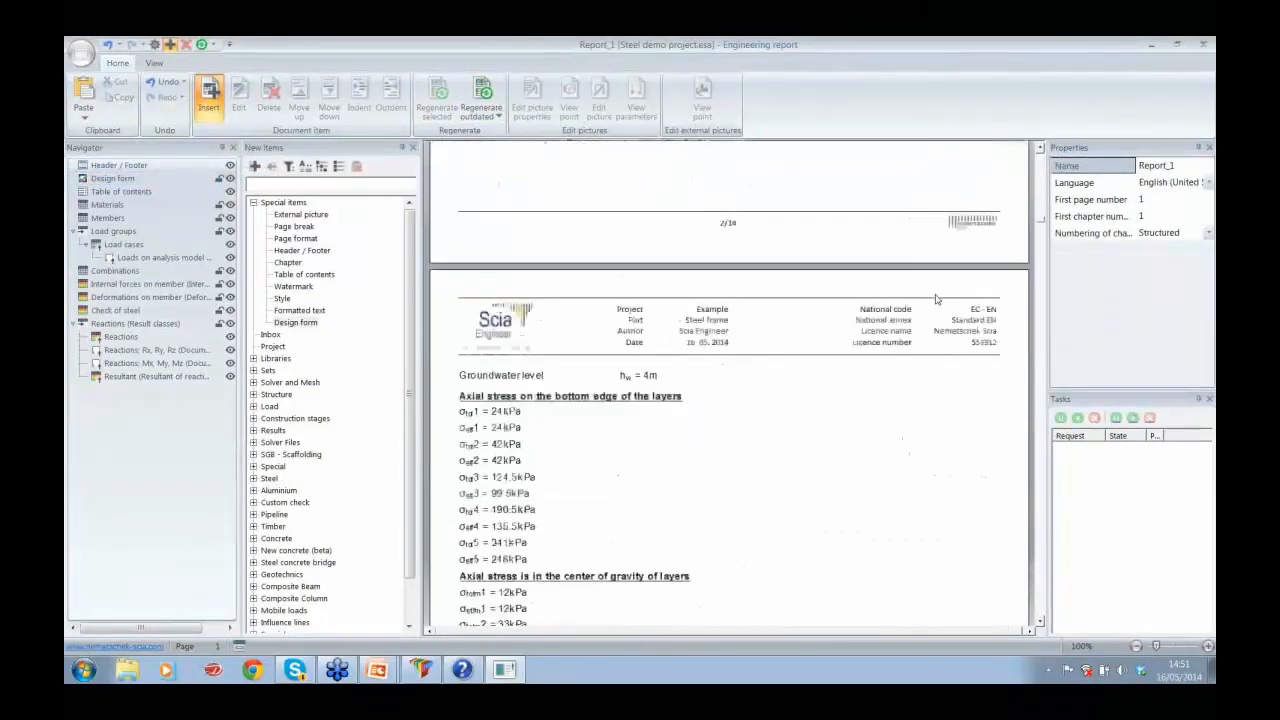
pyautogui.scroll(2, 937, 298)
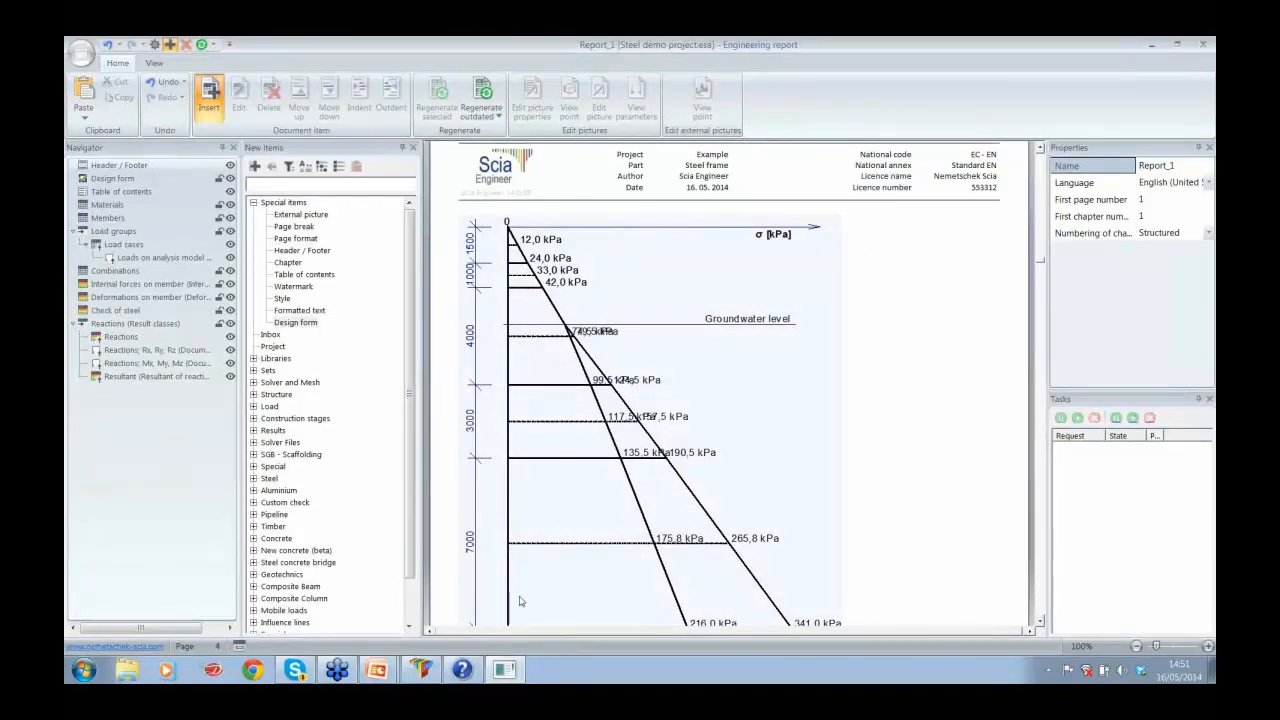
pyautogui.click(420, 670)
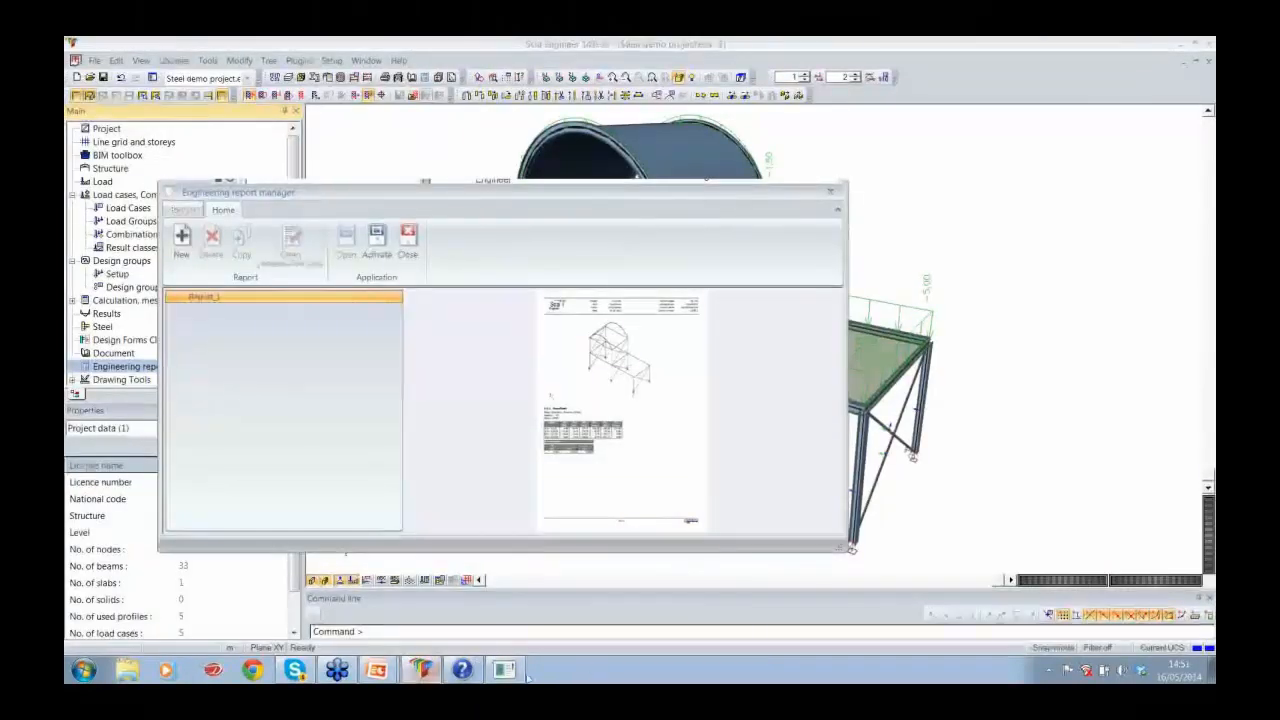
pyautogui.click(838, 183)
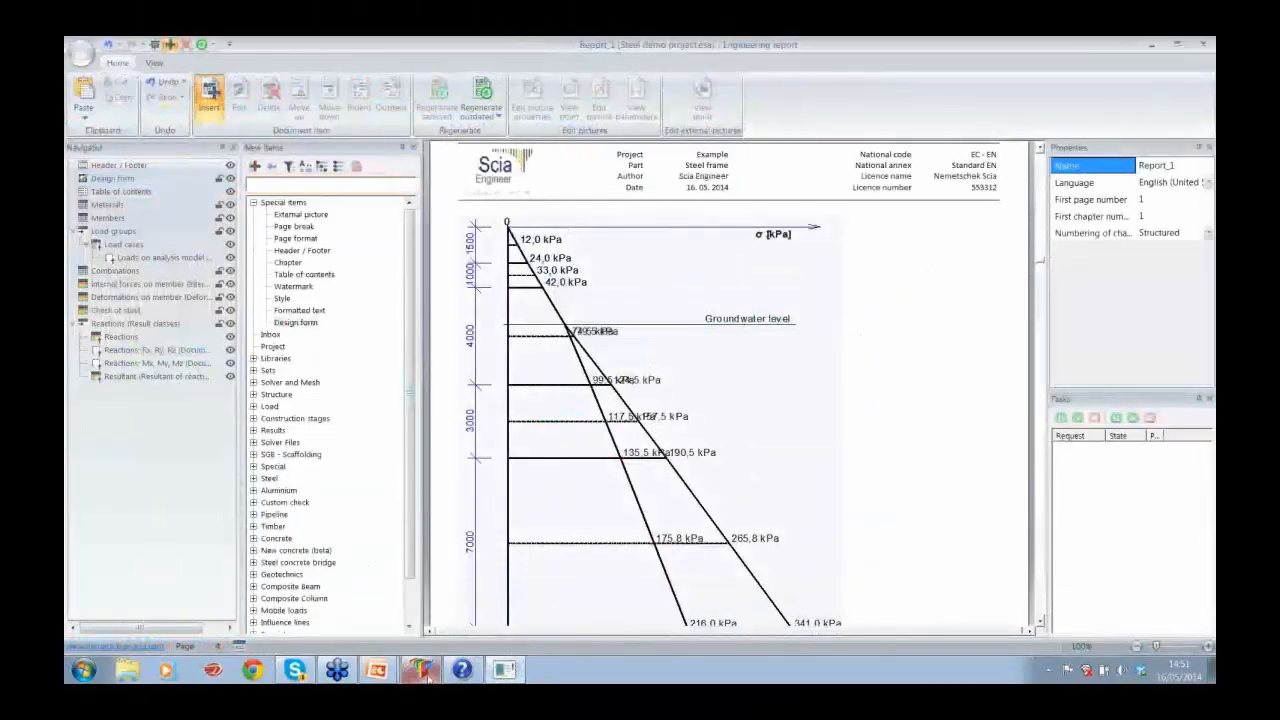
pyautogui.moveTo(337, 675)
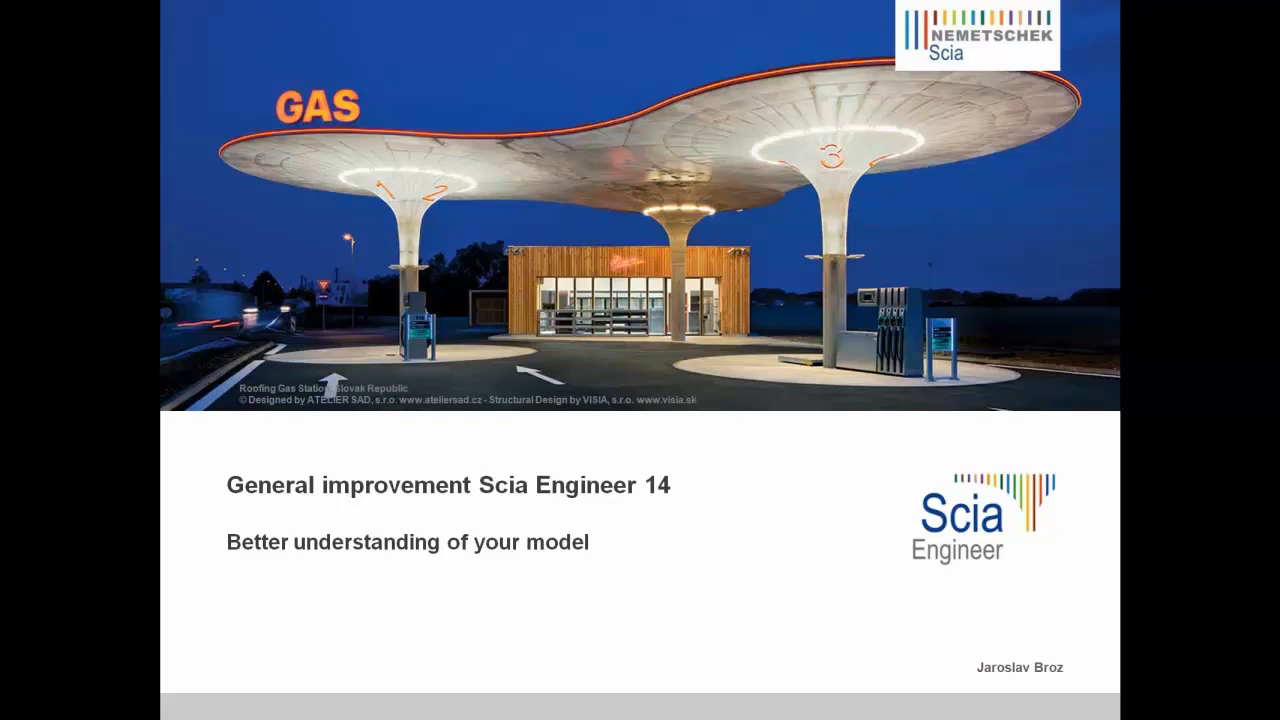
pyautogui.press('Right')
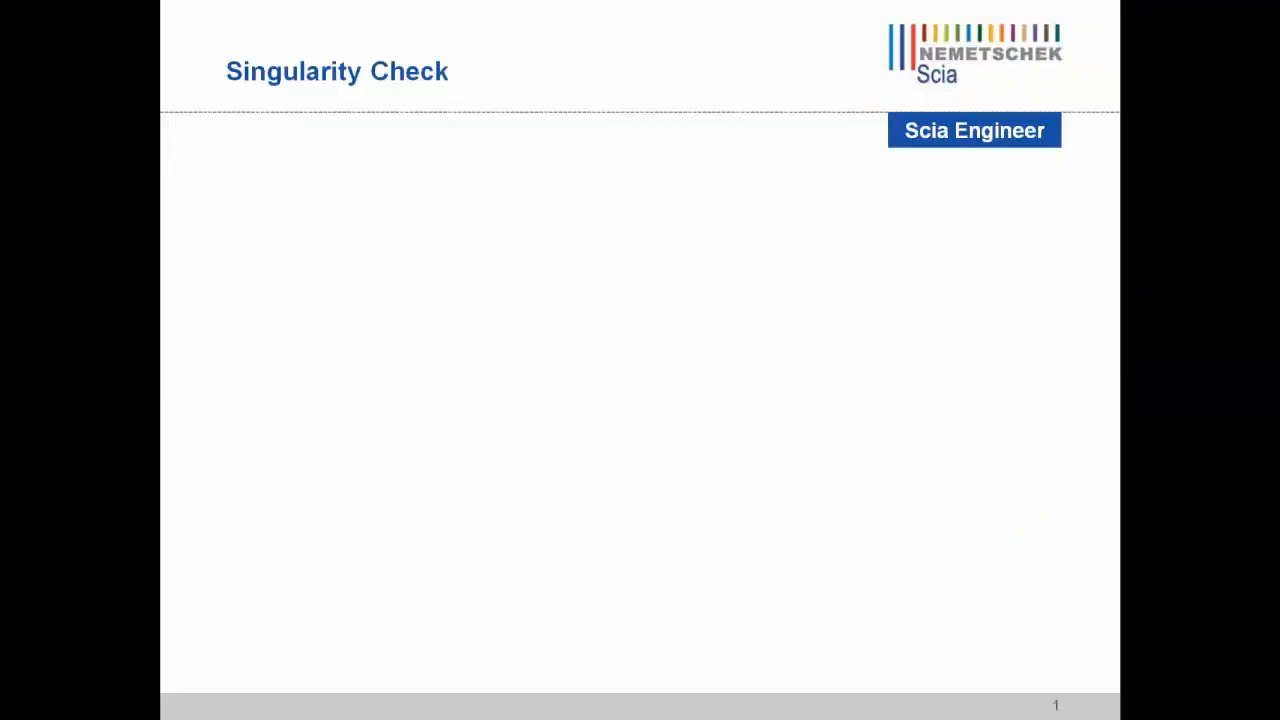